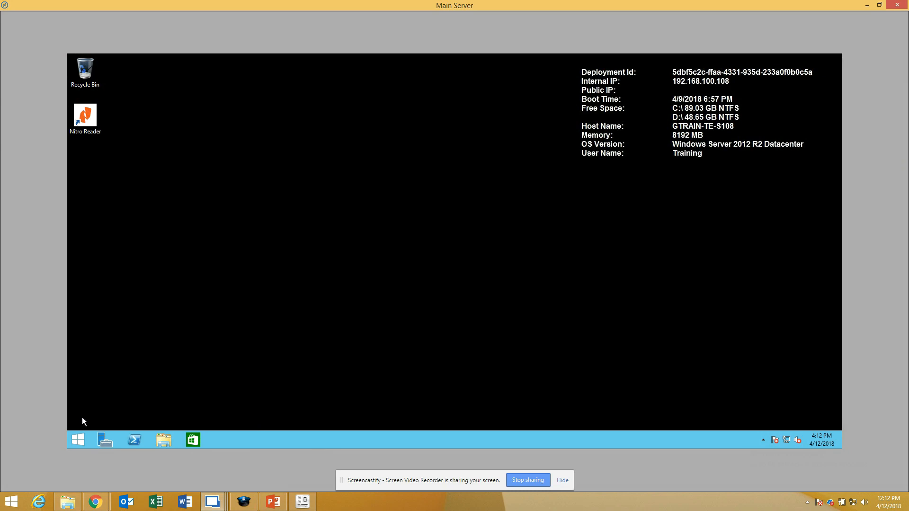
Step: Open Computer Management and SQL Server 2014 Management Studio on the Main Server
left_click(78, 442)
left_click(107, 324)
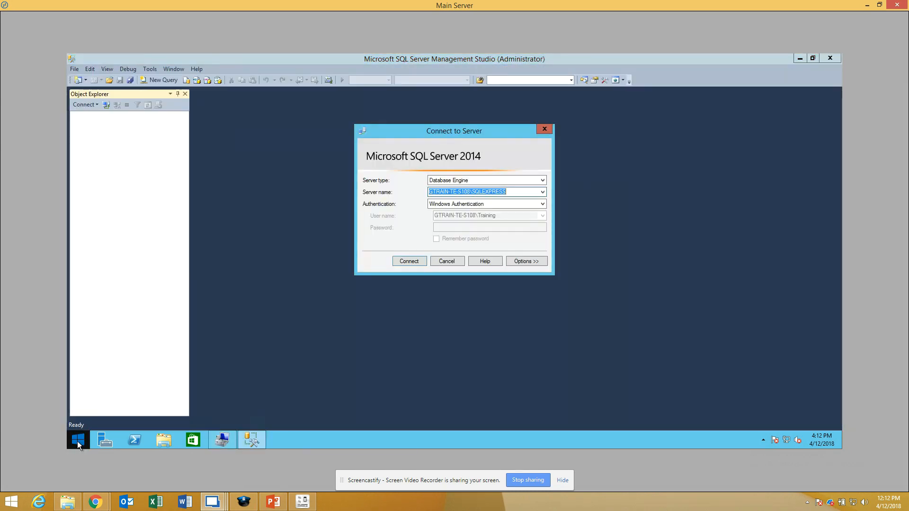
Step: Open the Services console and SQL Server 2014 Configuration Manager on the Main Server
left_click(77, 441)
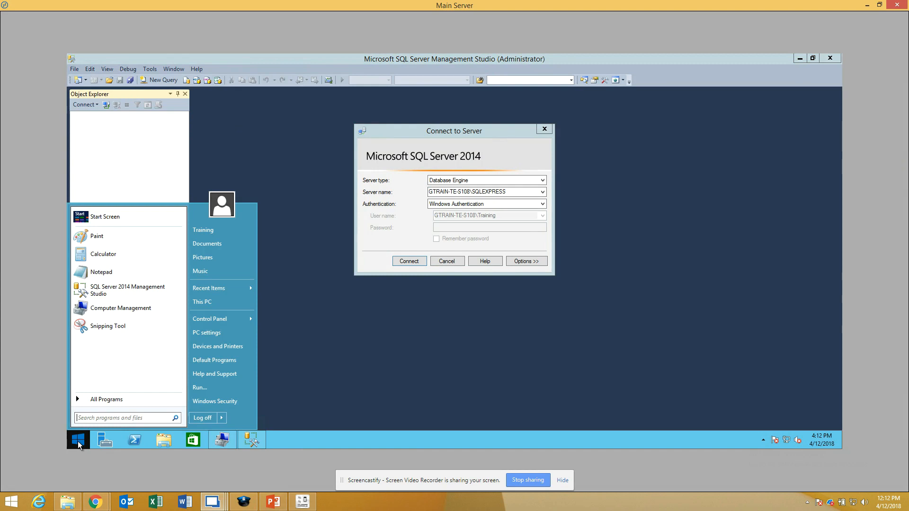
type("serv")
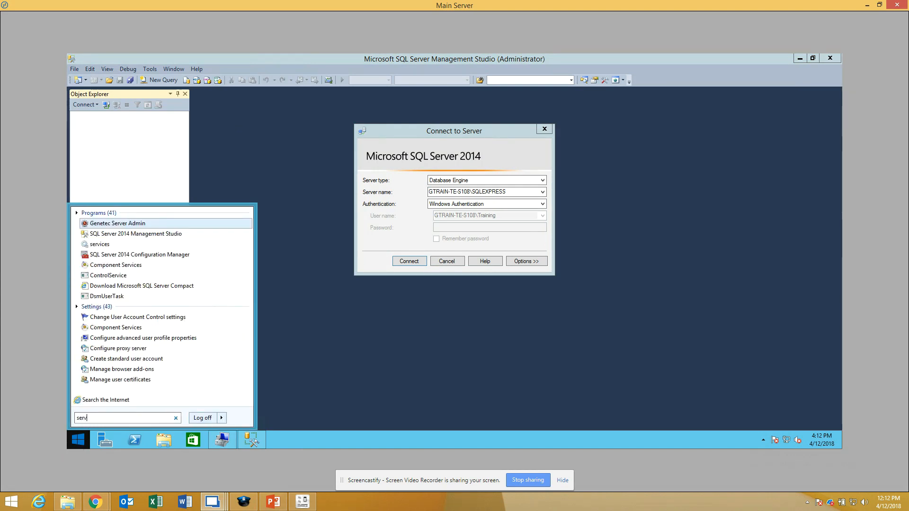
type("ice")
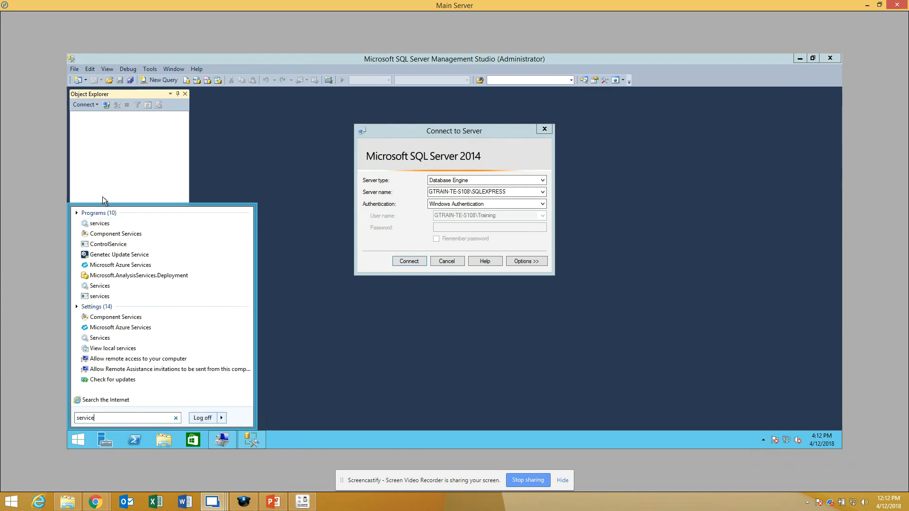
left_click(107, 224)
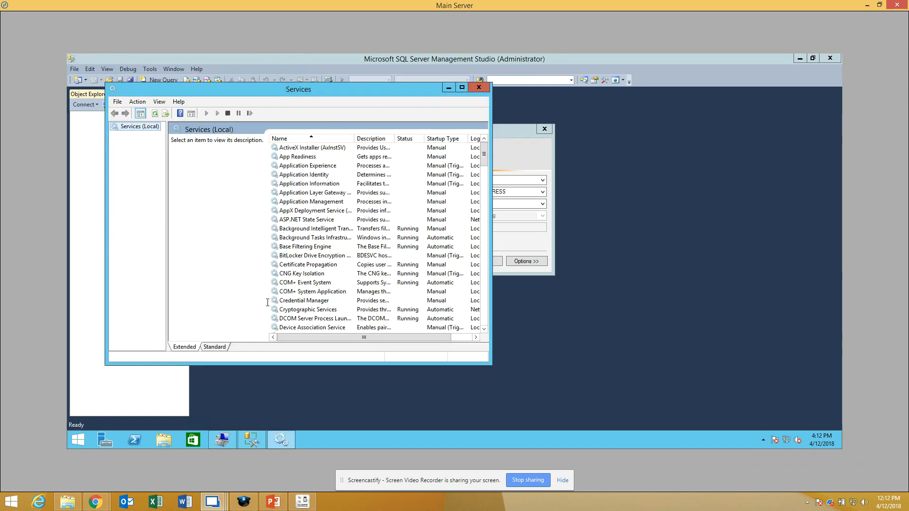
left_click(79, 437)
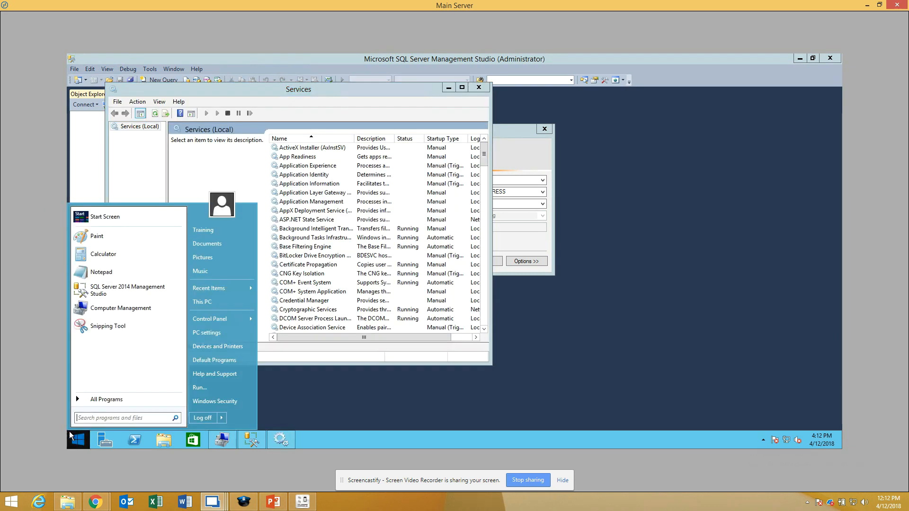
type("sql con")
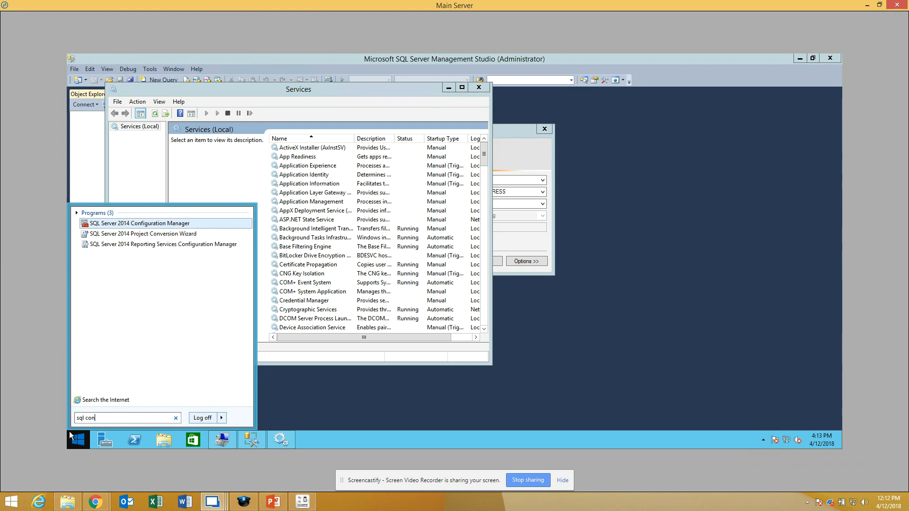
left_click(139, 224)
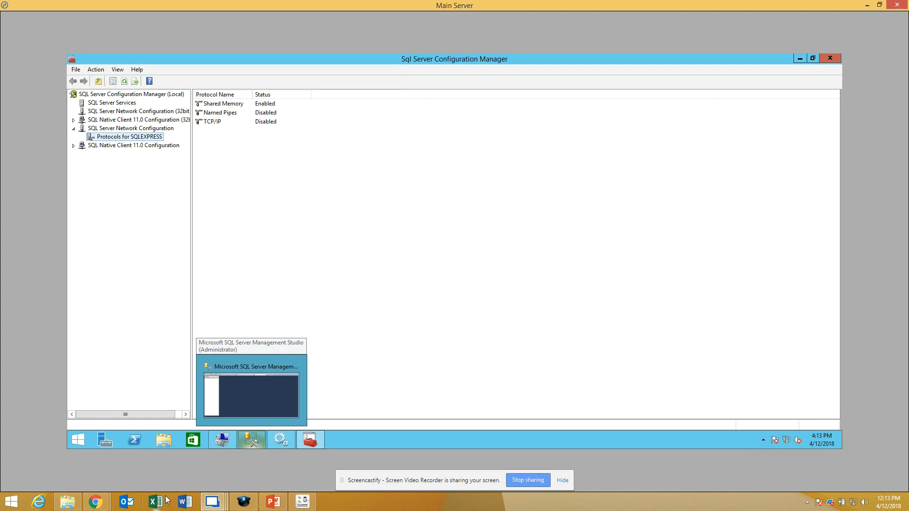
Step: Switch to the Expansion Server and open Computer Management and SQL Server 2014 Management Studio there
left_click(212, 501)
left_click(243, 447)
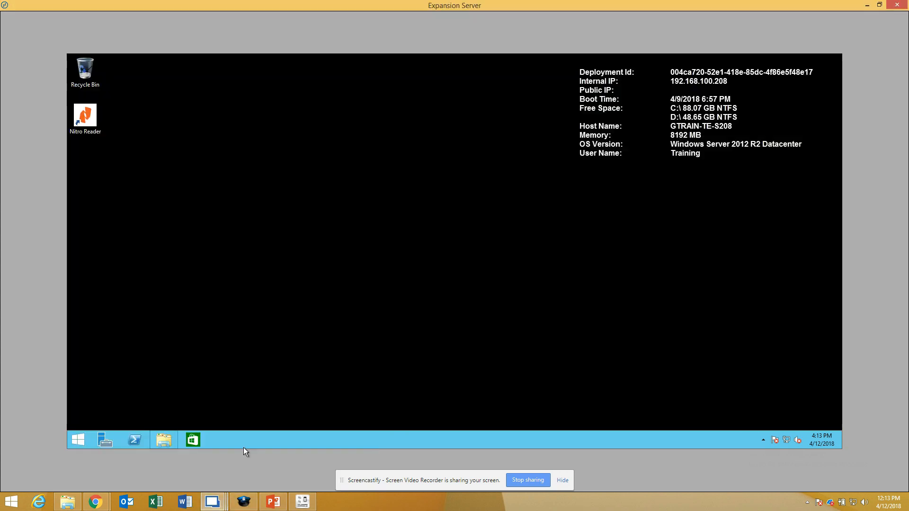
left_click(80, 441)
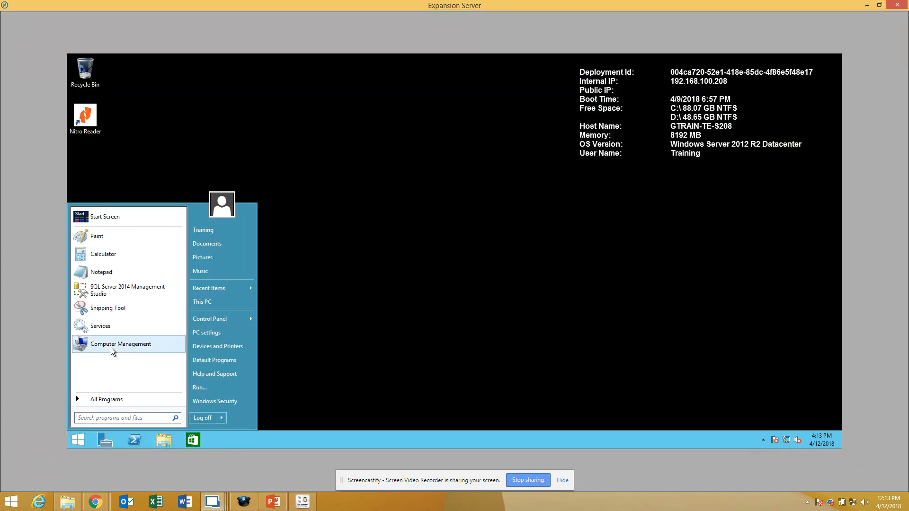
left_click(111, 345)
left_click(78, 440)
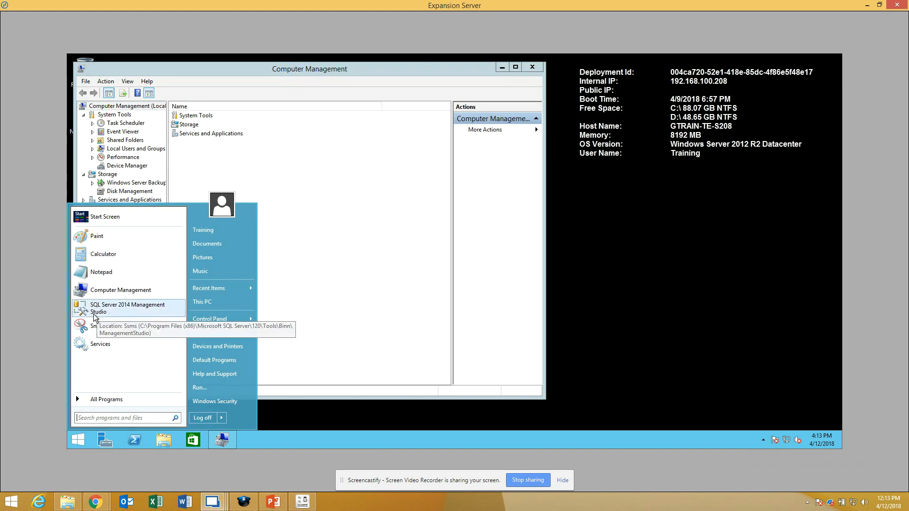
left_click(100, 308)
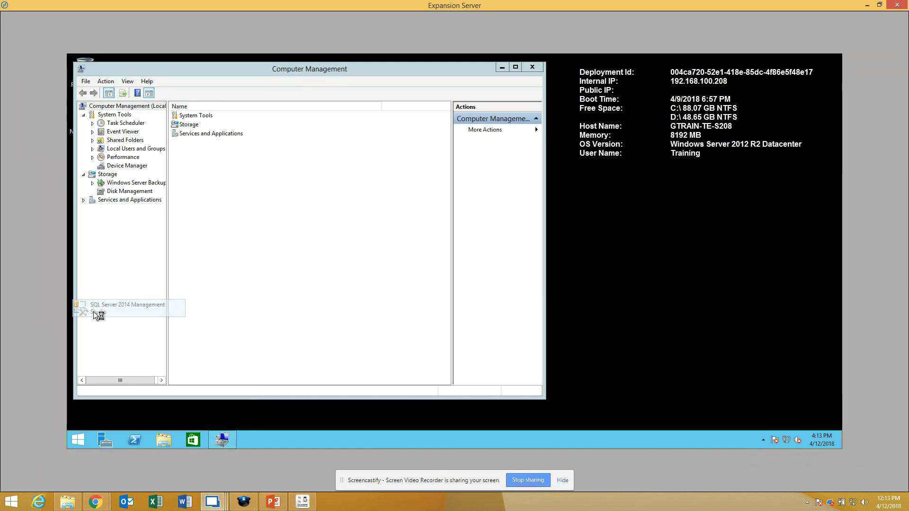
Step: Open the Services console and SQL Server 2014 Configuration Manager on the Expansion Server, then minimize Configuration Manager
left_click(78, 441)
left_click(102, 345)
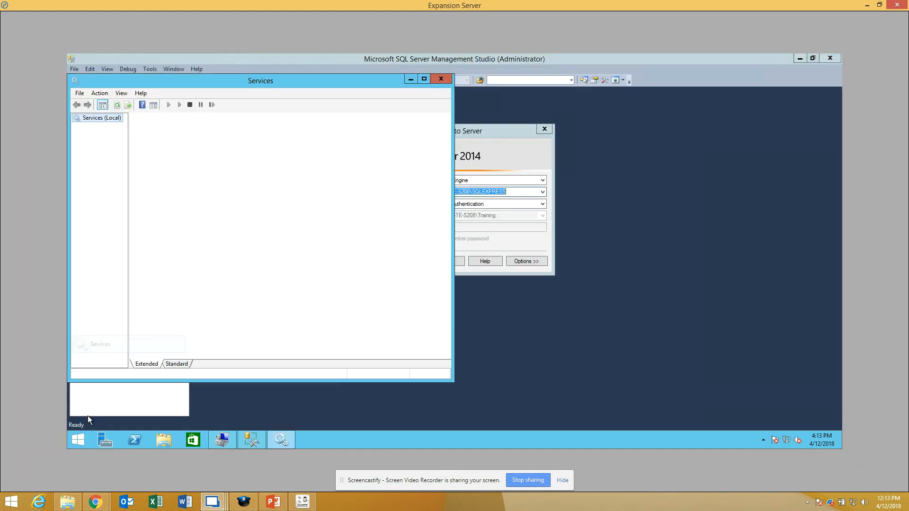
left_click(78, 440)
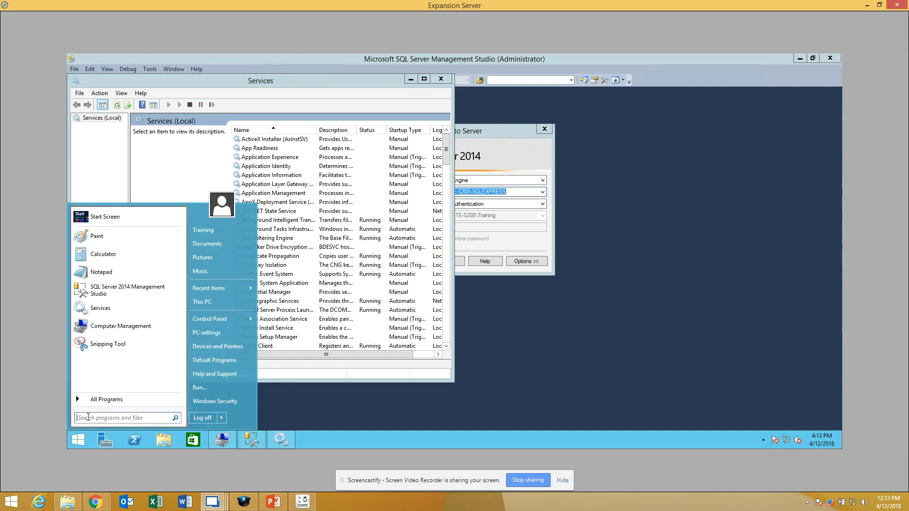
type("sql conf")
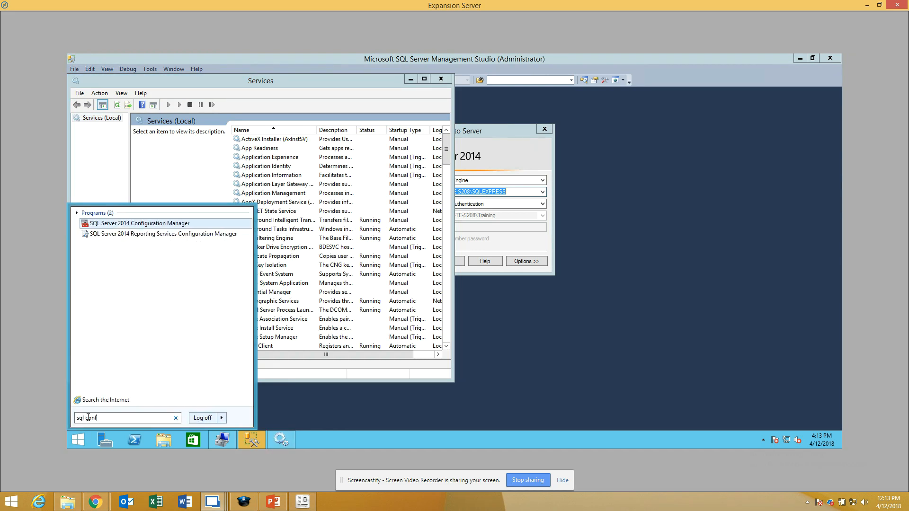
left_click(115, 225)
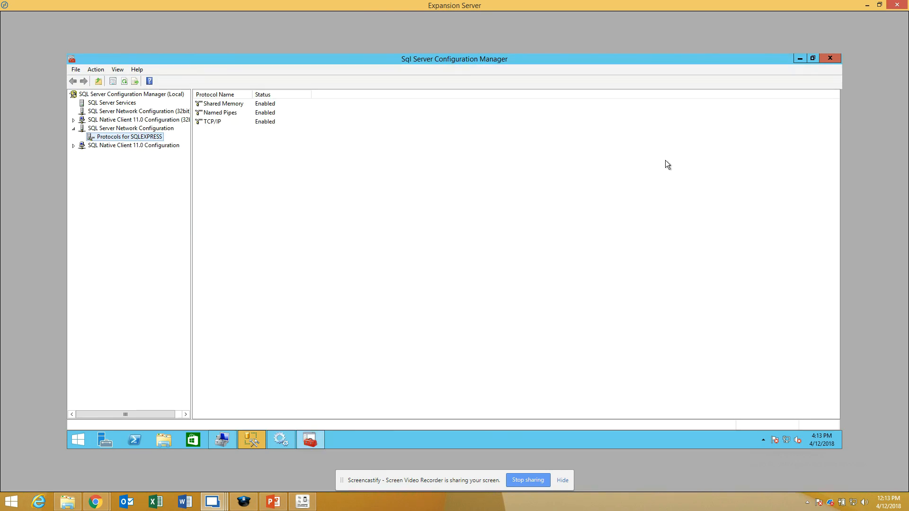
left_click(800, 59)
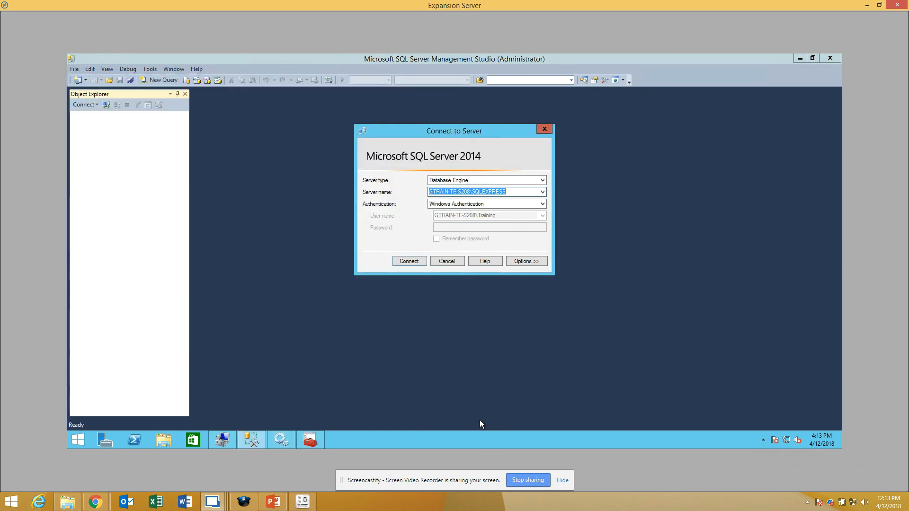
Step: Switch to PowerPoint and review the configuration steps on the Remote Database Connection slide
mouse_move(212, 501)
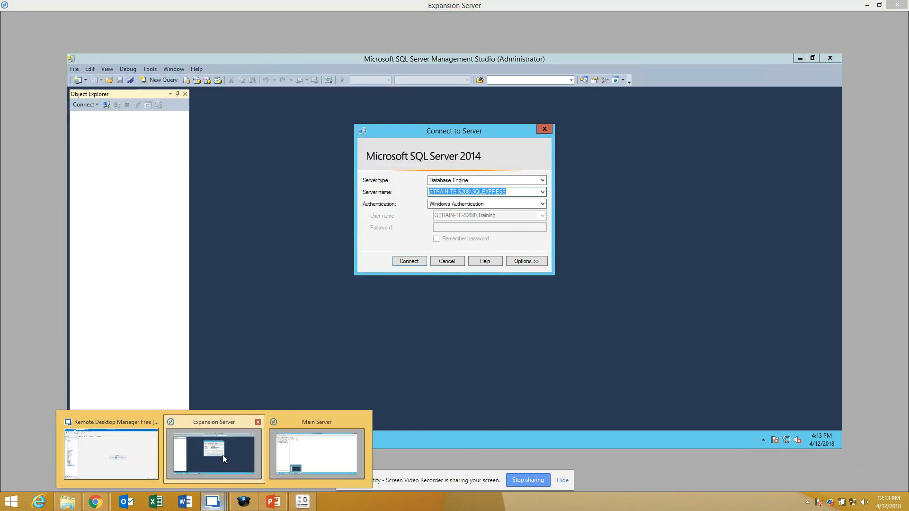
left_click(319, 460)
left_click(274, 501)
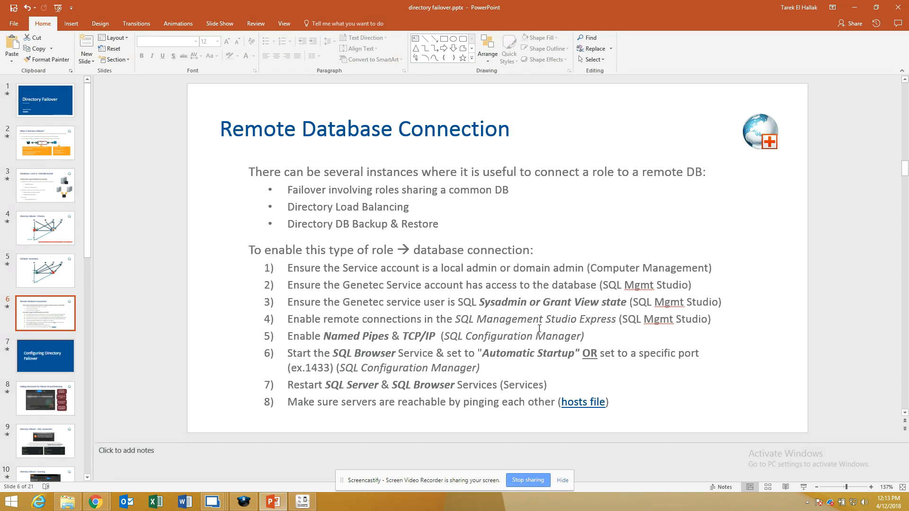
Step: Return to the Main Server and show the local Users list in Computer Management
mouse_move(221, 488)
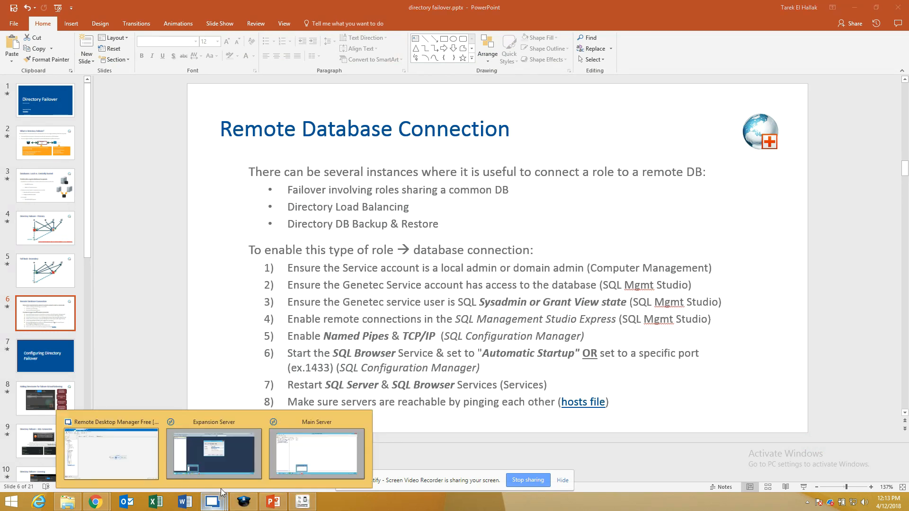
left_click(321, 438)
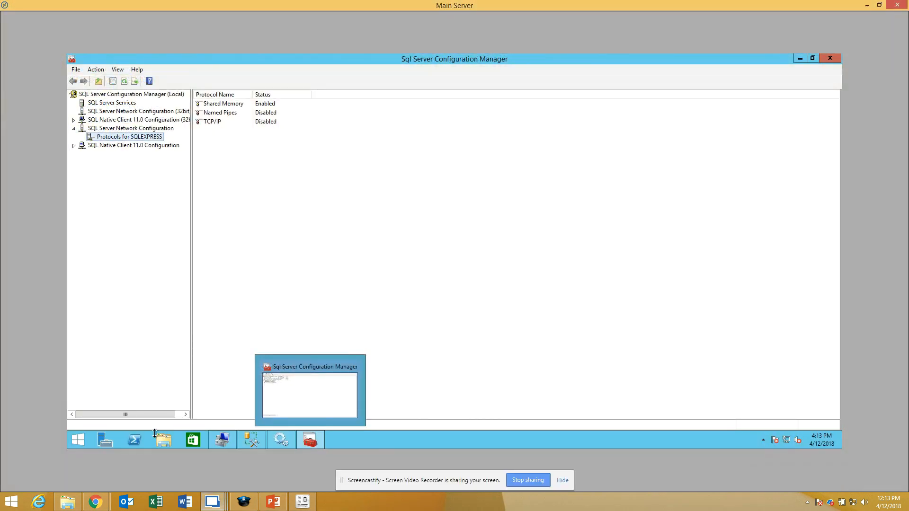
left_click(226, 445)
left_click(92, 150)
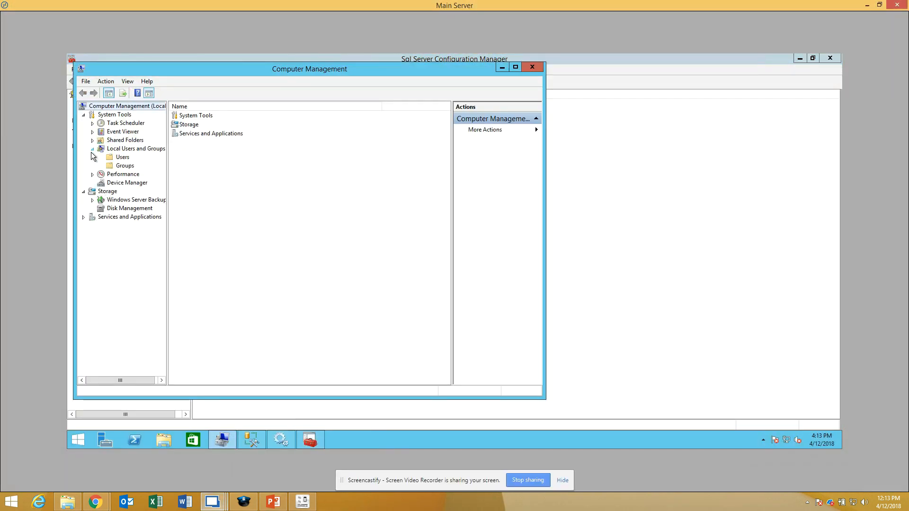
left_click(122, 158)
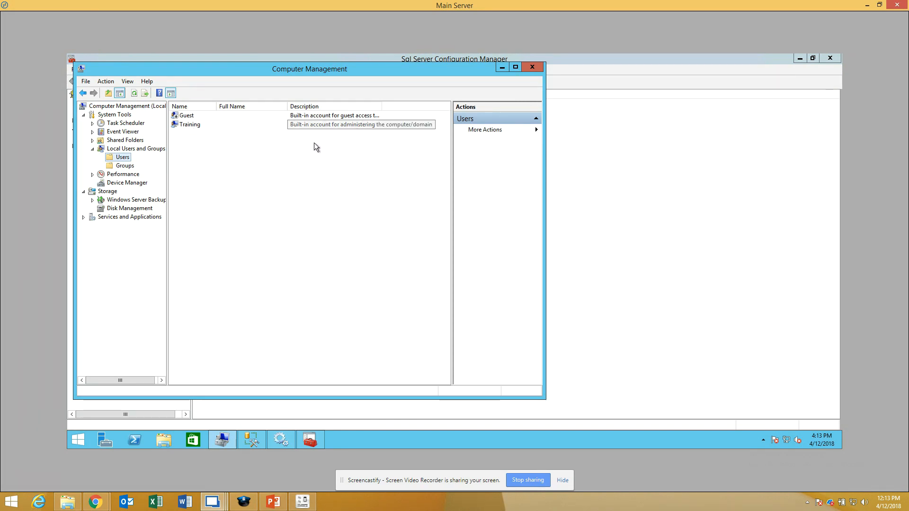
Step: Start a new local user named GenetecUSR, enter and confirm the account password, and fill in the description with the password
right_click(188, 140)
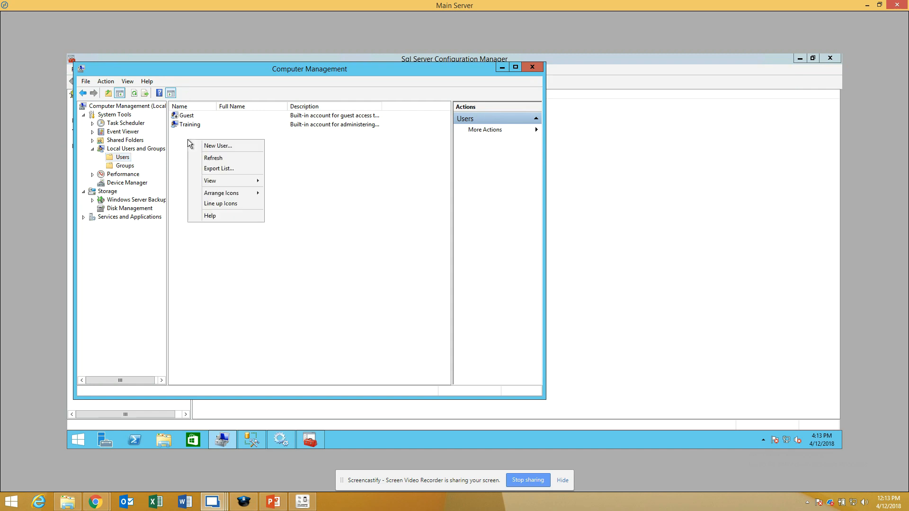
left_click(222, 147)
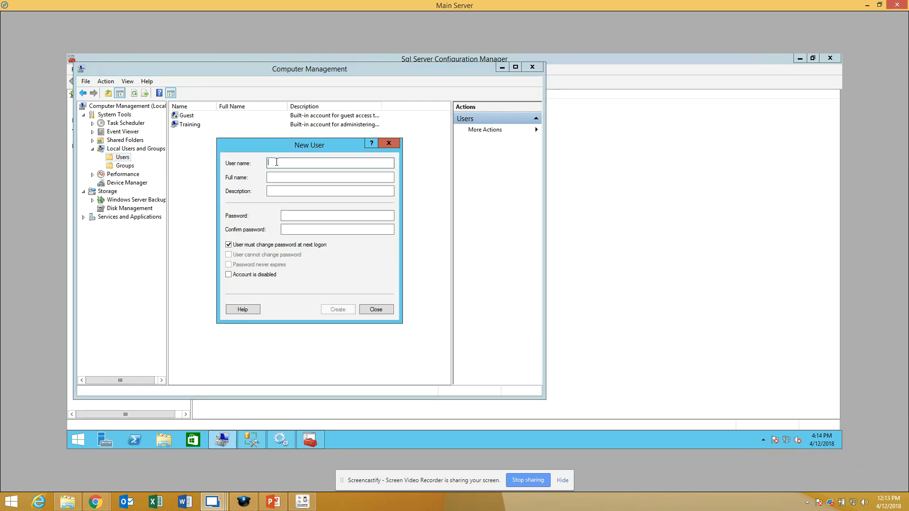
type("GenetecUSR")
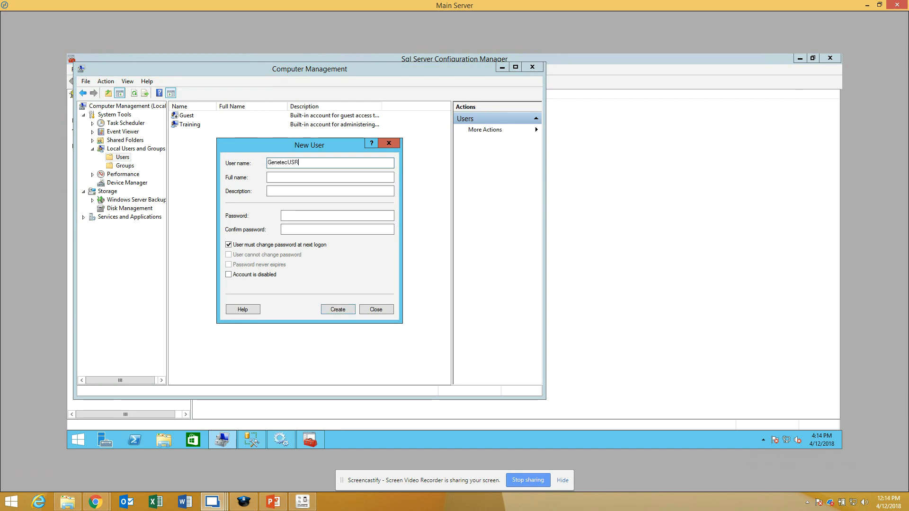
key("Tab")
key("Tab")
key("Tab")
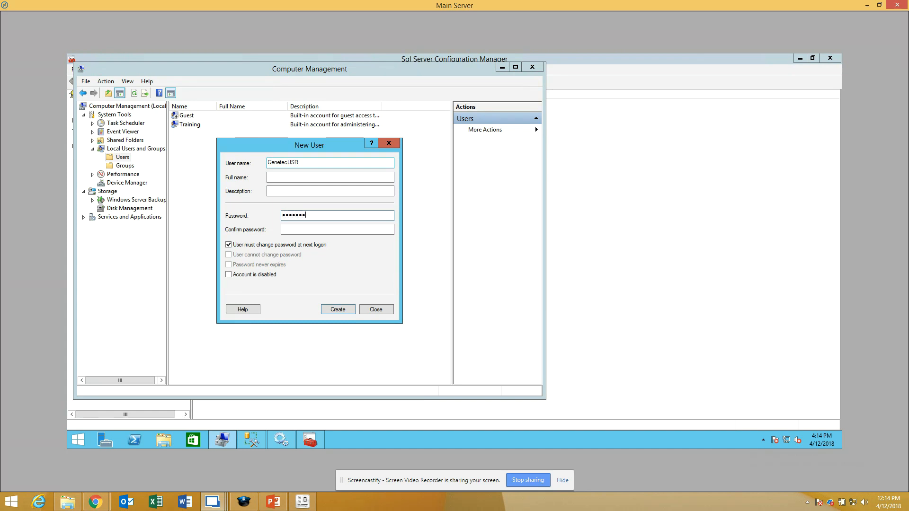
key("Tab")
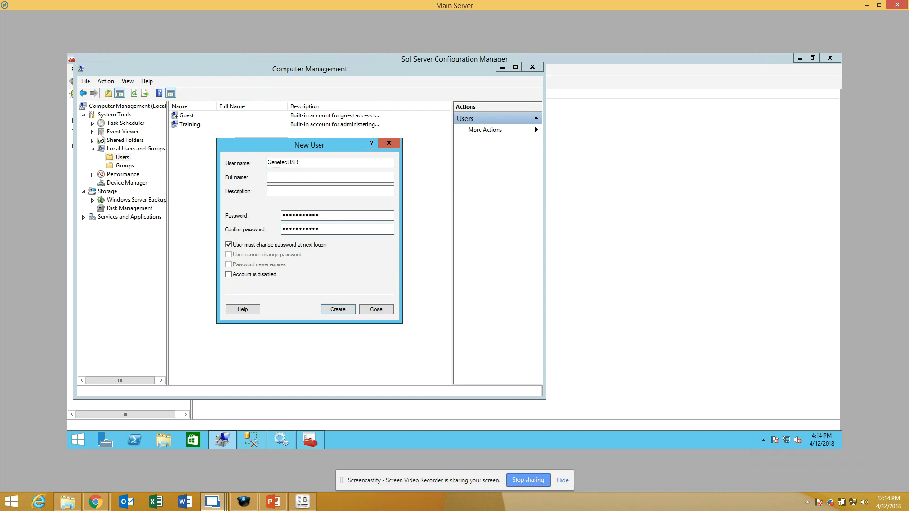
left_click(281, 191)
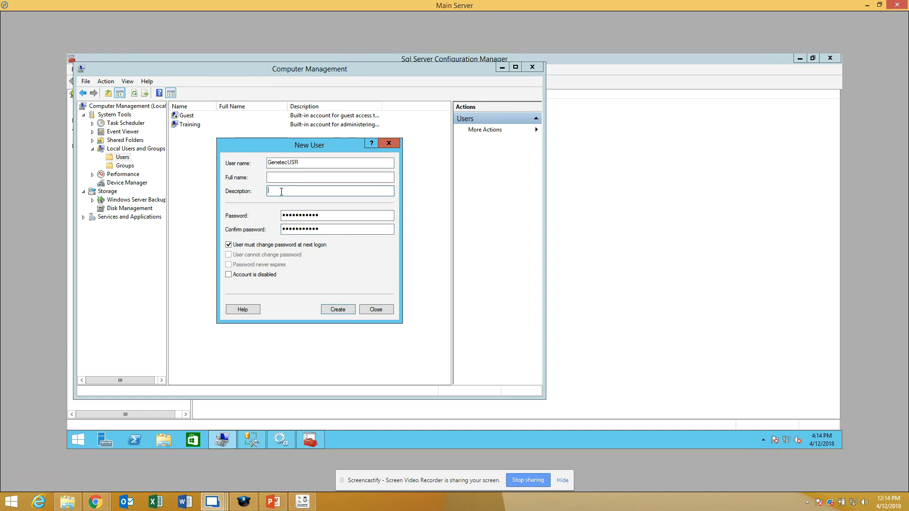
type("Genetec123!")
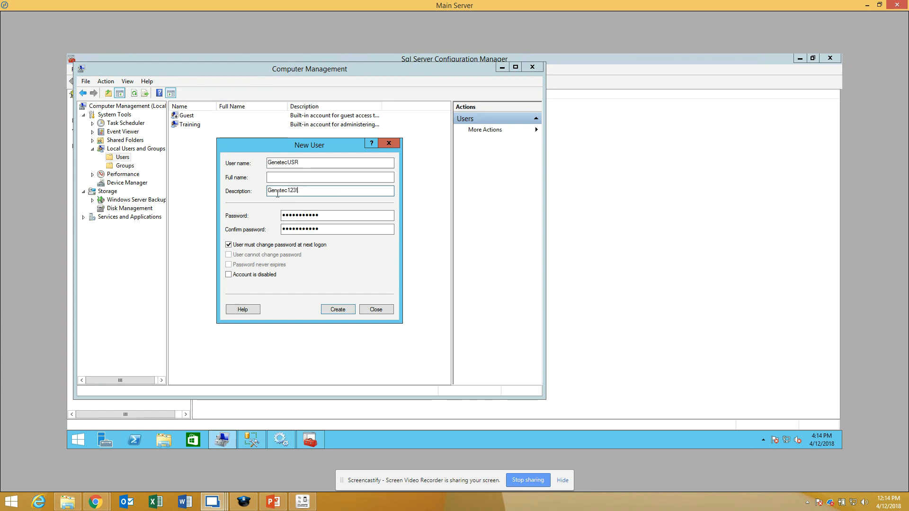
Step: Create the user with the forced password change at next logon disabled and User cannot change password and Password never expires enabled
left_click(232, 244)
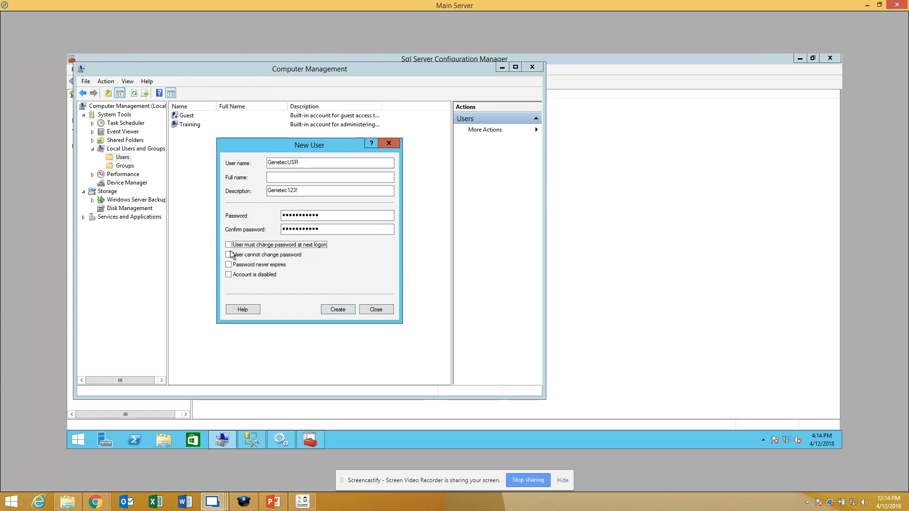
left_click(229, 256)
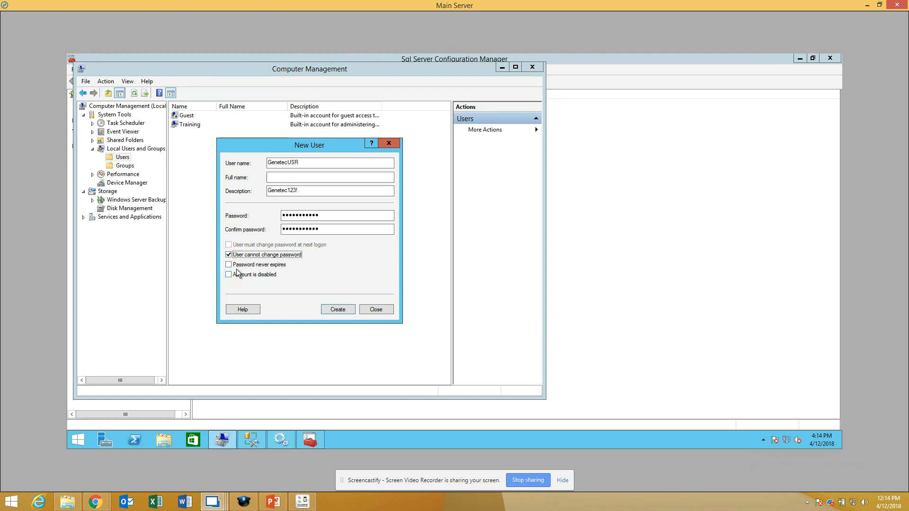
left_click(230, 266)
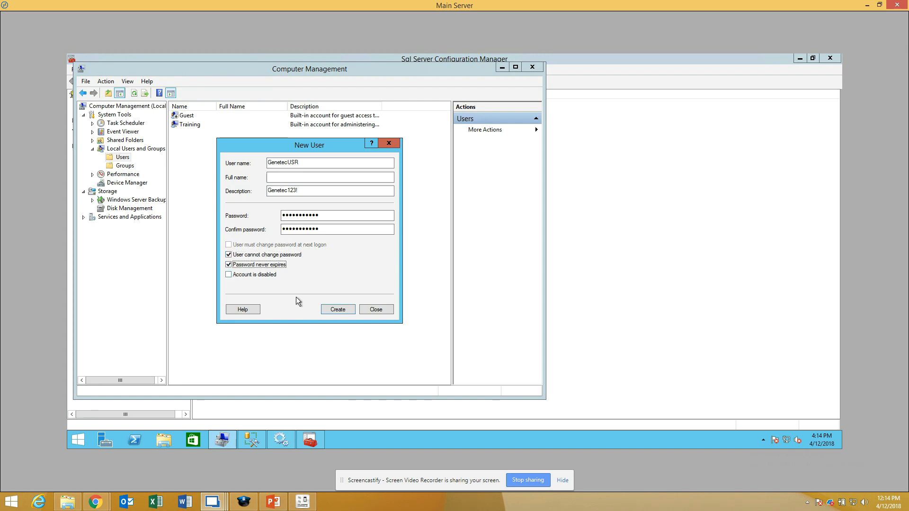
left_click(346, 309)
left_click(379, 310)
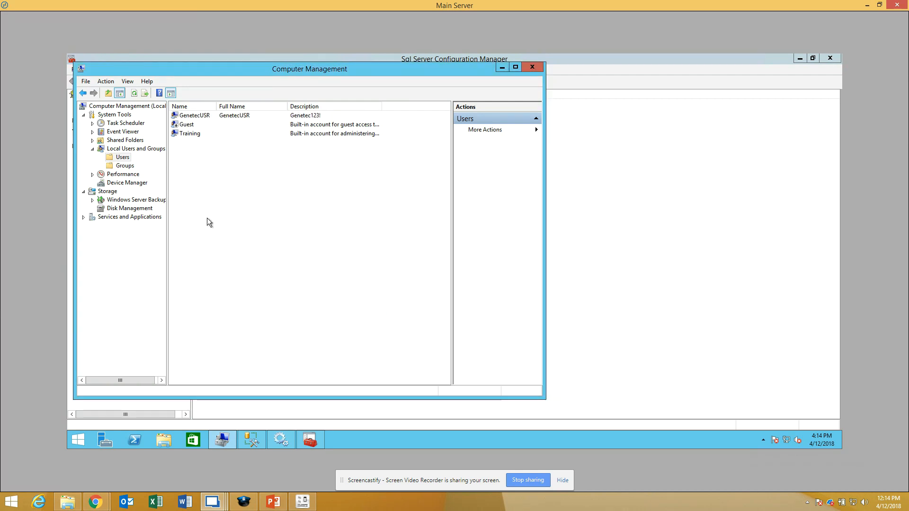
Step: Open the properties of the GenetecUSR account and show its group memberships
left_click(196, 117)
left_click(196, 116)
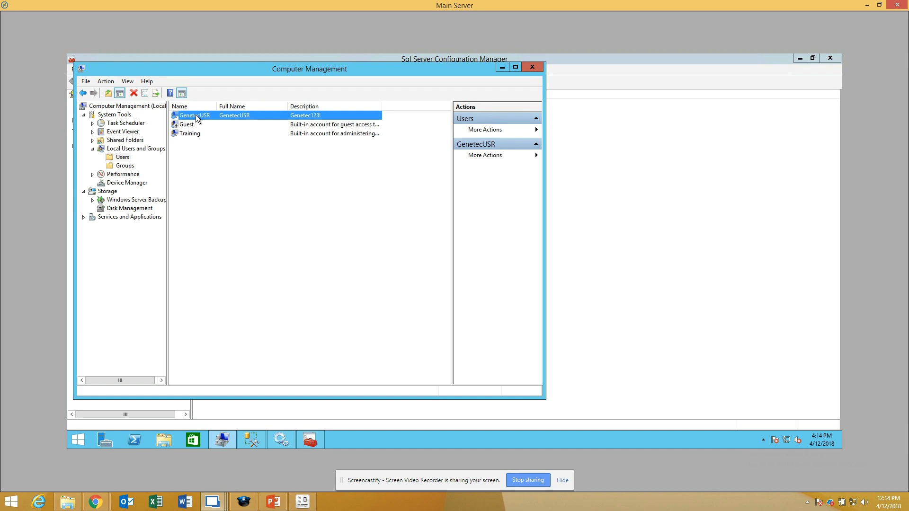
right_click(196, 116)
key("Escape")
key("Escape")
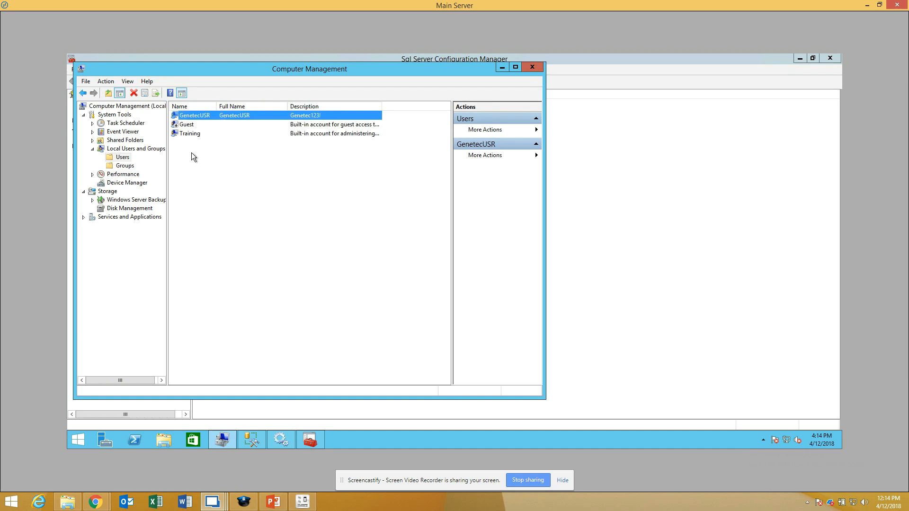
right_click(204, 119)
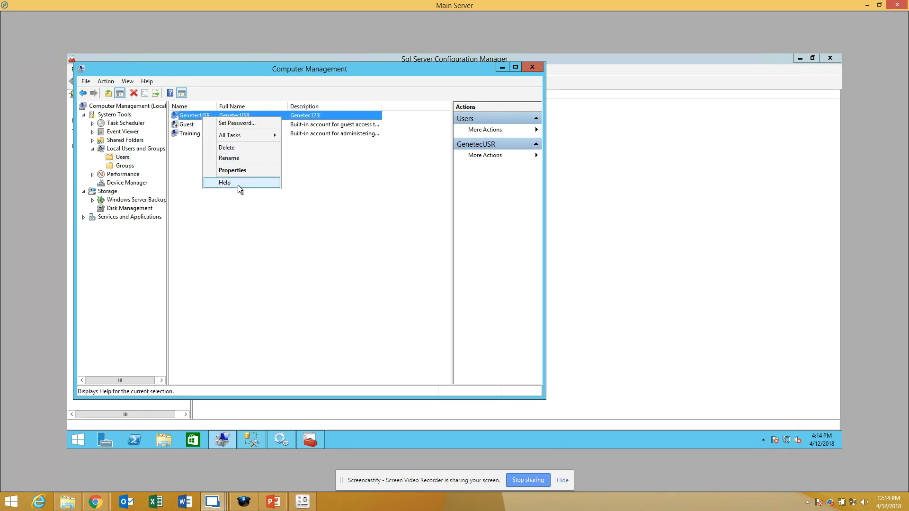
left_click(237, 172)
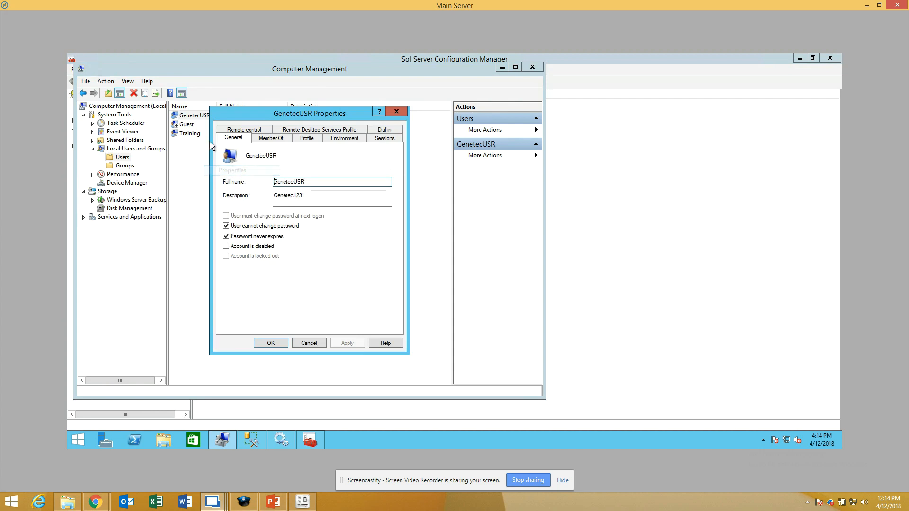
left_click(273, 140)
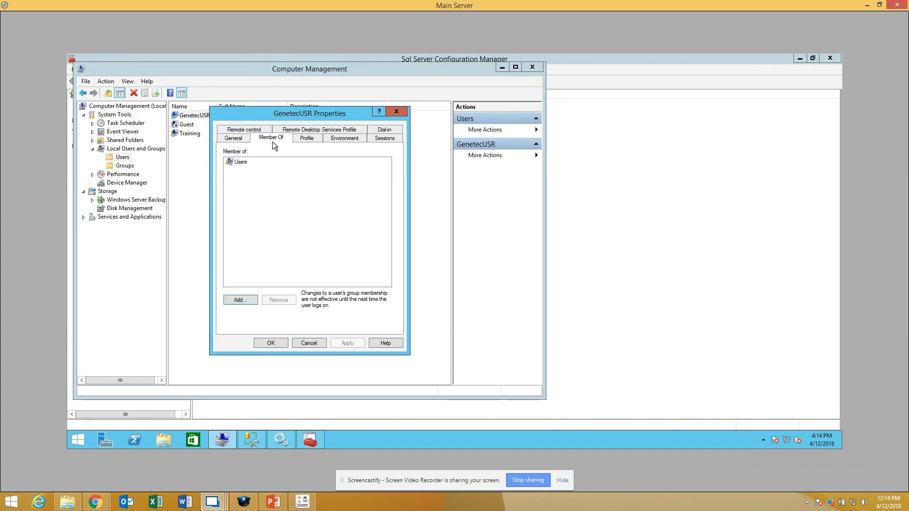
Step: Find the local Administrators group, add GenetecUSR to it, and apply the membership change
left_click(240, 301)
left_click(253, 231)
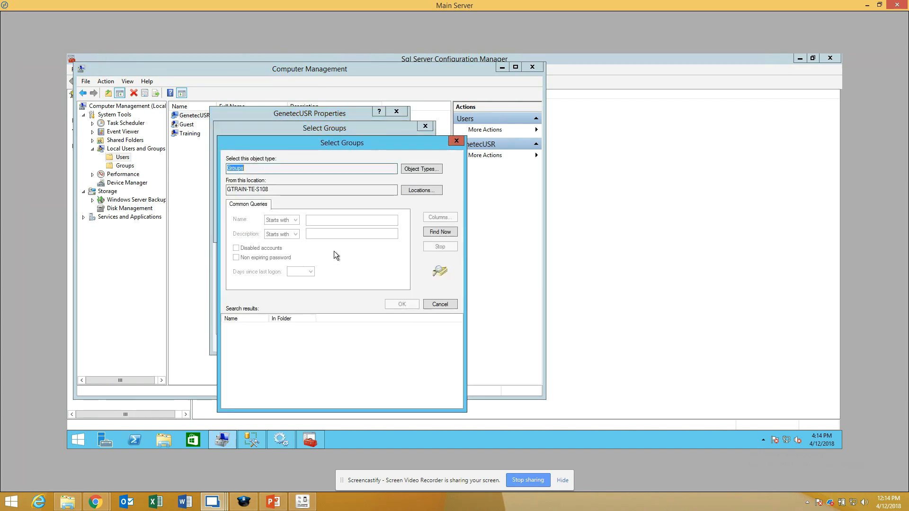
left_click(438, 240)
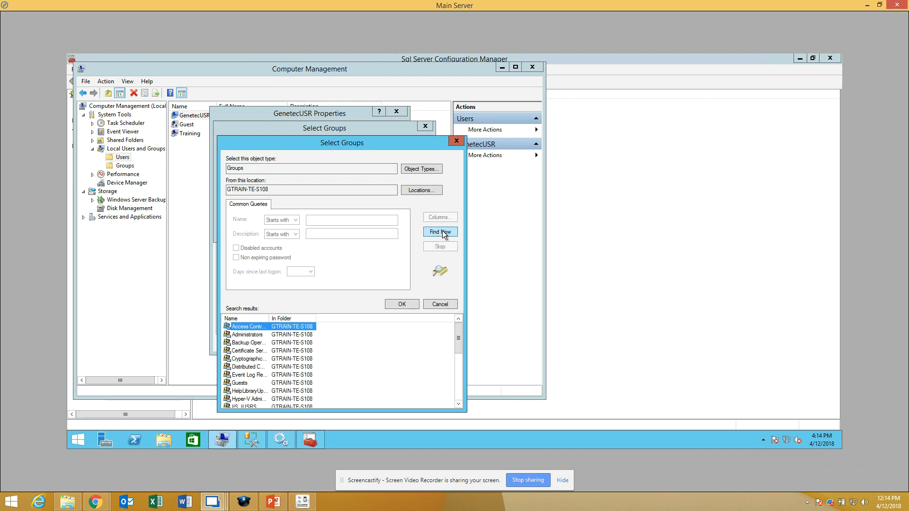
left_click(247, 335)
left_click(402, 305)
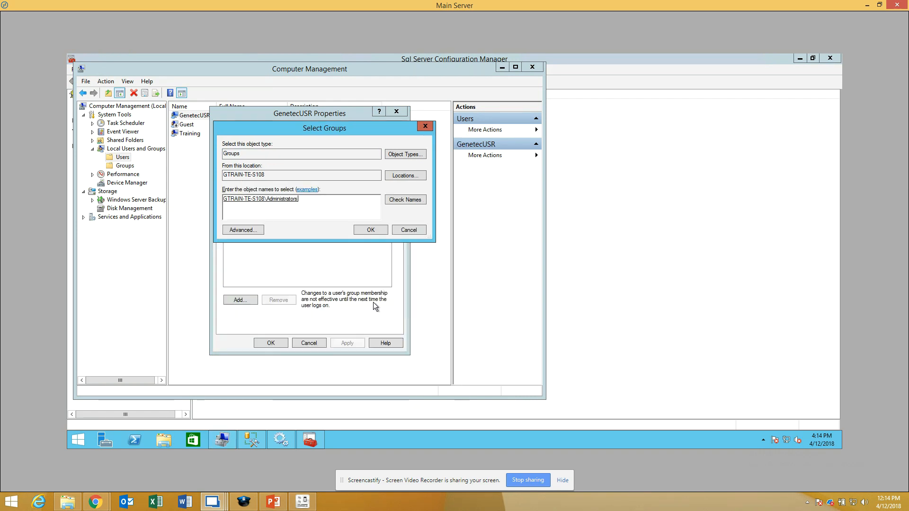
left_click(371, 230)
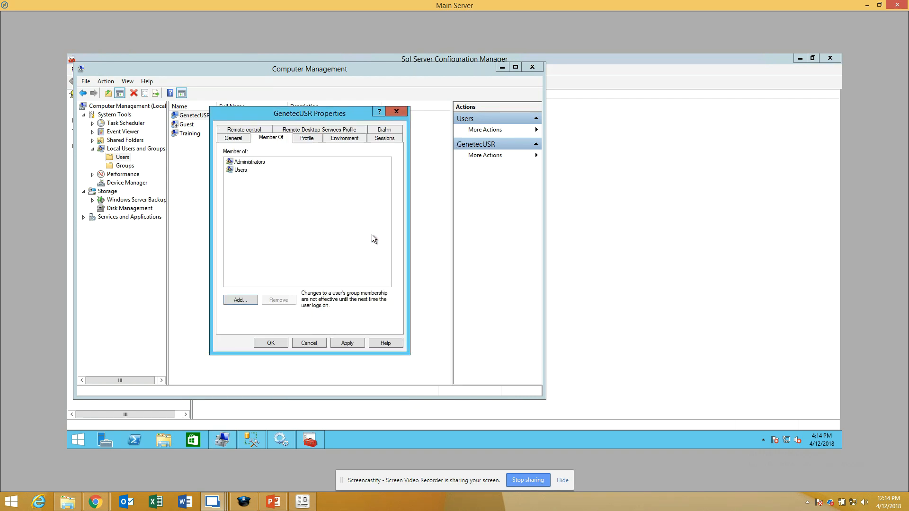
left_click(349, 344)
left_click(270, 343)
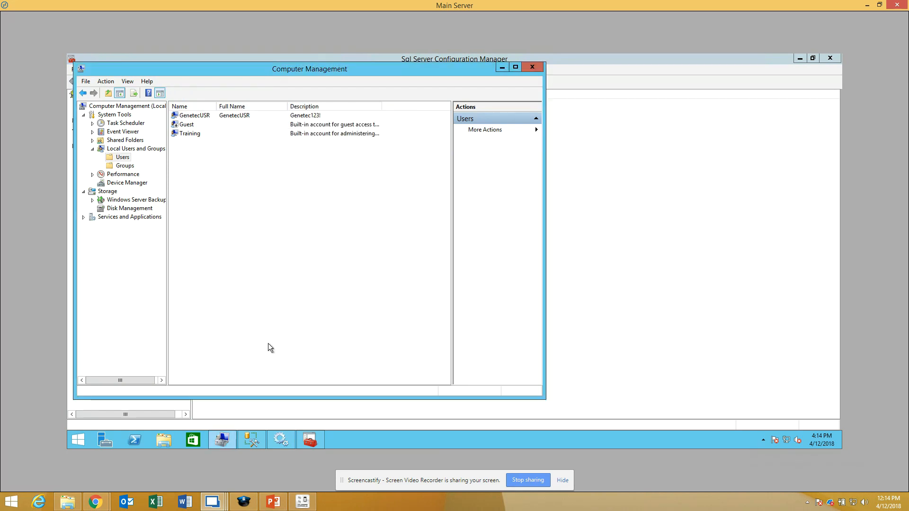
left_click(195, 118)
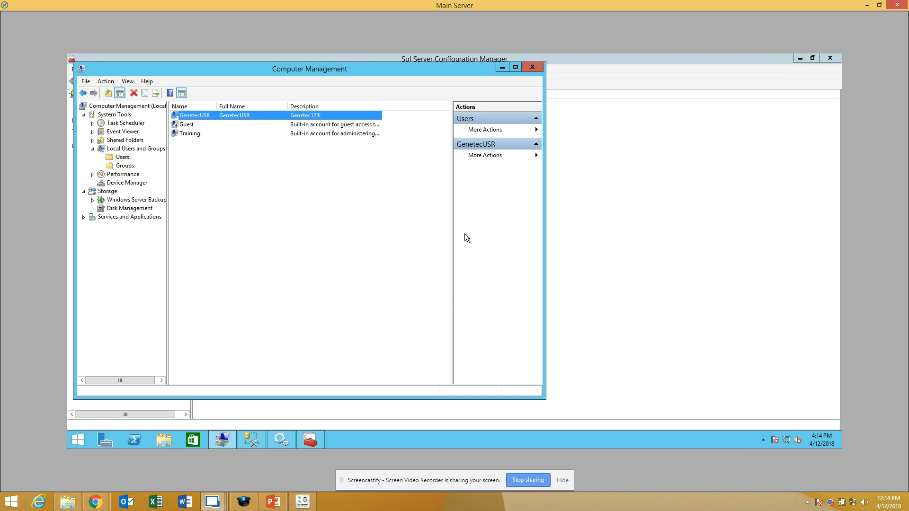
Step: Switch to the Expansion Server and show the local Users list in Computer Management
mouse_move(216, 503)
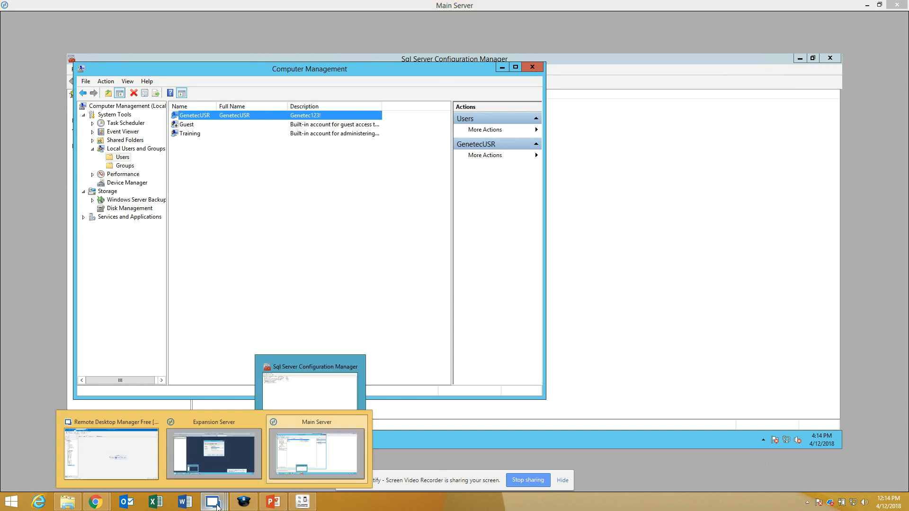
left_click(226, 471)
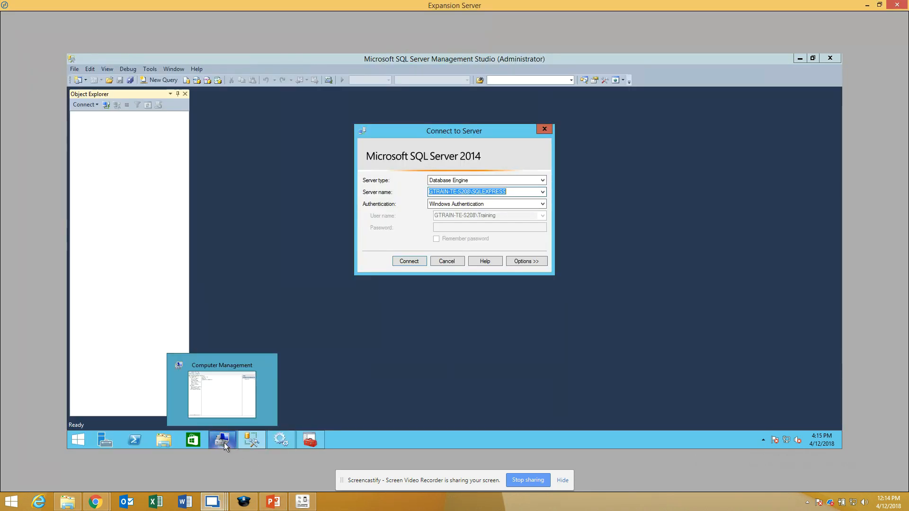
left_click(233, 441)
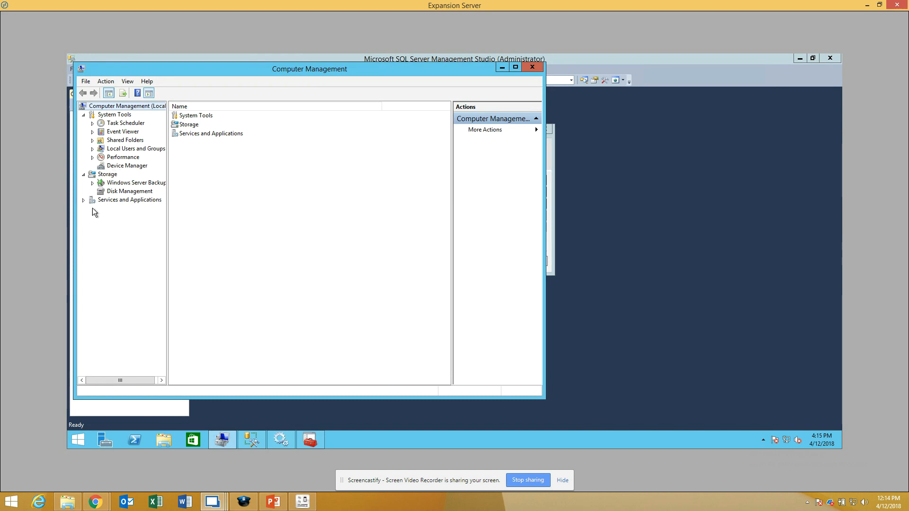
left_click(92, 149)
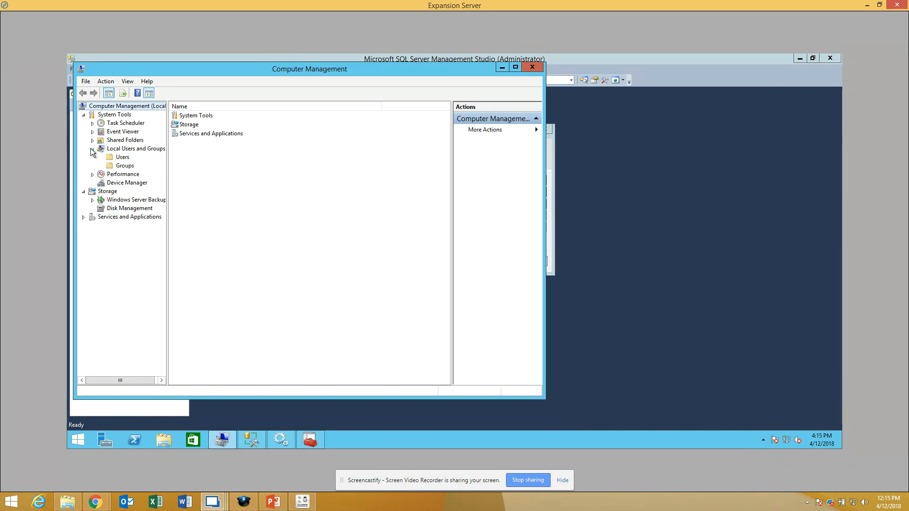
left_click(114, 158)
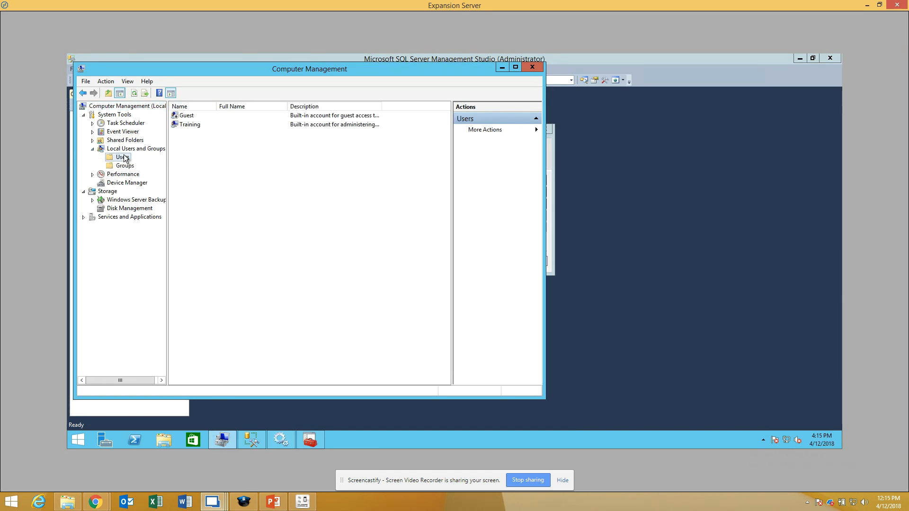
Step: Start a new local user named GenetecUSR, fill in the description with the password, and enter and confirm the account password
right_click(125, 158)
left_click(157, 161)
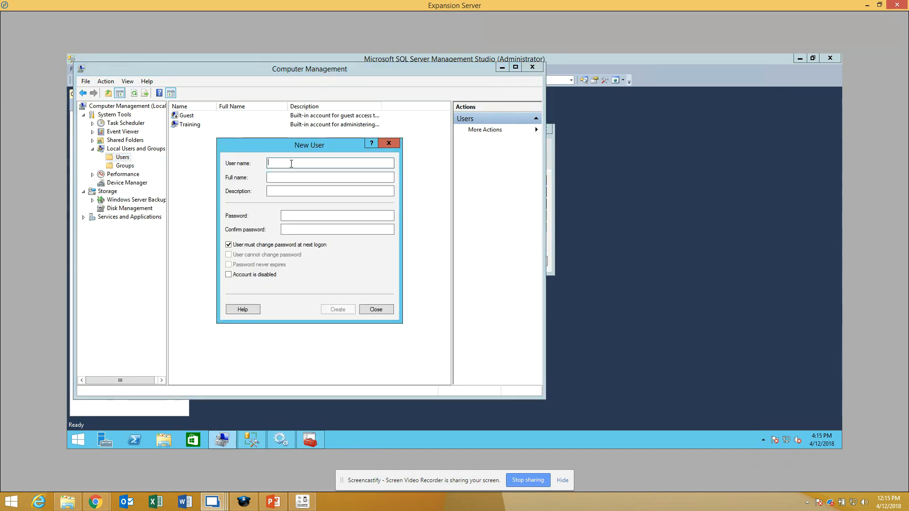
type("GenetecUSR")
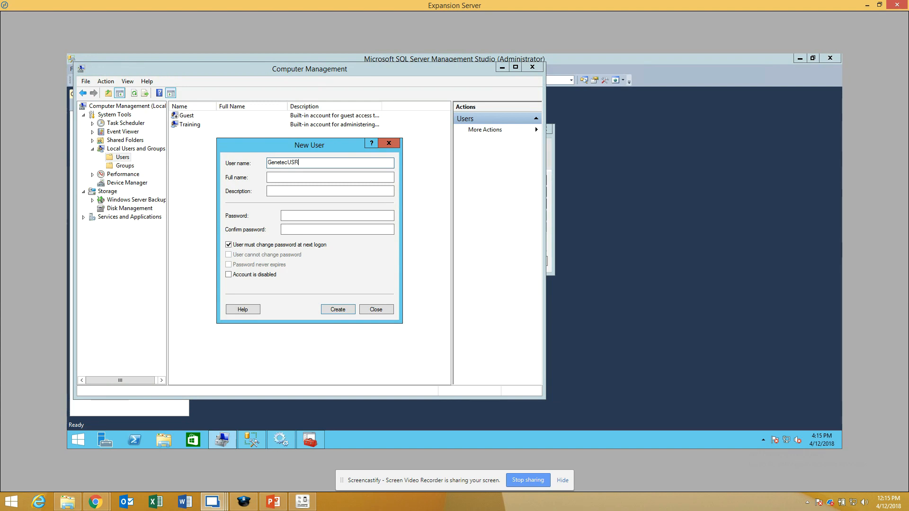
left_click(330, 191)
type("Genetec123!")
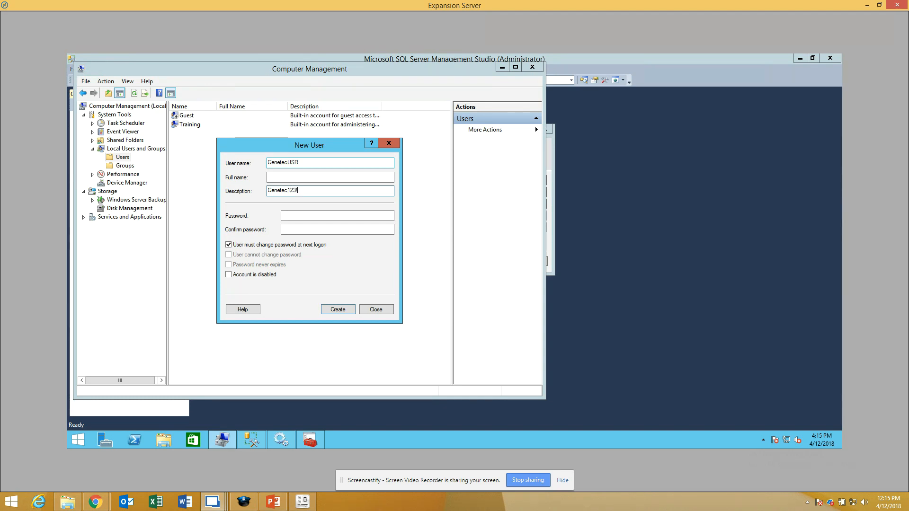
left_click(337, 216)
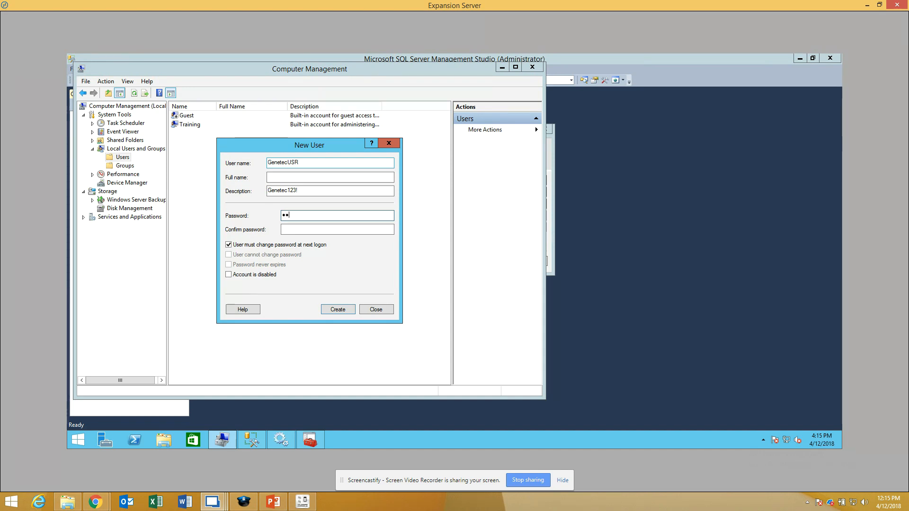
type("ec123!")
key("Tab")
type("Genetec123")
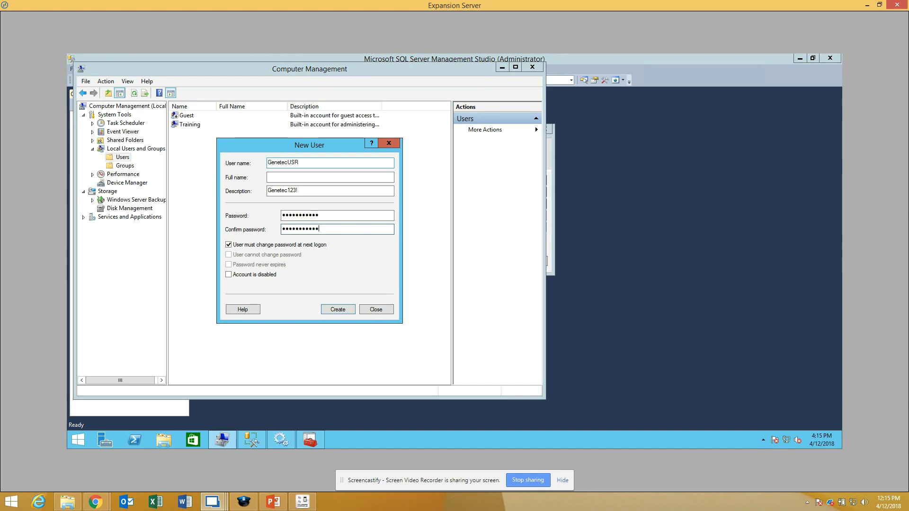
Step: Turn off the forced password change at next logon, enable User cannot change password and Password never expires, and create the user
left_click(247, 248)
left_click(228, 256)
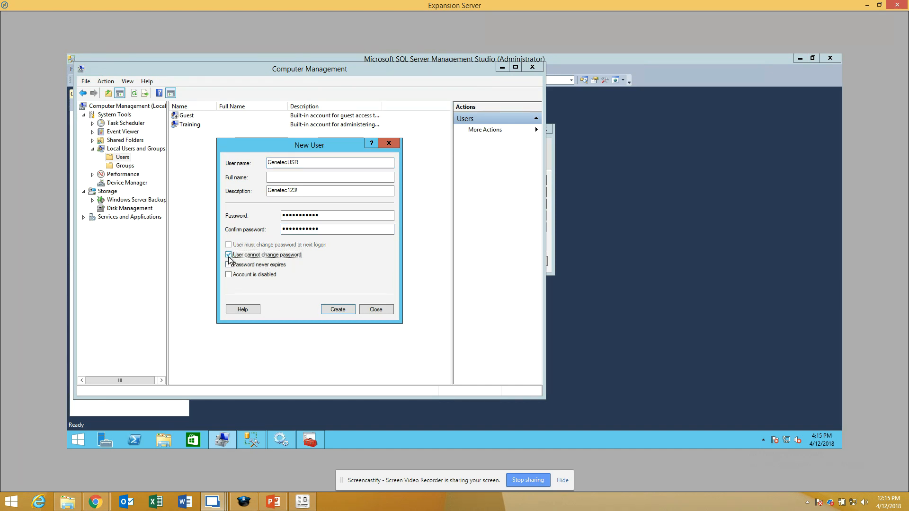
left_click(229, 264)
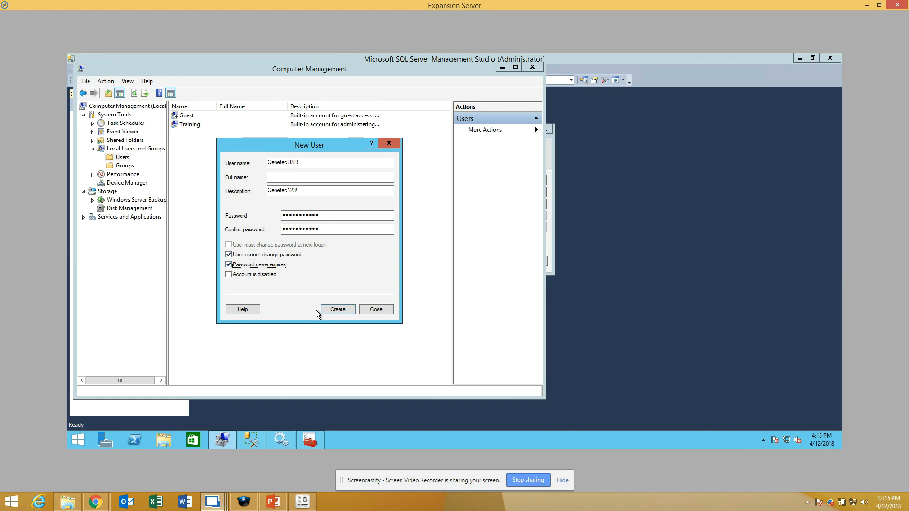
left_click(333, 311)
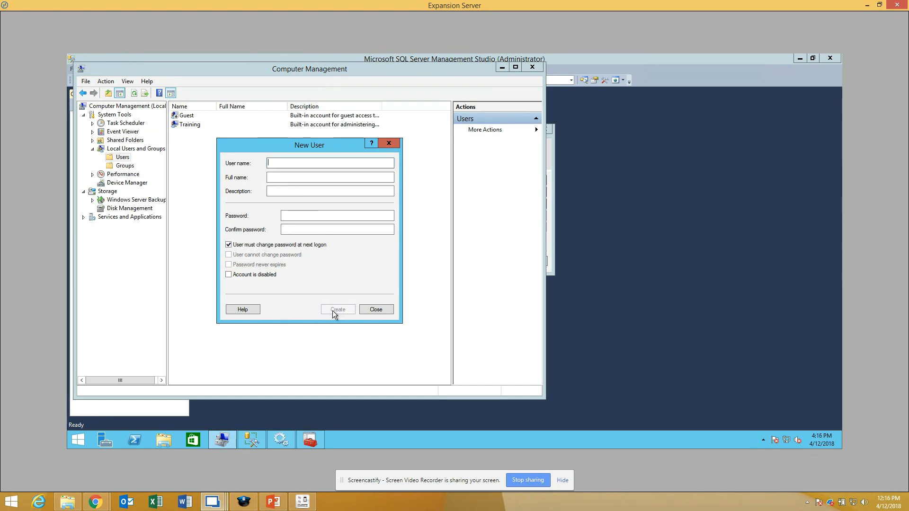
left_click(367, 309)
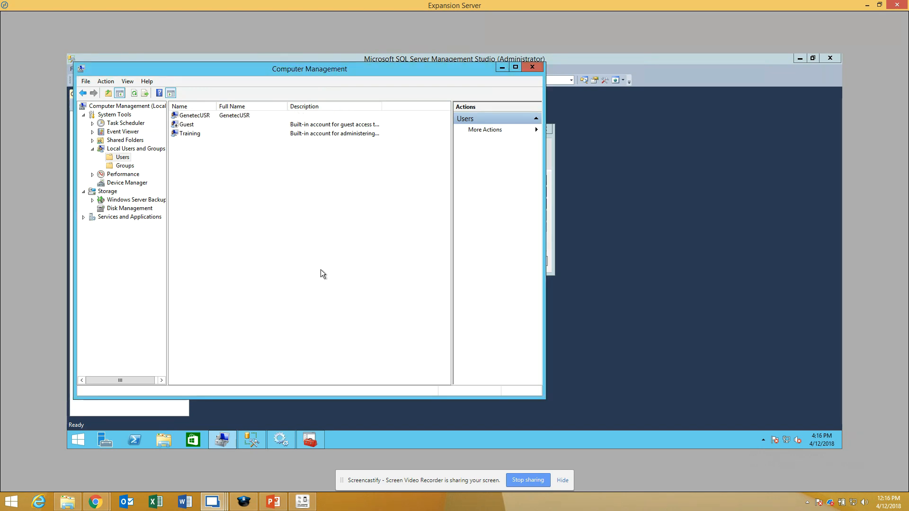
Step: Add the Expansion Server's GenetecUSR account to the local Administrators group and apply the membership change
left_click(198, 119)
right_click(199, 122)
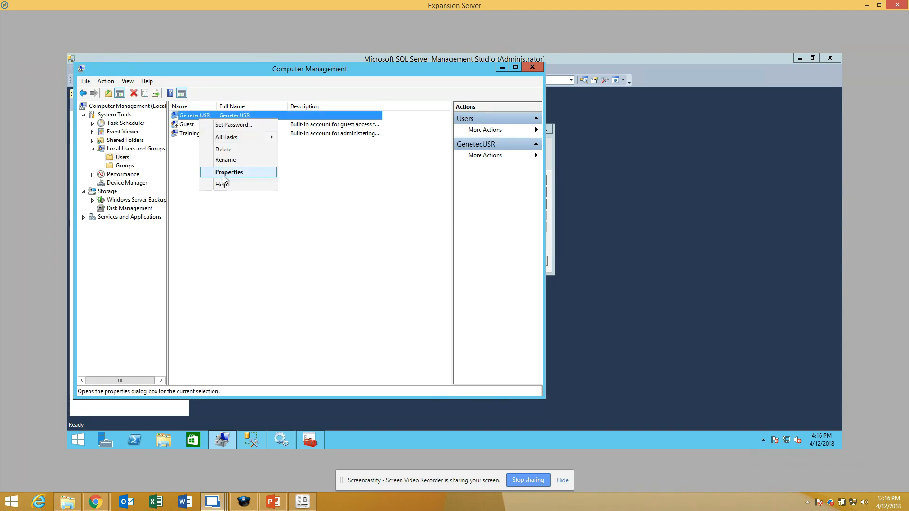
left_click(223, 173)
left_click(267, 139)
left_click(238, 300)
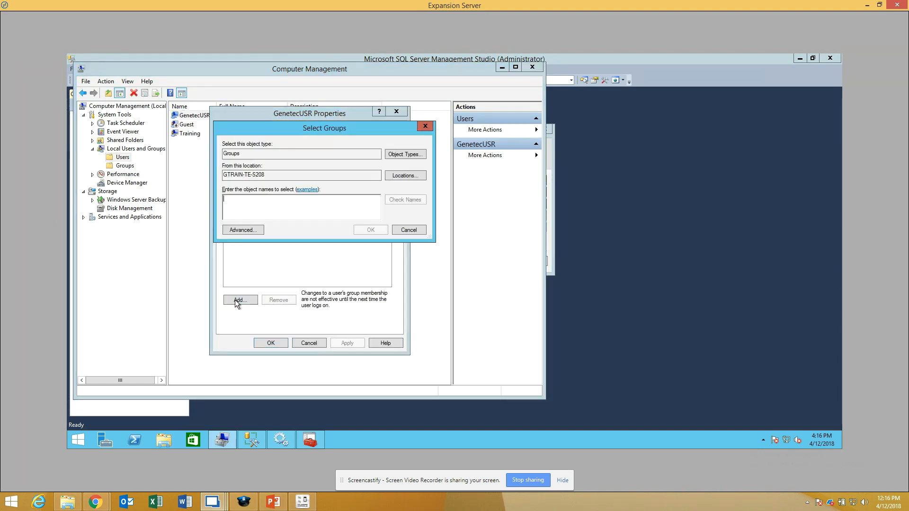
left_click(244, 231)
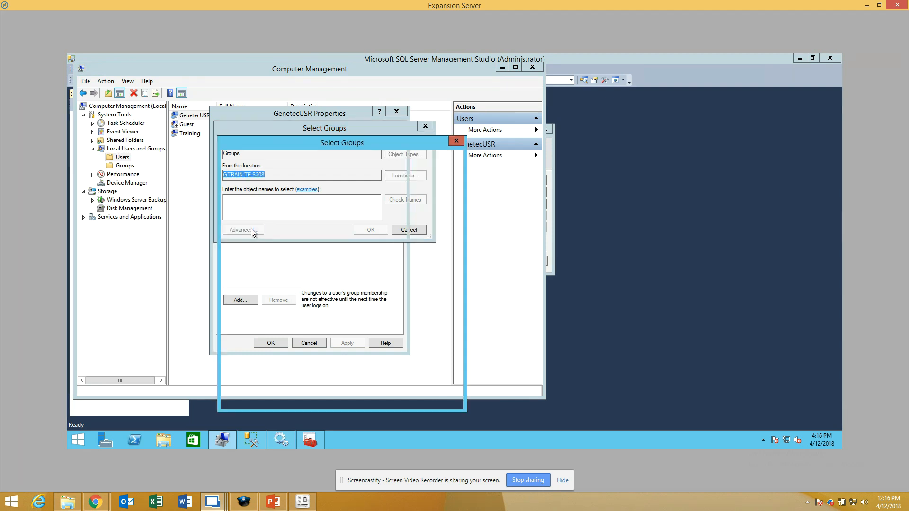
left_click(450, 231)
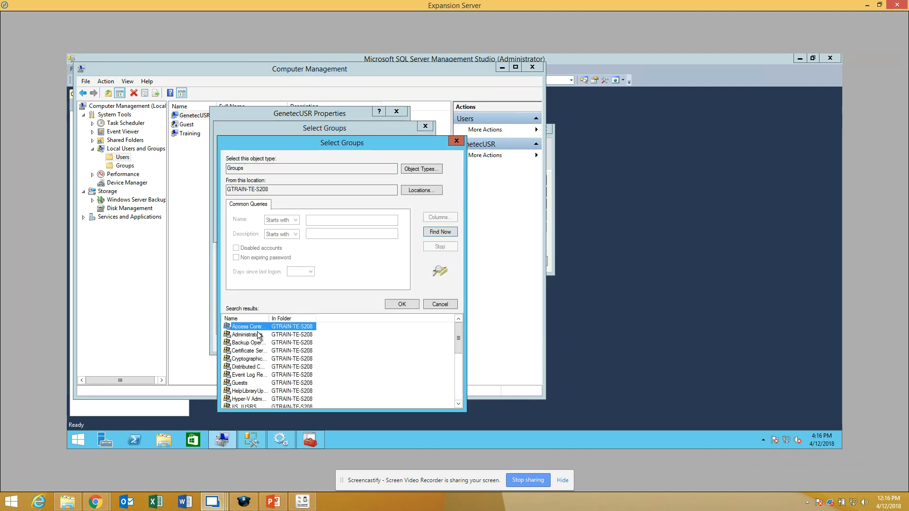
double_click(258, 335)
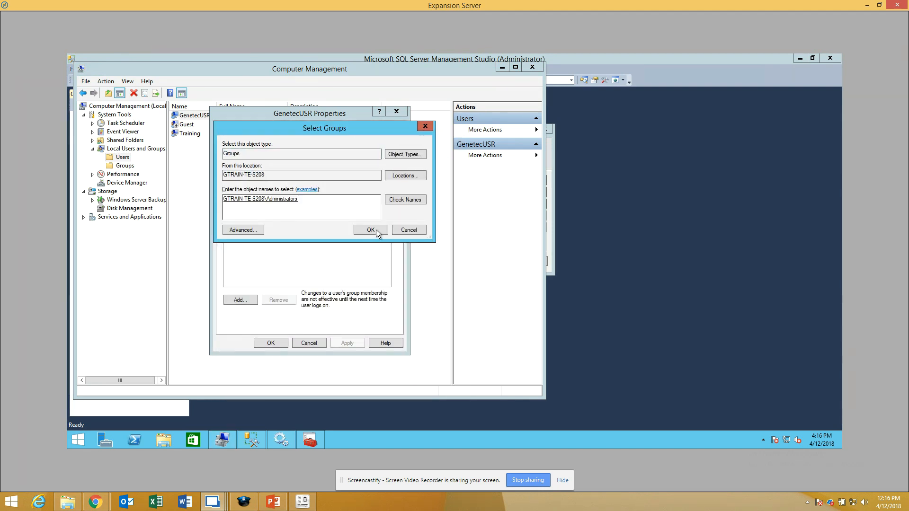
left_click(376, 229)
left_click(349, 344)
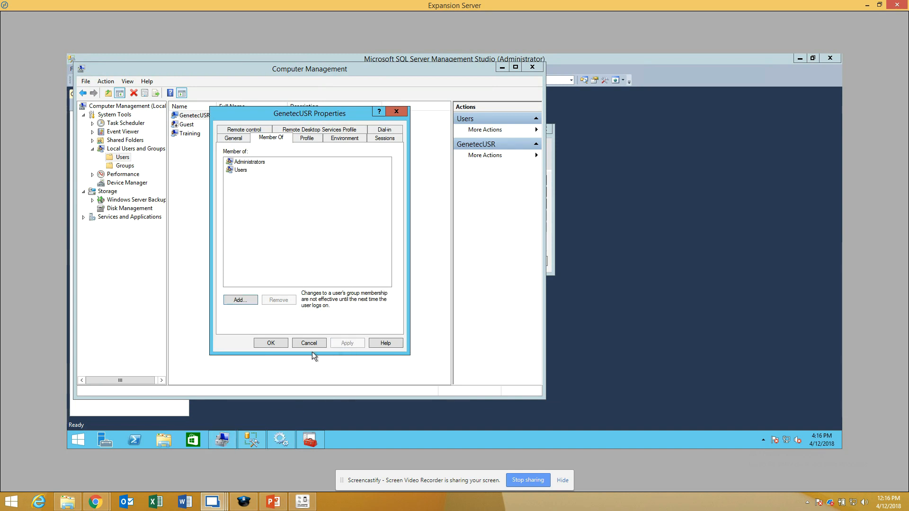
left_click(269, 343)
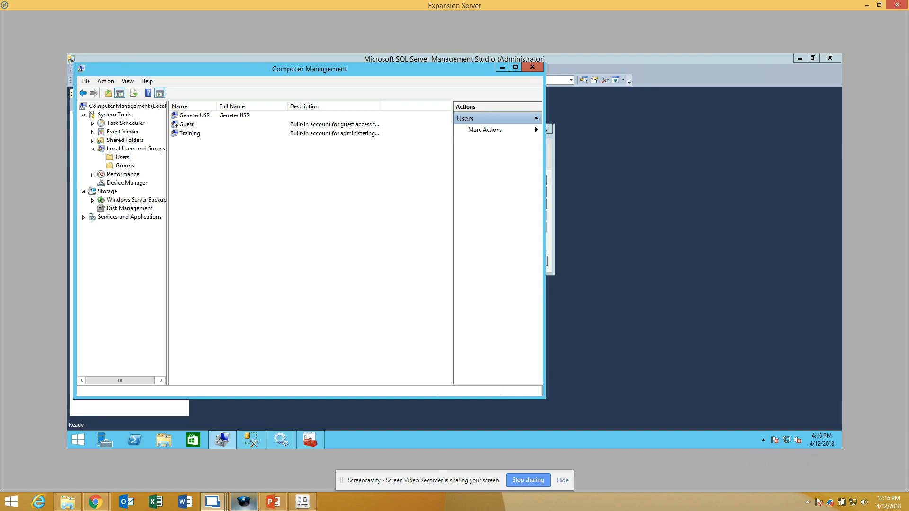
Step: Switch to PowerPoint to review the Remote Database Connection steps, and return to the Main Server
left_click(273, 503)
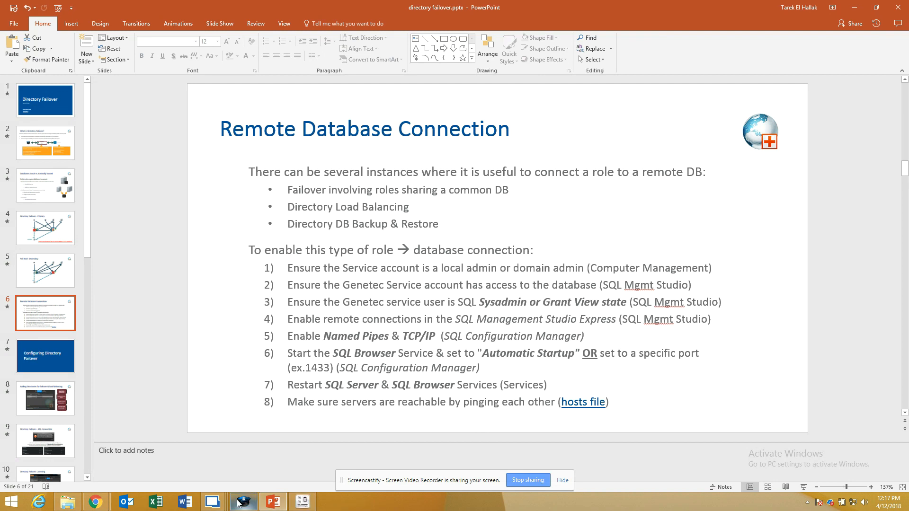
mouse_move(214, 502)
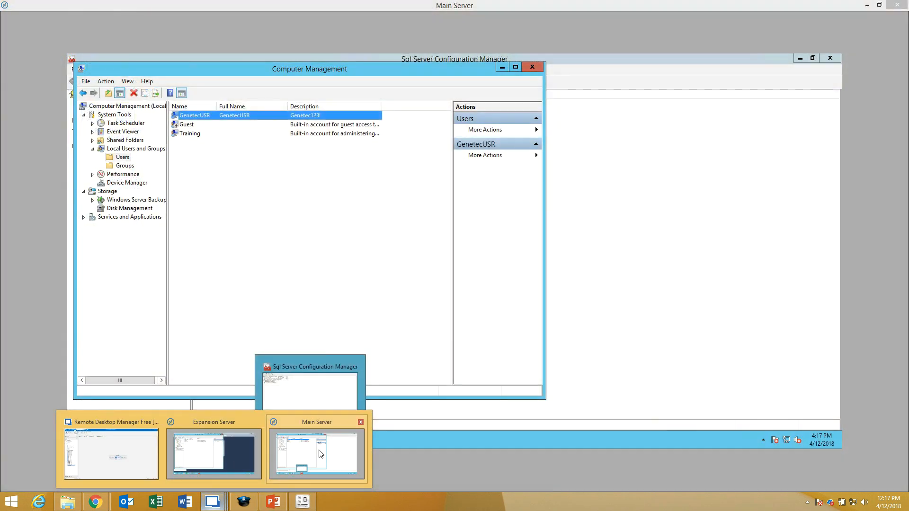
left_click(317, 453)
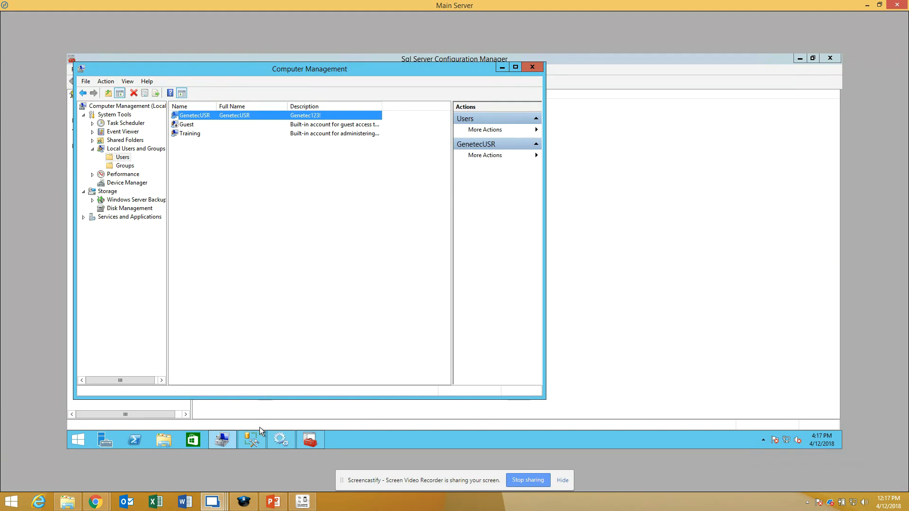
Step: Connect SQL Server Management Studio on the Main Server to GTRAIN-TE-S108\SQLEXPRESS with Windows Authentication and expand the Security Logins folder
left_click(252, 440)
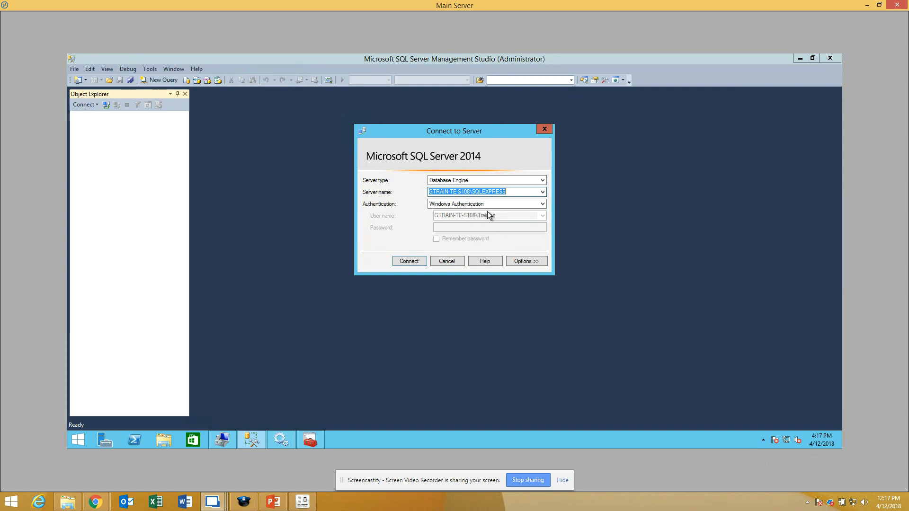
left_click(416, 263)
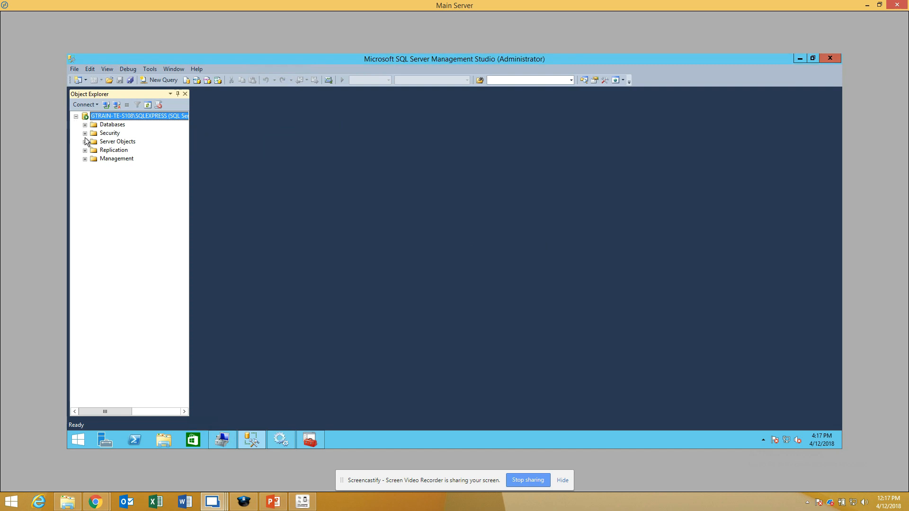
left_click(85, 133)
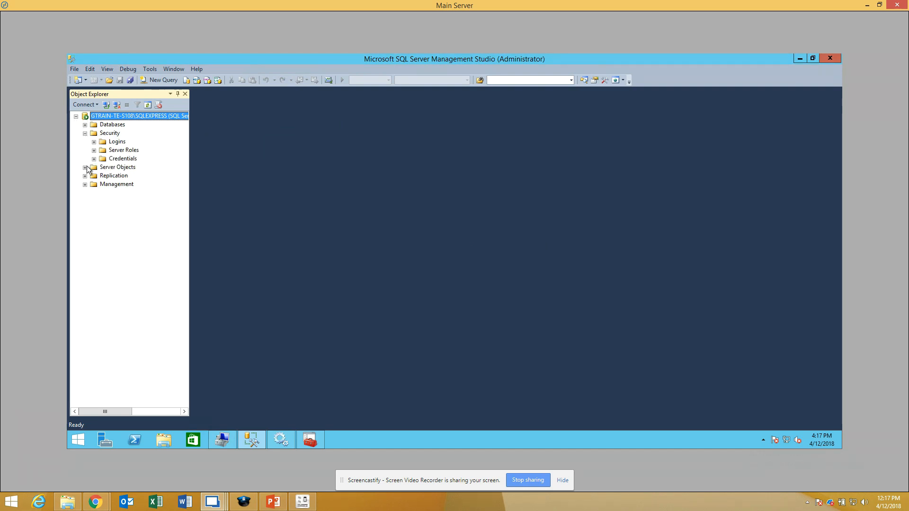
left_click(116, 141)
left_click(93, 142)
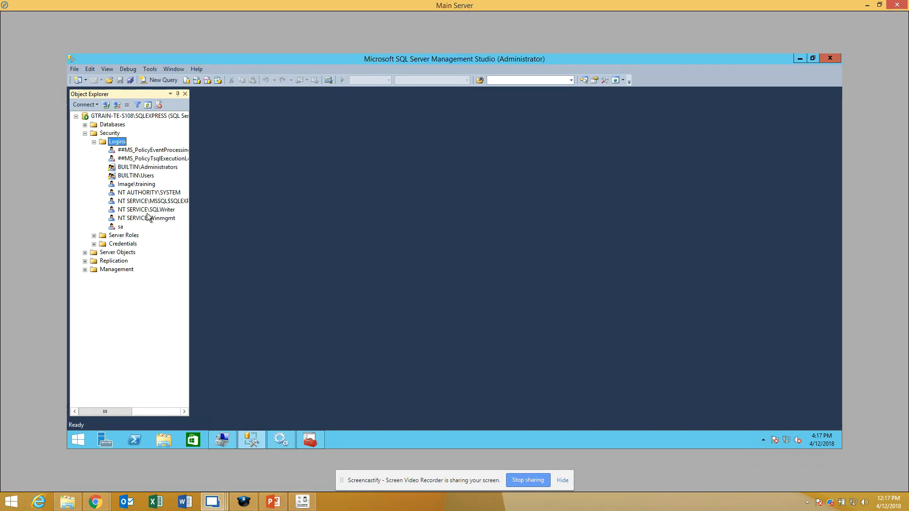
Step: Start a new Windows-authenticated SQL login for the Main Server's local GenetecUSR account, found through the advanced user search
right_click(122, 145)
left_click(151, 147)
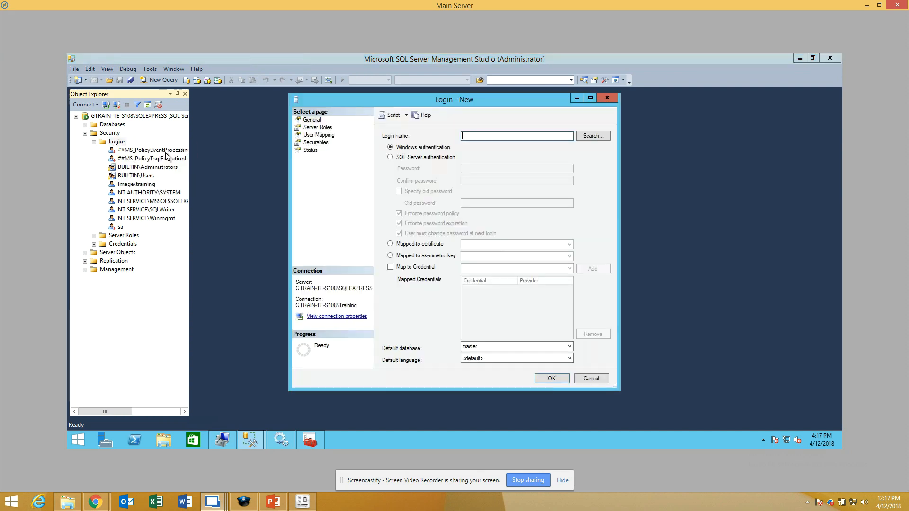
left_click(591, 135)
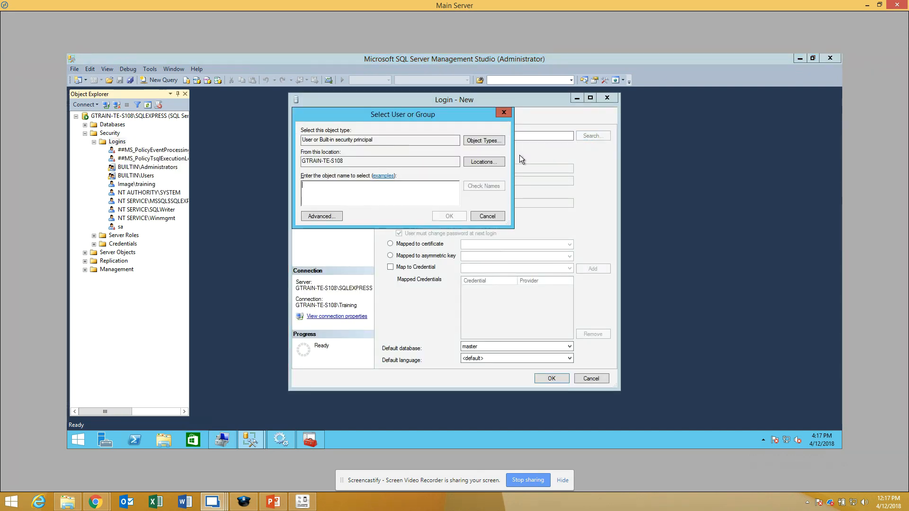
left_click(321, 216)
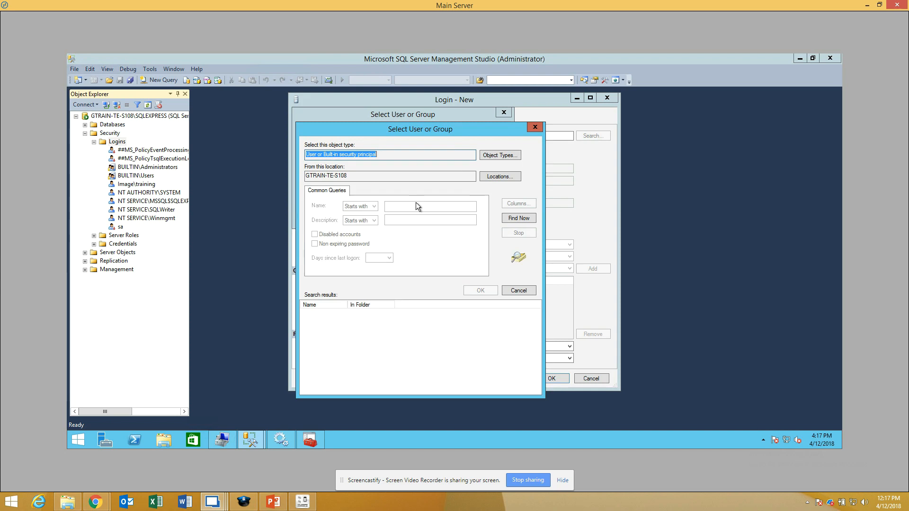
left_click(521, 219)
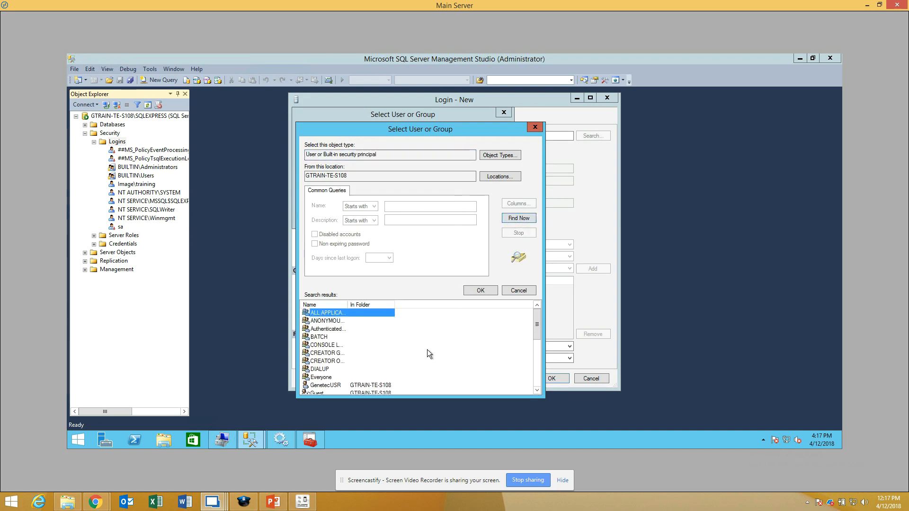
scroll(410, 369, "down", 3)
left_click(337, 337)
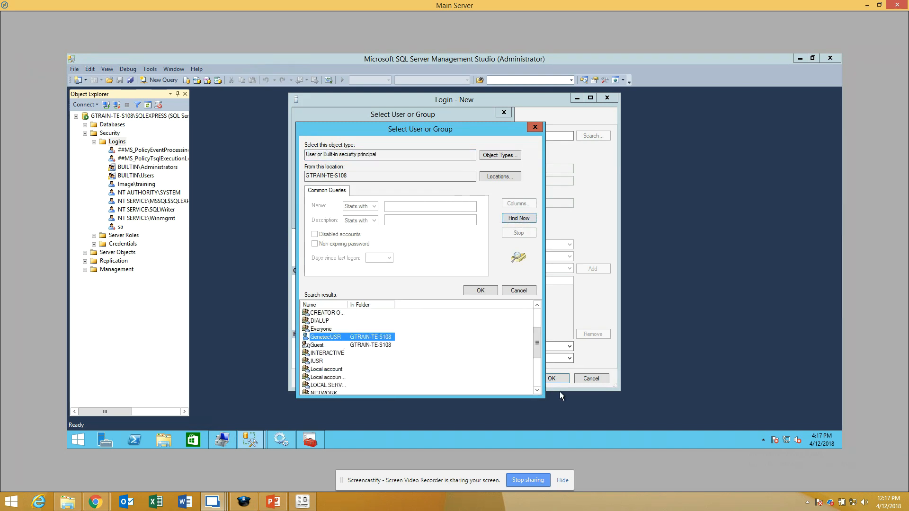
left_click(480, 290)
left_click(458, 217)
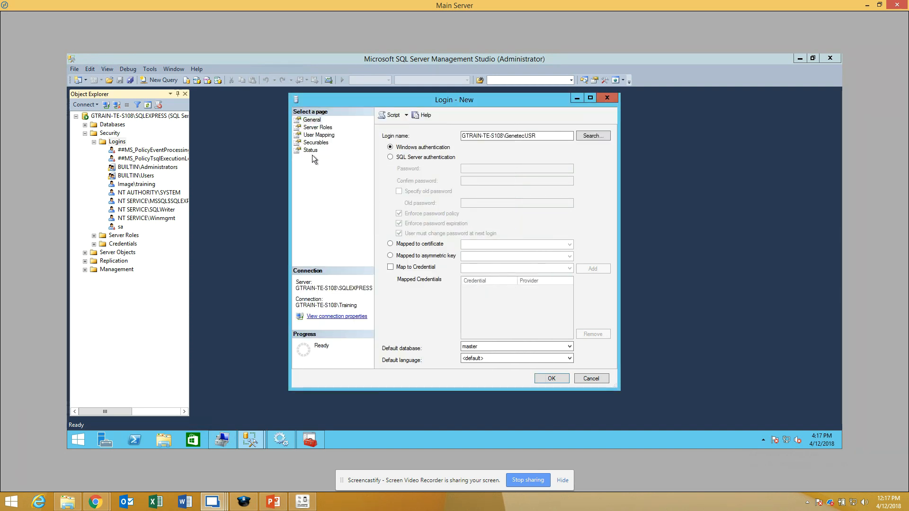
Step: Switch to PowerPoint to check the SQL role required for the Genetec service user, and return to the Main Server
left_click(274, 501)
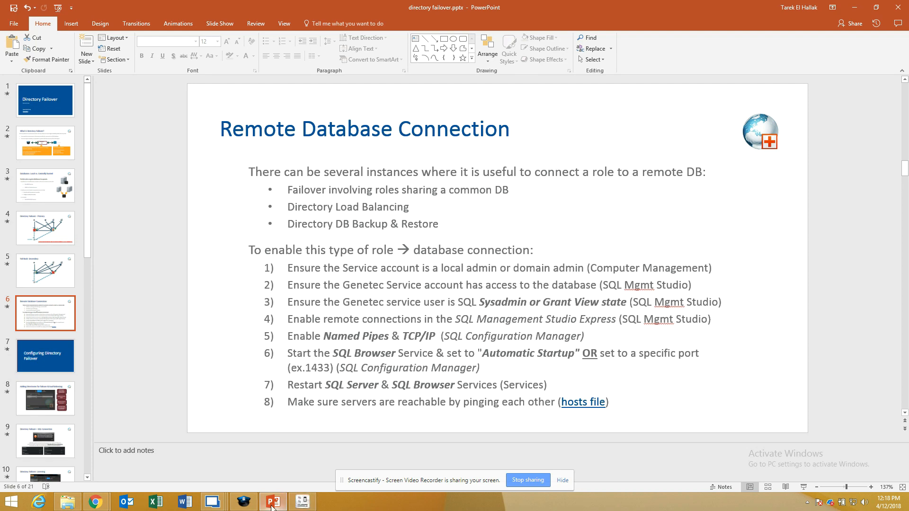
left_click(213, 501)
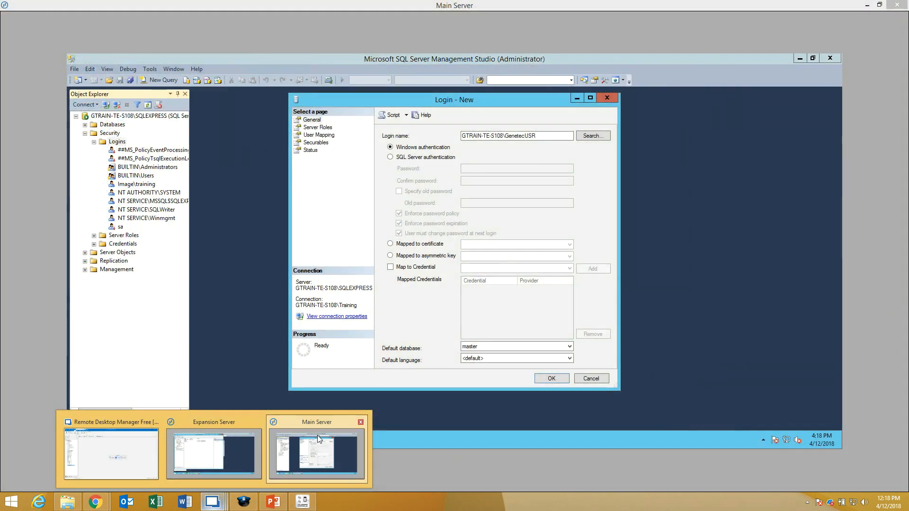
left_click(314, 441)
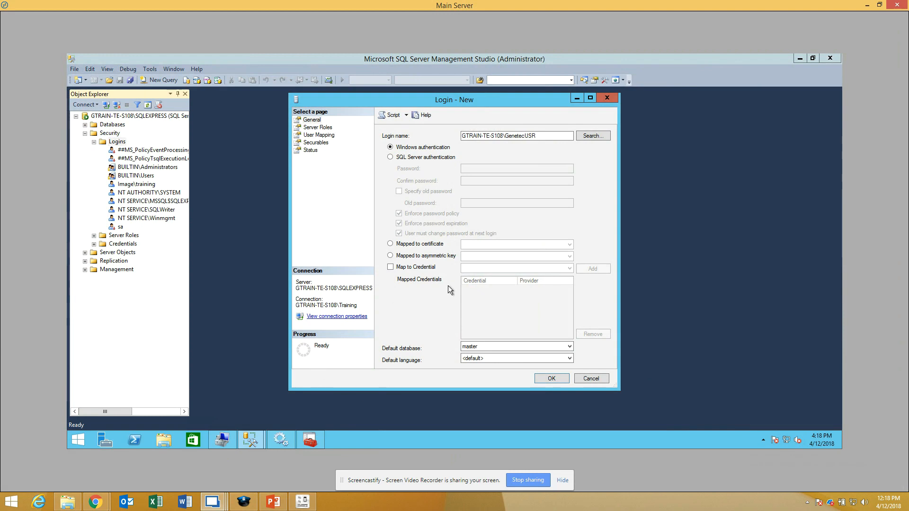
Step: Grant the sysadmin server role to the Main Server's GenetecUSR login and create the login
left_click(317, 127)
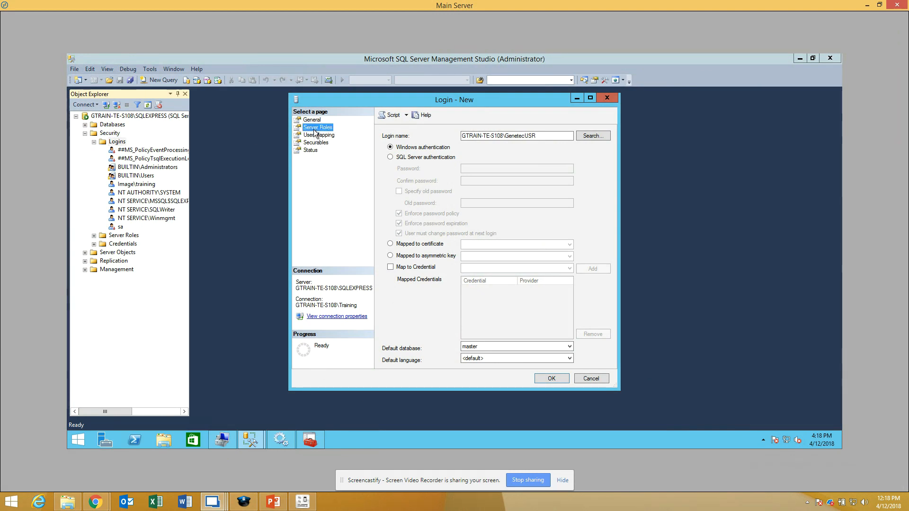
left_click(385, 222)
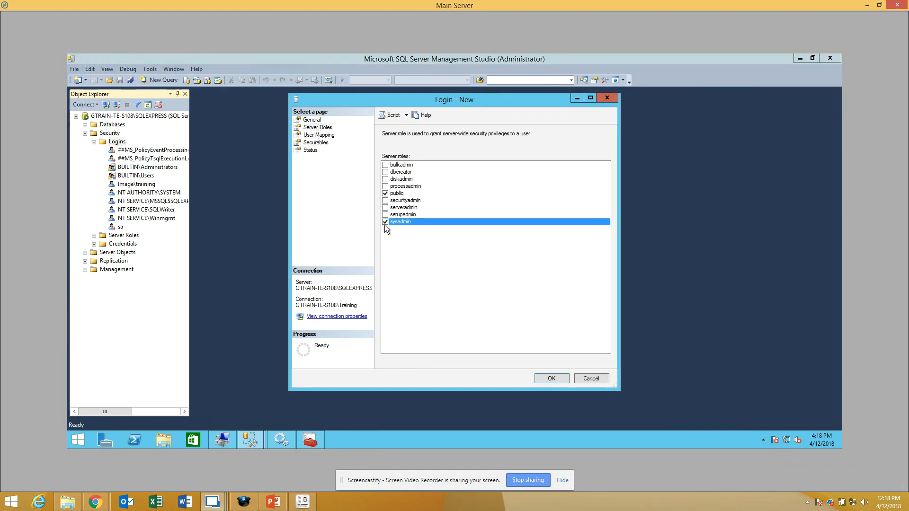
left_click(552, 379)
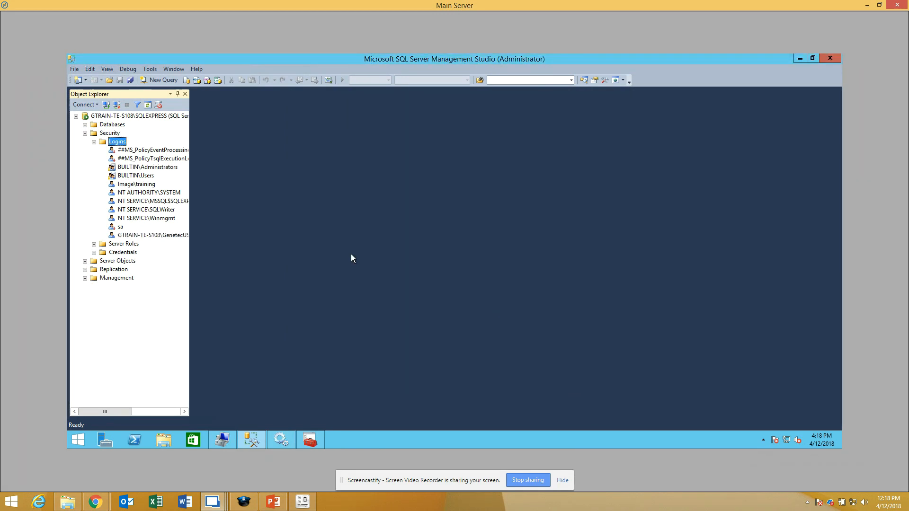
Step: Switch to the Expansion Server, connect Management Studio to its SQLEXPRESS instance, and expand the Security Logins folder
left_click(213, 502)
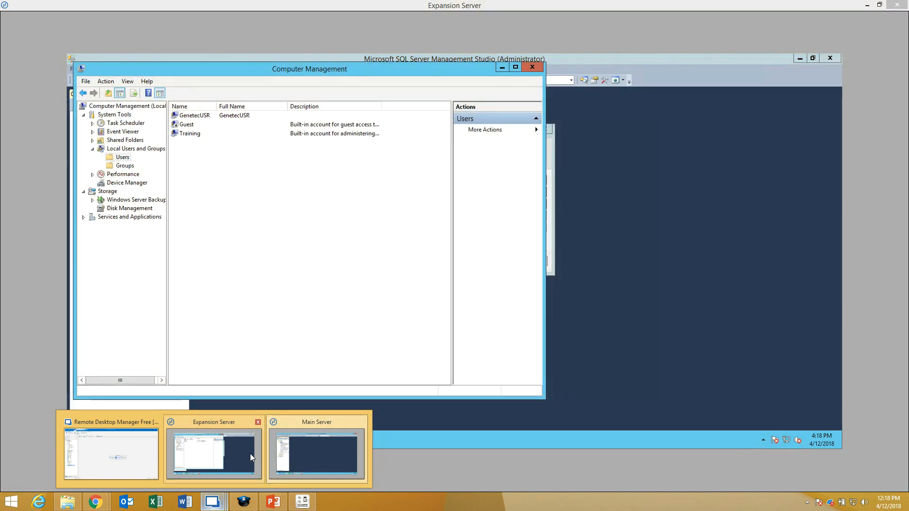
left_click(249, 454)
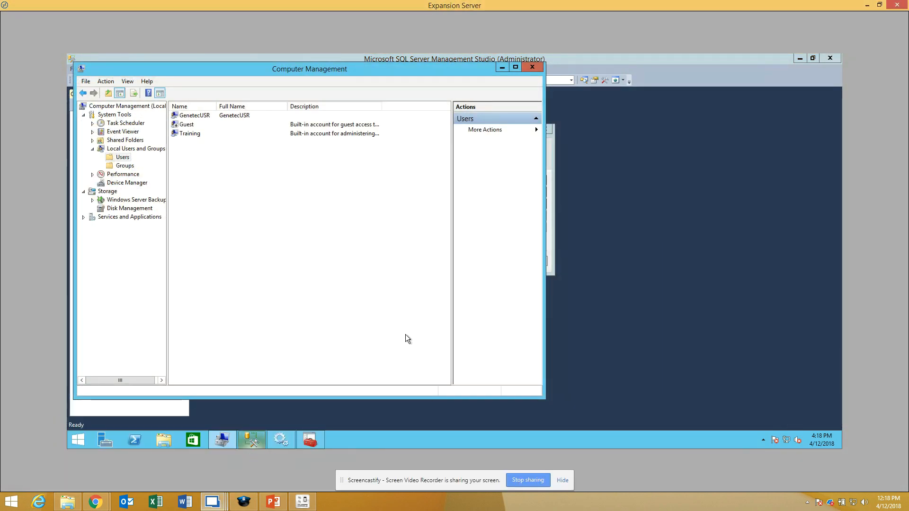
left_click(256, 441)
left_click(416, 259)
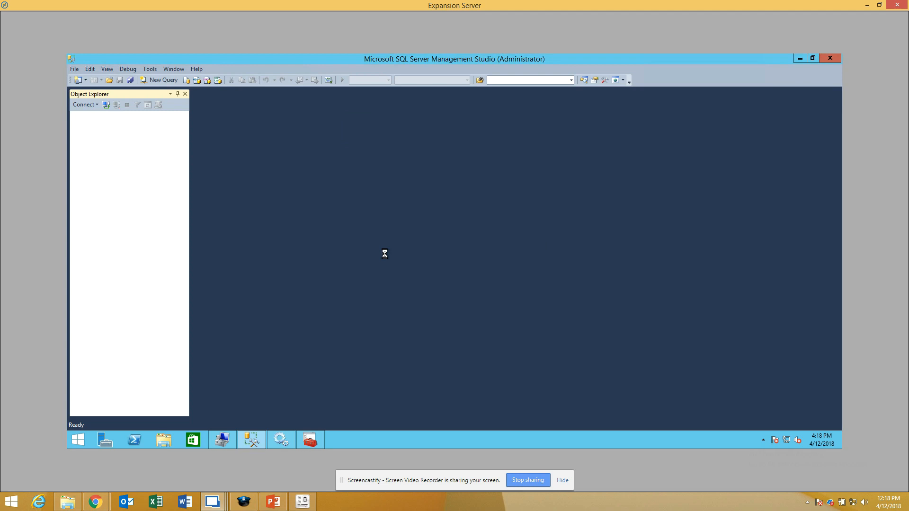
left_click(85, 133)
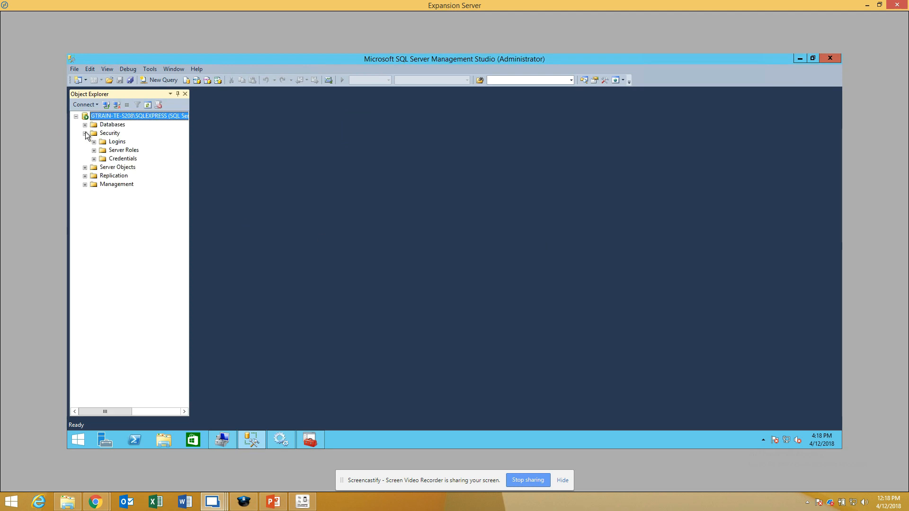
left_click(94, 141)
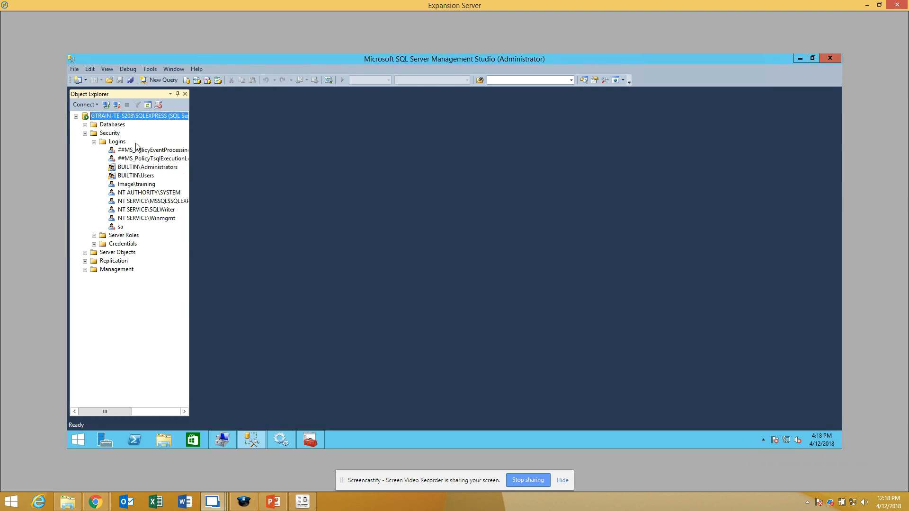
Step: Start a new Windows-authenticated SQL login for the Expansion Server's local GenetecUSR account, found through the advanced user search
left_click(117, 142)
right_click(117, 142)
left_click(147, 150)
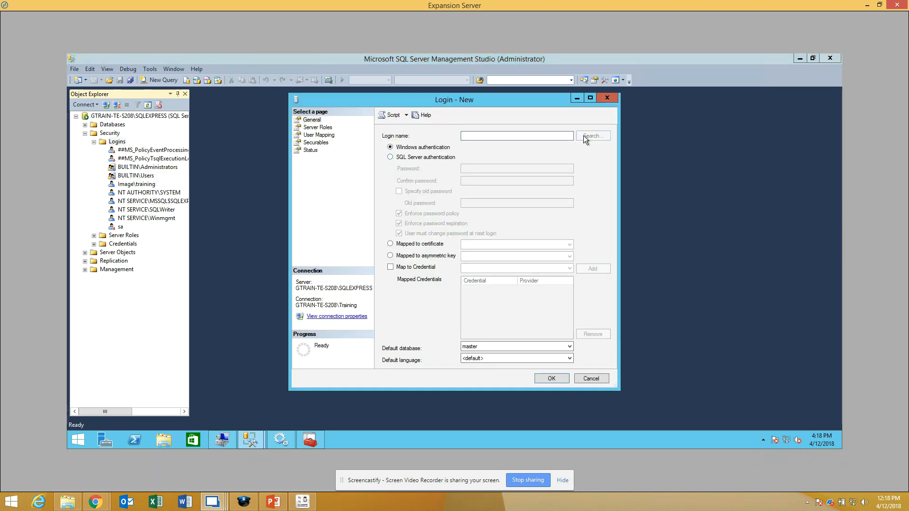
left_click(584, 135)
left_click(321, 220)
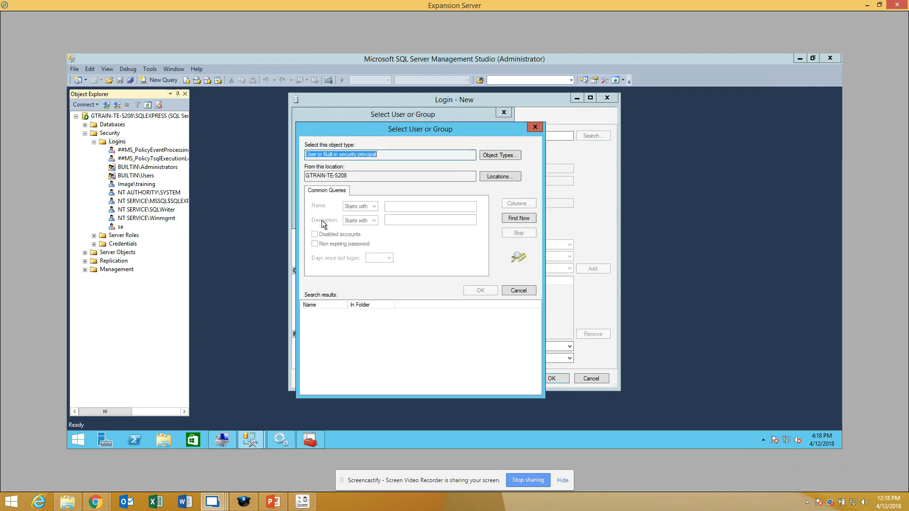
left_click(519, 219)
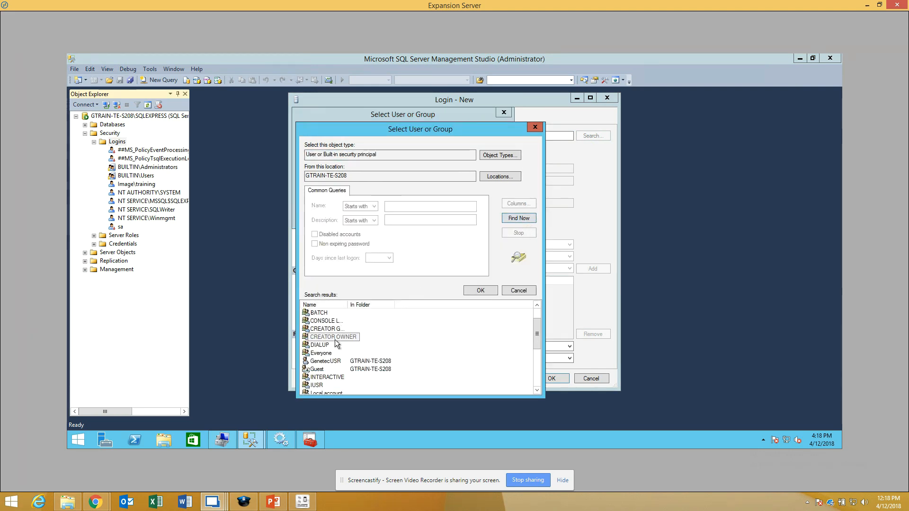
scroll(334, 340, "down", 1)
left_click(335, 338)
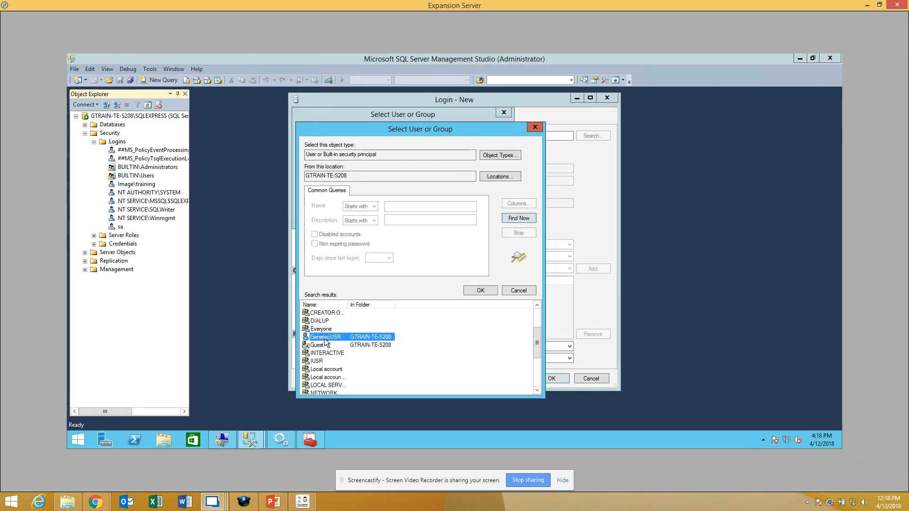
left_click(482, 290)
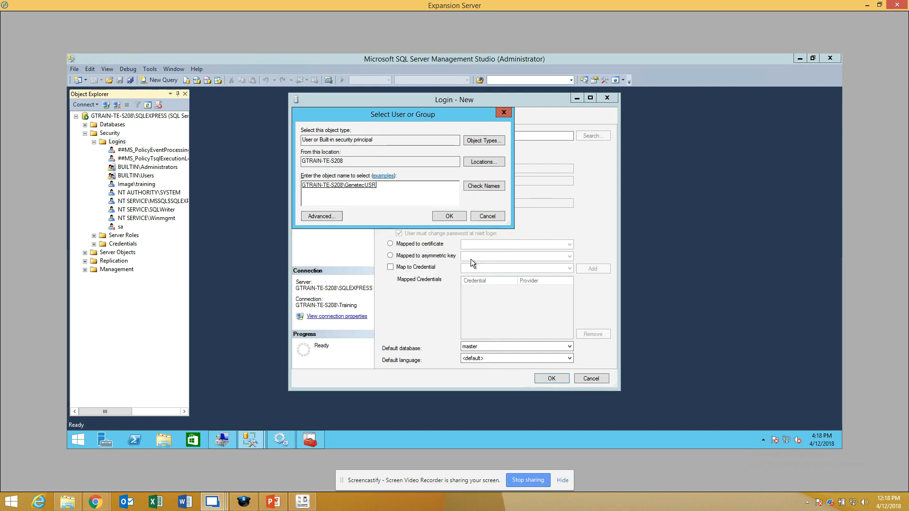
left_click(453, 218)
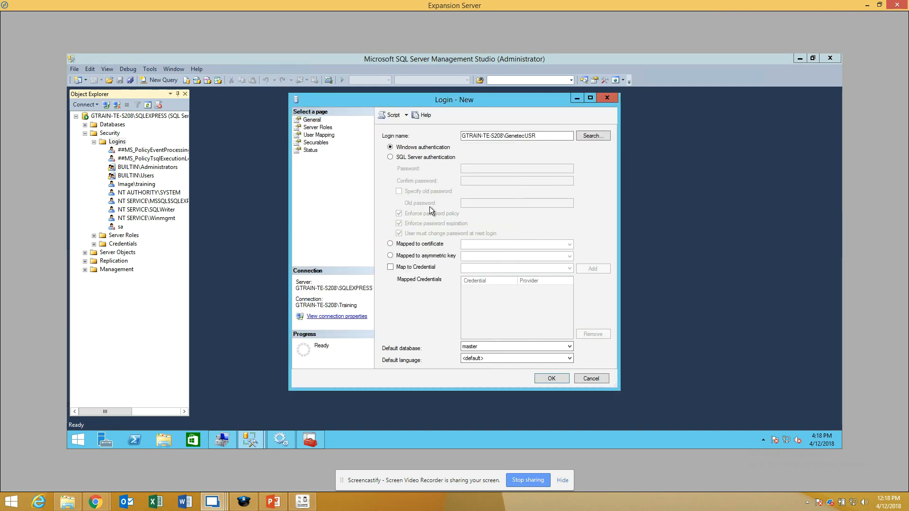
Step: Grant the sysadmin server role to the Expansion Server's GenetecUSR login and create the login
left_click(317, 127)
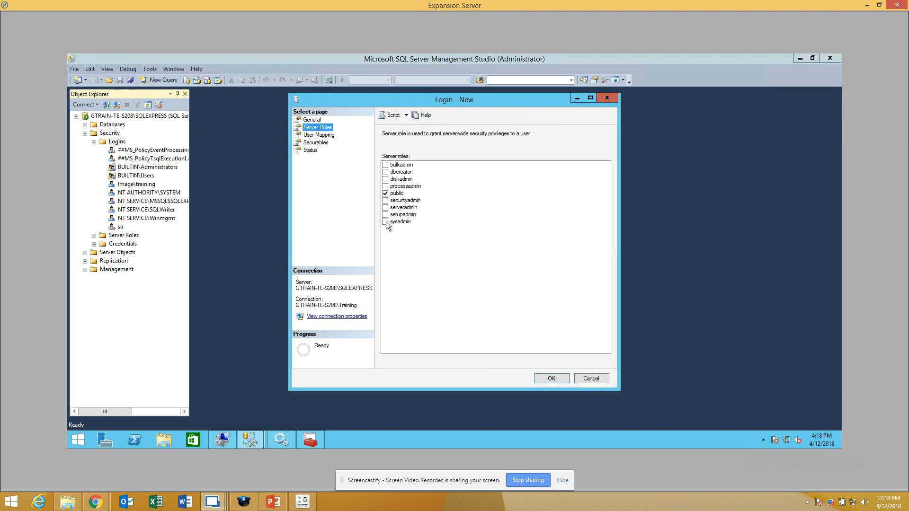
left_click(385, 222)
left_click(556, 380)
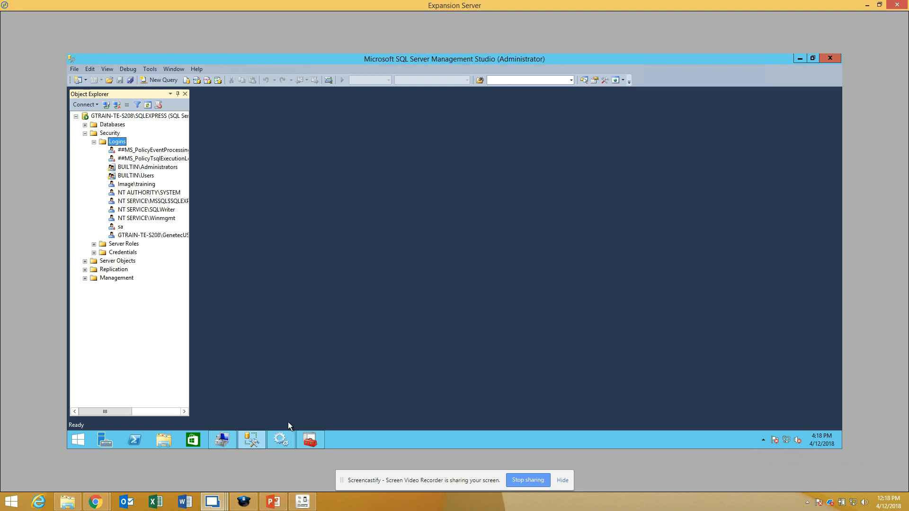
Step: Select the Expansion Server's GenetecUSR login, then switch to PowerPoint to review the remote database connection requirements
mouse_move(251, 439)
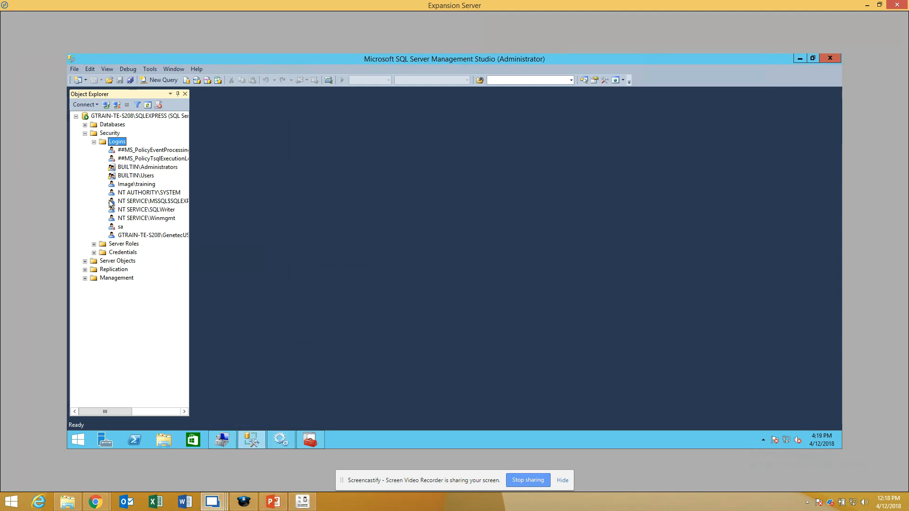
mouse_move(222, 440)
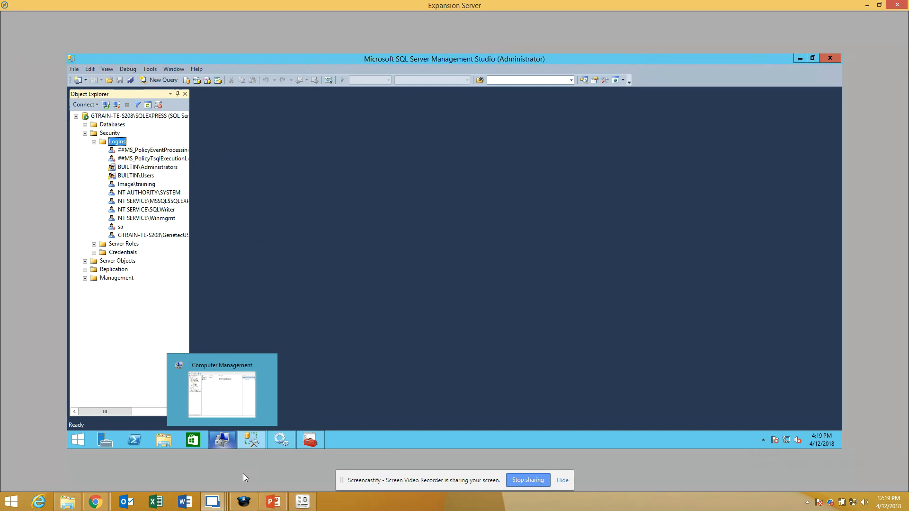
mouse_move(272, 504)
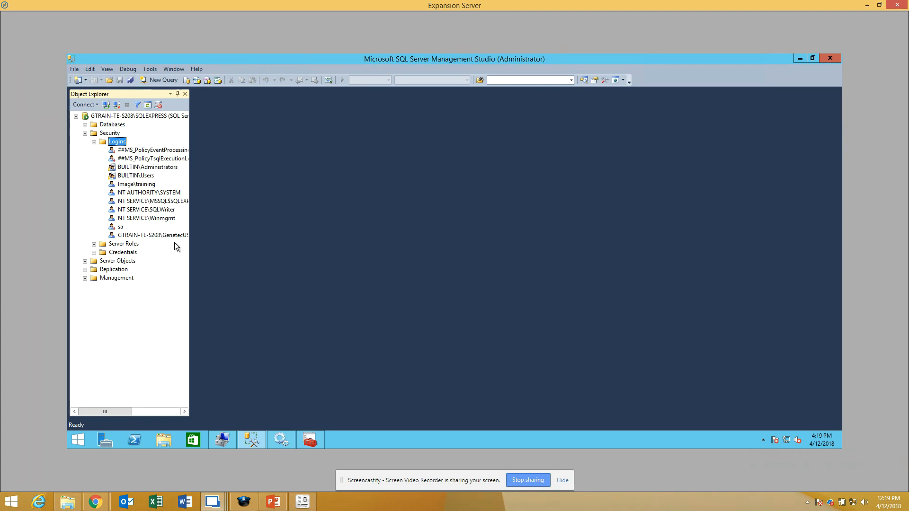
left_click(136, 235)
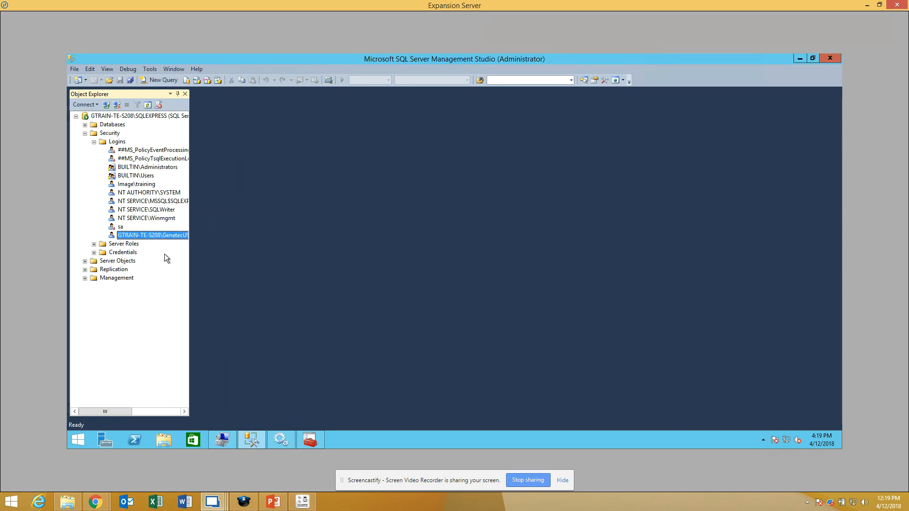
left_click(279, 503)
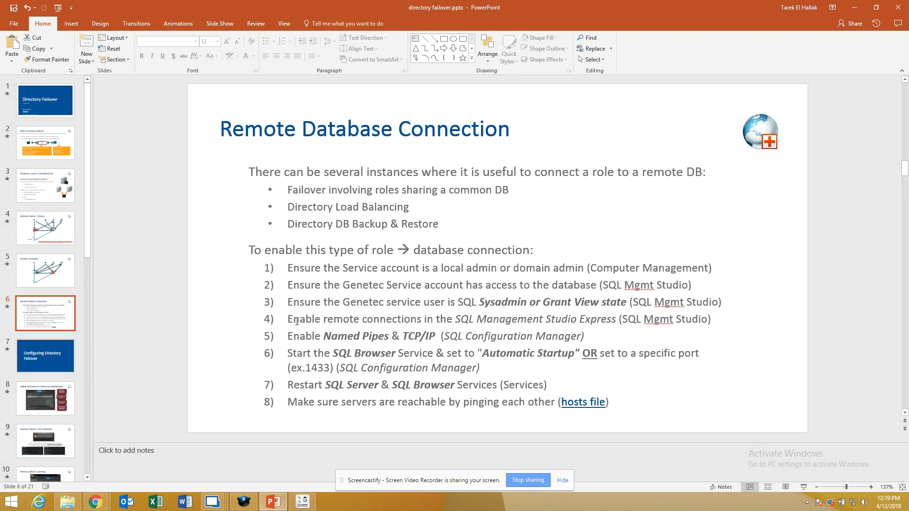
Step: Switch to the Main Server and check the remote connections setting in its SQLEXPRESS server properties, leaving without changes
left_click(216, 505)
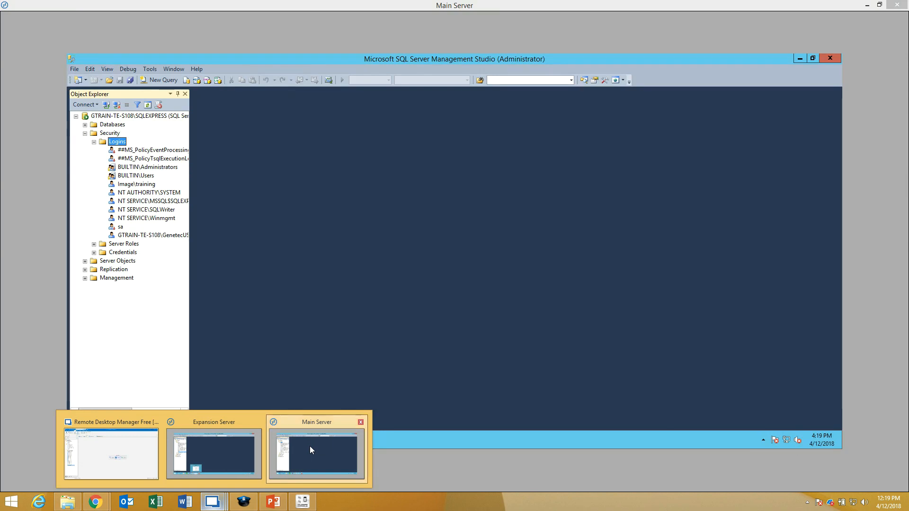
left_click(309, 446)
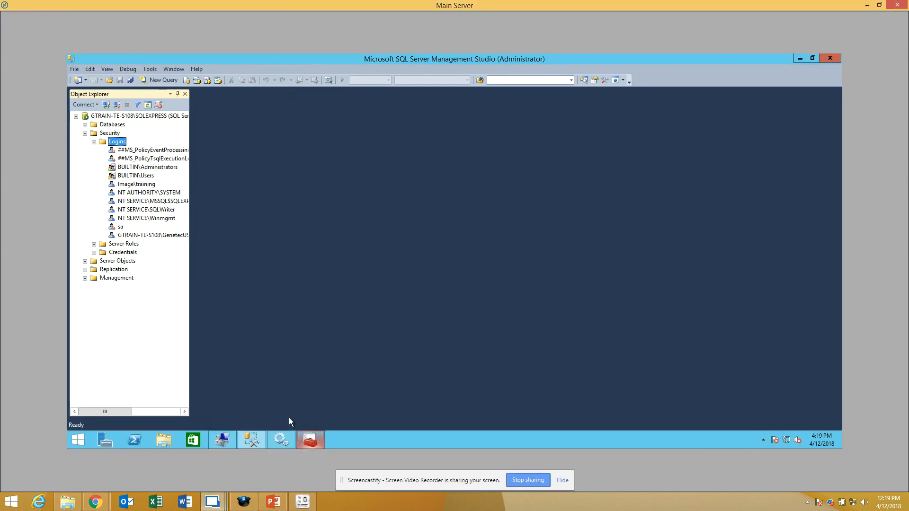
left_click(149, 118)
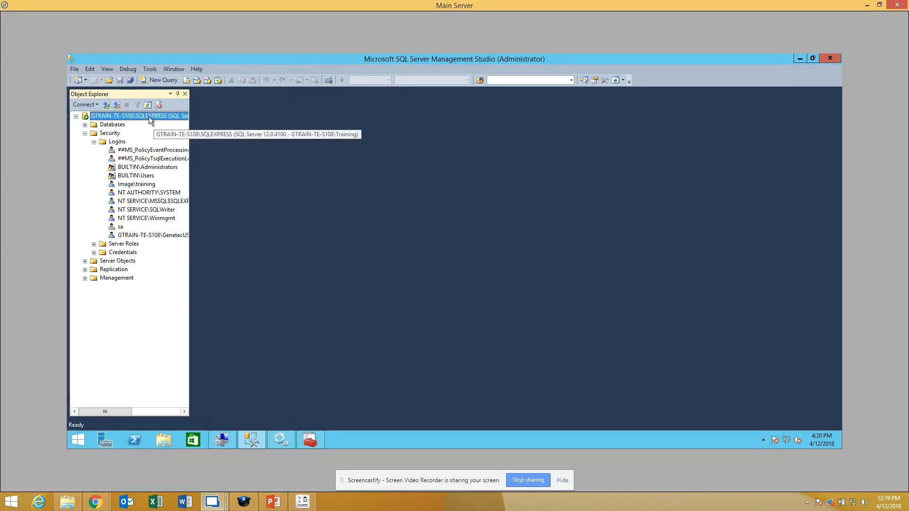
right_click(148, 116)
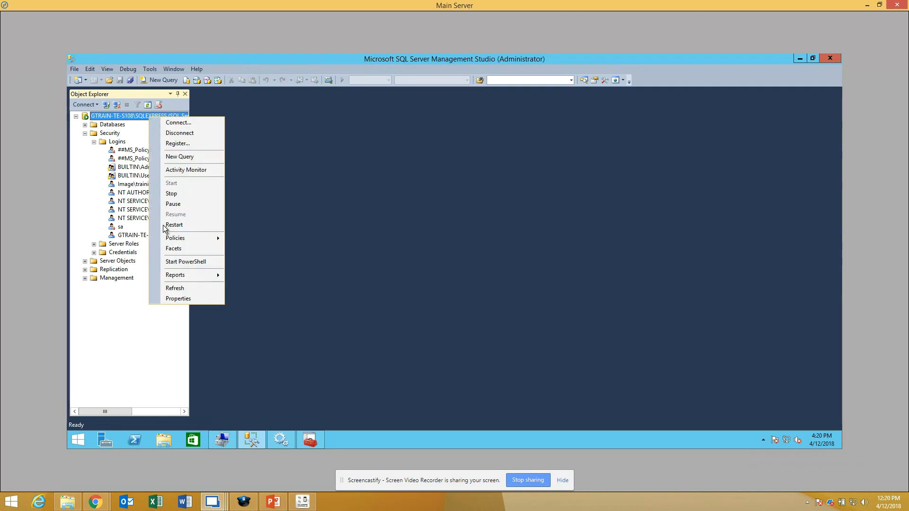
left_click(189, 300)
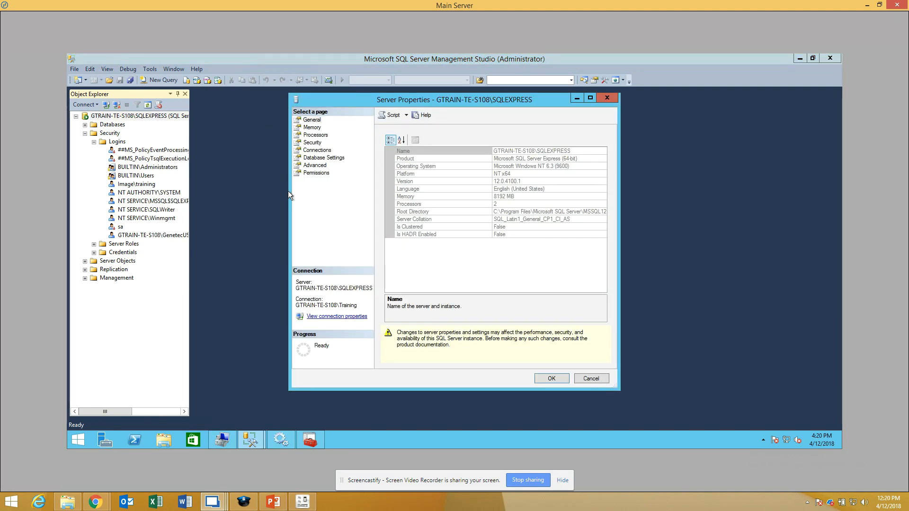
left_click(317, 150)
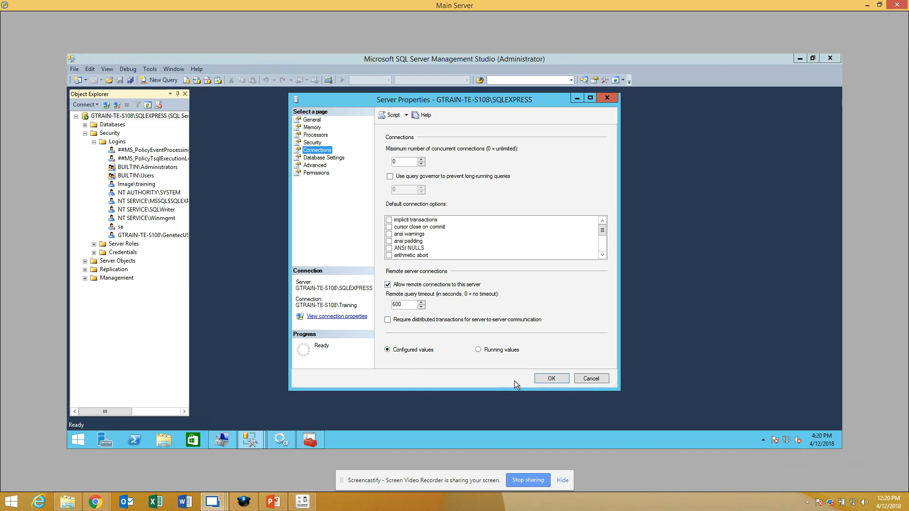
left_click(590, 380)
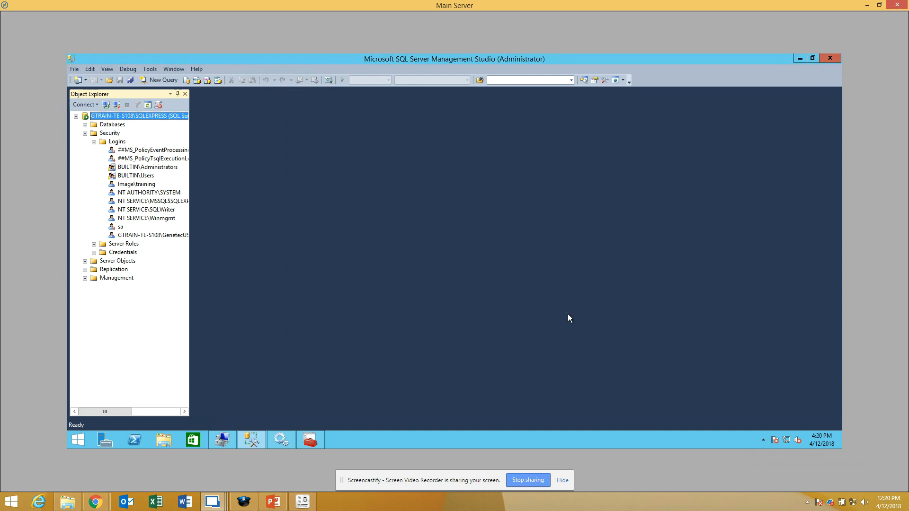
Step: Switch to the Expansion Server and check the remote connections setting in its SQLEXPRESS server properties, leaving without changes
left_click(212, 502)
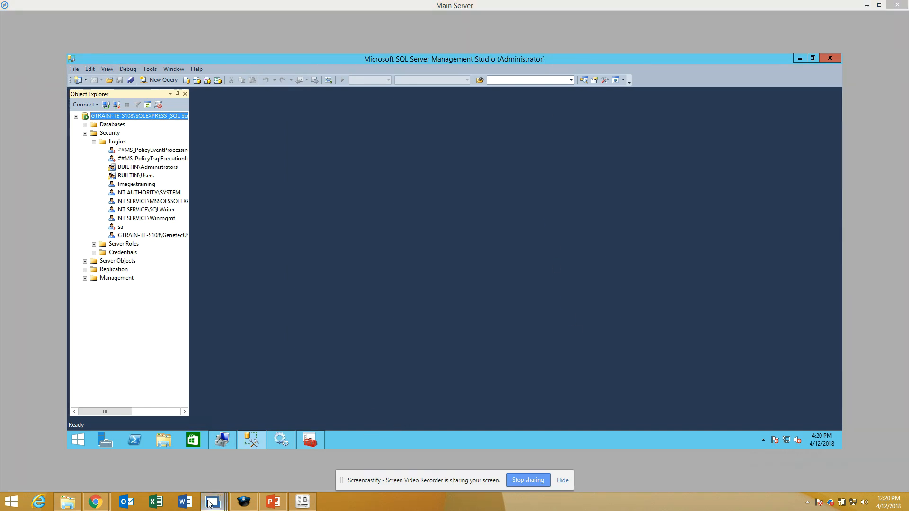
left_click(211, 445)
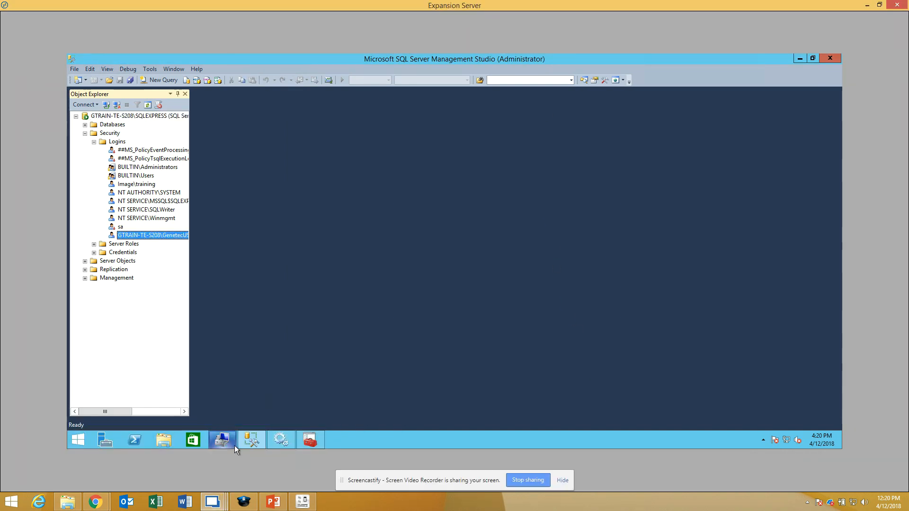
mouse_move(229, 441)
left_click(134, 118)
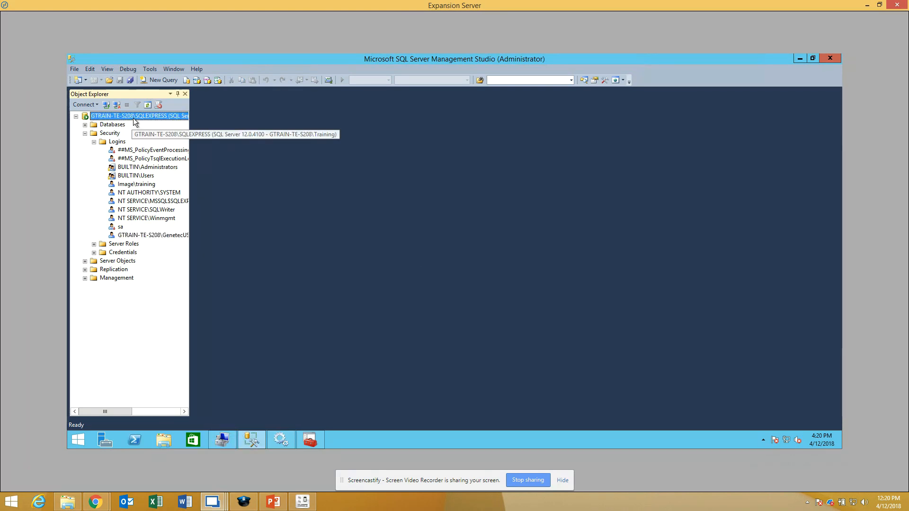
right_click(133, 119)
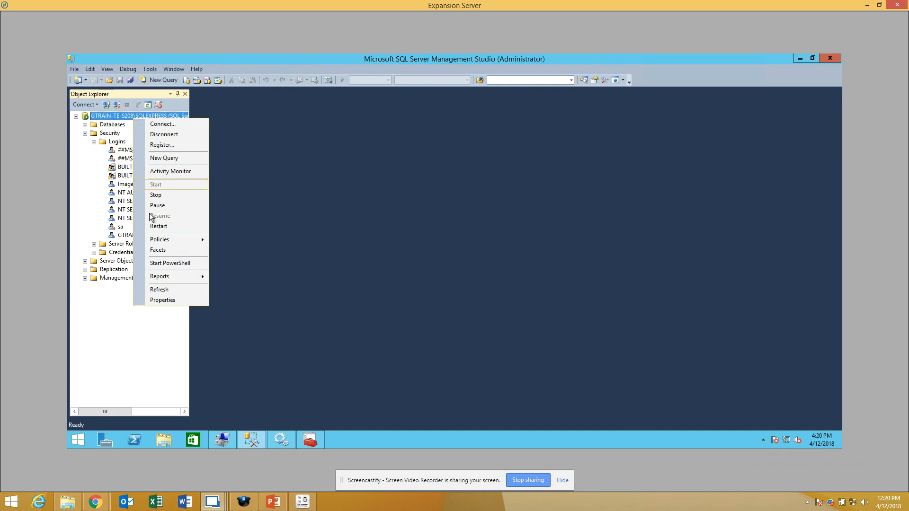
left_click(161, 300)
left_click(319, 151)
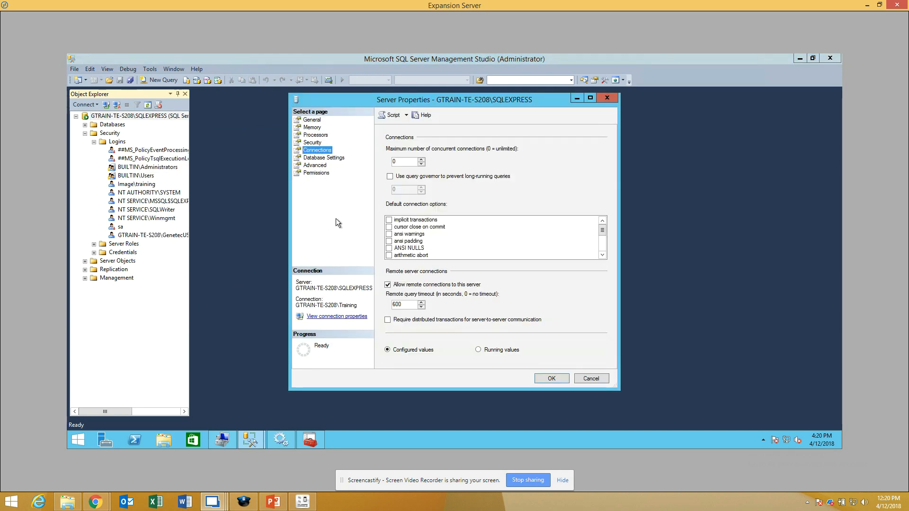
left_click(595, 380)
Step: Consult the PowerPoint requirements slide and bring up SQL Server Configuration Manager on the Expansion Server to check the SQLEXPRESS protocols
left_click(278, 505)
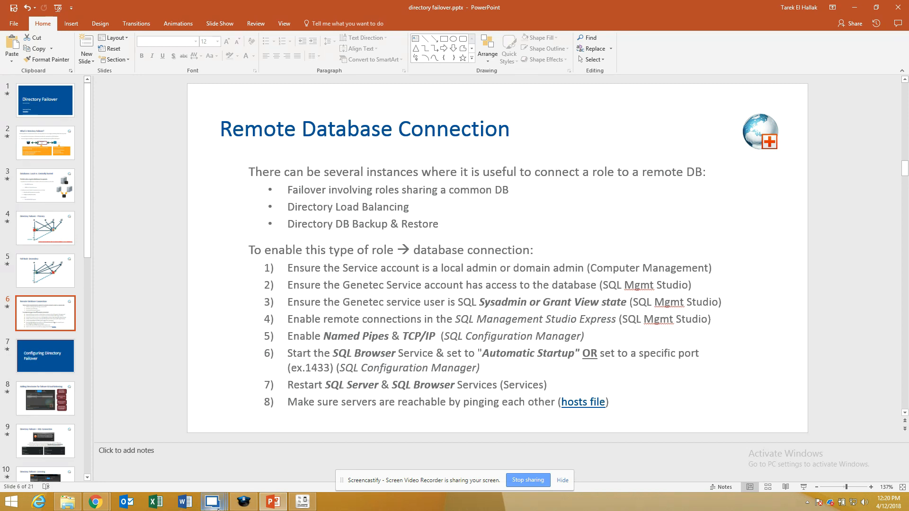
mouse_move(219, 508)
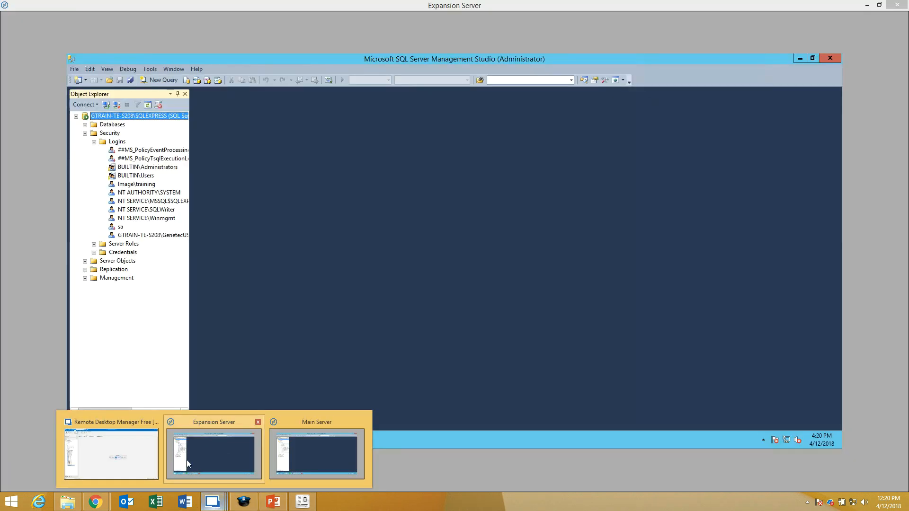
left_click(187, 459)
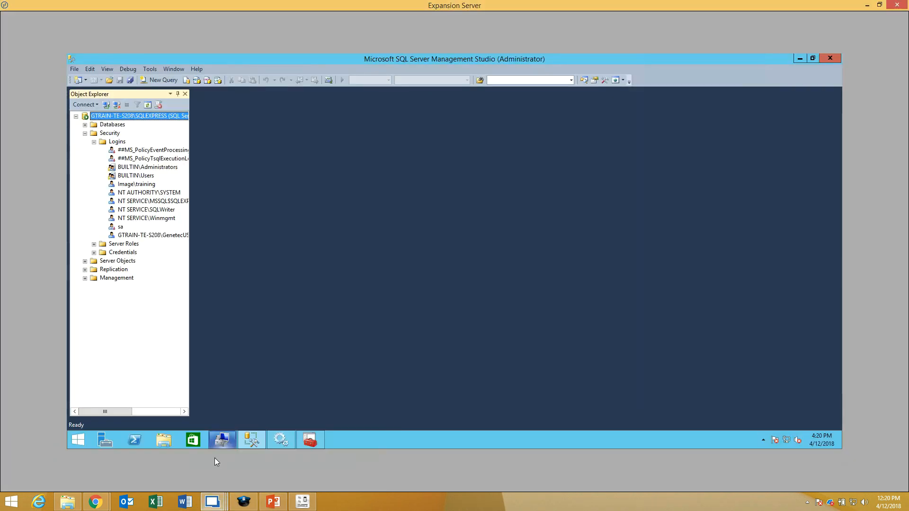
left_click(310, 444)
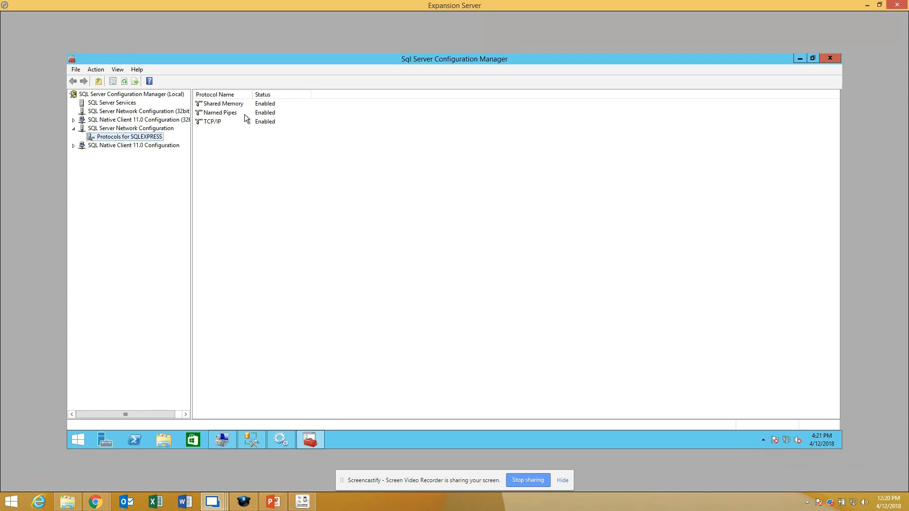
Step: Disable the Named Pipes protocol for SQLEXPRESS and enable it again, acknowledging the service restart notices
left_click(269, 113)
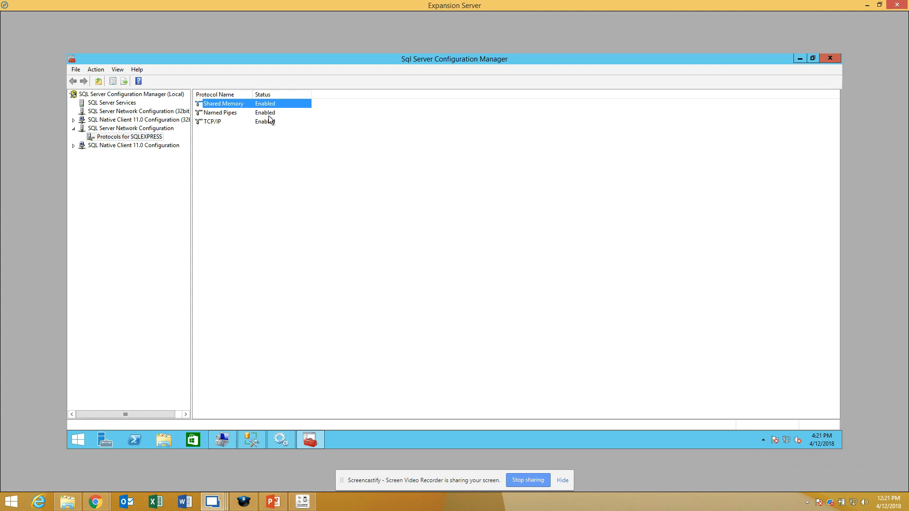
right_click(269, 112)
left_click(289, 127)
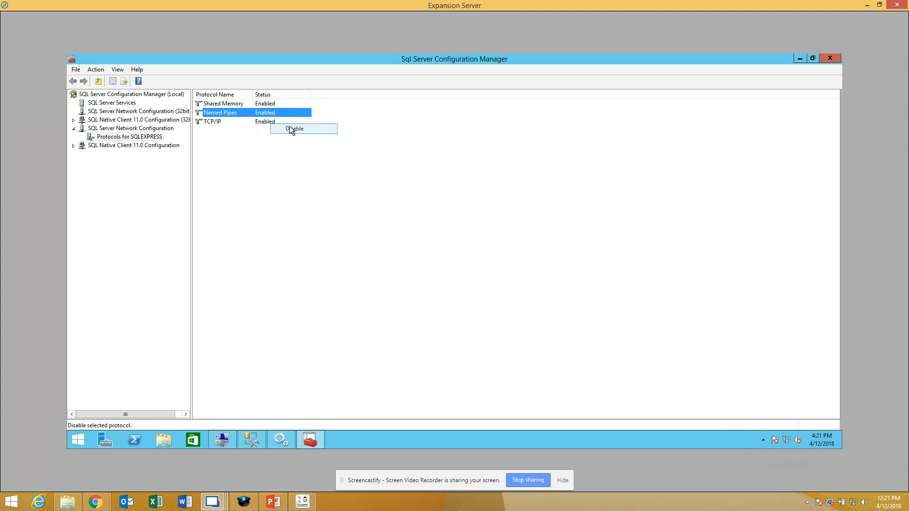
left_click(528, 266)
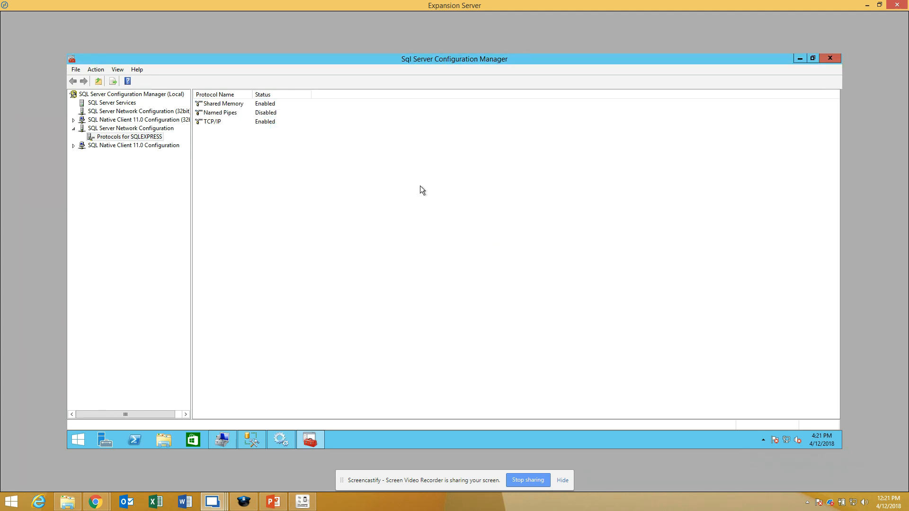
right_click(268, 113)
left_click(289, 116)
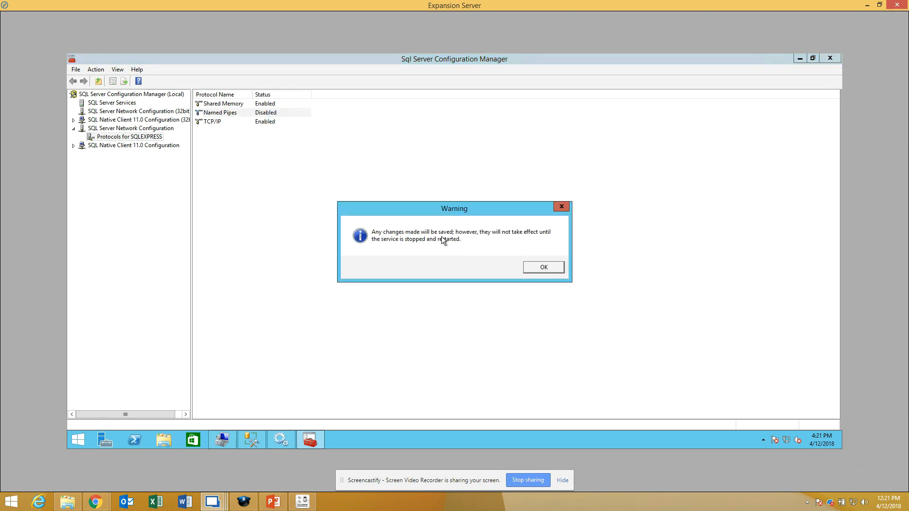
left_click(543, 271)
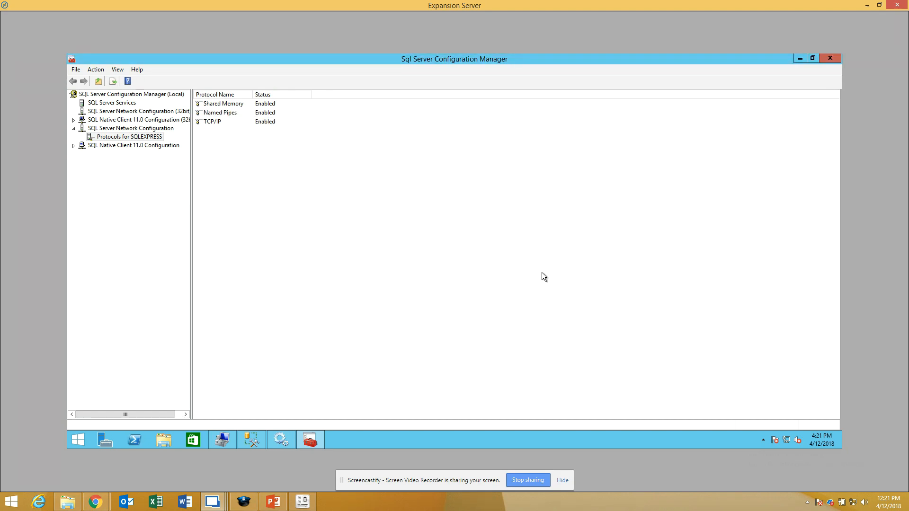
Step: Repeat the Named Pipes demonstration by disabling the protocol once more and re-enabling it
right_click(222, 115)
left_click(247, 133)
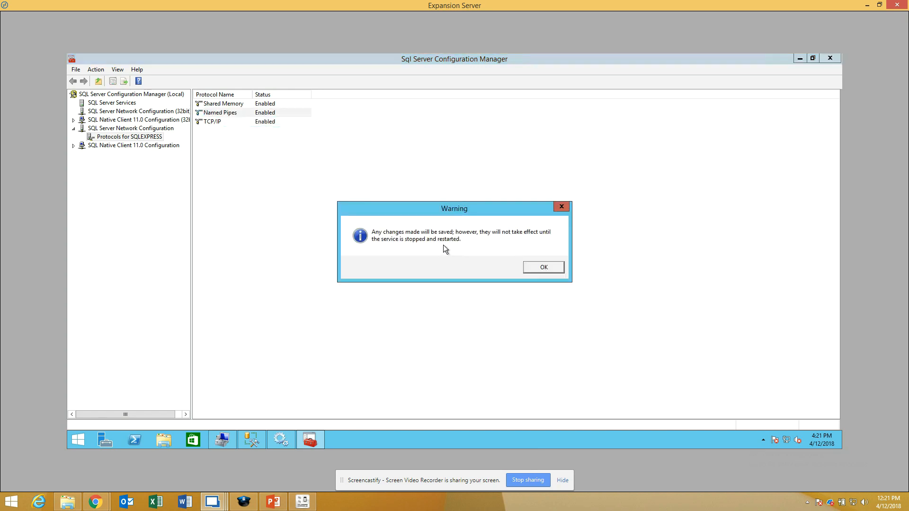
left_click(560, 271)
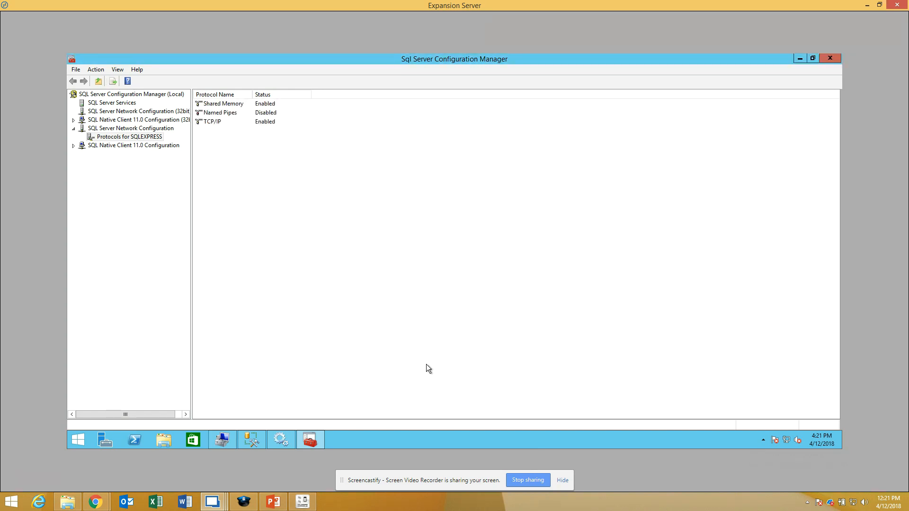
right_click(219, 113)
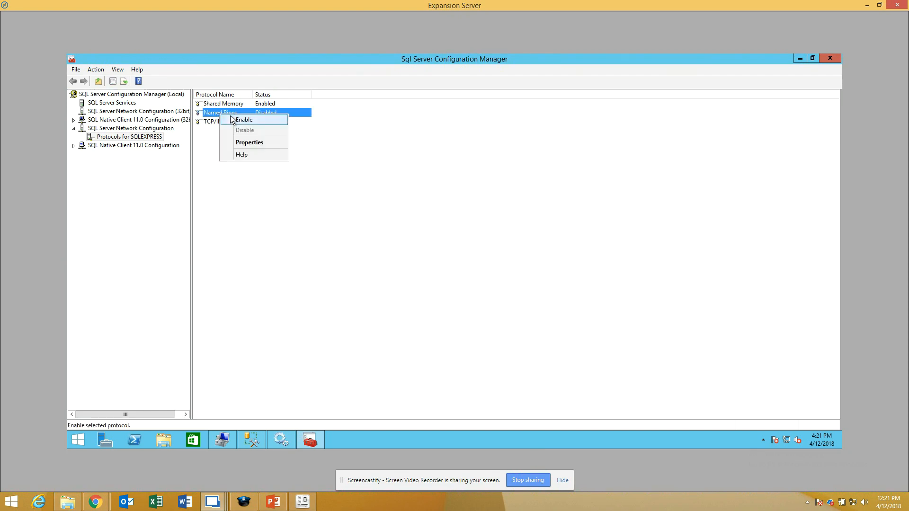
left_click(232, 121)
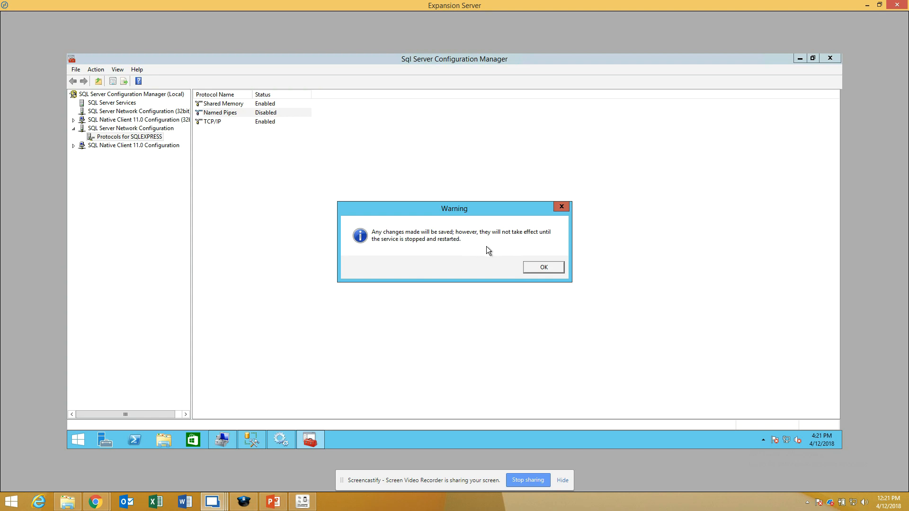
left_click(547, 266)
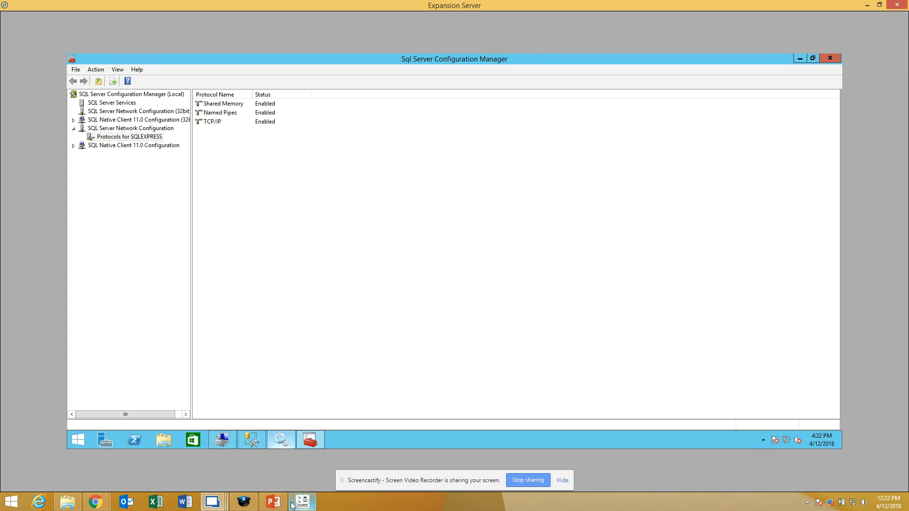
Step: Return to the PowerPoint slide and review the remaining requirements for the remote database connection
mouse_move(295, 503)
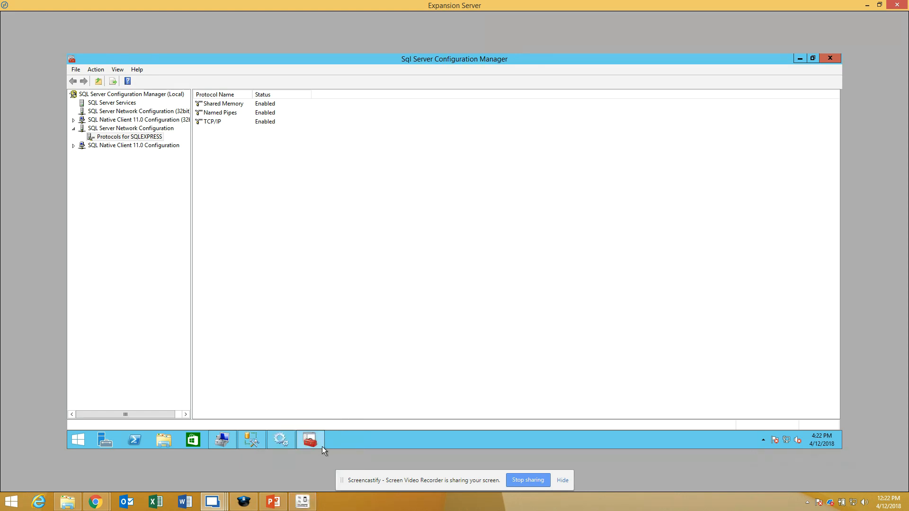
mouse_move(318, 455)
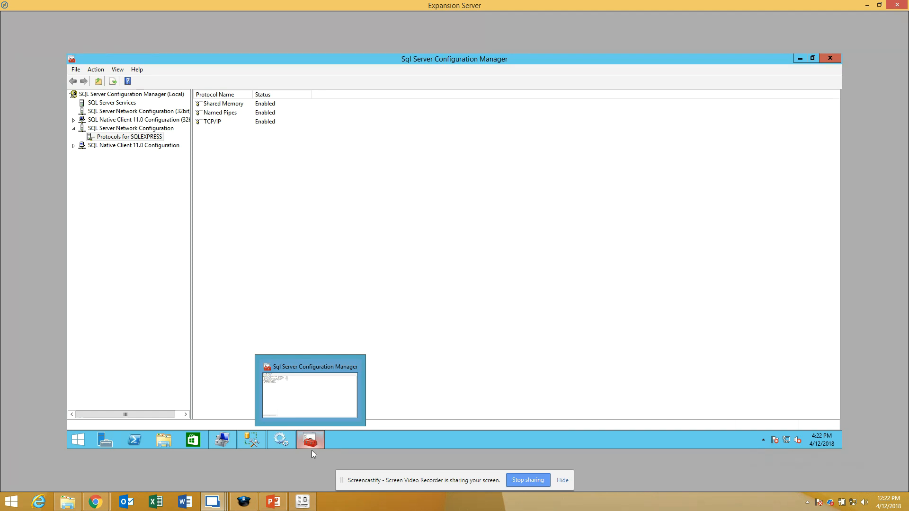
mouse_move(286, 440)
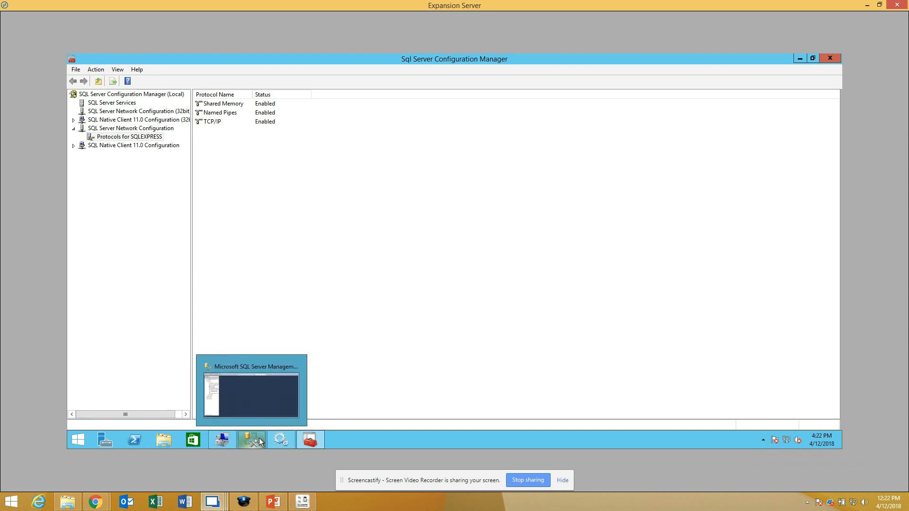
left_click(273, 502)
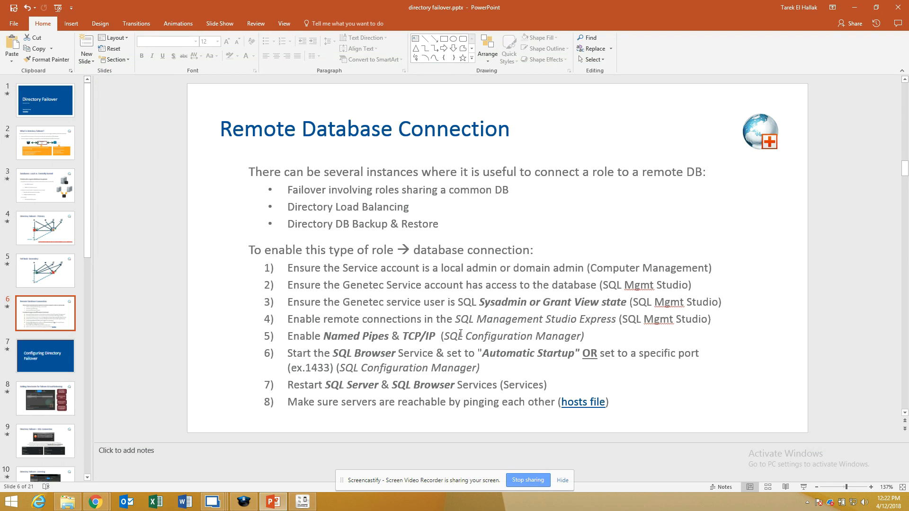
mouse_move(217, 500)
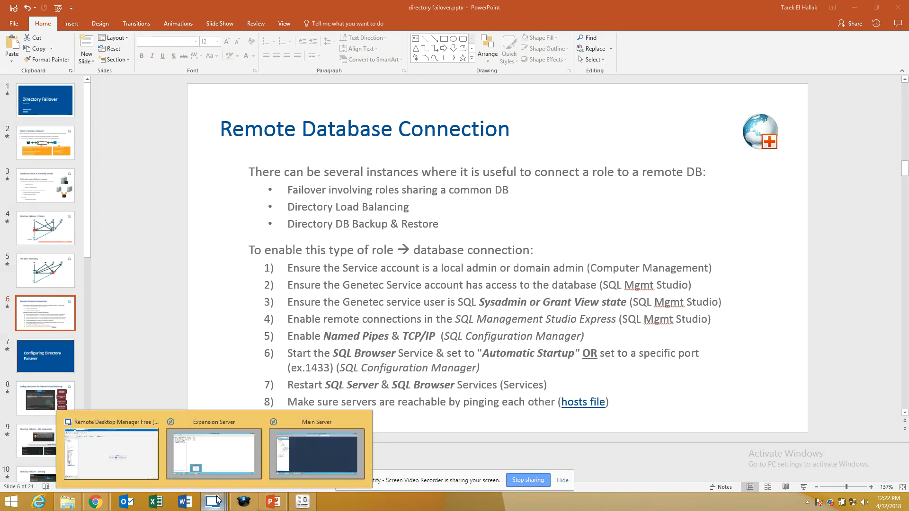
Step: Switch to SQL Server Configuration Manager on the Main Server and enable the Named Pipes protocol for SQLEXPRESS, acknowledging the restart notice
left_click(327, 444)
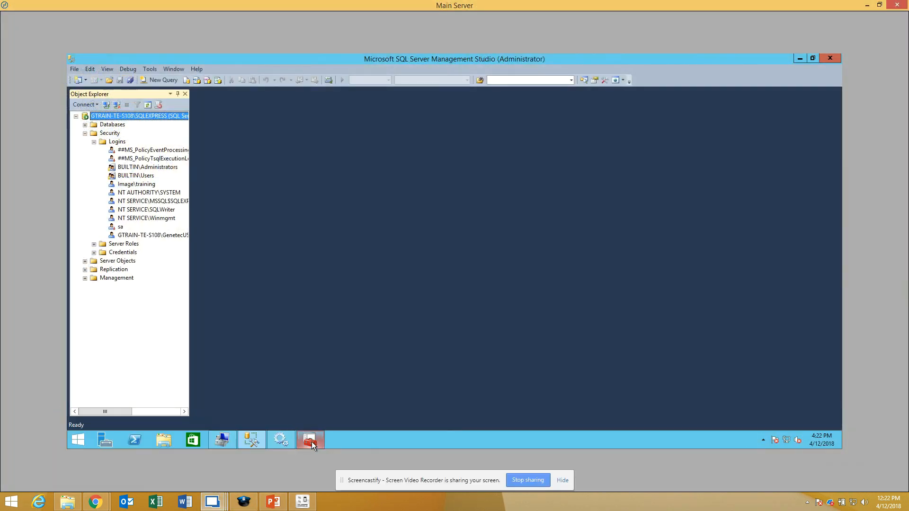
left_click(312, 442)
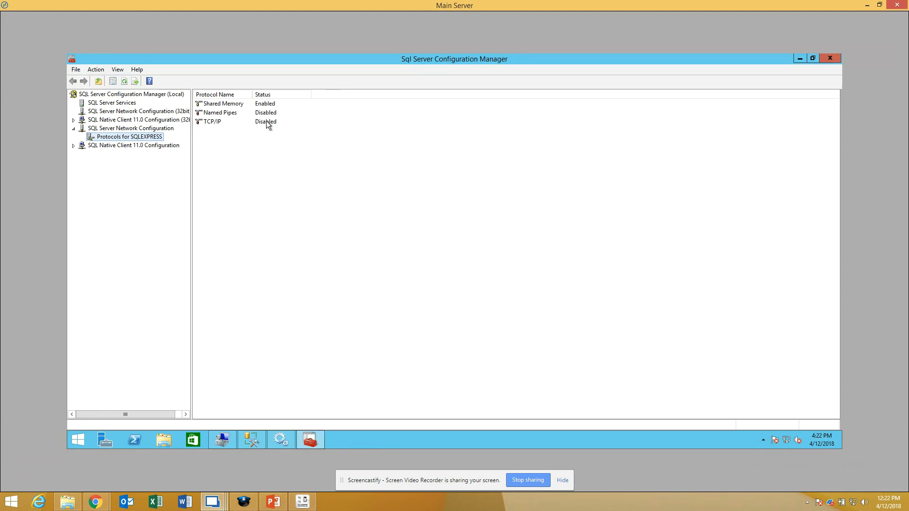
left_click(227, 113)
right_click(228, 113)
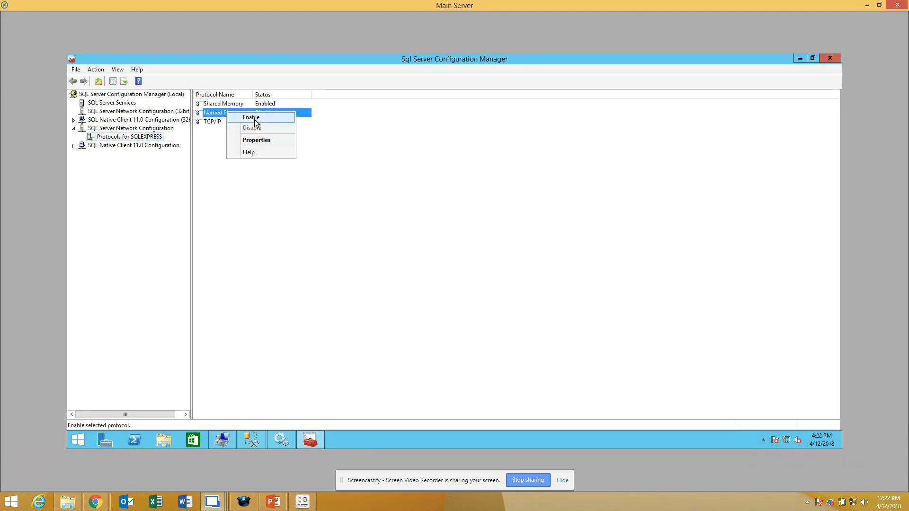
left_click(251, 117)
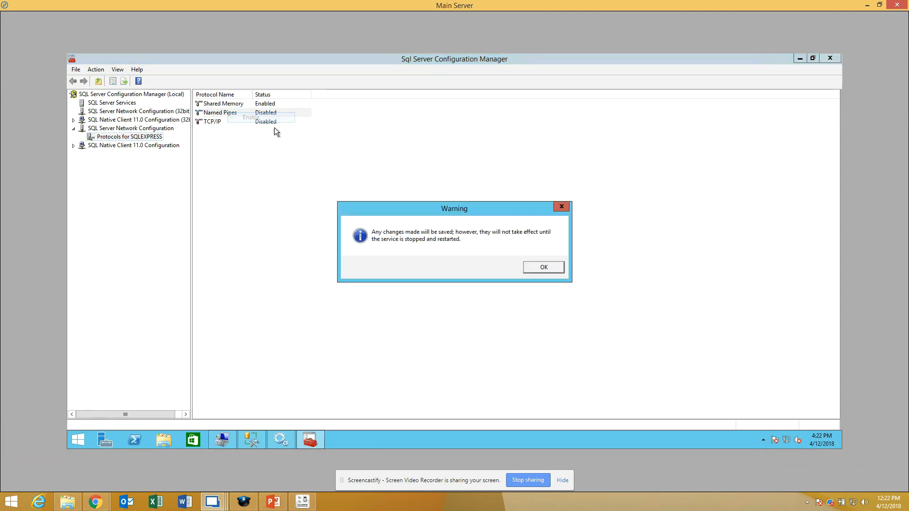
left_click(540, 269)
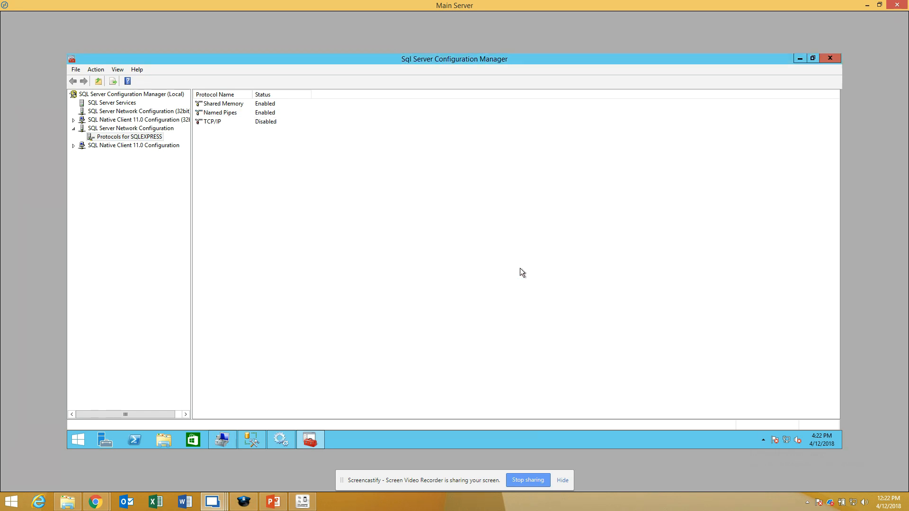
Step: Enable the TCP/IP protocol for SQLEXPRESS on the Main Server and acknowledge the restart notice
left_click(263, 124)
right_click(262, 124)
left_click(308, 132)
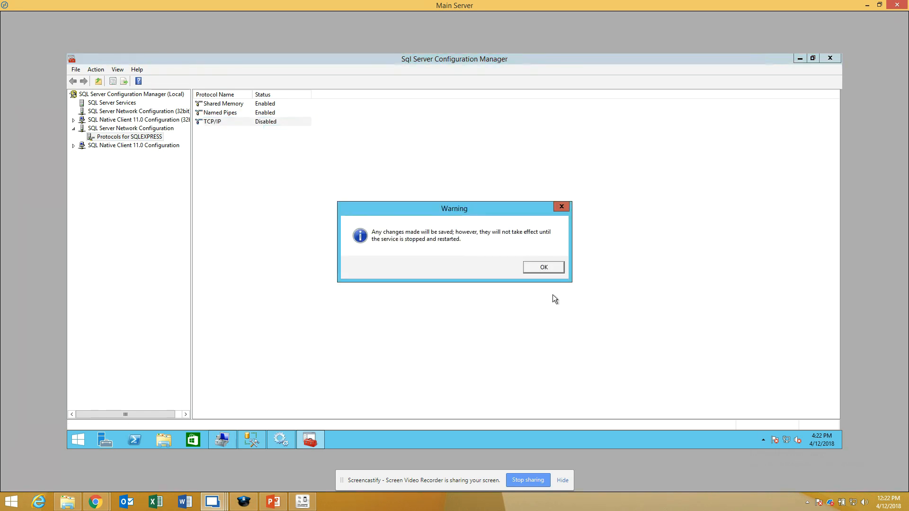
left_click(545, 268)
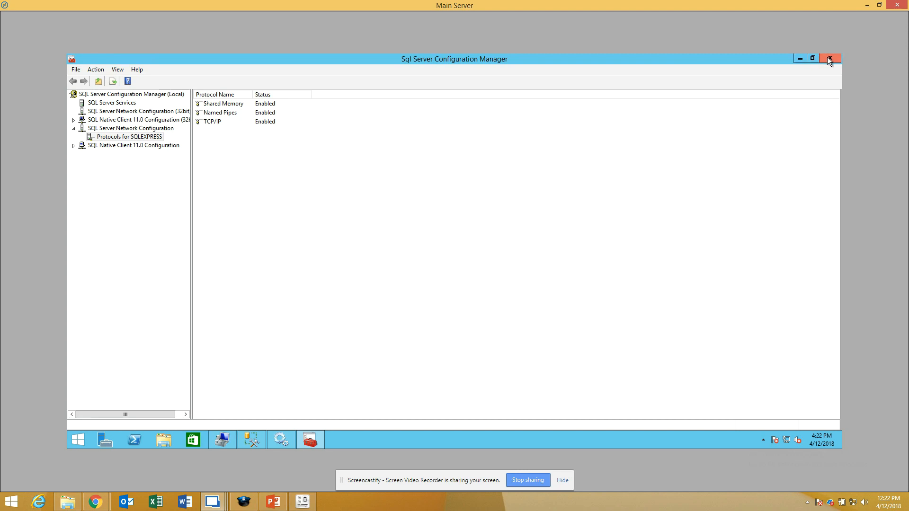
Step: Consult the PowerPoint requirements slide, then locate the SQL Server Browser service in the Services console on the Expansion Server
left_click(272, 503)
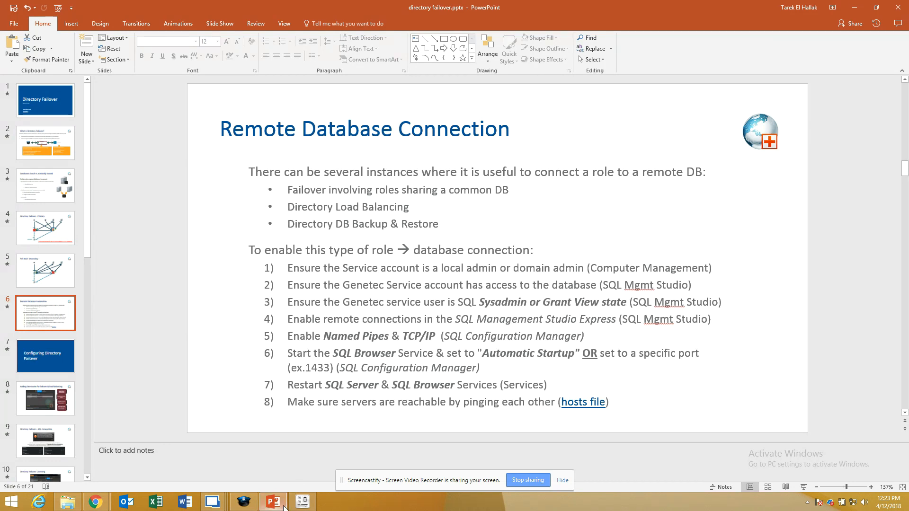
mouse_move(214, 503)
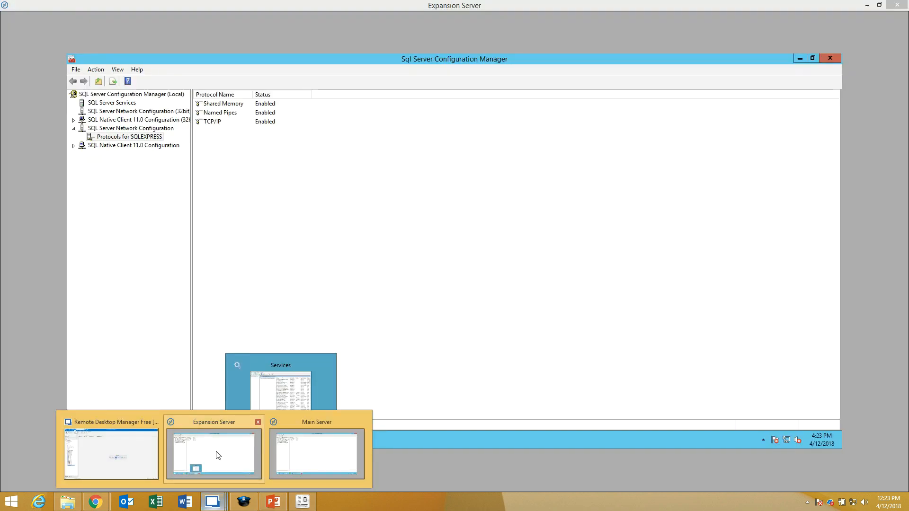
left_click(218, 455)
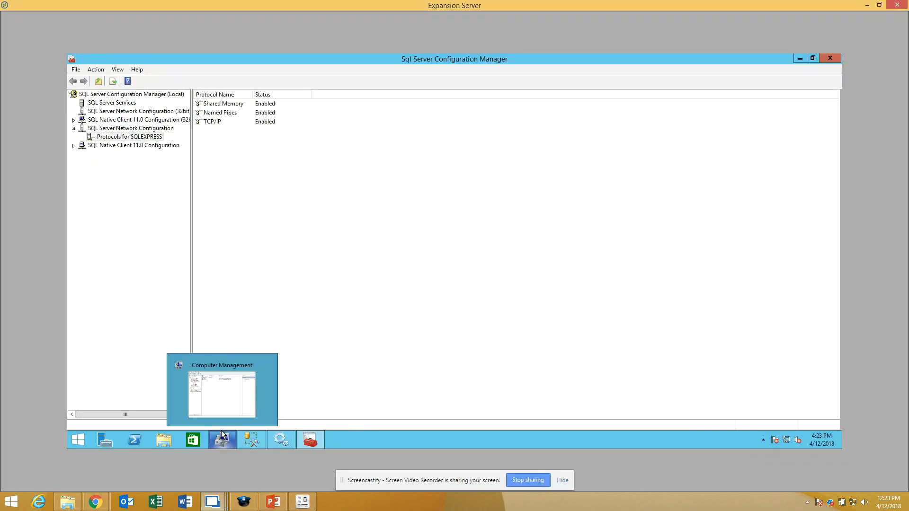
left_click(280, 441)
left_click(272, 179)
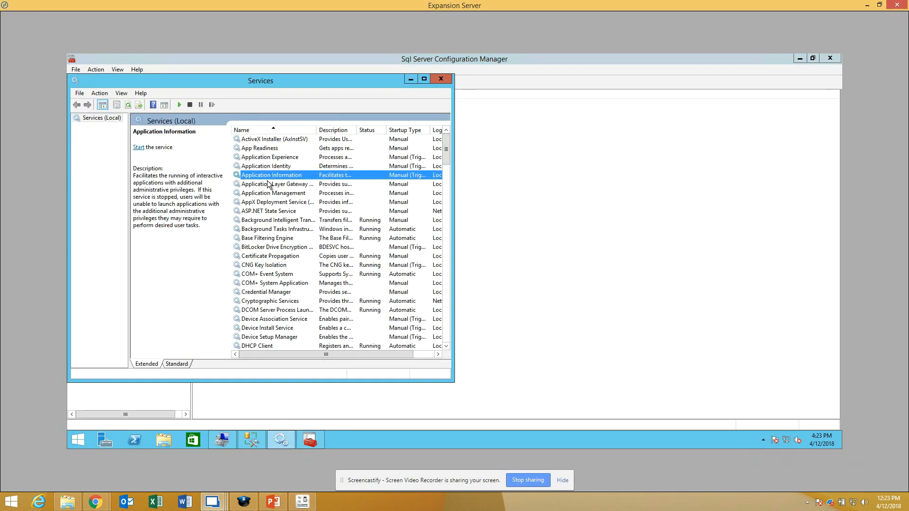
type("sql")
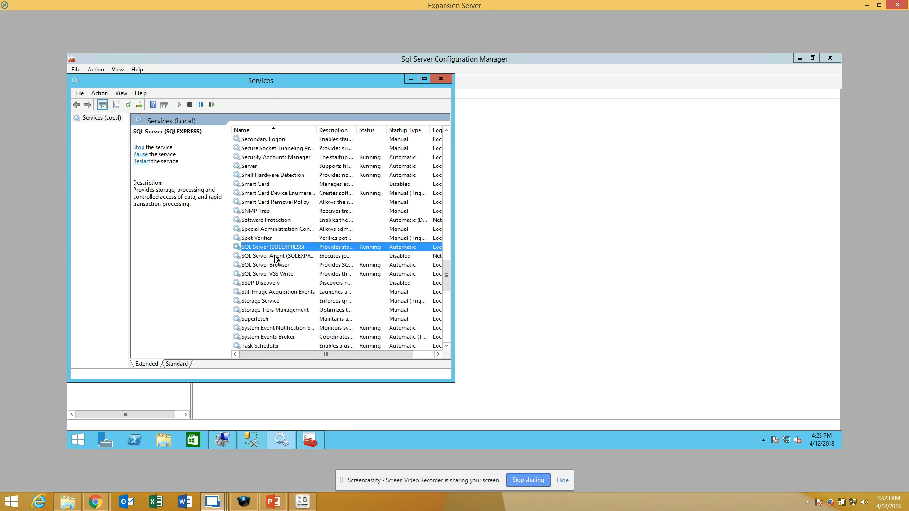
left_click(283, 269)
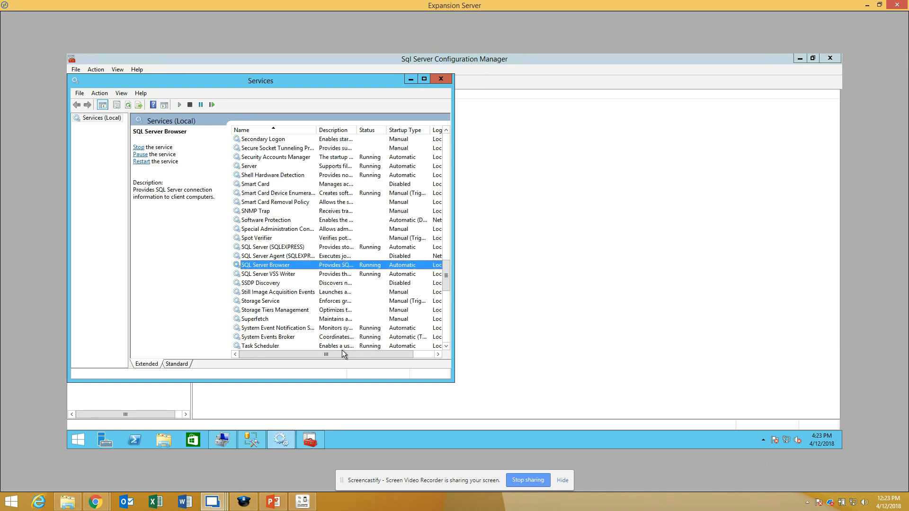
Step: Set the SQL Server Browser service's startup type to Disabled and stop the service
double_click(282, 267)
left_click(245, 222)
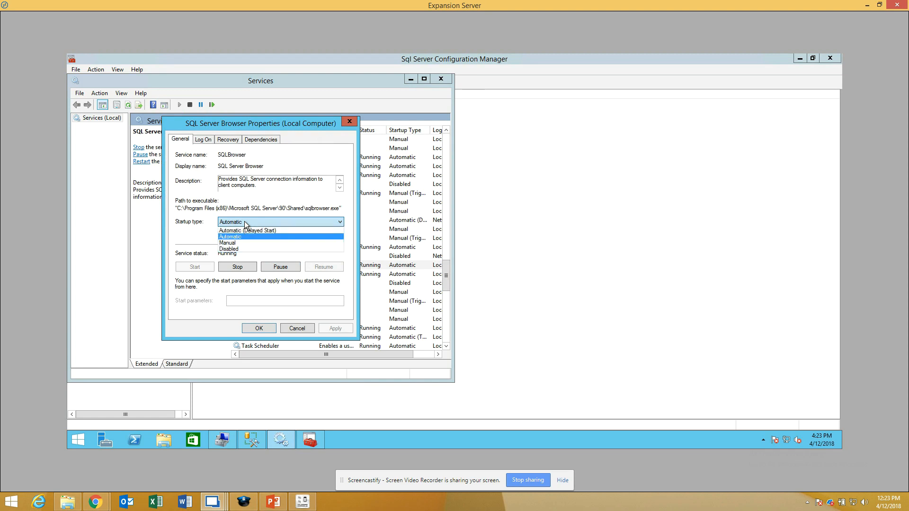
left_click(242, 249)
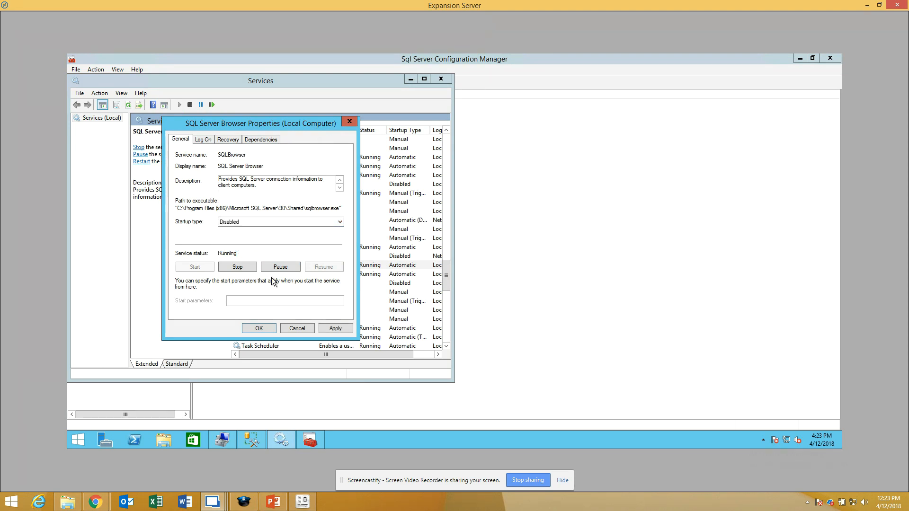
left_click(334, 329)
left_click(260, 328)
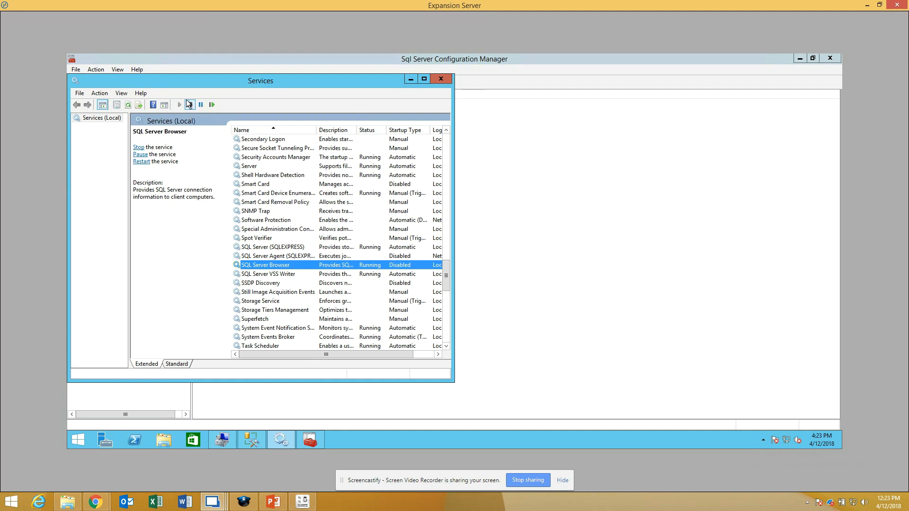
left_click(190, 104)
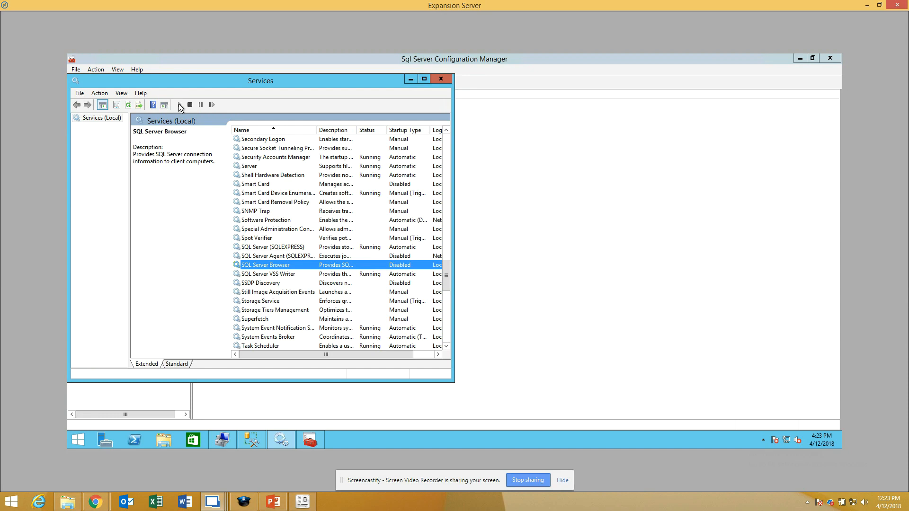
Step: Set the SQL Server Browser service's startup type to Automatic, apply it and start the service
right_click(321, 270)
left_click(354, 352)
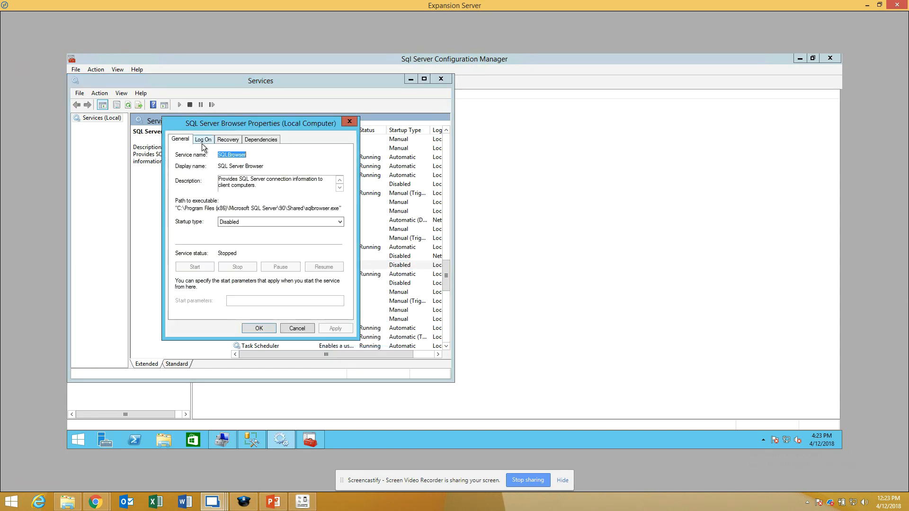
left_click(234, 223)
left_click(230, 237)
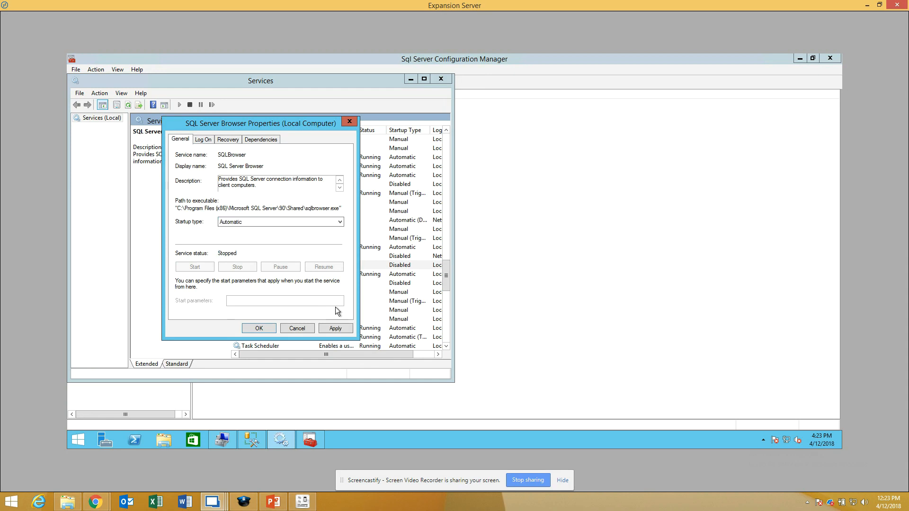
left_click(335, 328)
left_click(211, 269)
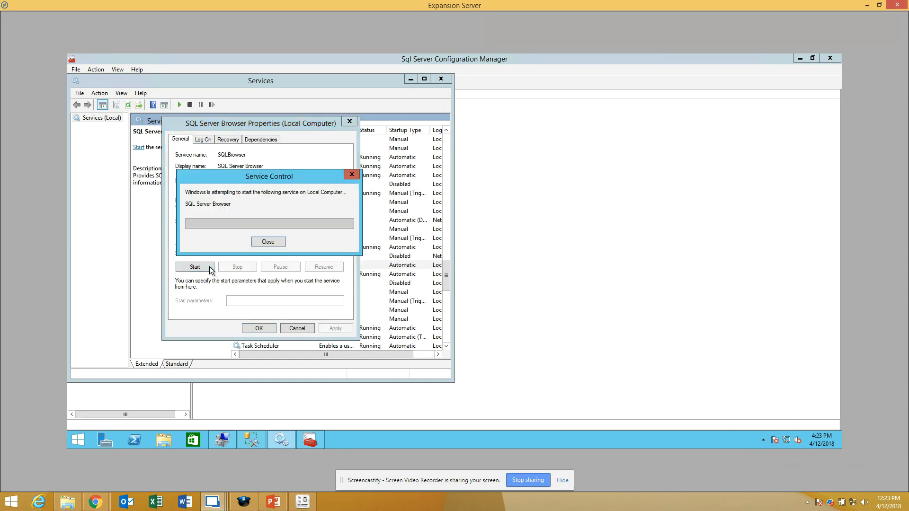
left_click(259, 328)
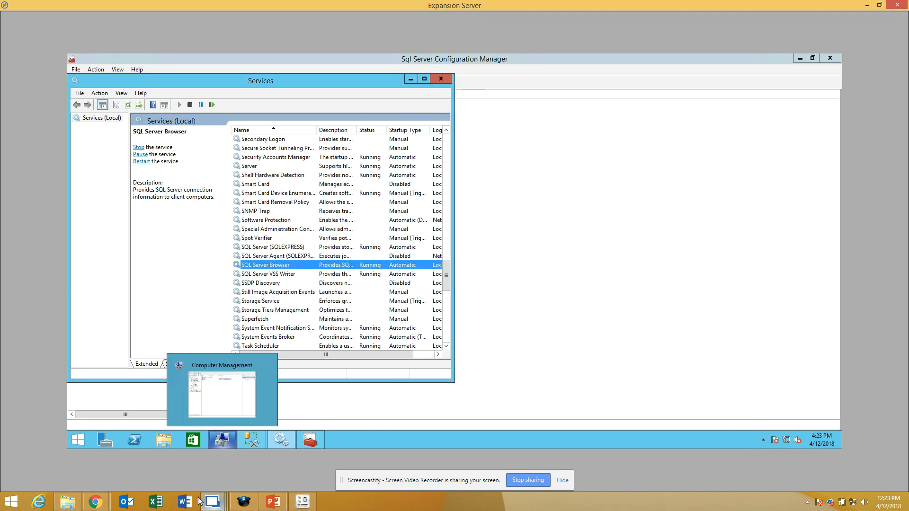
Step: Check the status and startup type of SQL Server Browser in the Main Server's Services console, then return to SQL Server Configuration Manager
mouse_move(212, 501)
left_click(316, 462)
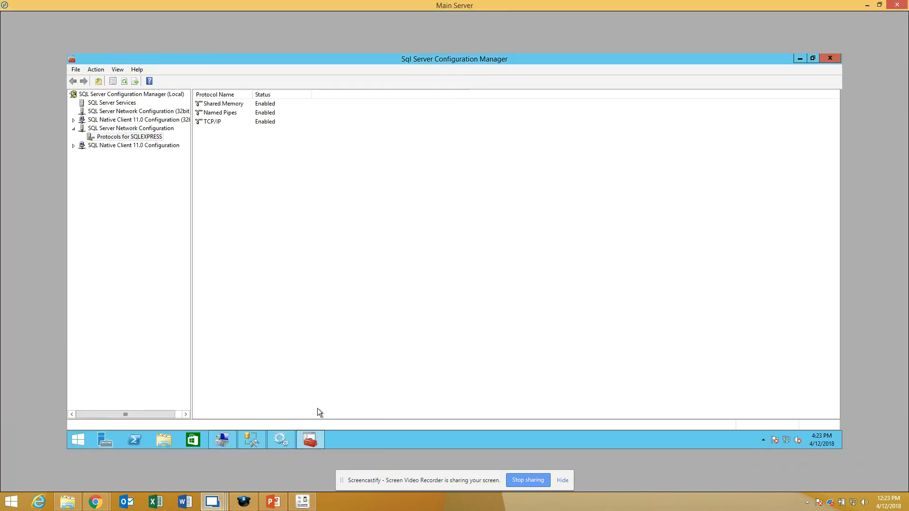
left_click(285, 439)
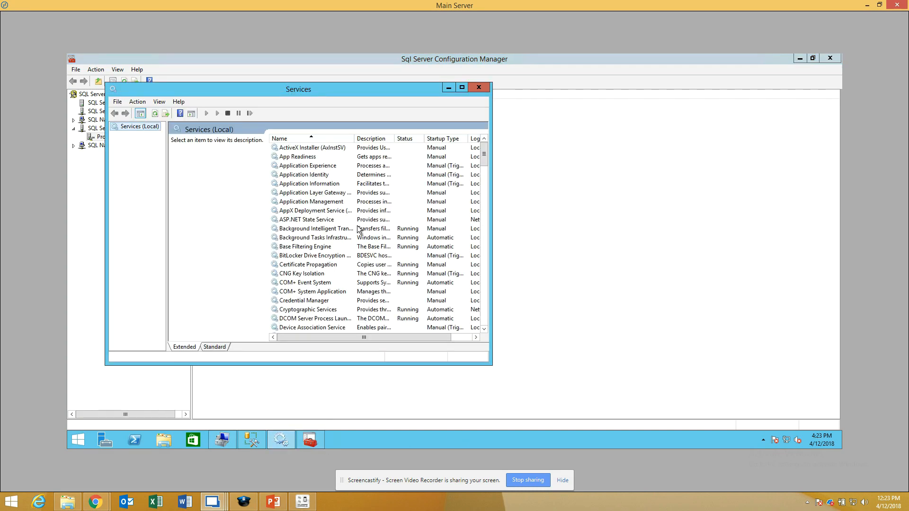
left_click(321, 229)
key("s")
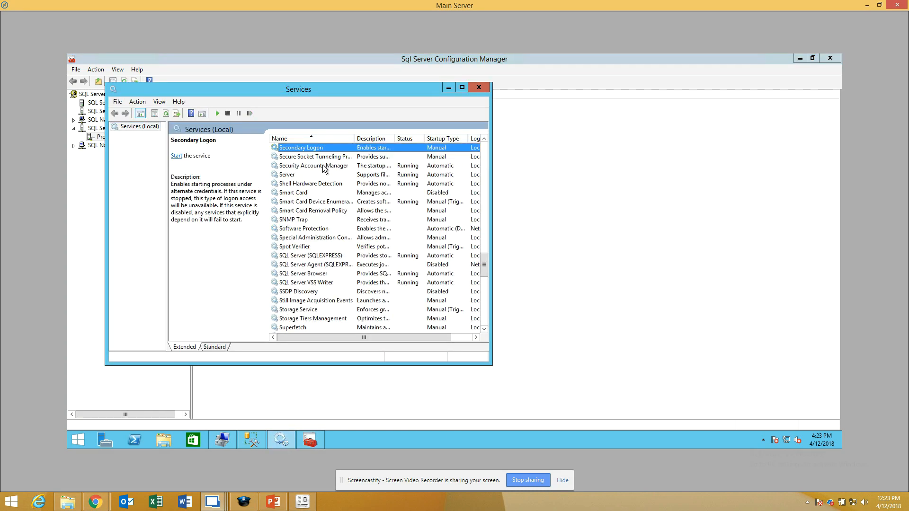
left_click(315, 275)
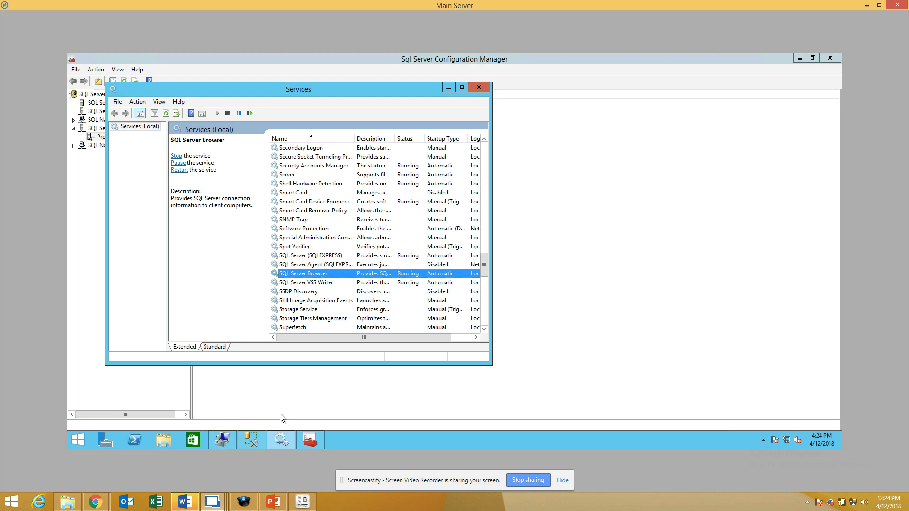
right_click(195, 498)
left_click(236, 475)
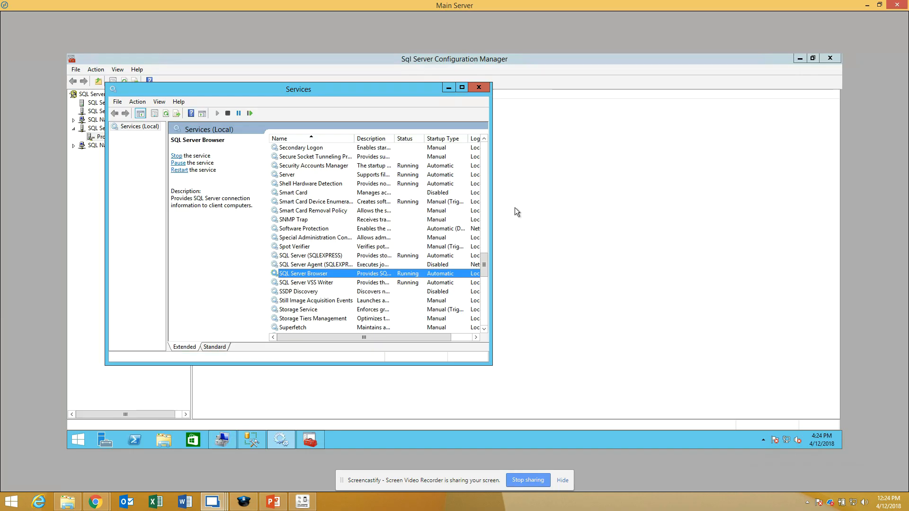
left_click(501, 231)
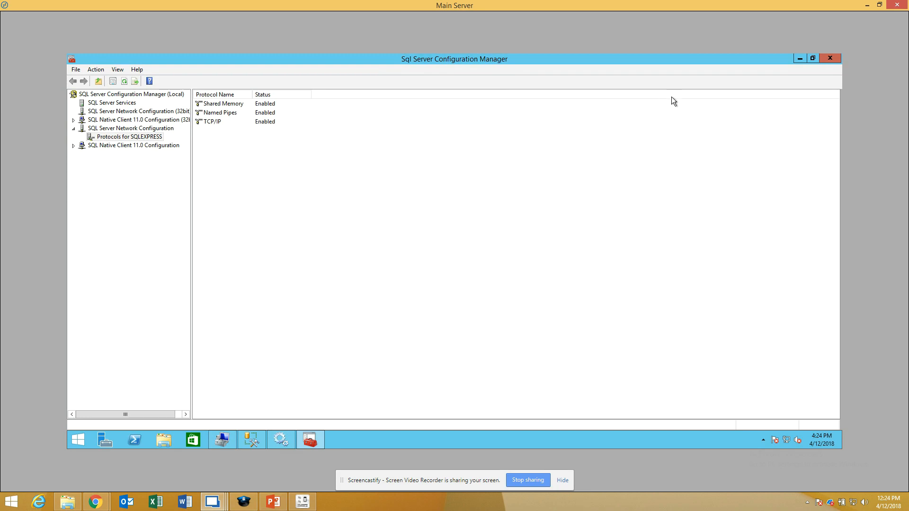
Step: Review the SQL Browser and specific port requirement on the PowerPoint slide, then bring up SQL Server Configuration Manager on the Expansion Server
left_click(273, 502)
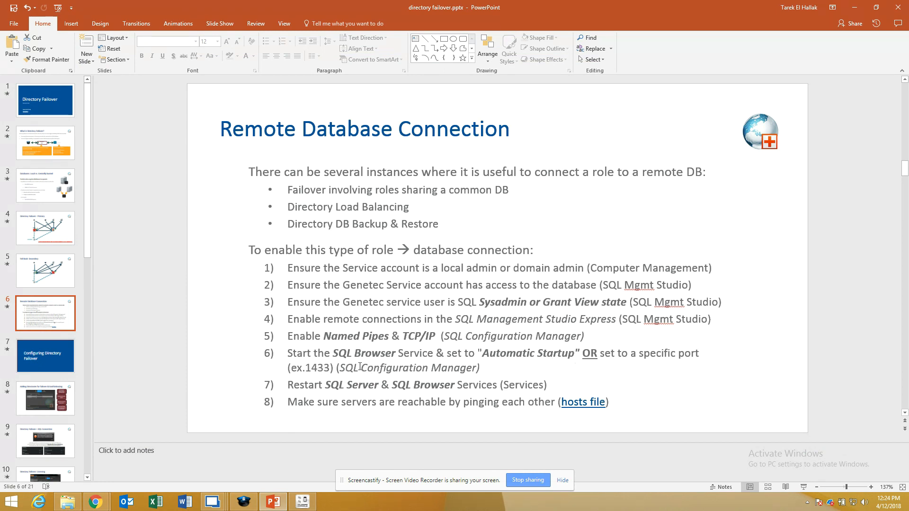
mouse_move(223, 503)
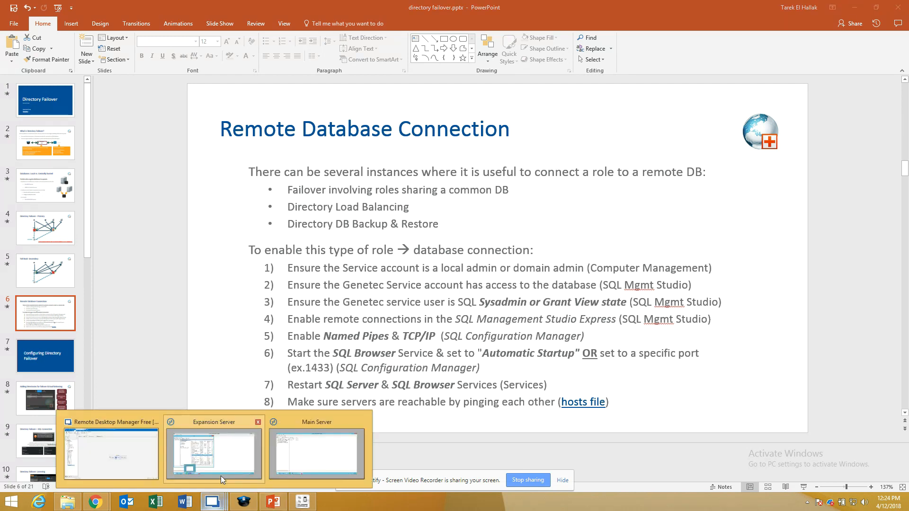
left_click(221, 473)
left_click(322, 440)
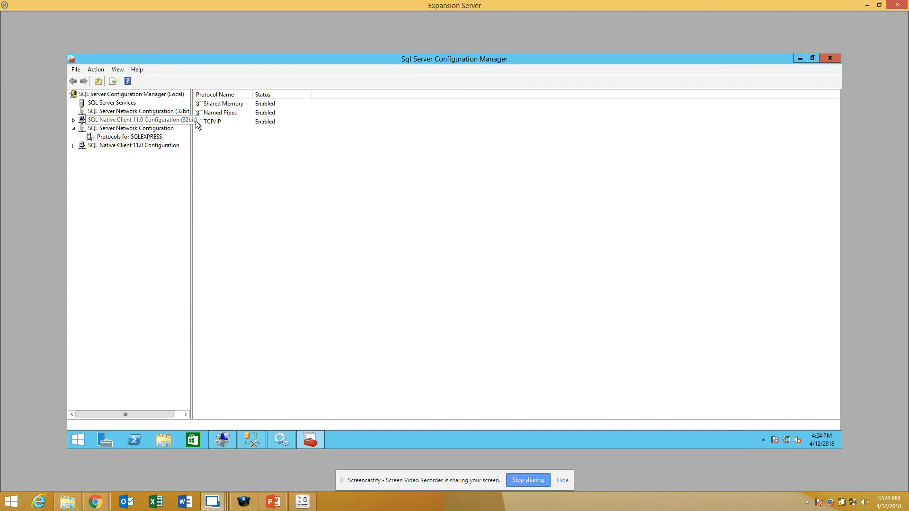
Step: Set the IPAll TCP Port to 1433 in the TCP/IP protocol's IP address properties for SQLEXPRESS
left_click(220, 123)
right_click(221, 123)
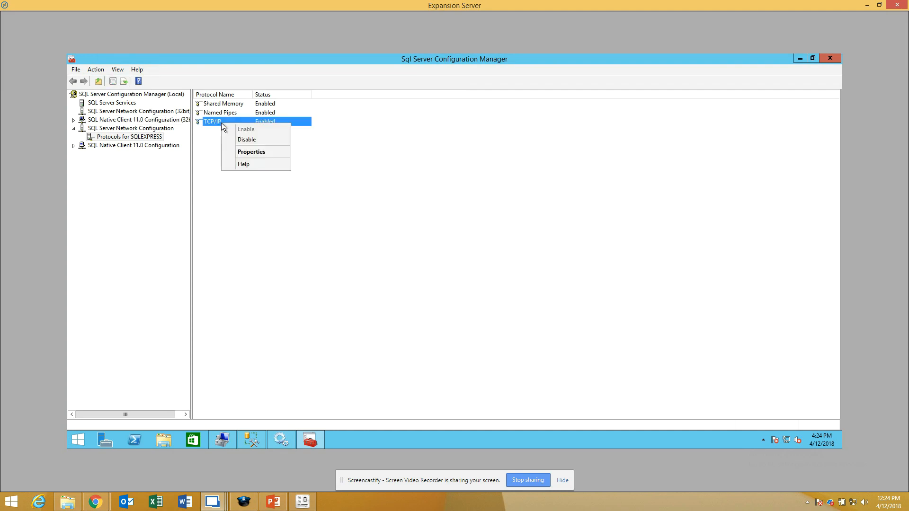
left_click(257, 150)
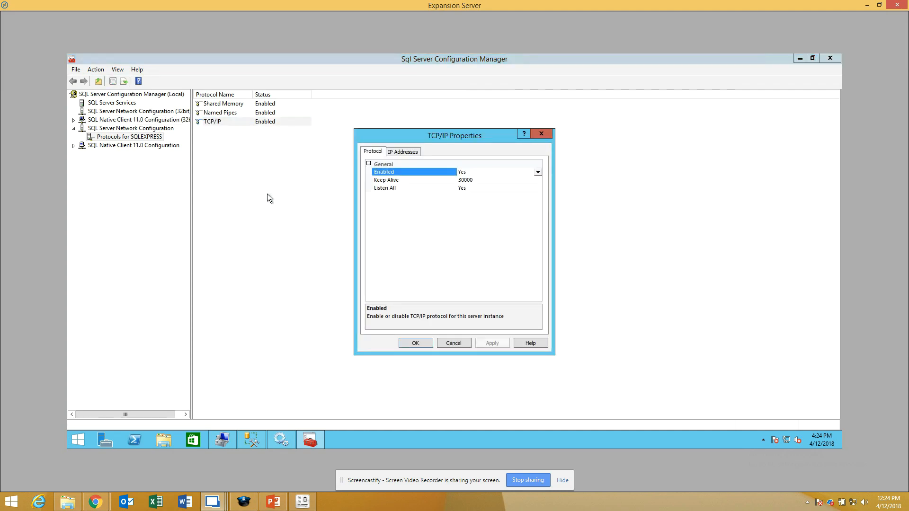
left_click(402, 150)
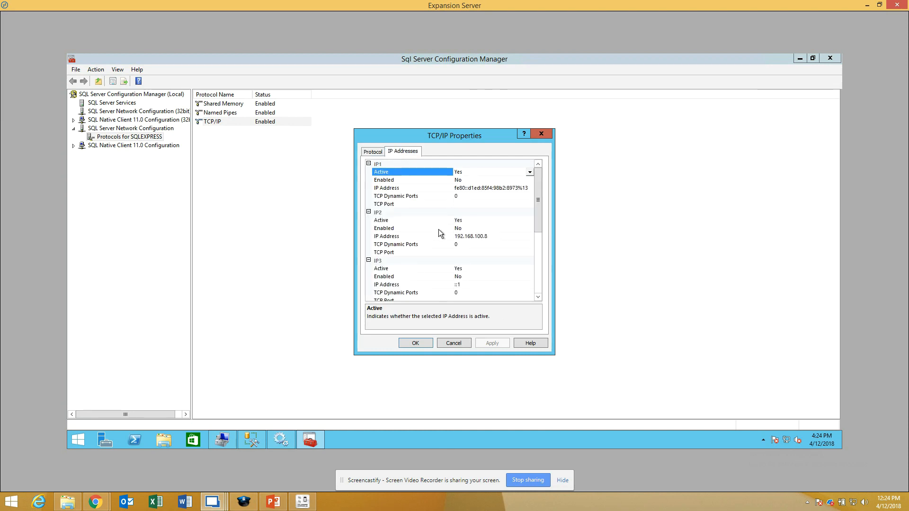
scroll(438, 229, "down", 5)
scroll(438, 232, "down", 1)
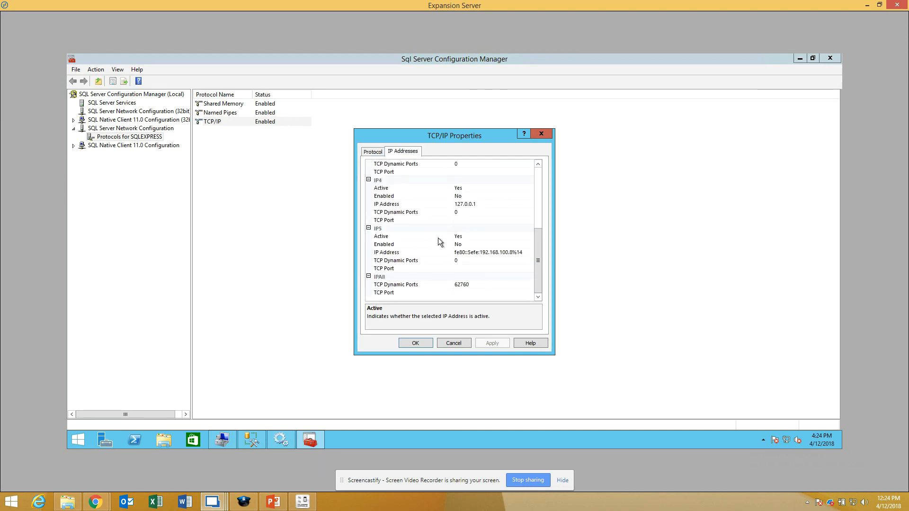
left_click(464, 293)
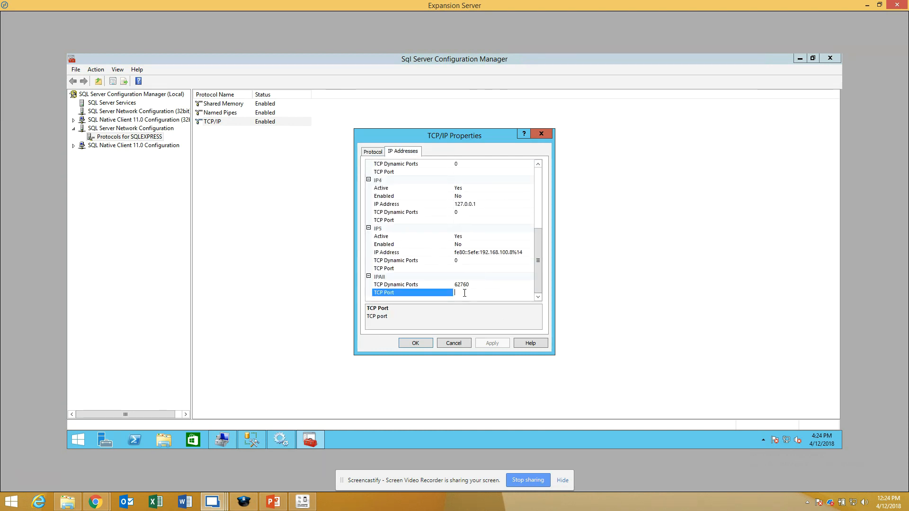
type("1433")
Step: Clear the IPAll TCP Dynamic Ports value, apply the change and close the TCP/IP properties
left_click(485, 286)
double_click(485, 286)
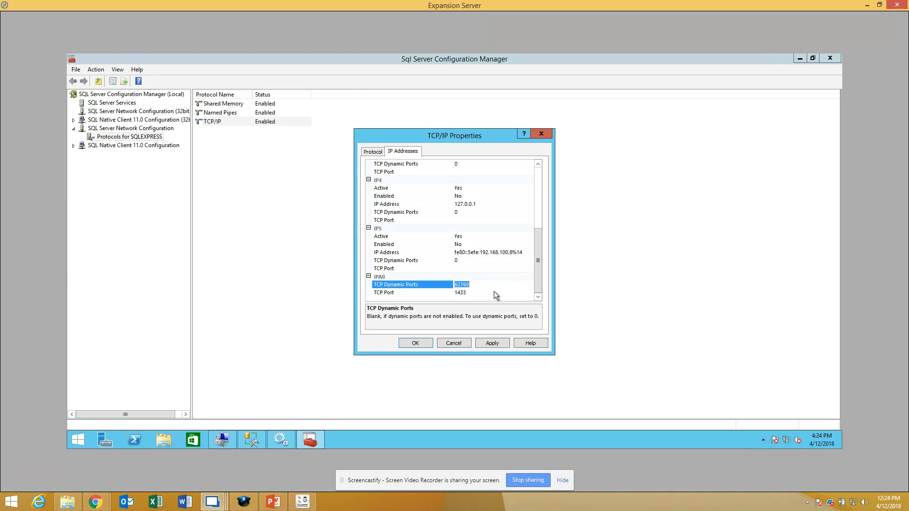
key("Delete")
left_click(496, 345)
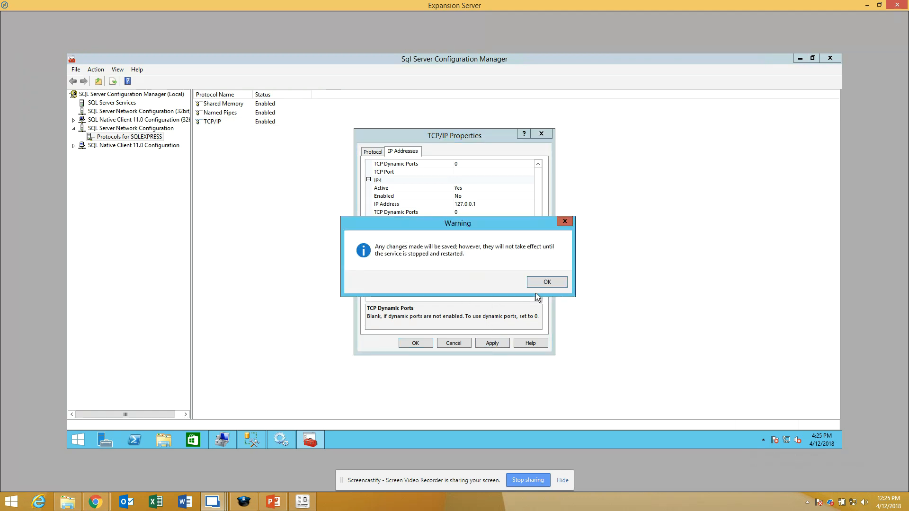
left_click(547, 282)
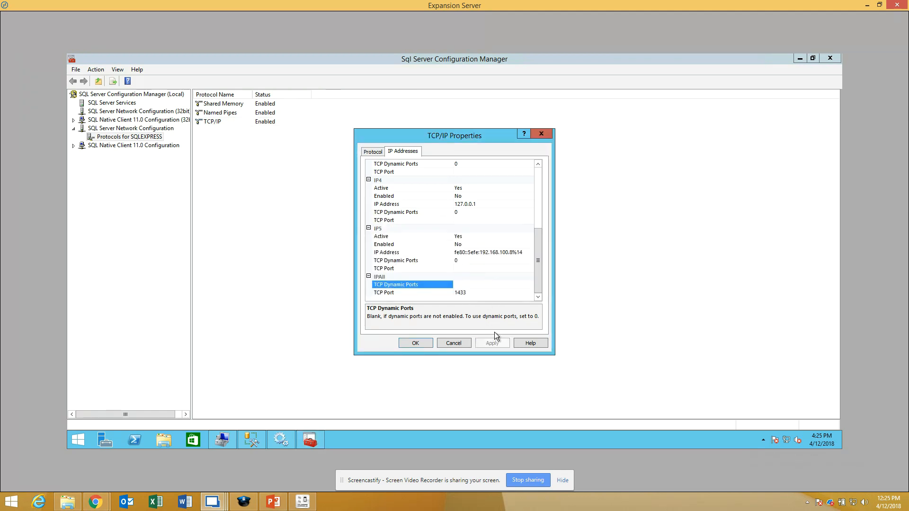
left_click(415, 343)
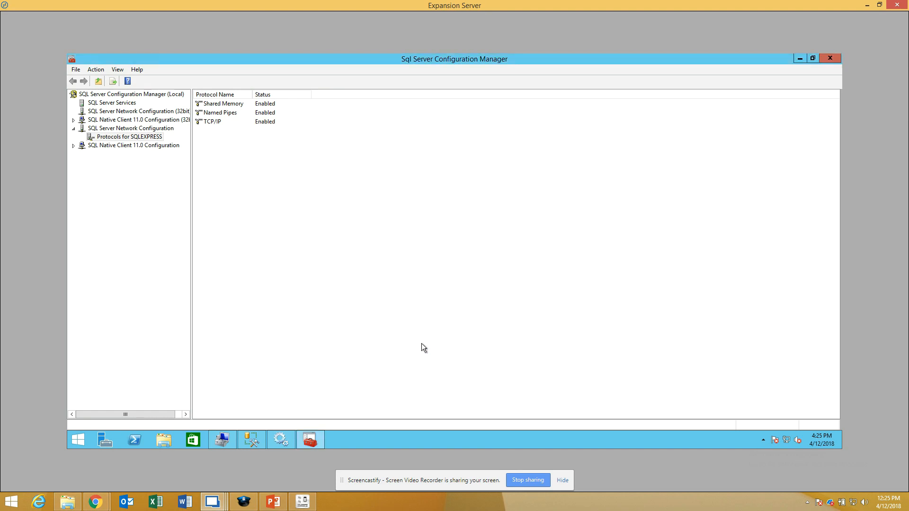
Step: Stop the SQL Server Browser service in the Expansion Server's Services console, then start it again
left_click(283, 445)
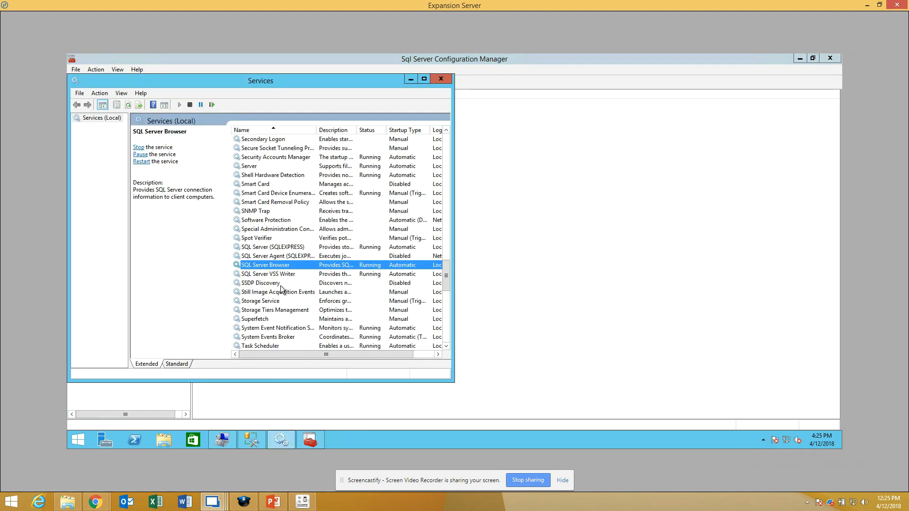
double_click(270, 266)
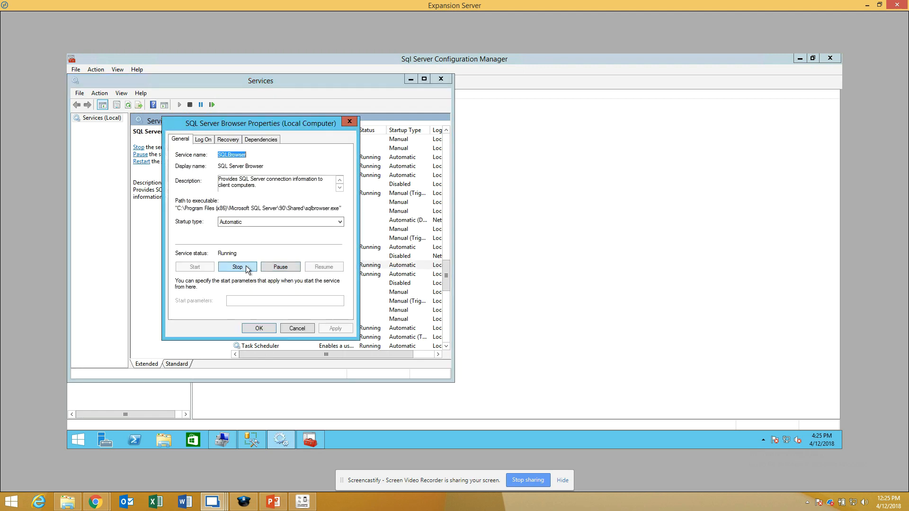
left_click(246, 268)
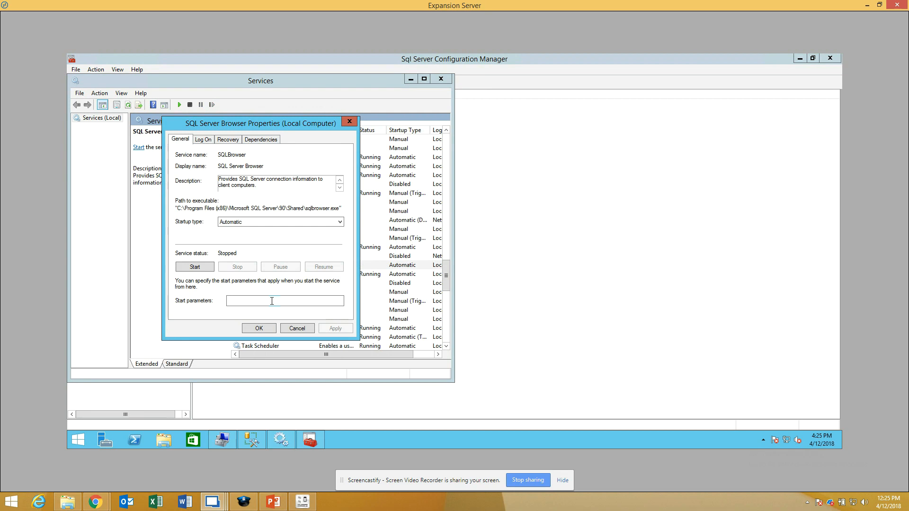
left_click(259, 329)
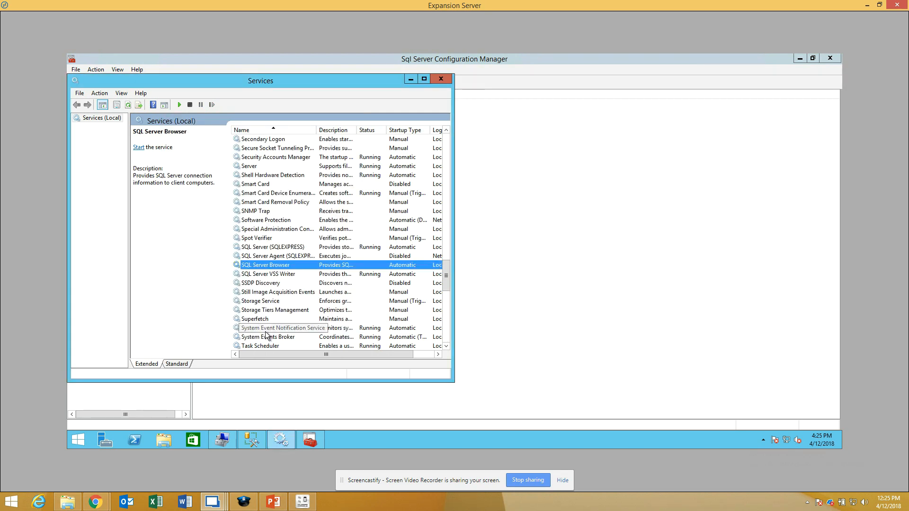
double_click(286, 268)
left_click(195, 267)
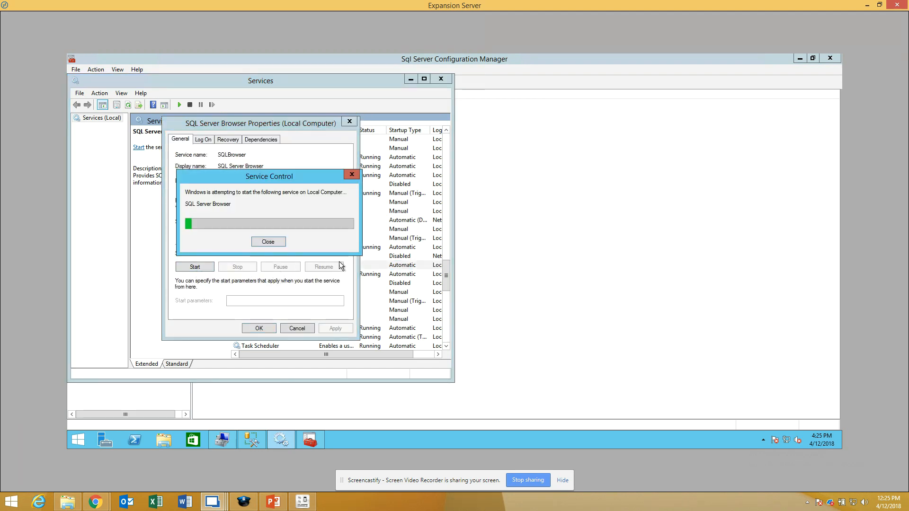
Step: Return to SQL Server Configuration Manager and clear the IPAll TCP Port in the SQLEXPRESS TCP/IP properties
left_click(310, 440)
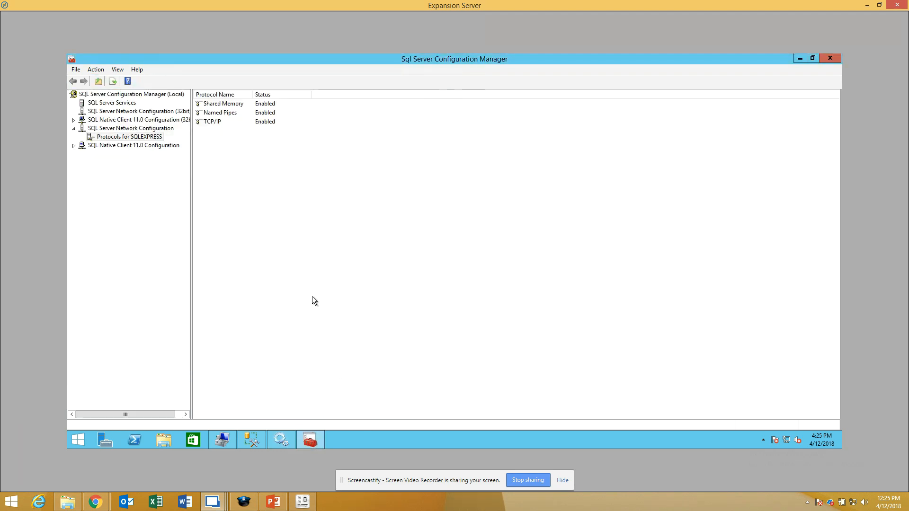
left_click(203, 122)
right_click(204, 122)
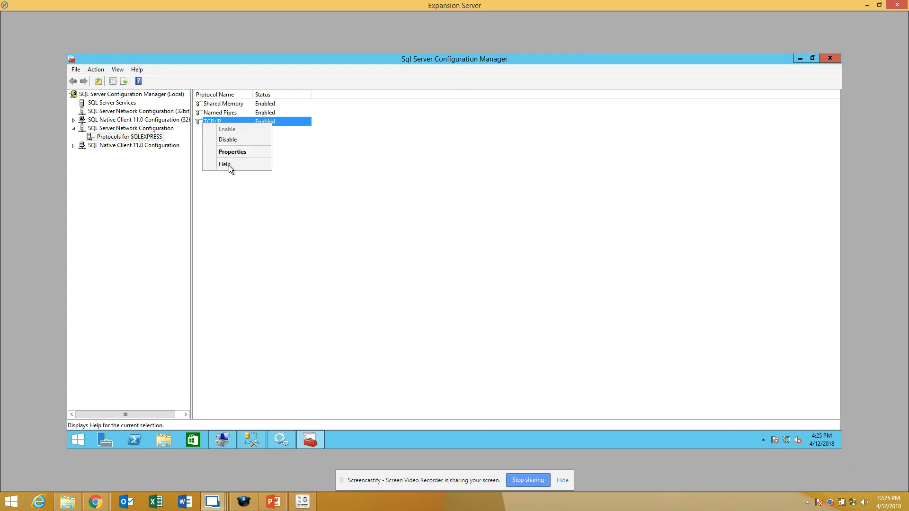
left_click(233, 152)
left_click(411, 150)
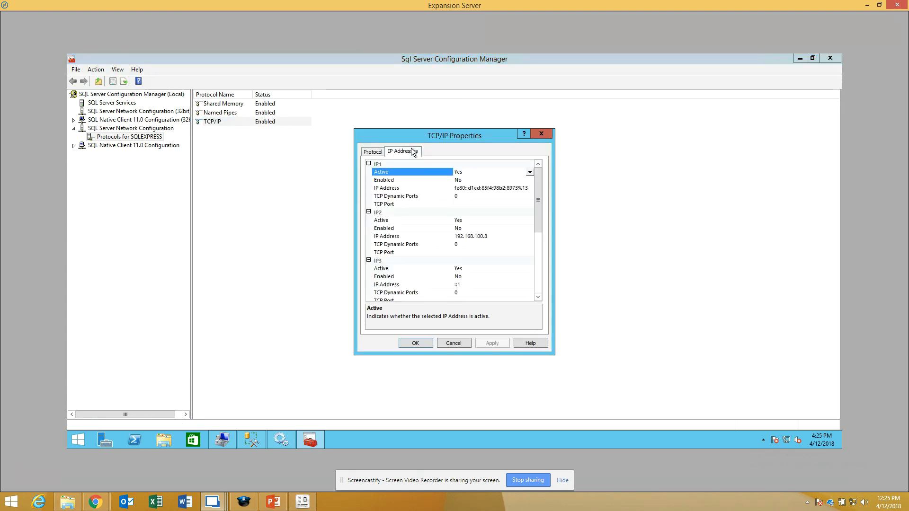
scroll(413, 279, "down", 5)
left_click(473, 292)
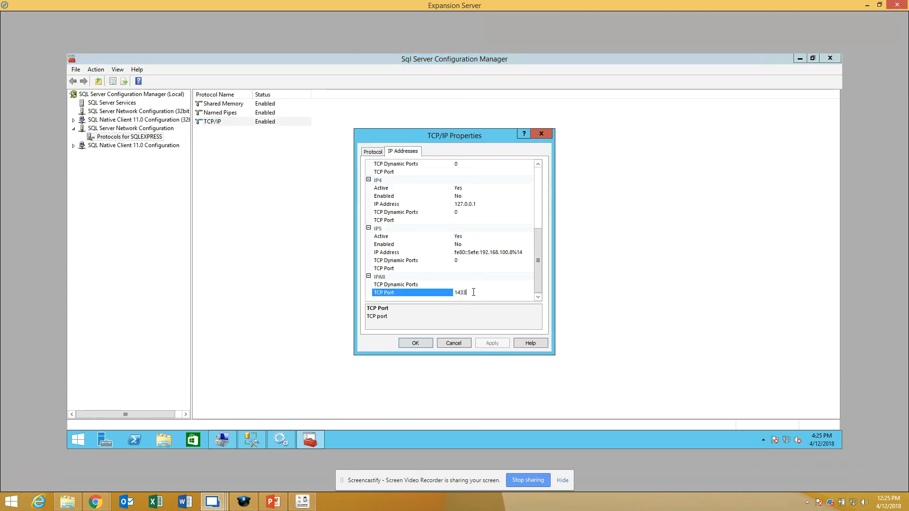
key("BackSpace")
key("BackSpace")
key("BackSpace")
key("BackSpace")
Step: Set the IPAll TCP Dynamic Ports to 0, apply the change and close the TCP/IP properties
left_click(461, 284)
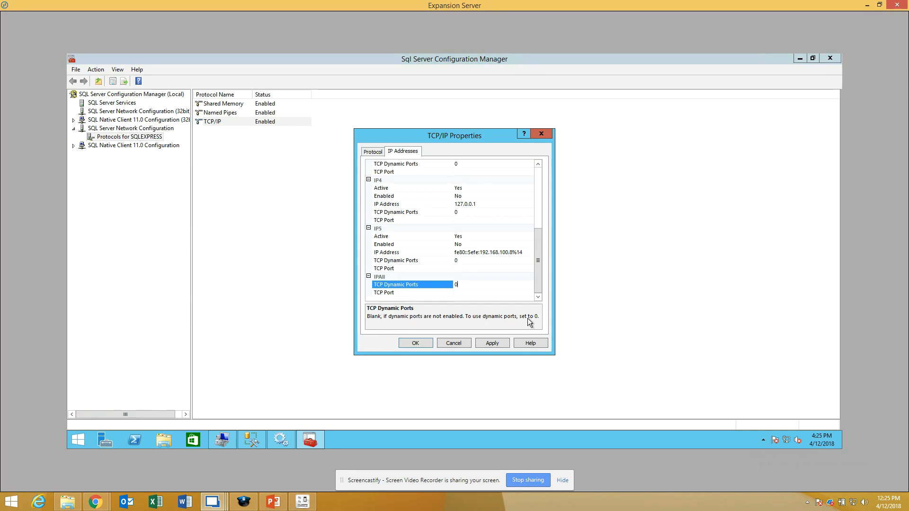
type("0")
left_click(501, 342)
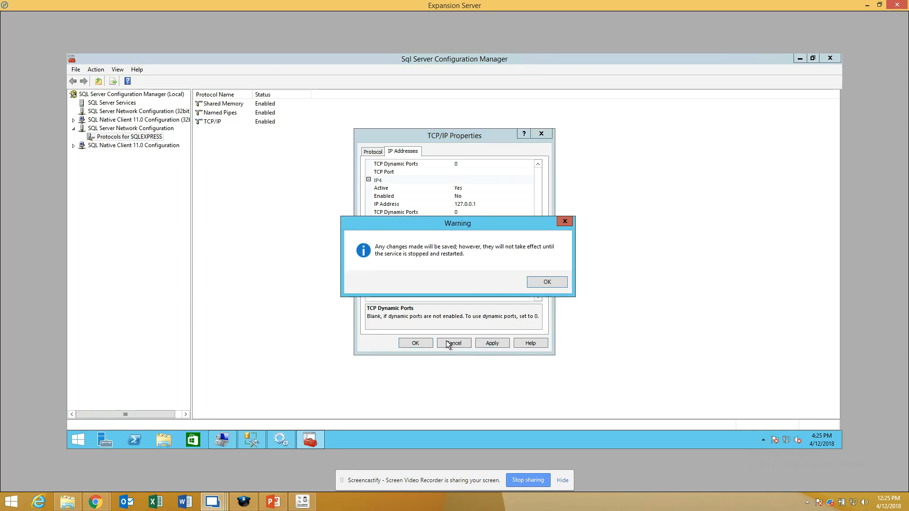
left_click(548, 283)
left_click(415, 343)
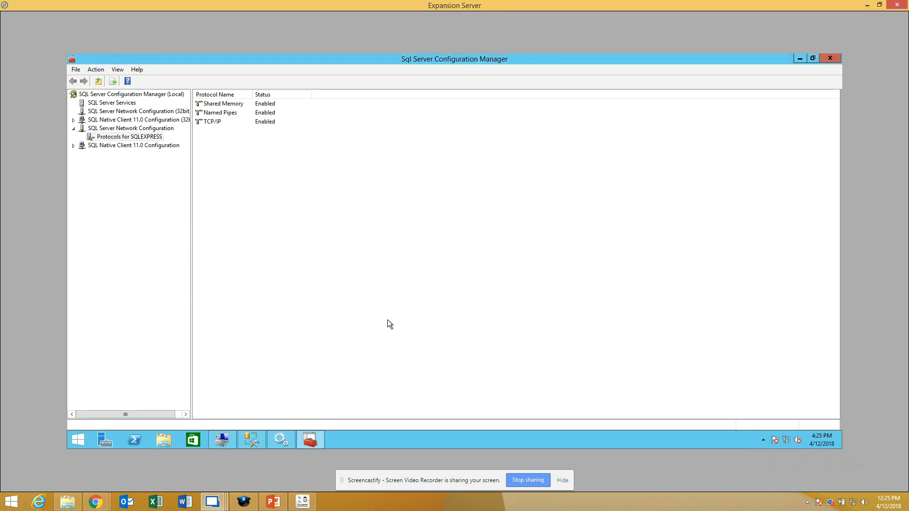
Step: Check the IPAll port settings in the TCP/IP protocol's properties, then close them
right_click(223, 122)
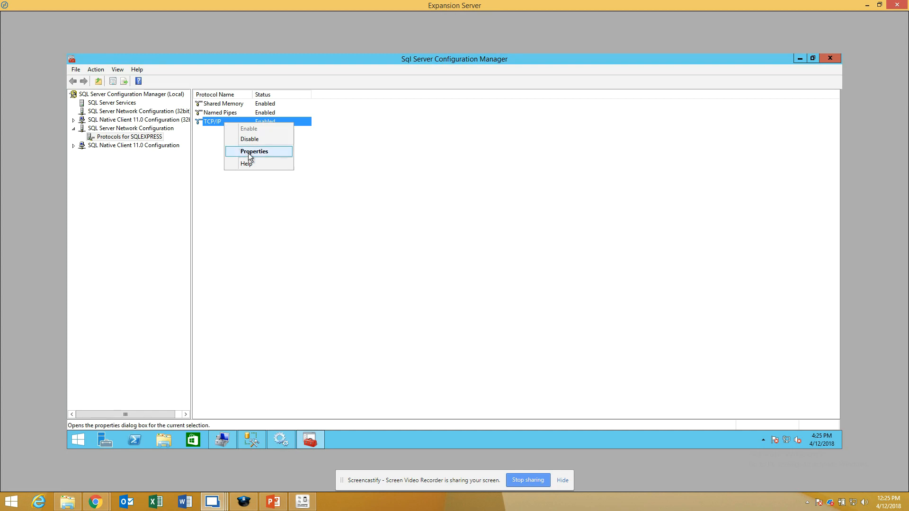
left_click(251, 152)
left_click(402, 152)
scroll(436, 269, "down", 5)
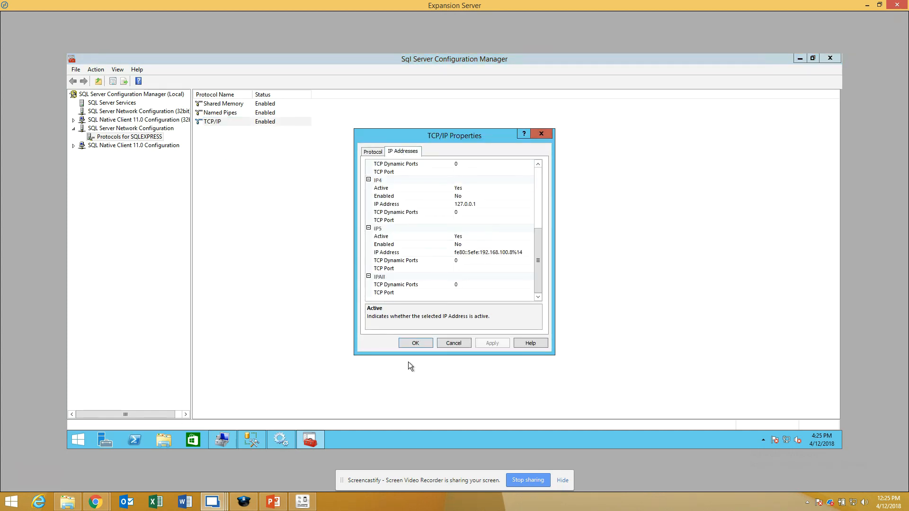
left_click(415, 341)
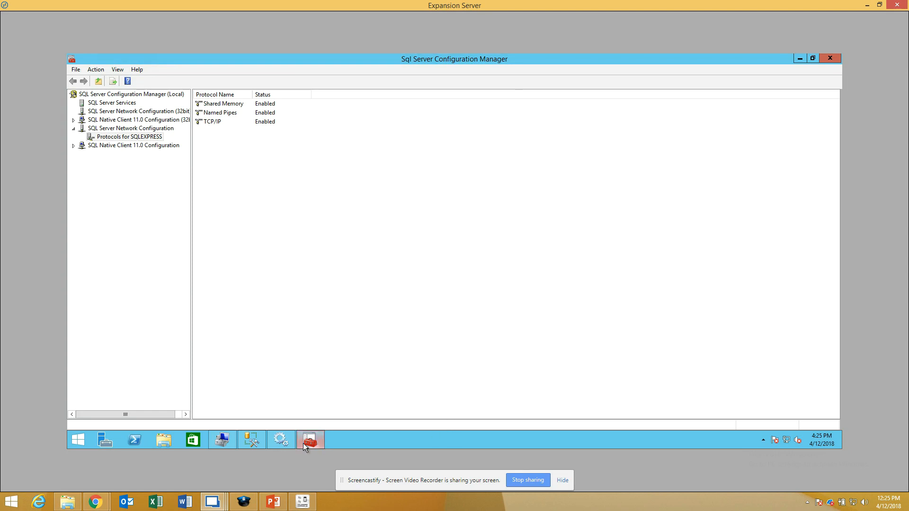
Step: Review the service restart requirement on the Remote Database Connection slide in PowerPoint, then return to the Expansion Server
mouse_move(302, 444)
key("alt+Tab")
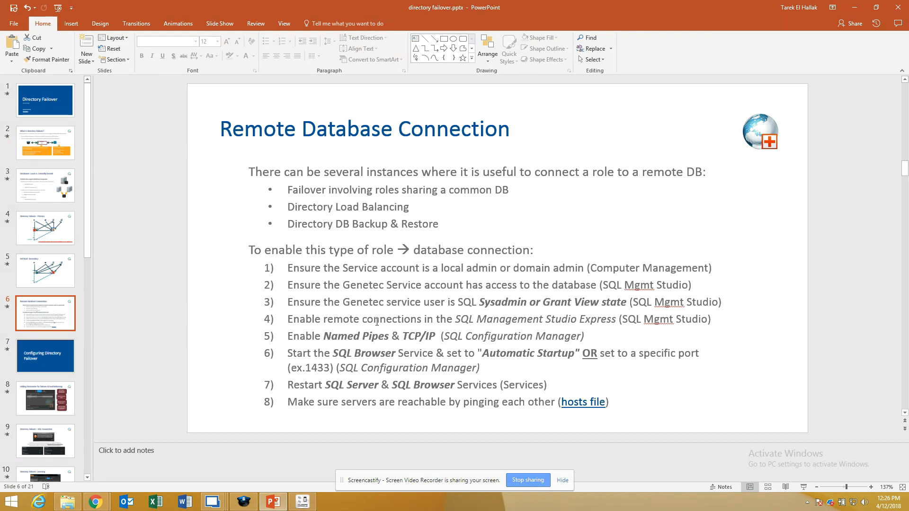
left_click(213, 502)
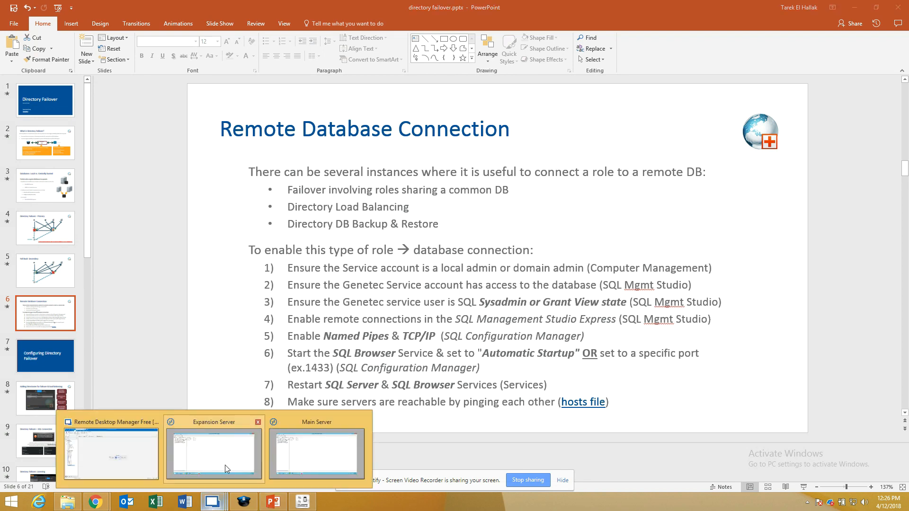
left_click(225, 464)
Step: Examine the logon account of the Genetec Server service in the Services console
left_click(279, 440)
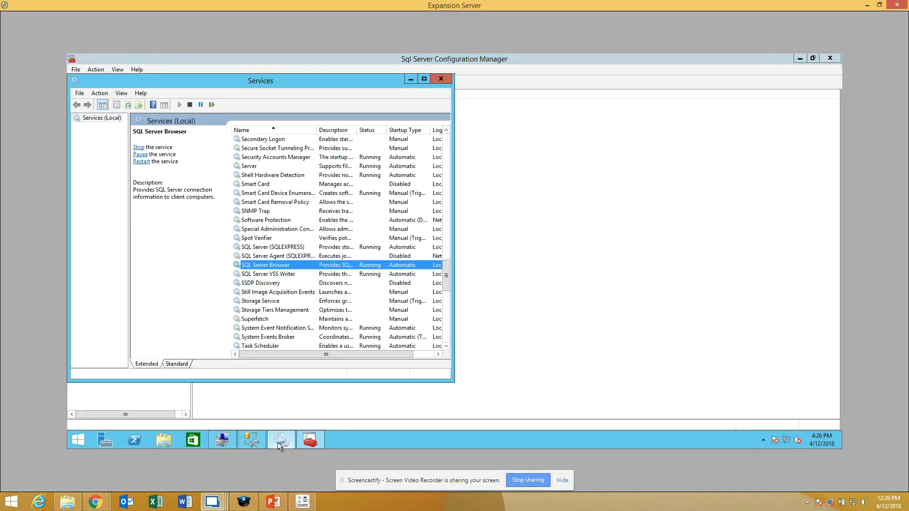
left_click(290, 248)
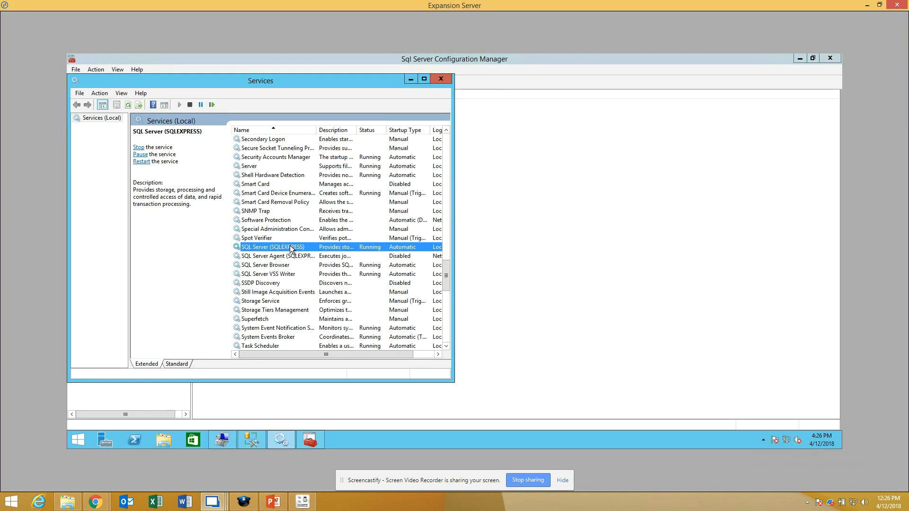
key("g")
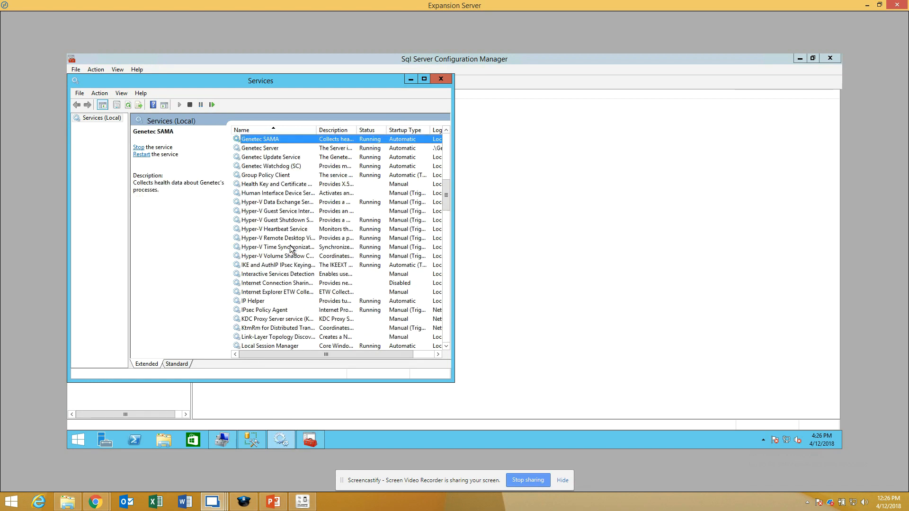
left_click(276, 148)
double_click(277, 151)
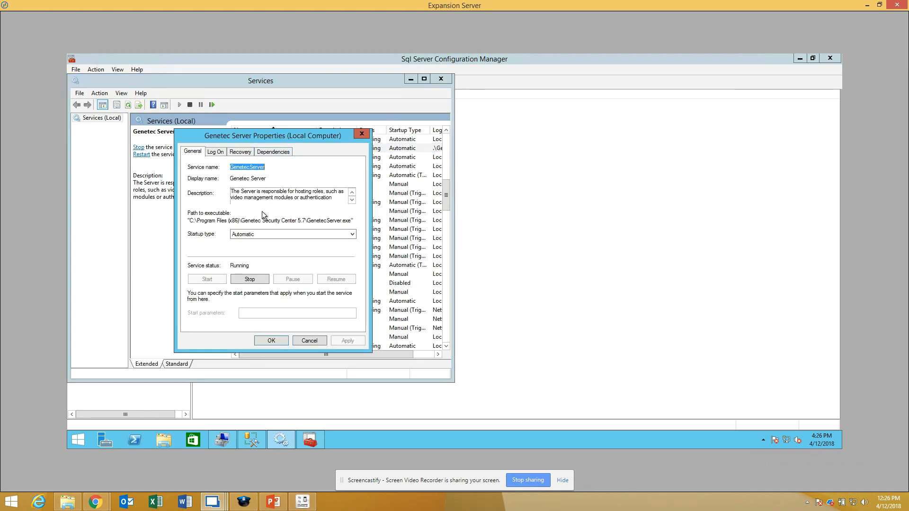
left_click(223, 151)
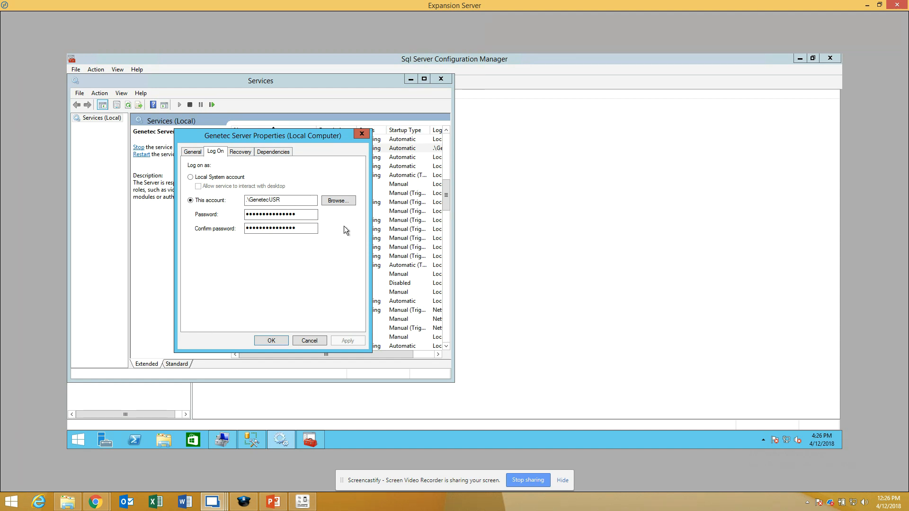
Step: Look up the local user accounts available as the Genetec Server logon, then cancel the user selection
left_click(337, 203)
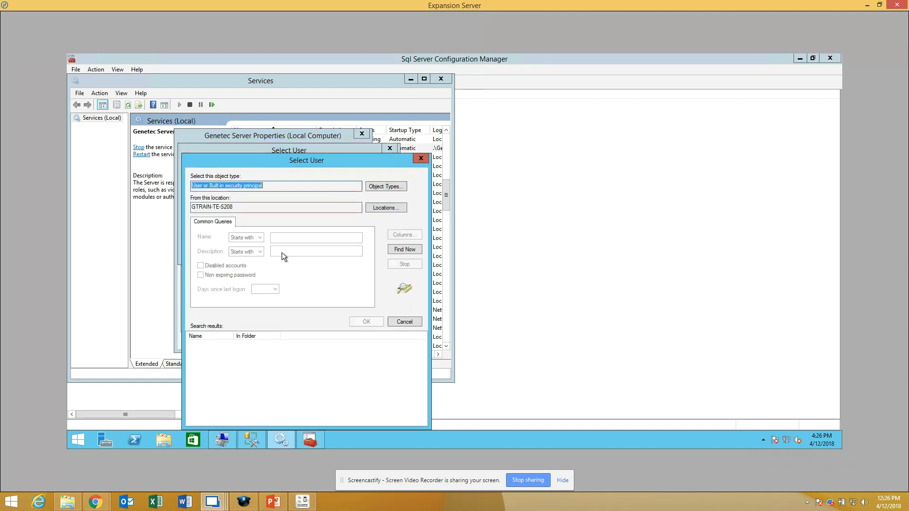
left_click(399, 251)
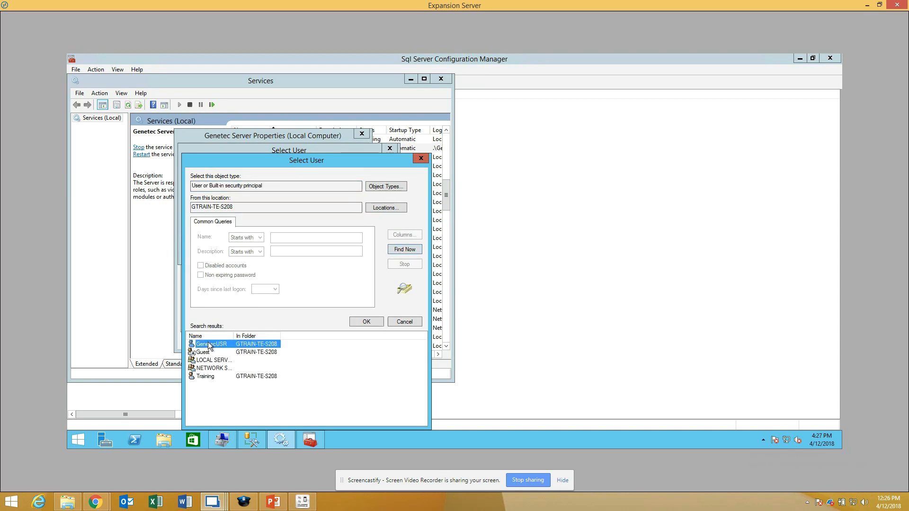
left_click(418, 322)
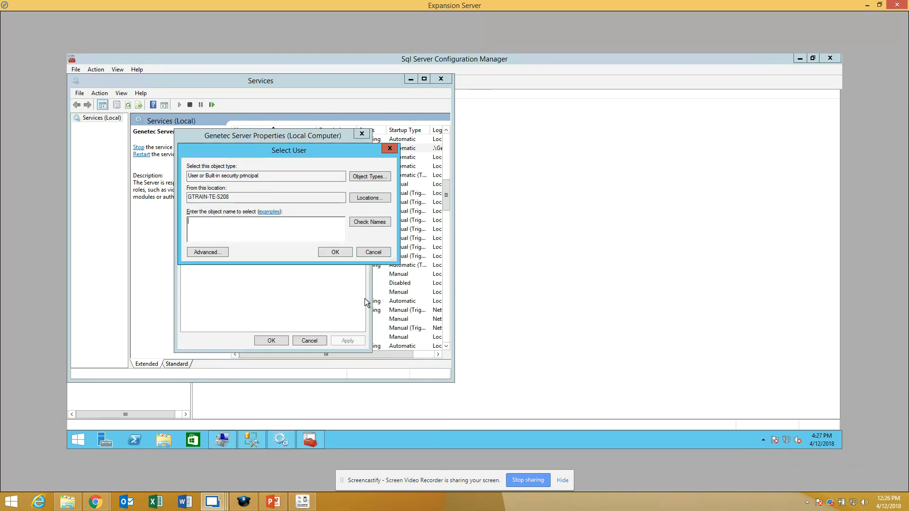
left_click(374, 254)
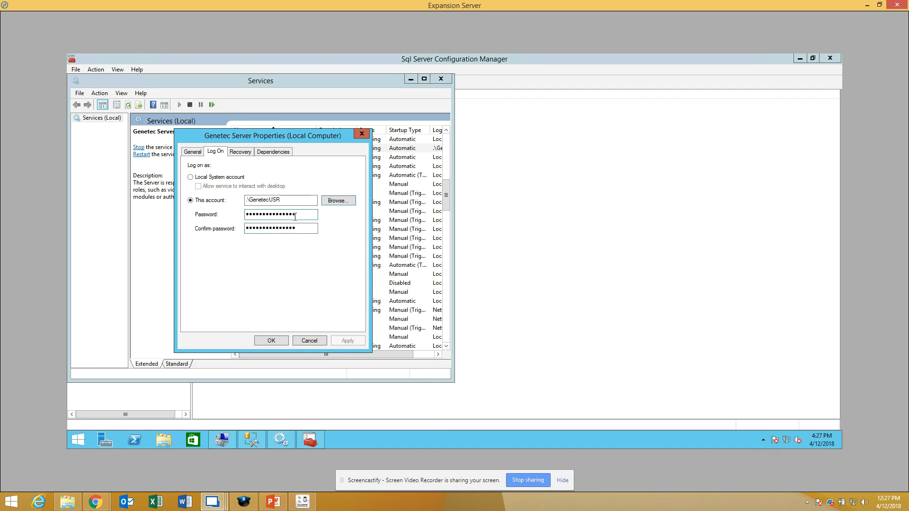
Step: Close the Genetec Server properties, then restart the SQL Server Browser and SQL Server (SQLEXPRESS) services on the Expansion Server
left_click(272, 341)
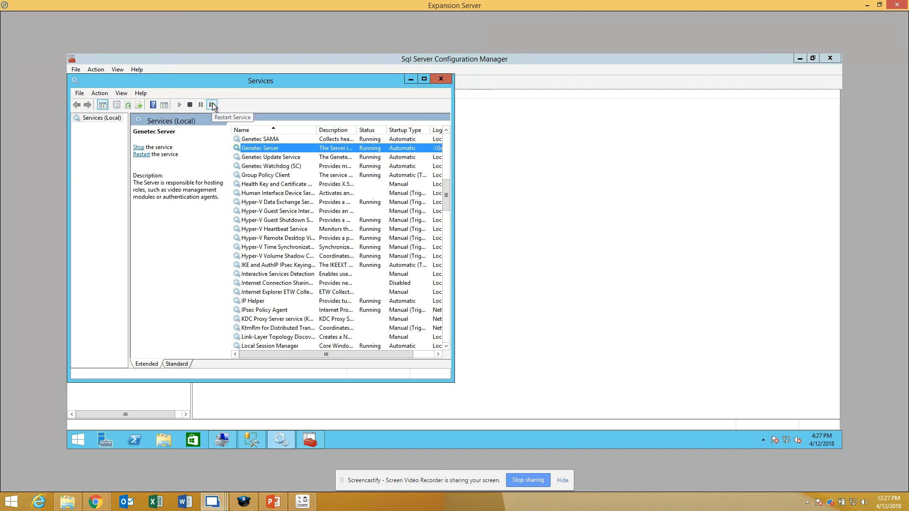
scroll(247, 212, "down", 14)
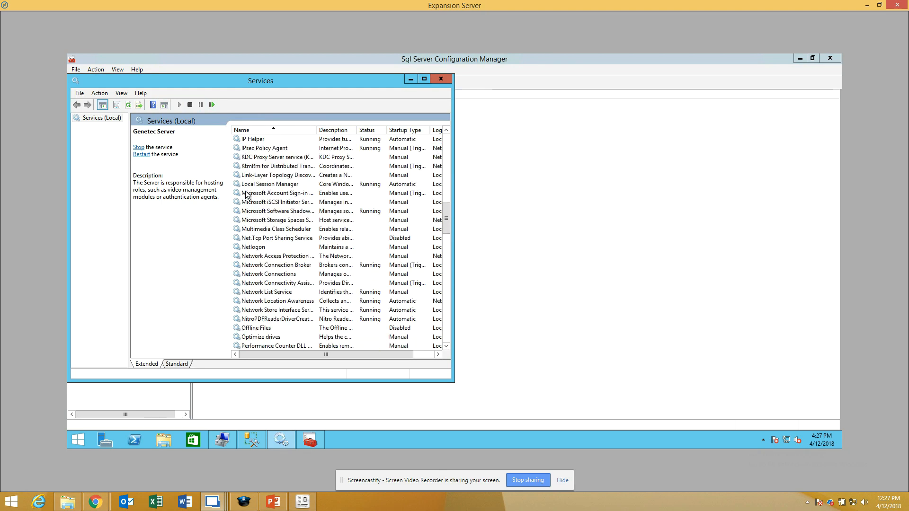
scroll(247, 212, "down", 7)
key("s")
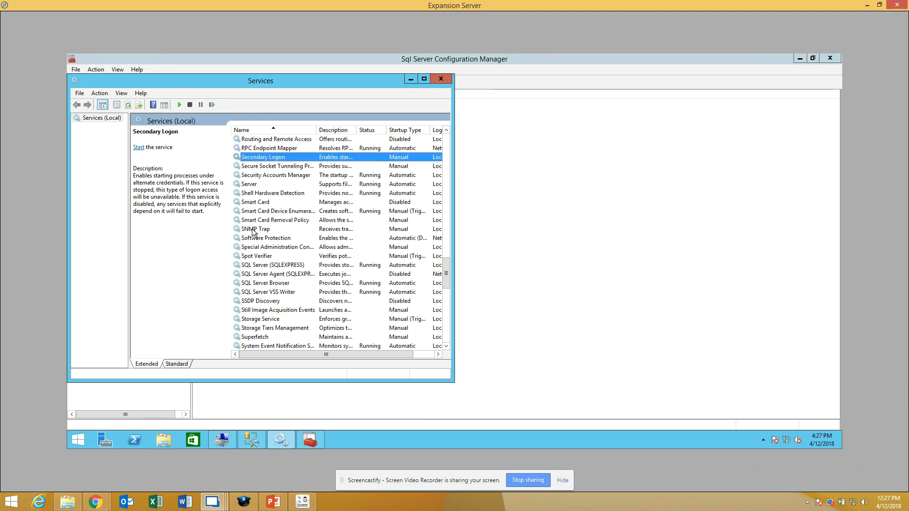
left_click(279, 284)
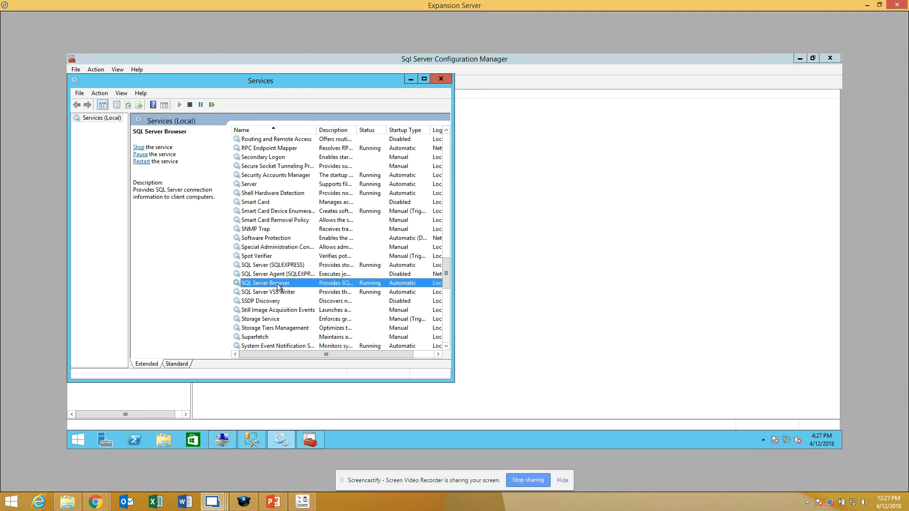
left_click(213, 102)
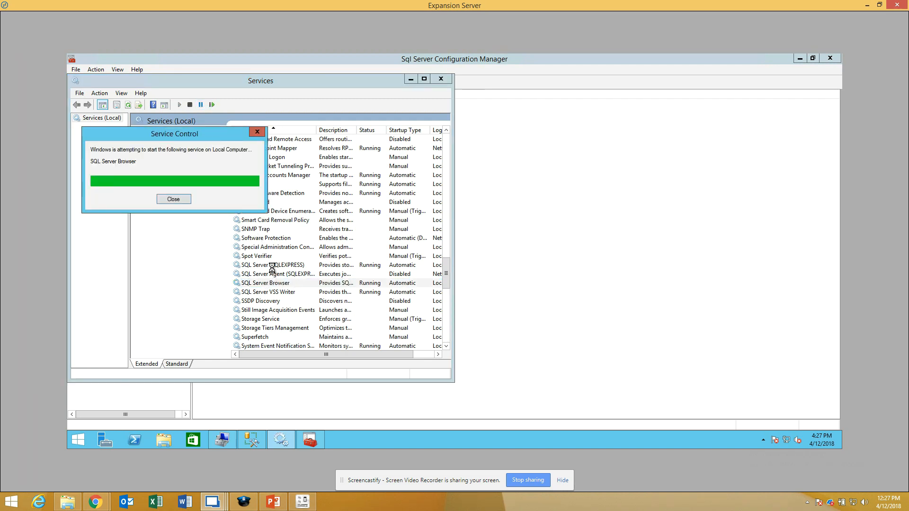
left_click(274, 266)
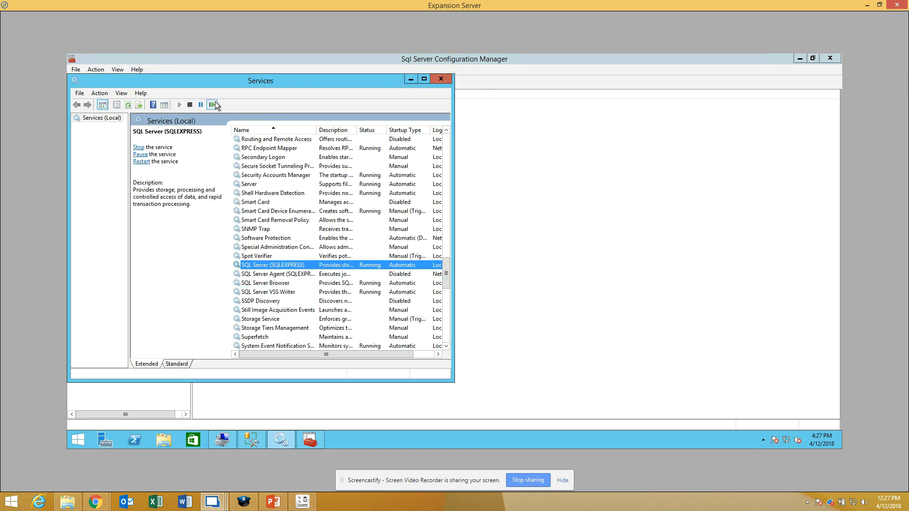
left_click(213, 103)
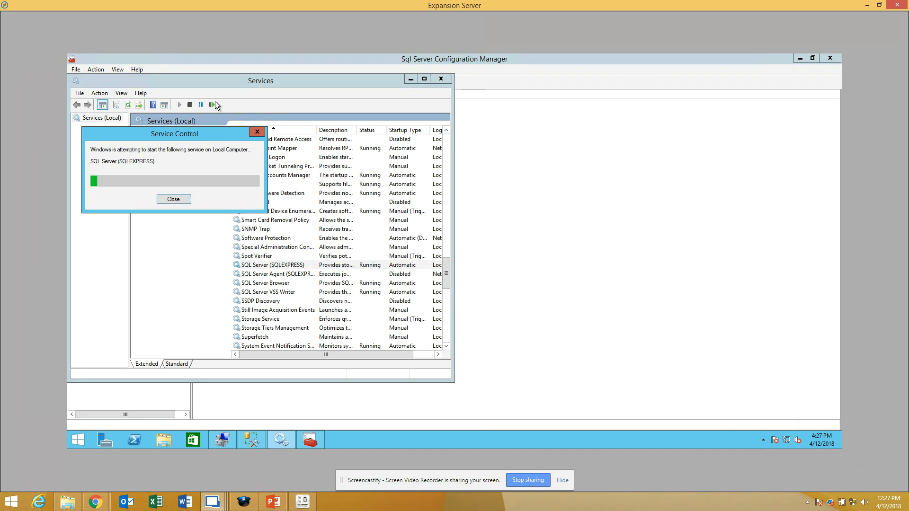
Step: Try to restart the Genetec Server service on the Expansion Server
scroll(281, 243, "up", 12)
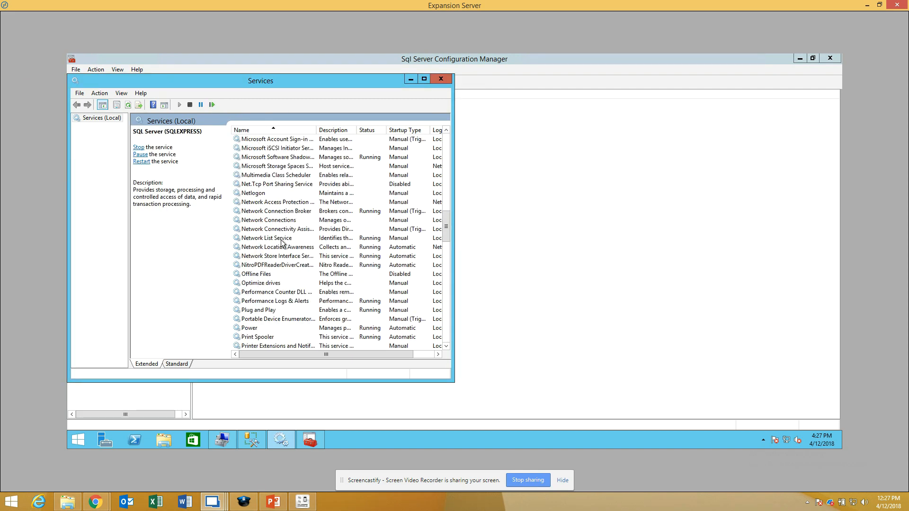
key("g")
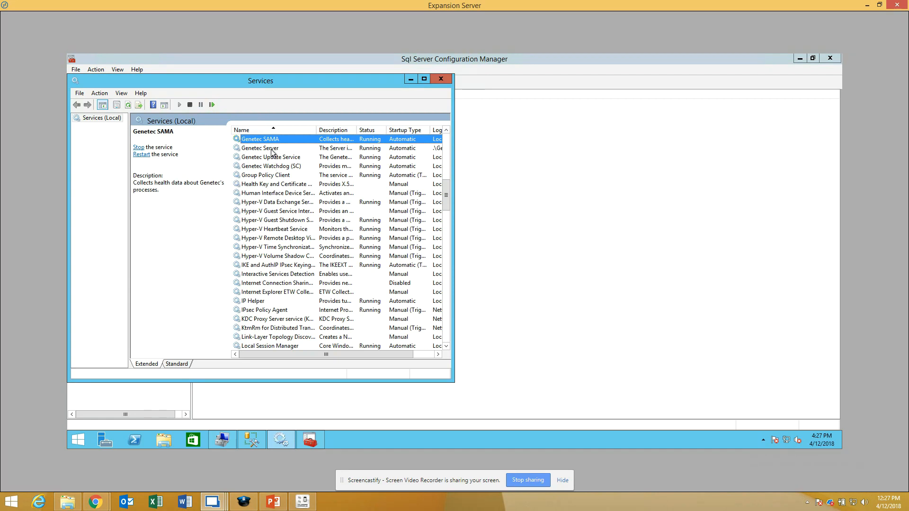
left_click(273, 150)
left_click(214, 104)
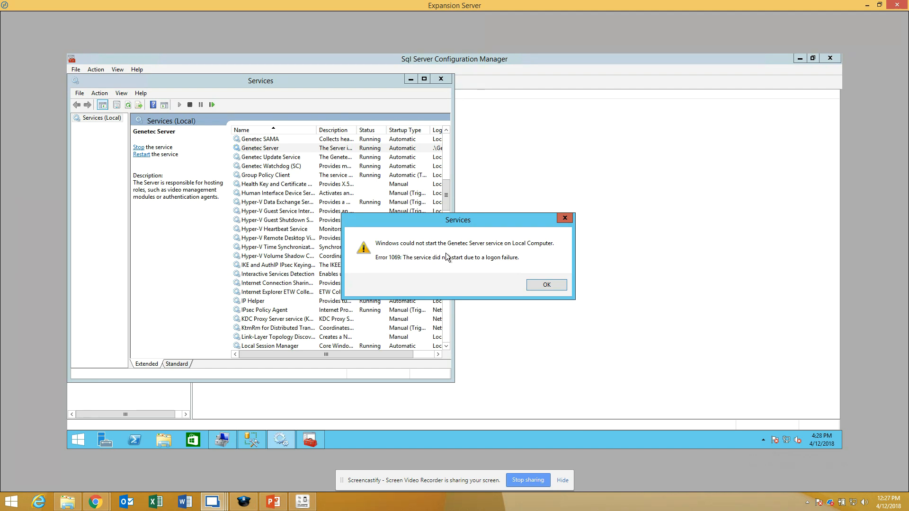
left_click(538, 284)
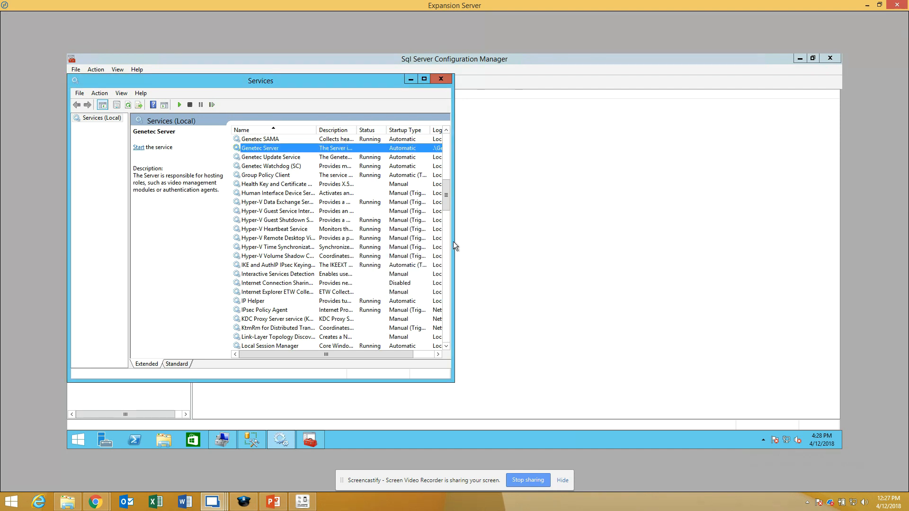
Step: Re-enter and confirm the GenetecUSR logon password for the Genetec Server service, apply it, and start the service
right_click(320, 154)
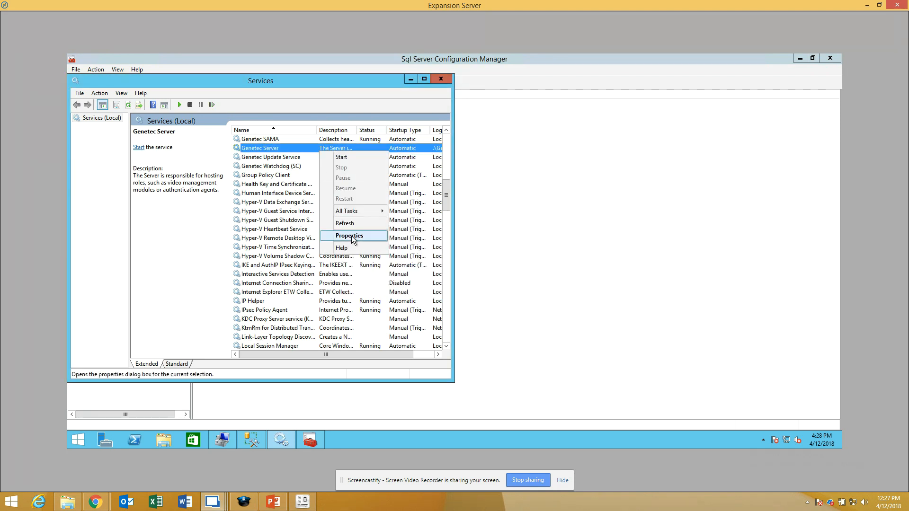
left_click(351, 236)
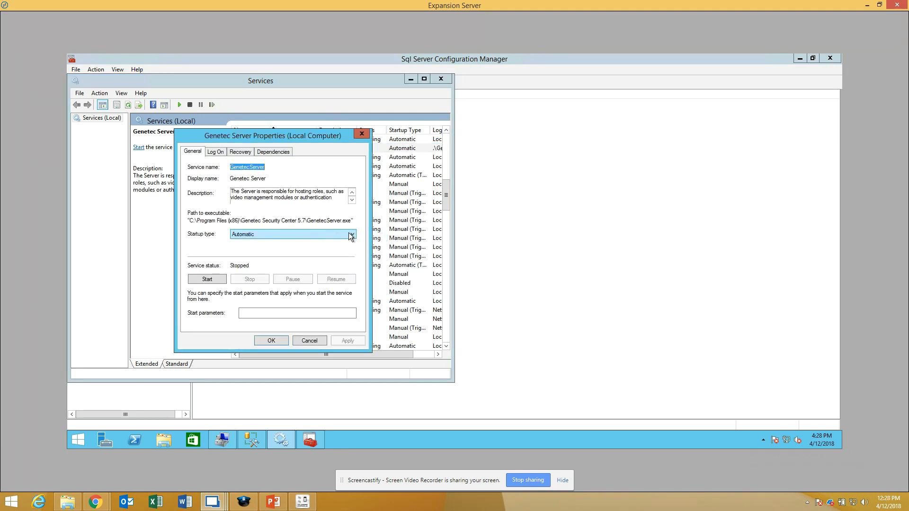
left_click(215, 151)
double_click(312, 214)
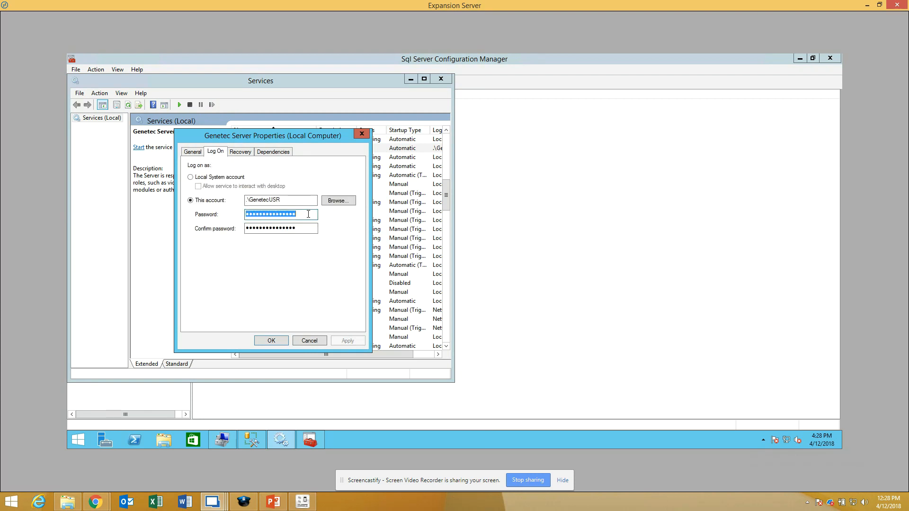
key("BackSpace")
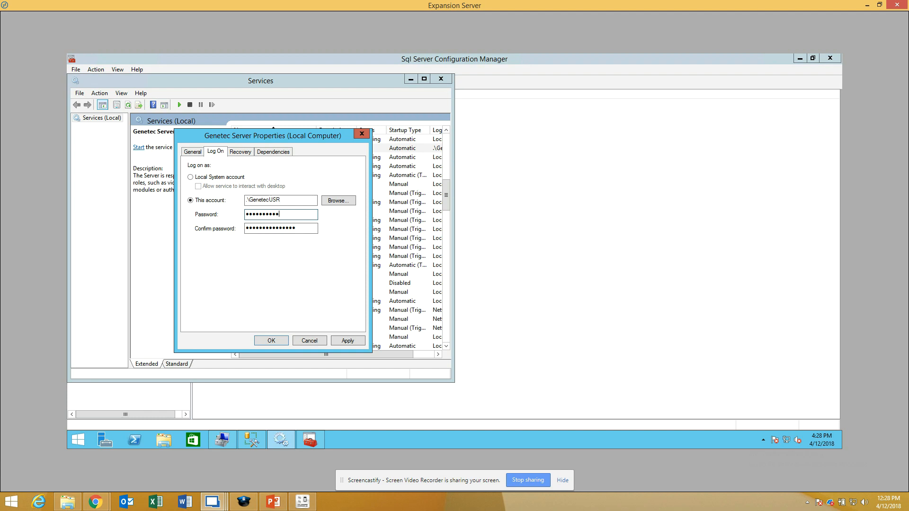
key("Tab")
key("ctrl+v")
left_click(339, 344)
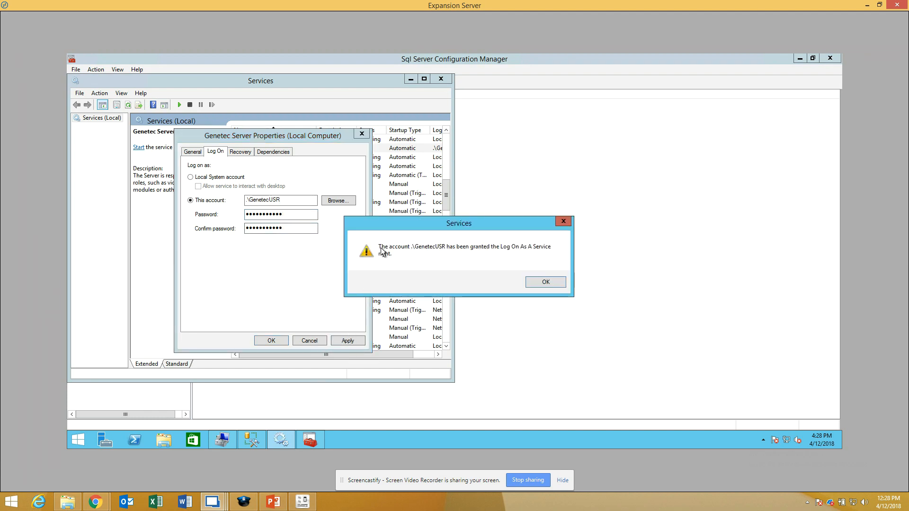
left_click(544, 284)
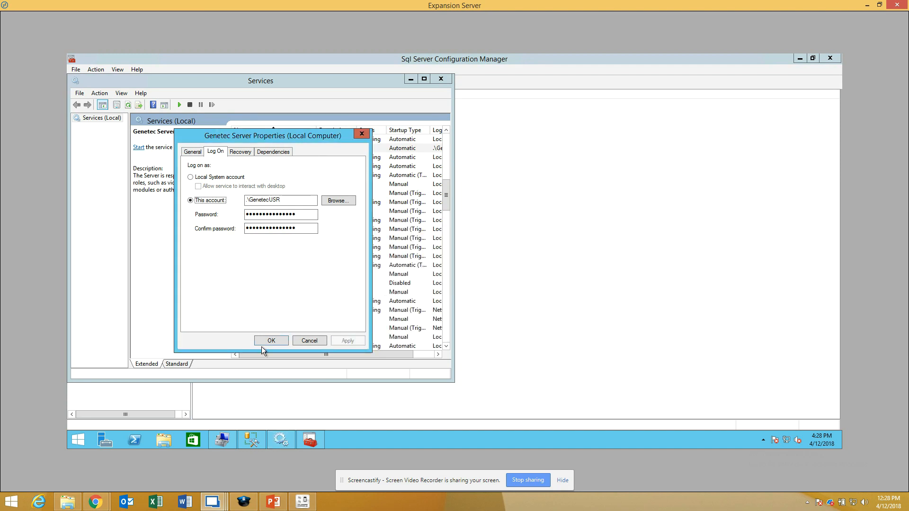
left_click(277, 339)
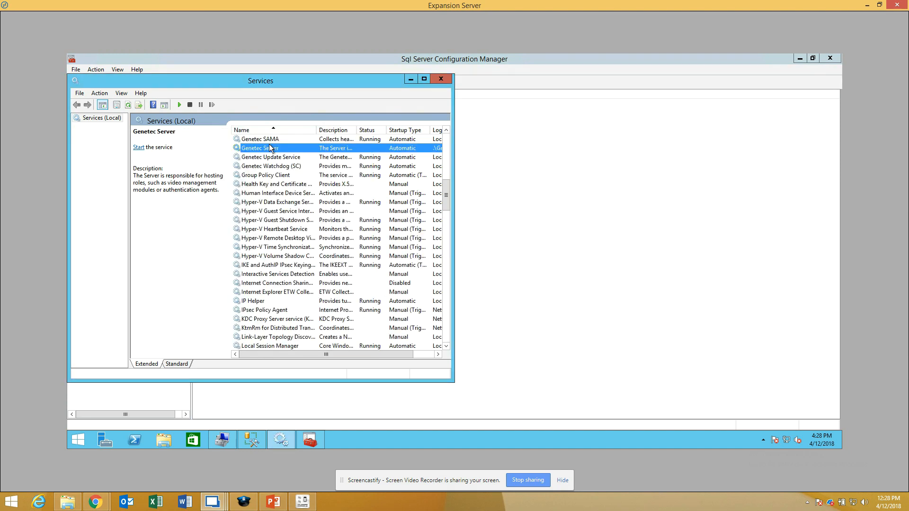
left_click(177, 105)
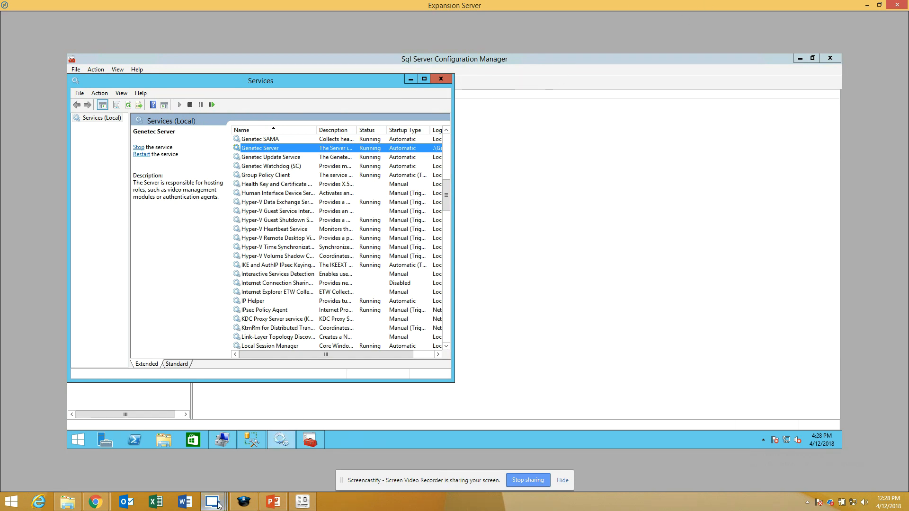
Step: Switch to the Main Server and open the logon settings of its Genetec Server service in the Services console
mouse_move(217, 504)
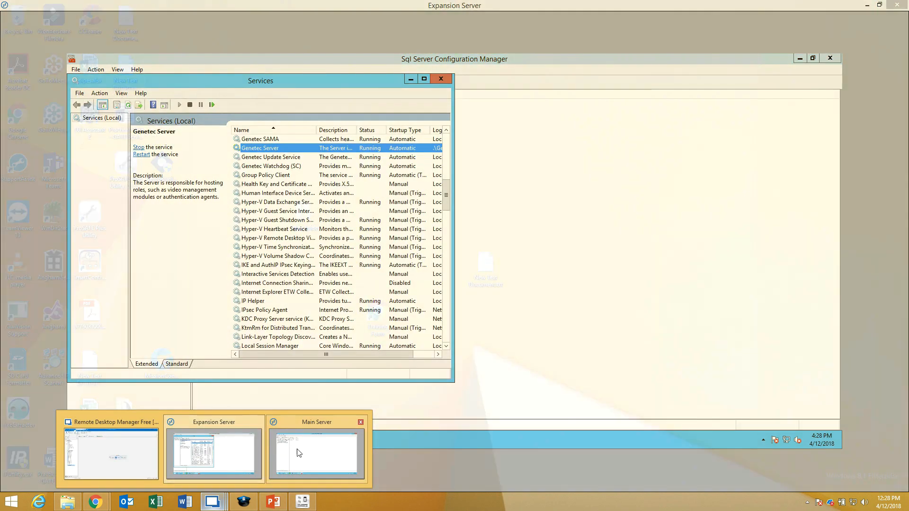
left_click(298, 453)
left_click(263, 441)
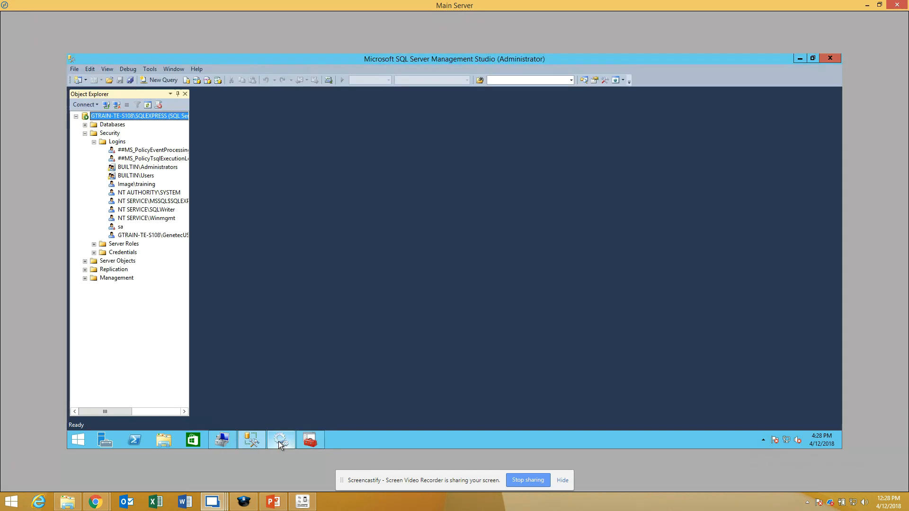
left_click(280, 440)
left_click(293, 193)
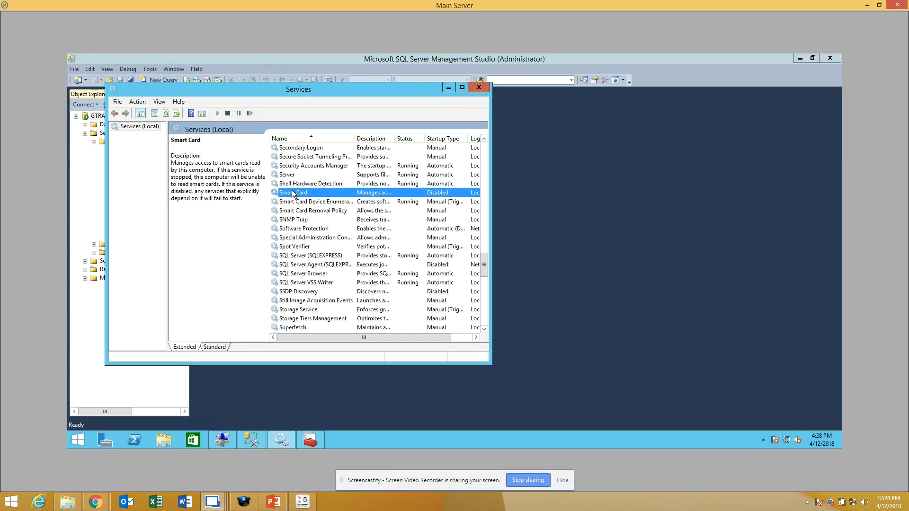
key("g")
left_click(312, 158)
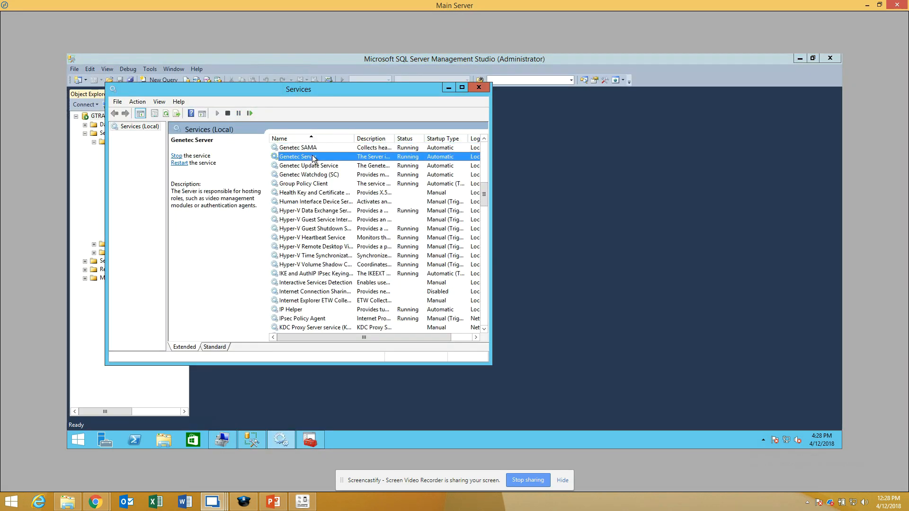
double_click(313, 157)
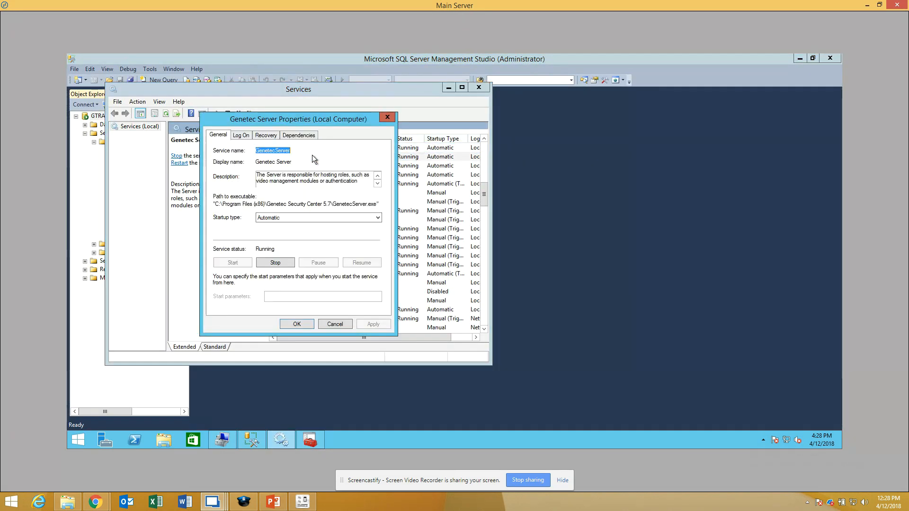
left_click(241, 135)
Step: Set the Genetec Server service to log on with the local GenetecUSR account found through the user search
left_click(228, 186)
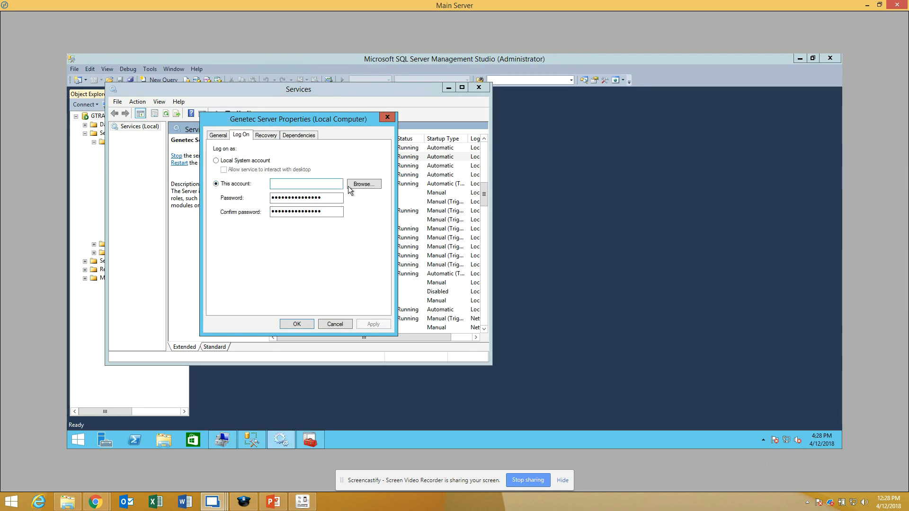
left_click(357, 184)
left_click(233, 236)
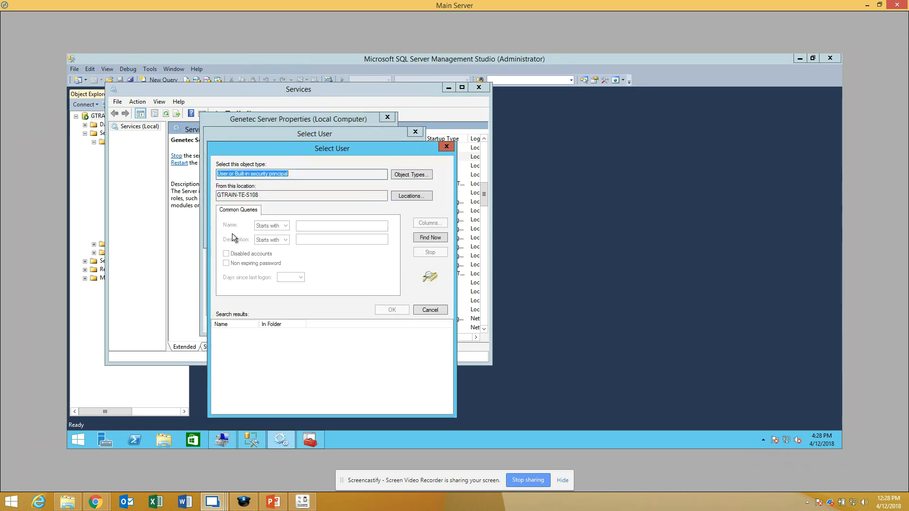
left_click(429, 237)
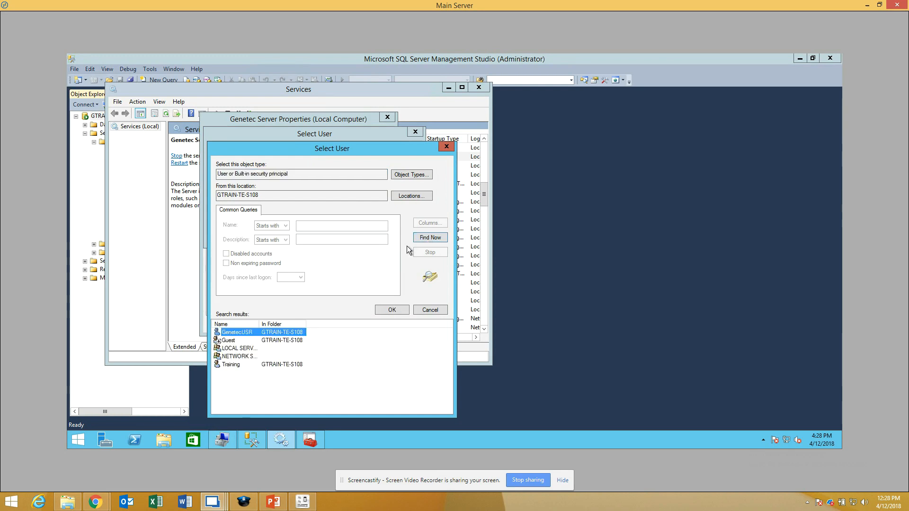
double_click(242, 333)
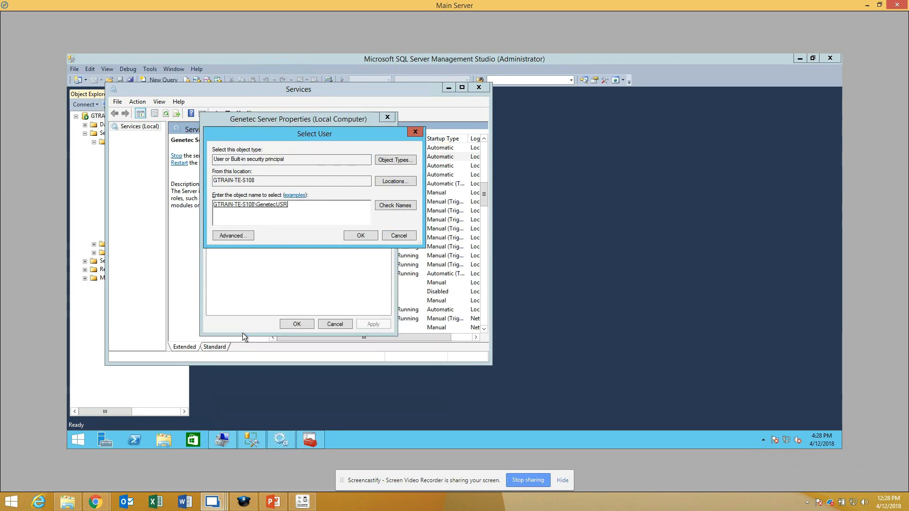
left_click(362, 236)
Step: Enter and confirm the GenetecUSR account password for the Main Server's Genetec Server service, then apply the new logon
double_click(309, 196)
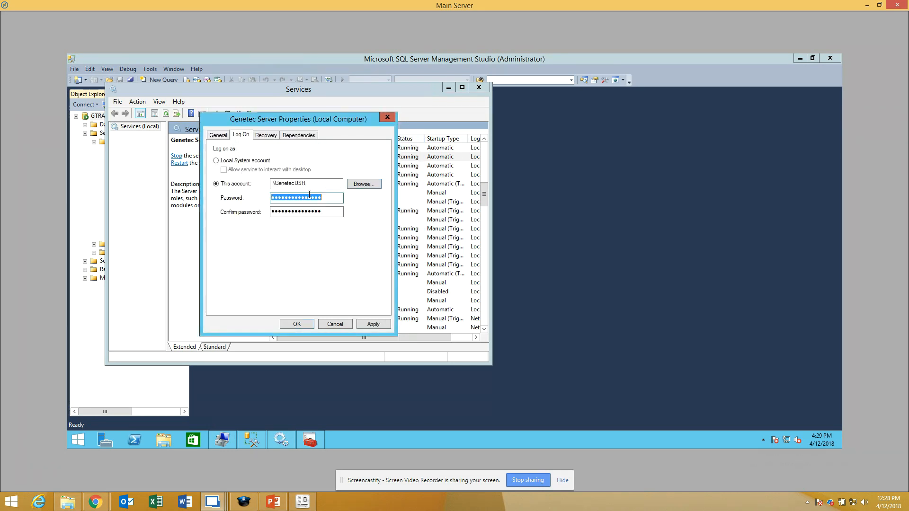
type("•••••••••••")
key("Tab")
type("•••••••")
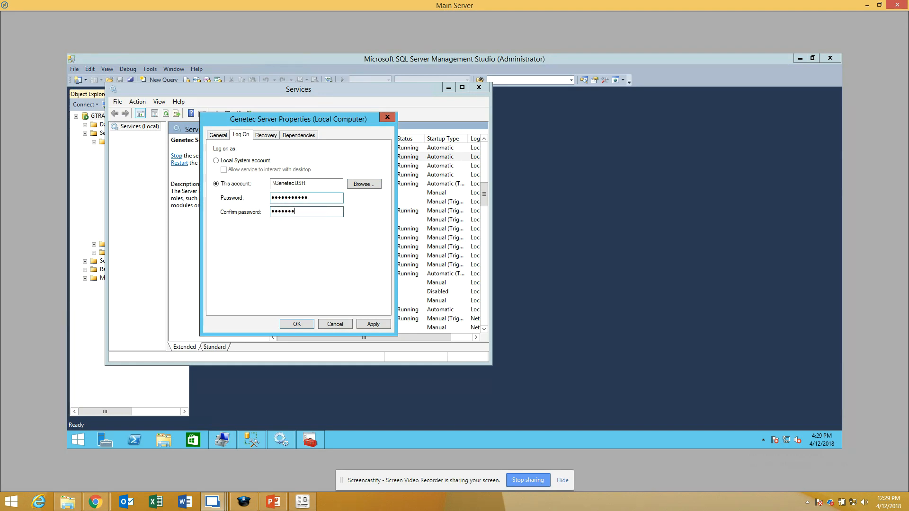
type("••••")
left_click(379, 326)
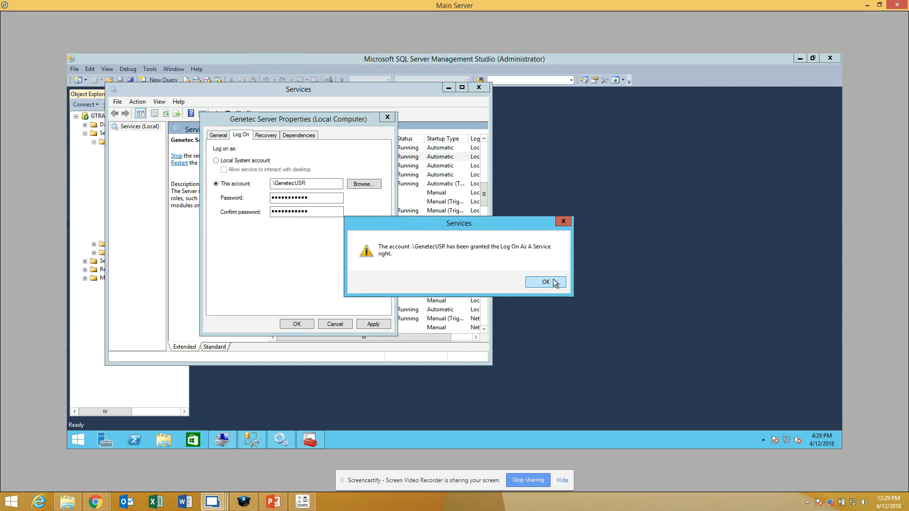
left_click(553, 280)
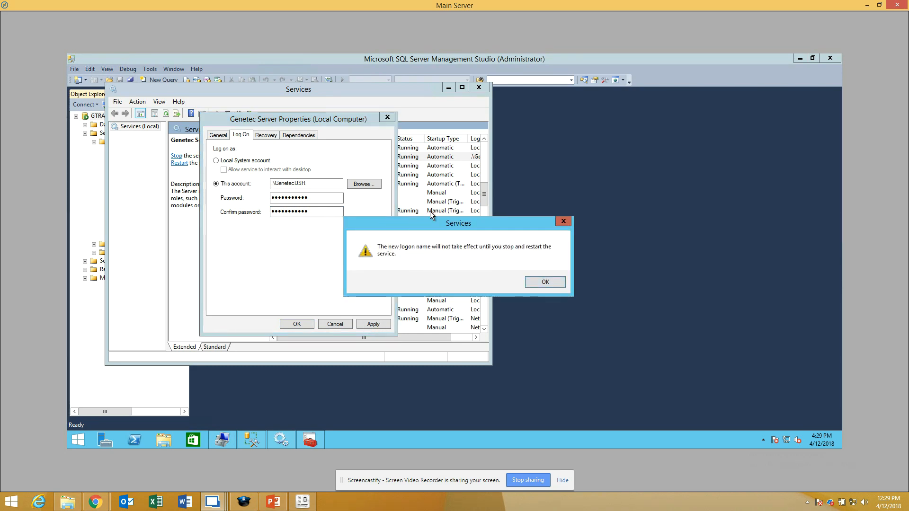
left_click(549, 283)
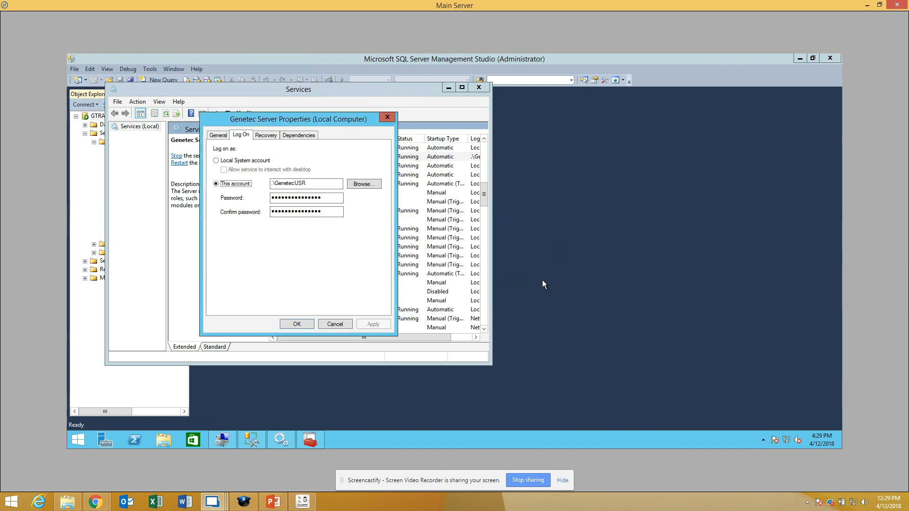
left_click(297, 323)
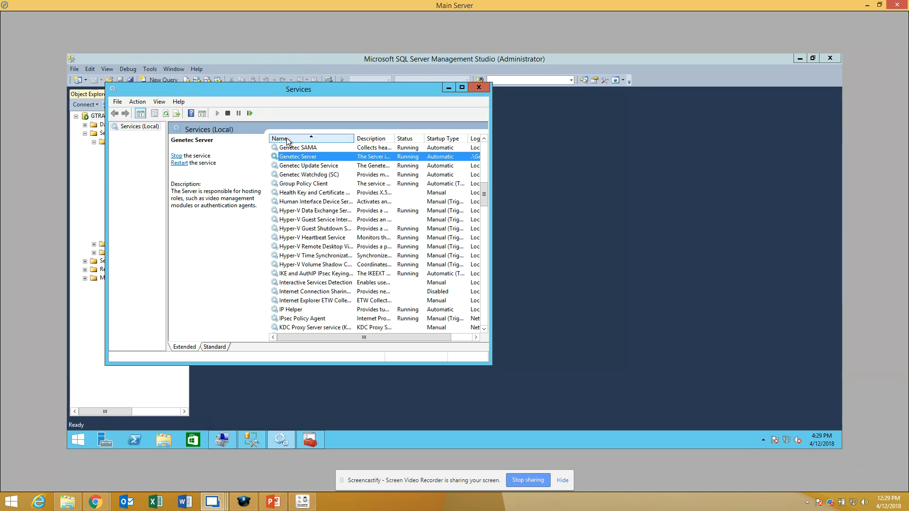
Step: Restart the SQL Server Browser and SQL Server (SQLEXPRESS) services on the Main Server
scroll(311, 203, "down", 7)
left_click(305, 248)
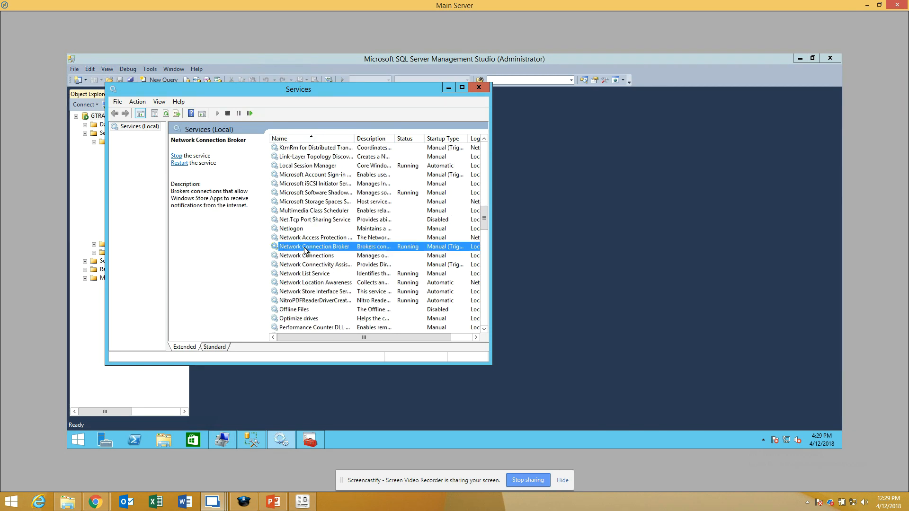
key("s")
scroll(306, 248, "down", 7)
scroll(303, 242, "up", 5)
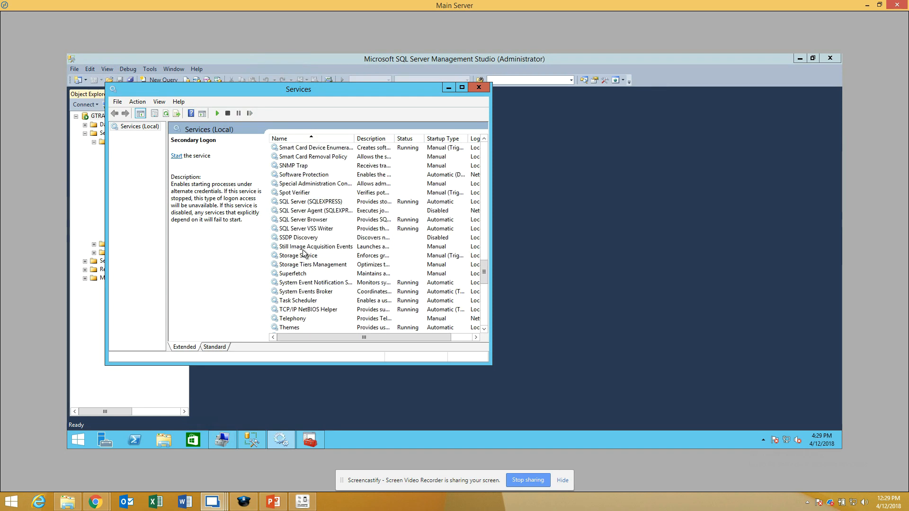
left_click(310, 220)
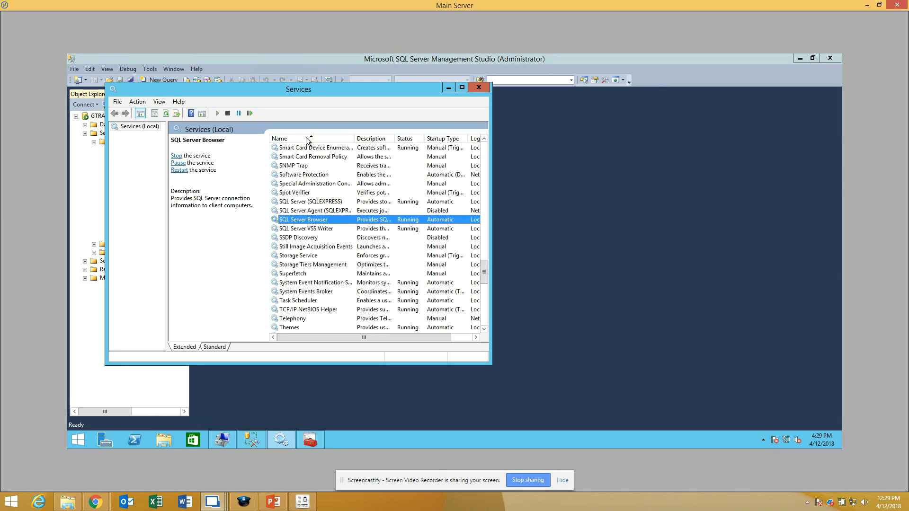
left_click(248, 115)
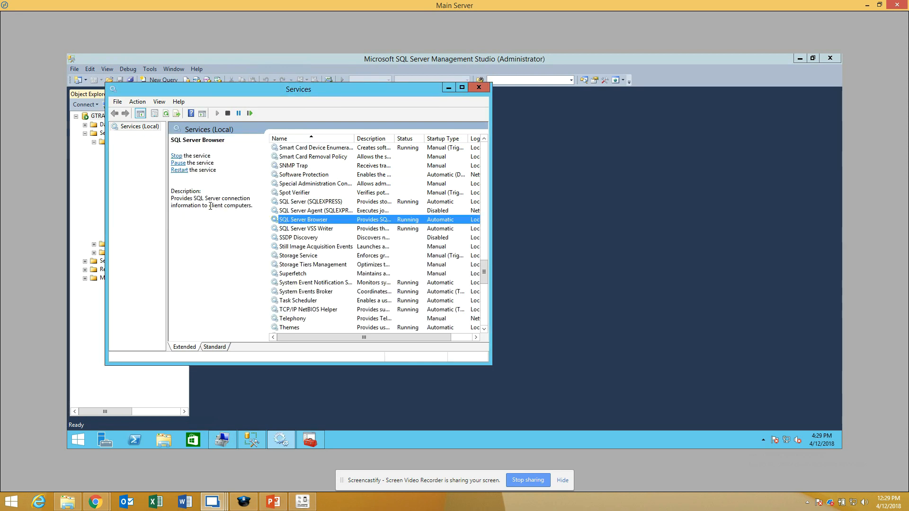
left_click(312, 203)
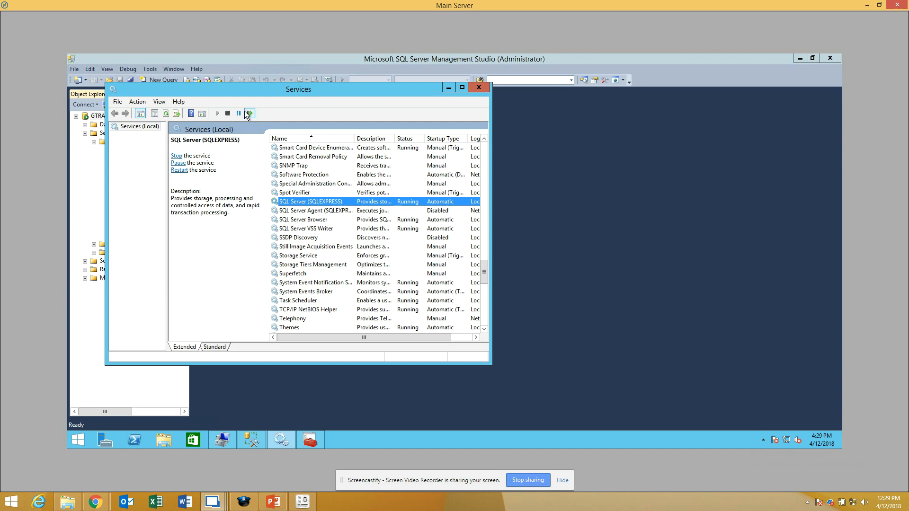
left_click(249, 113)
Step: Restart the Genetec Server service on the Main Server
scroll(347, 213, "up", 5)
scroll(347, 213, "up", 12)
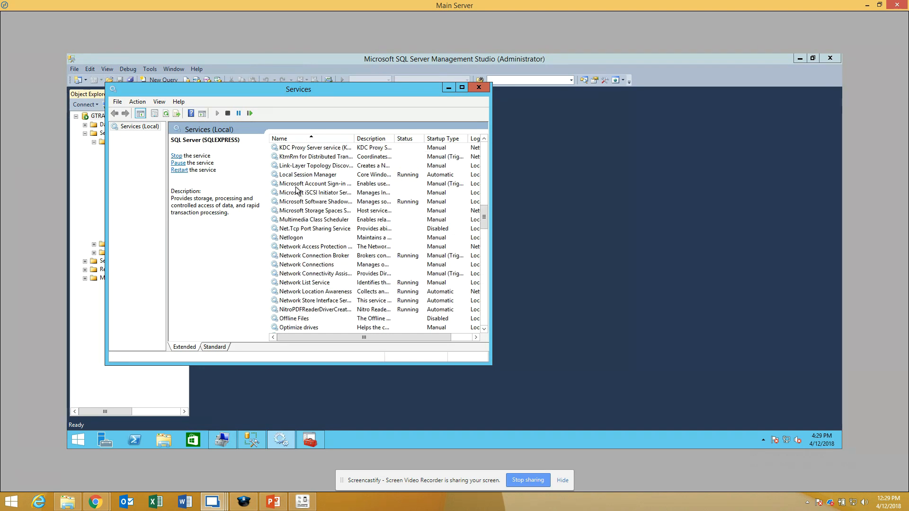
left_click(320, 185)
key("s")
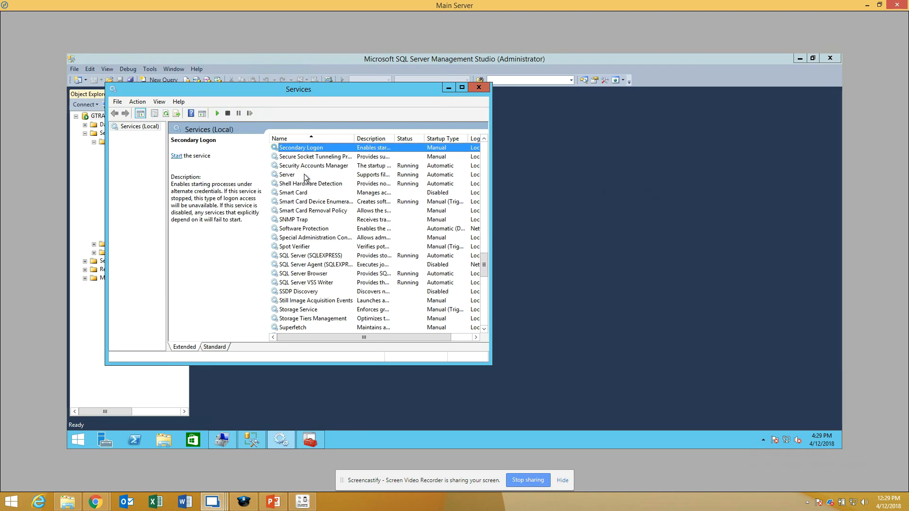
scroll(299, 188, "up", 4)
key("Down")
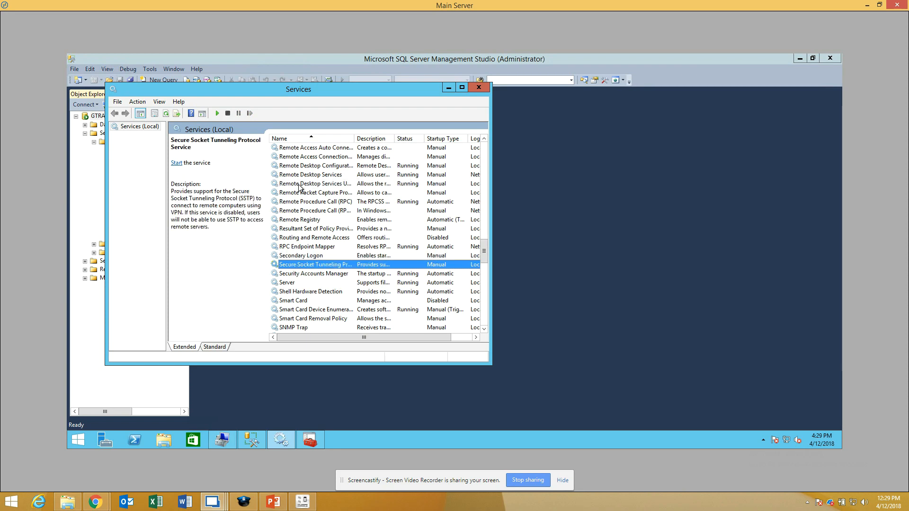
key("g")
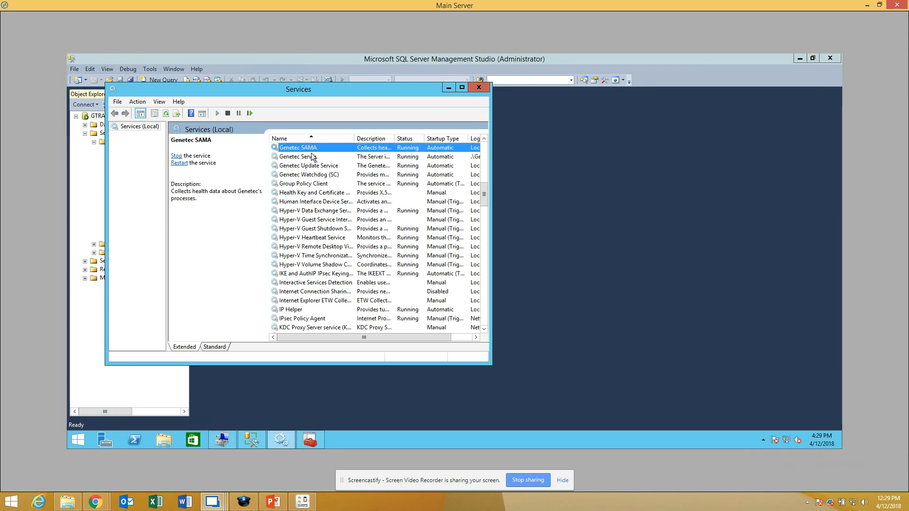
left_click(312, 166)
left_click(313, 157)
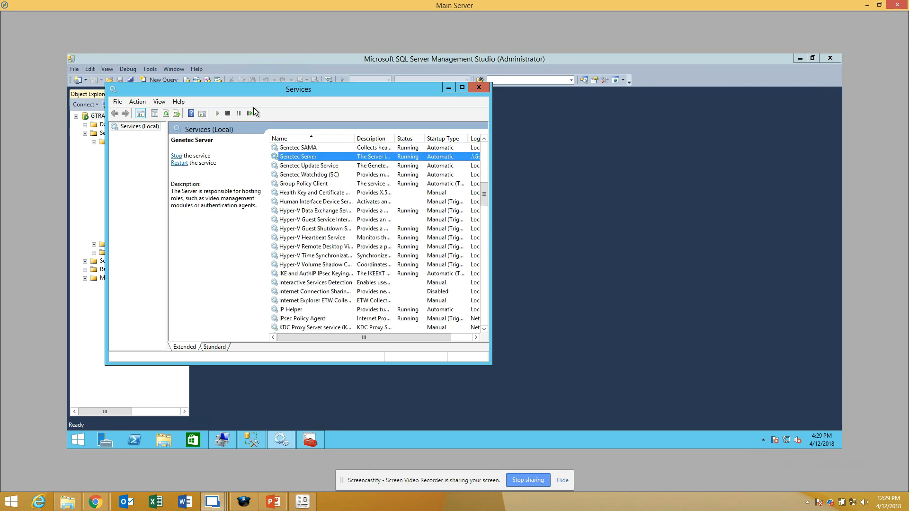
left_click(250, 113)
left_click(229, 245)
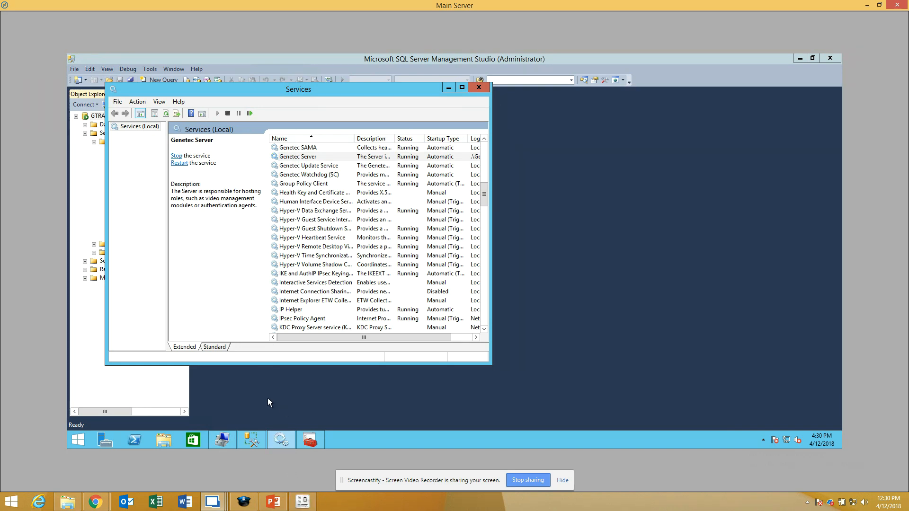
Step: Review the Remote Database Connection checklist in the PowerPoint presentation and switch to the Expansion Server
left_click(274, 504)
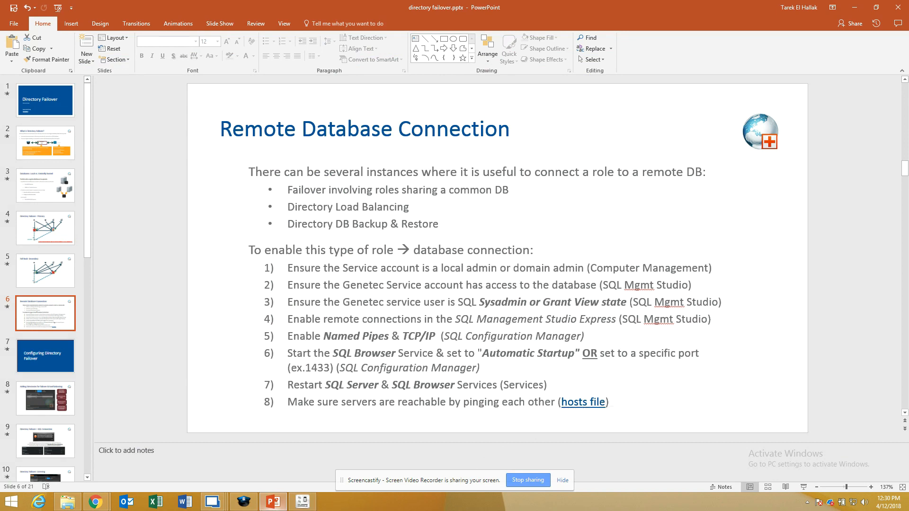
mouse_move(592, 403)
mouse_move(242, 506)
left_click(229, 447)
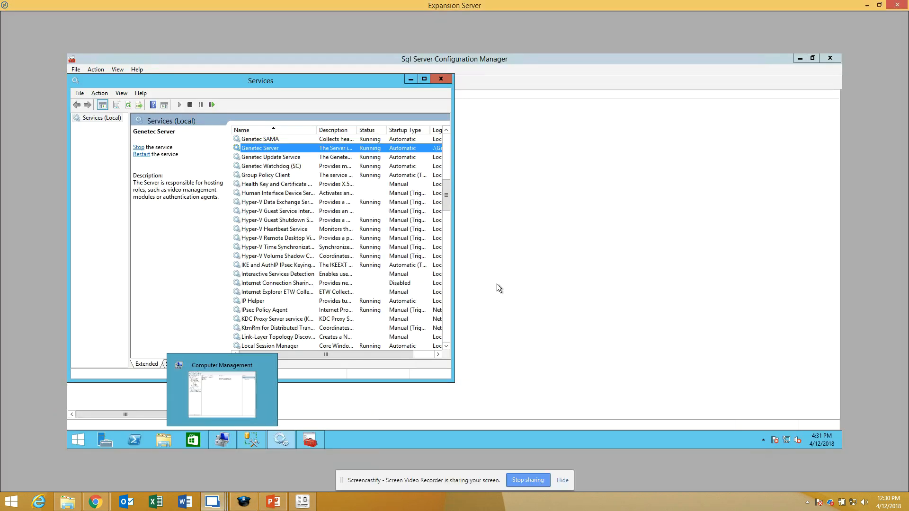
left_click(71, 442)
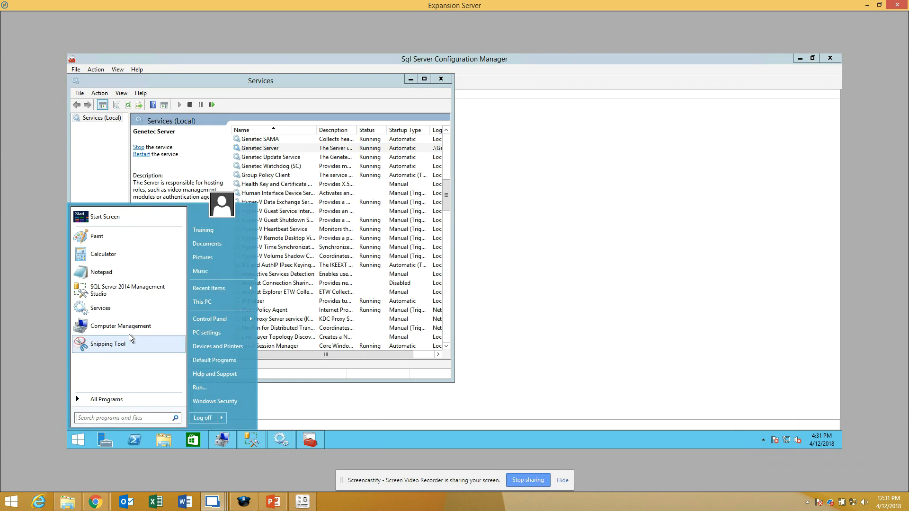
left_click(108, 402)
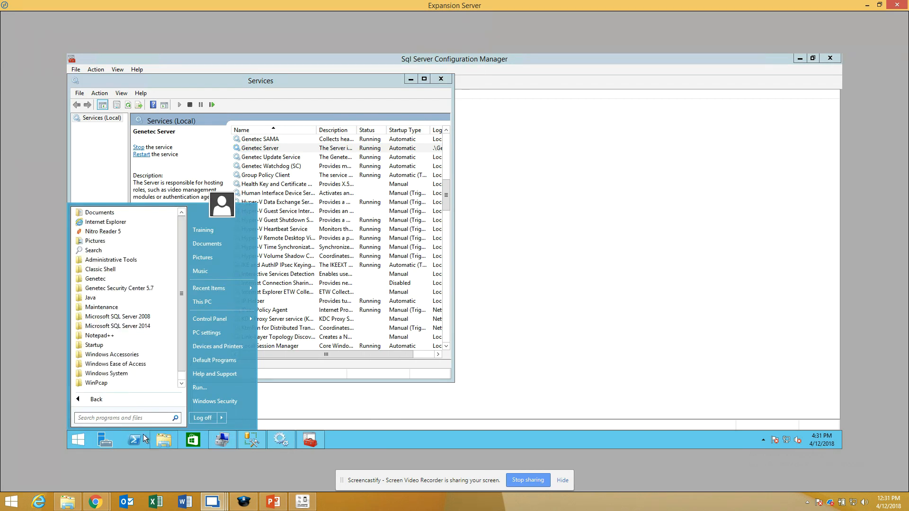
key("c")
key("m")
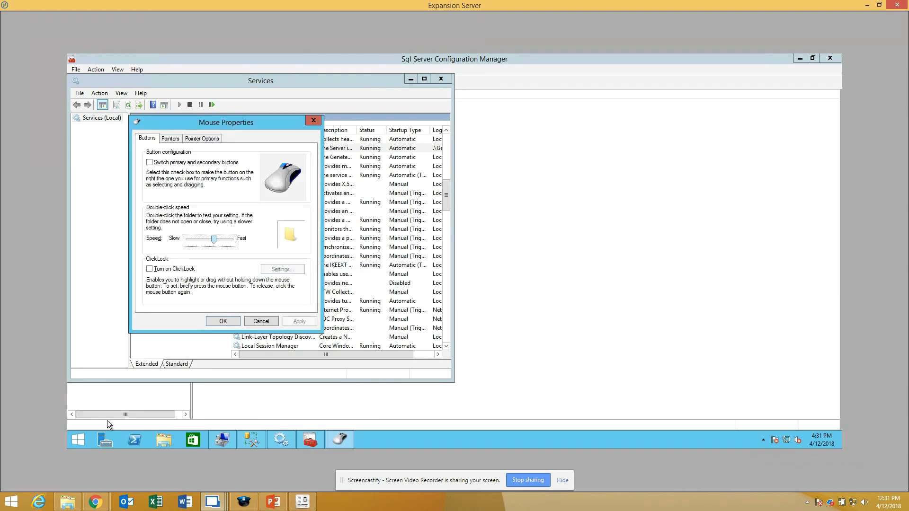
left_click(261, 321)
Step: Open a command prompt on the Expansion Server and ping 192.168.100.108
left_click(87, 437)
type("cmd")
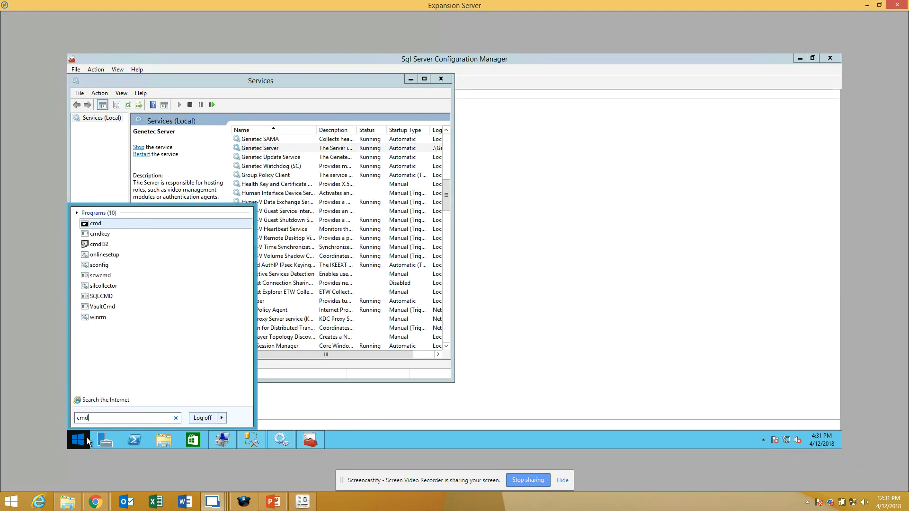
left_click(107, 225)
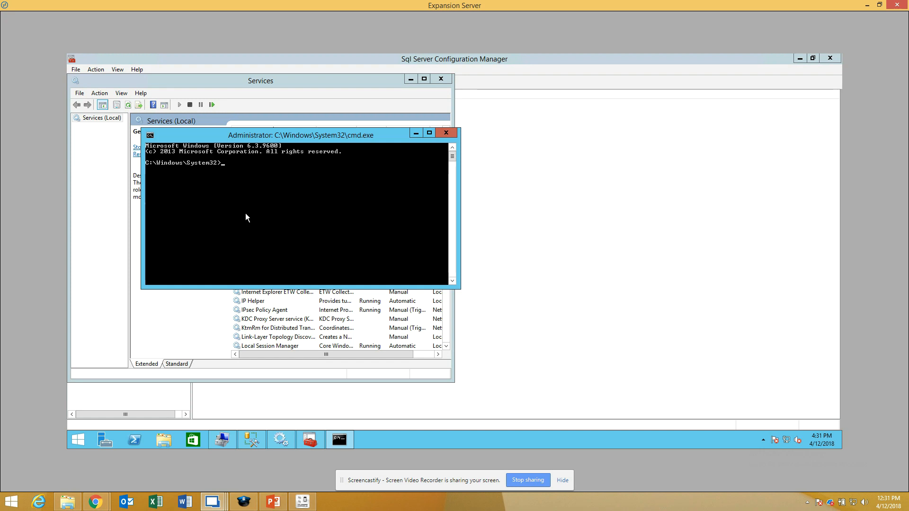
type("ping ")
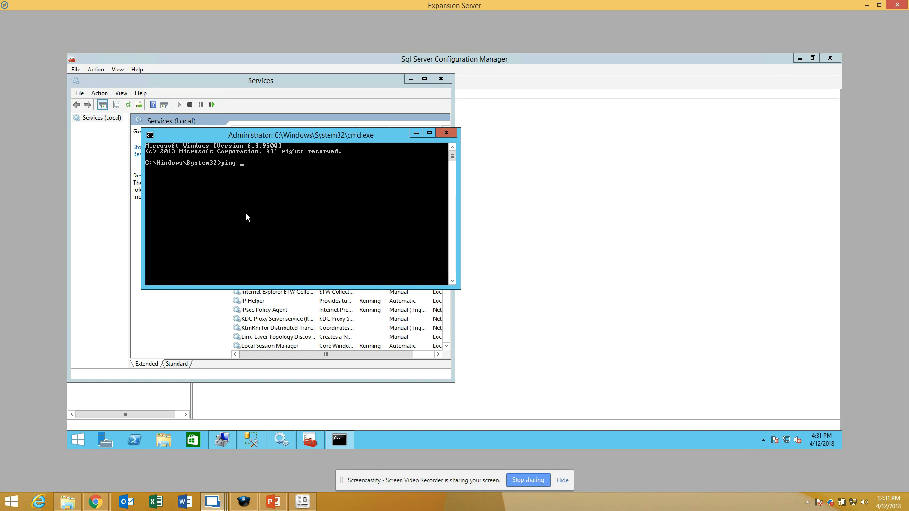
type("192.168.100.108")
key("Return")
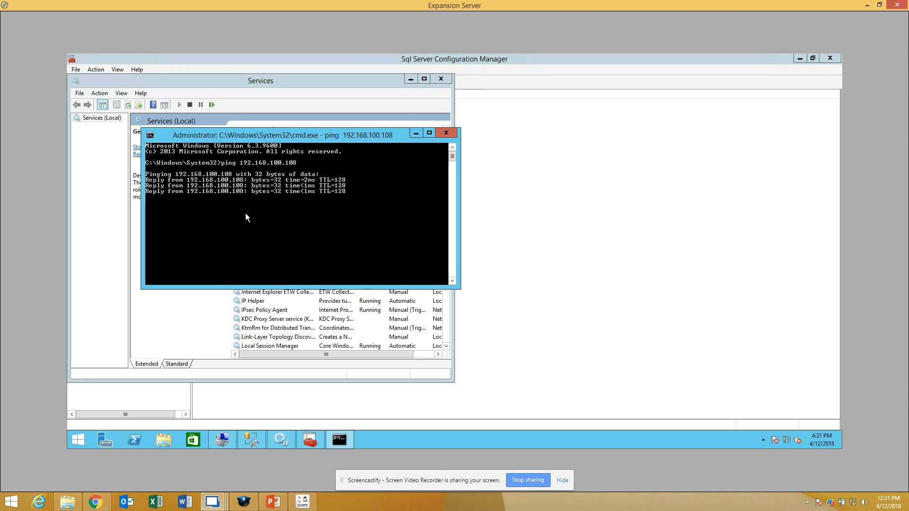
Step: Ping the Main Server by its host name, Gtrain-te-s108, instead of its IP address
key("Up")
key("BackSpace")
key("BackSpace")
key("BackSpace")
key("BackSpace")
key("BackSpace")
key("BackSpace")
key("BackSpace")
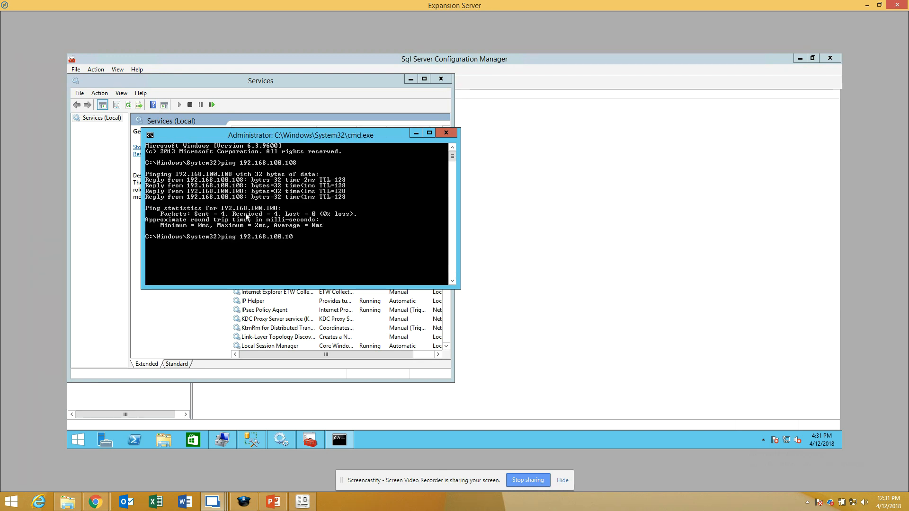
key("BackSpace")
key("BackSpace")
type("Gtrain")
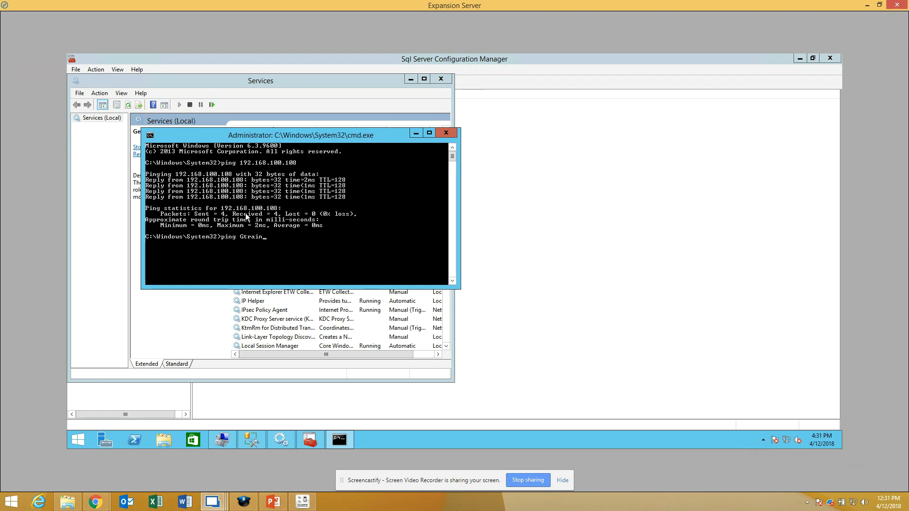
type("-te-s108")
key("Return")
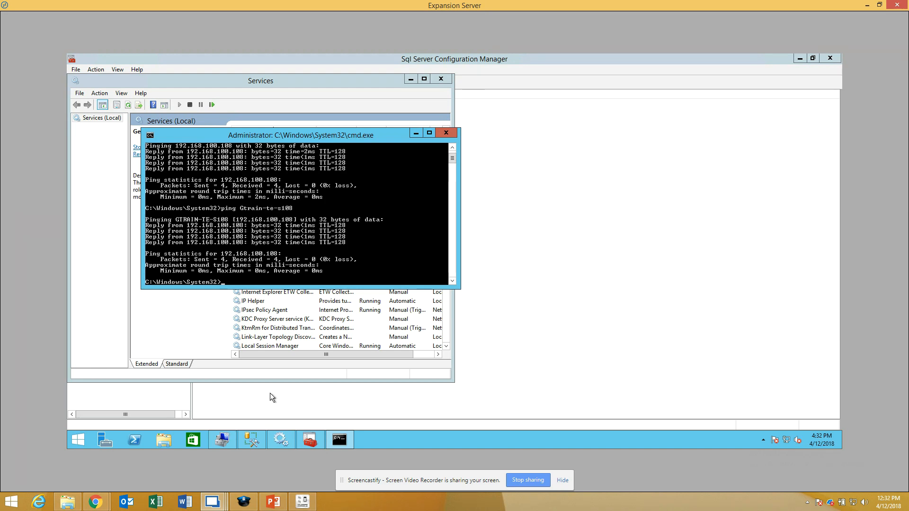
Step: Open the hosts file from C:\Windows\System32\drivers\etc on the Expansion Server in Notepad
left_click(158, 443)
left_click(547, 284)
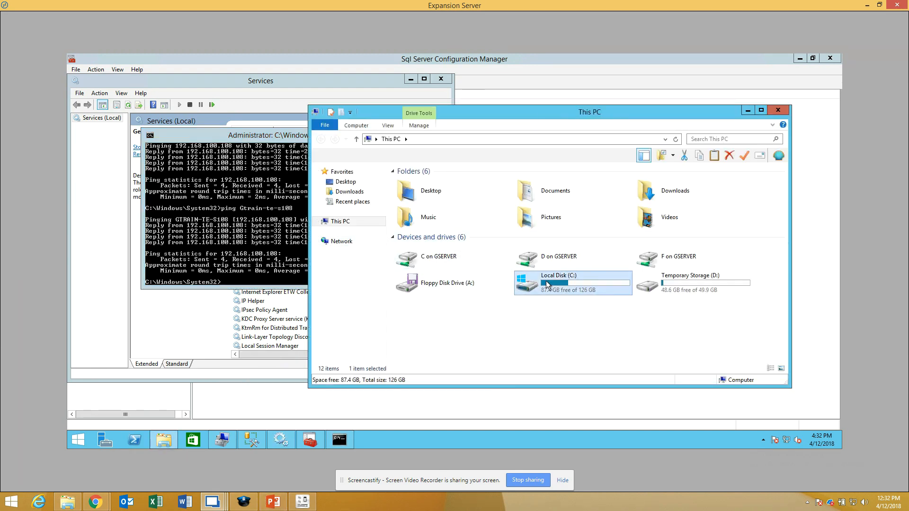
double_click(546, 284)
double_click(424, 272)
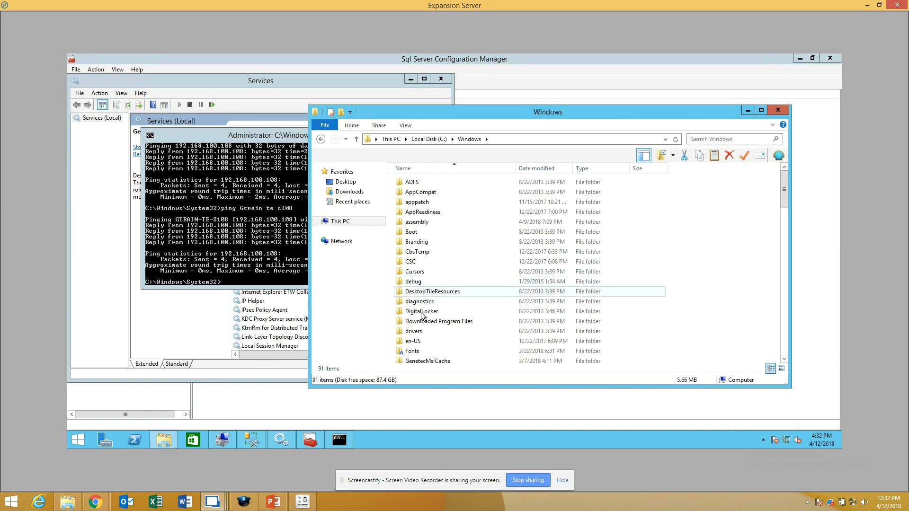
key("s")
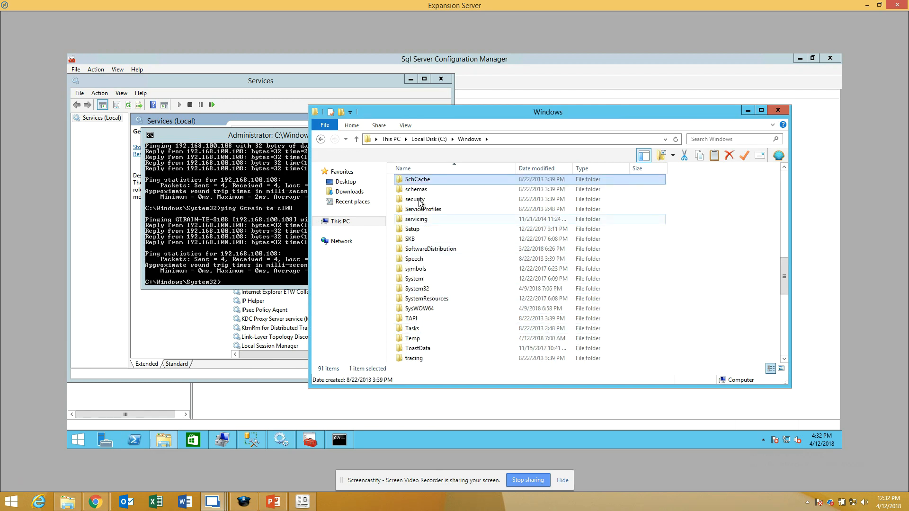
double_click(422, 287)
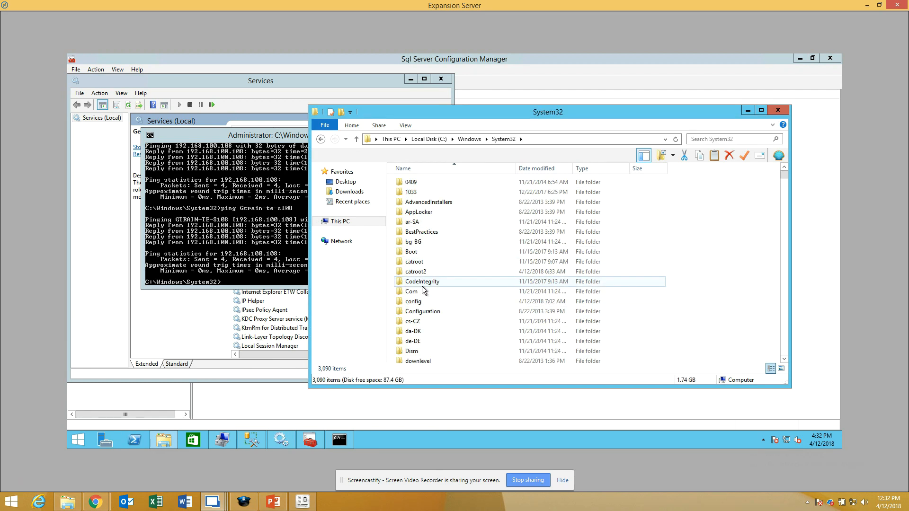
key("d")
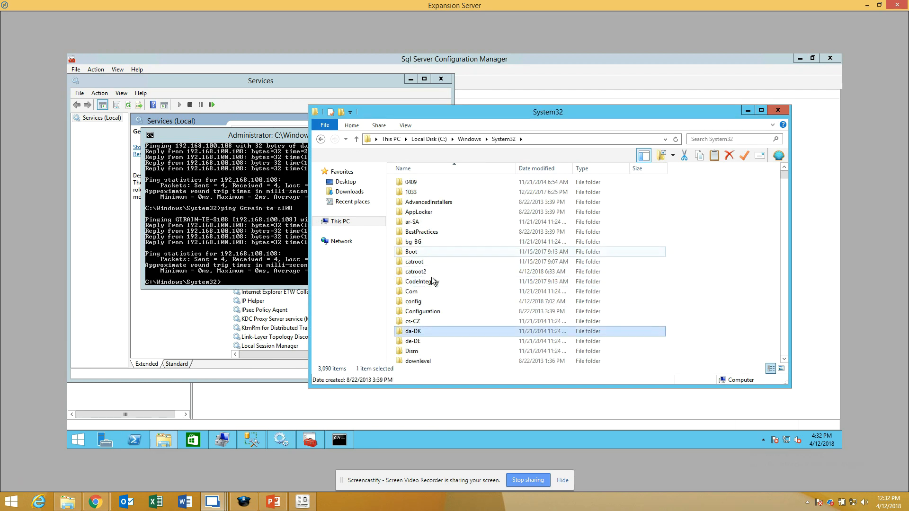
scroll(422, 361, "down", 1)
double_click(422, 348)
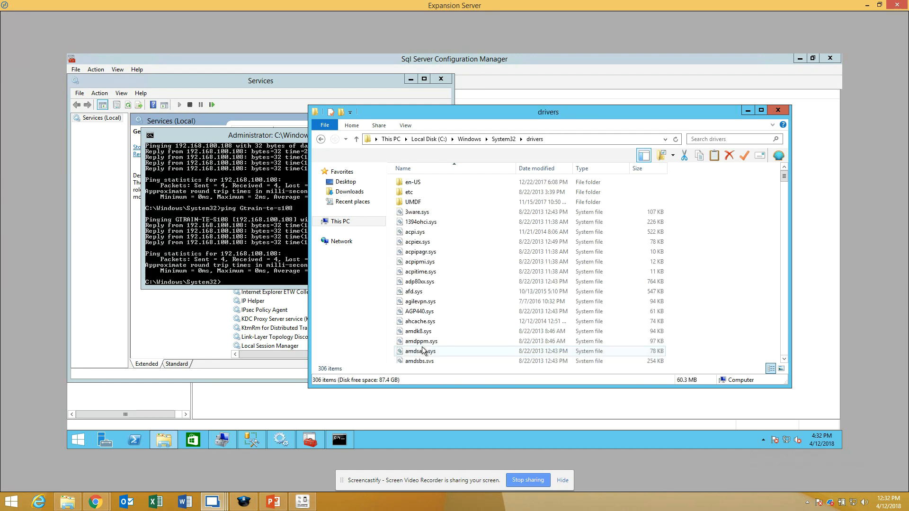
double_click(416, 193)
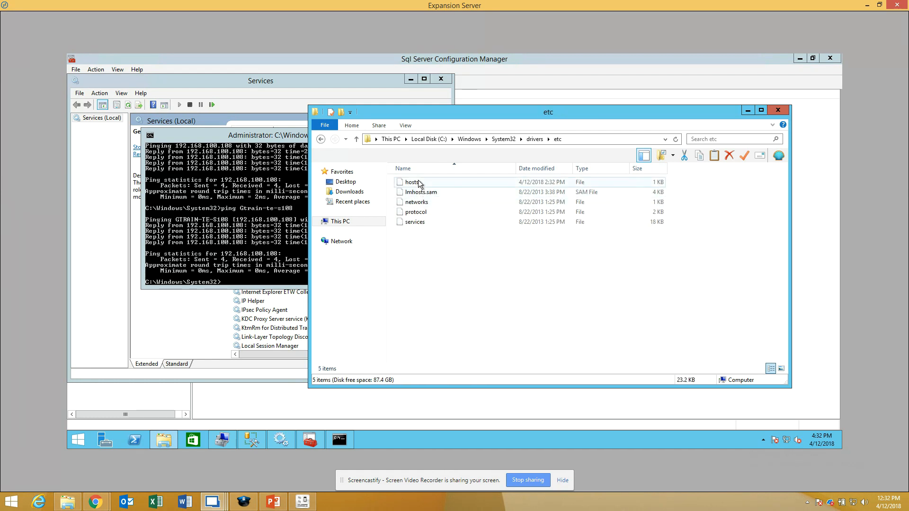
double_click(420, 182)
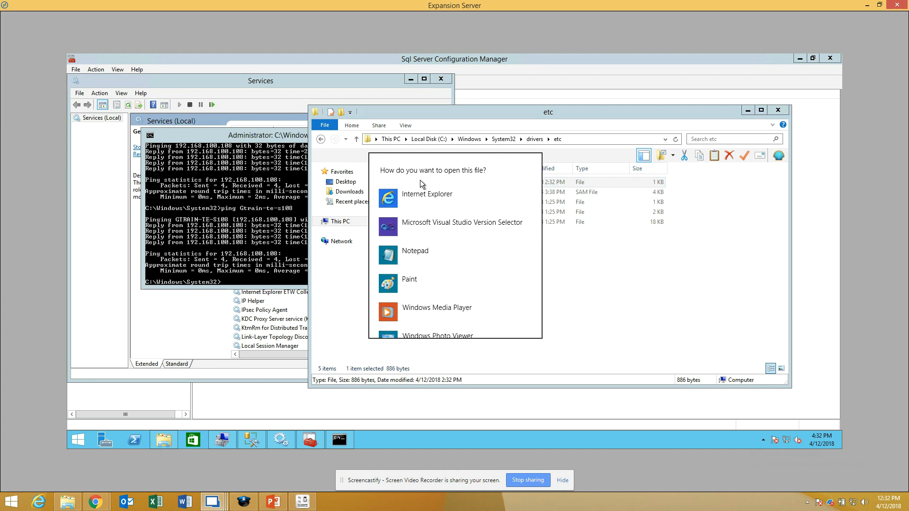
left_click(410, 264)
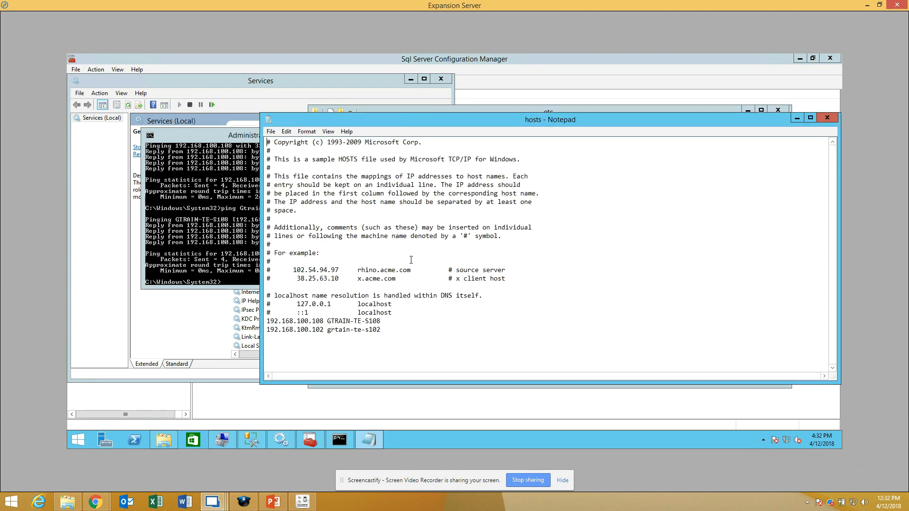
Step: Examine the server IP-to-name mappings at the end of the hosts file and the commented lines above them
left_click_drag(512, 123, 527, 101)
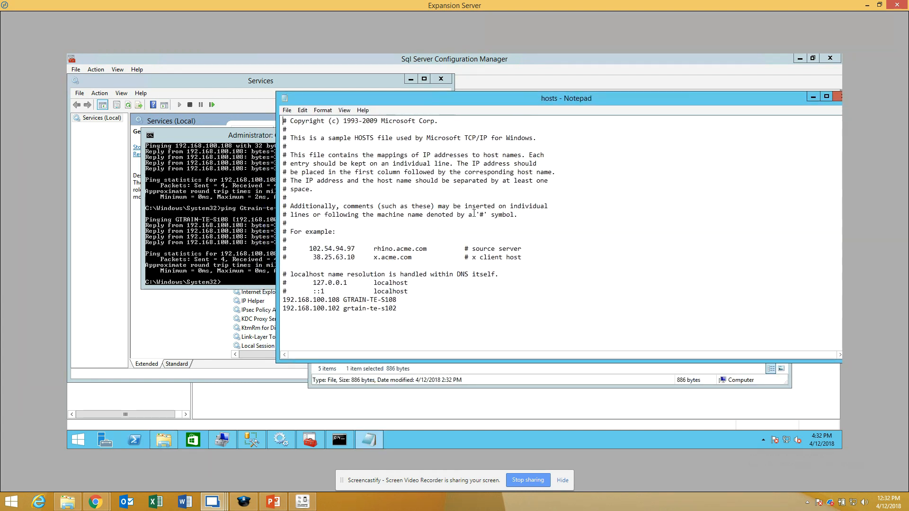
left_click_drag(402, 310, 284, 303)
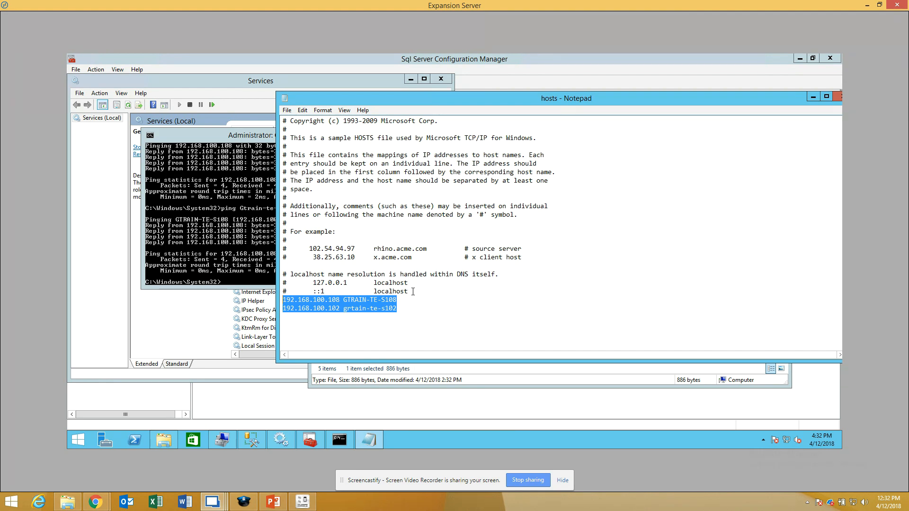
left_click_drag(413, 291, 271, 87)
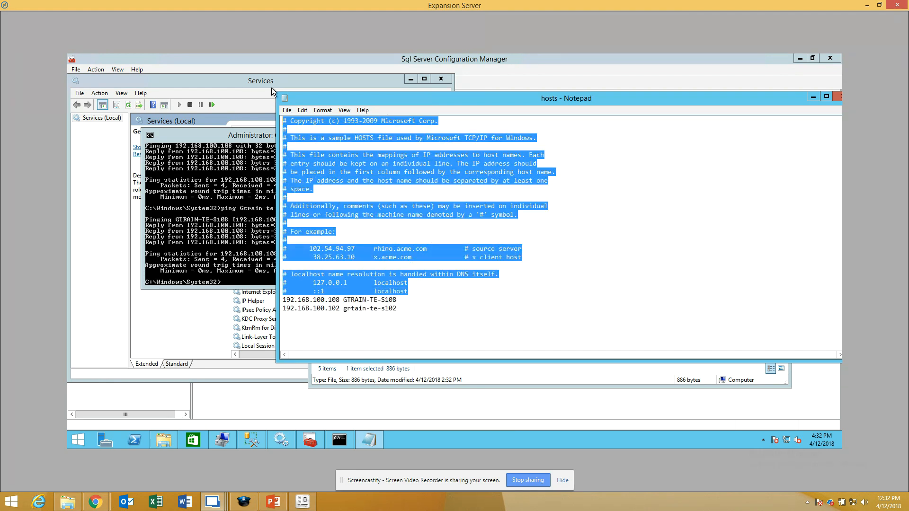
left_click(409, 294)
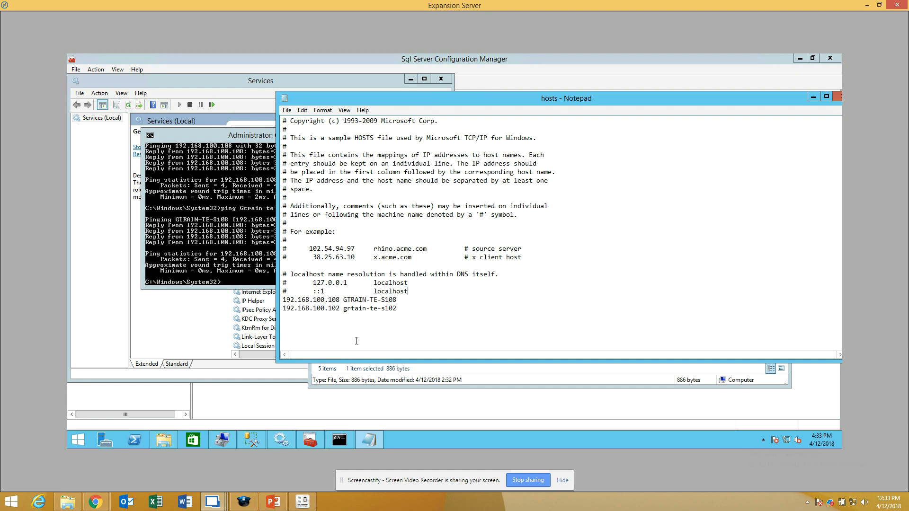
Step: Close the hosts file in Notepad and switch to PowerPoint to review the Remote Database Connection slide
left_click_drag(582, 98, 505, 106)
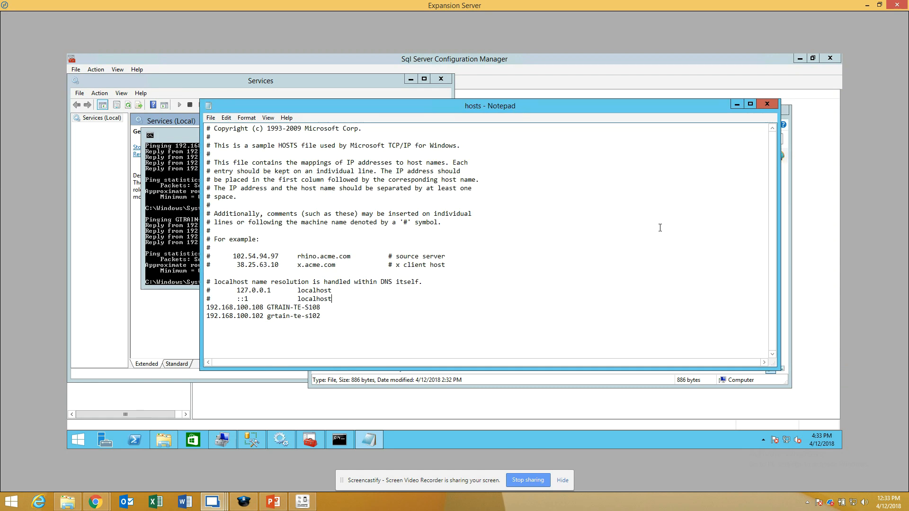
left_click(765, 105)
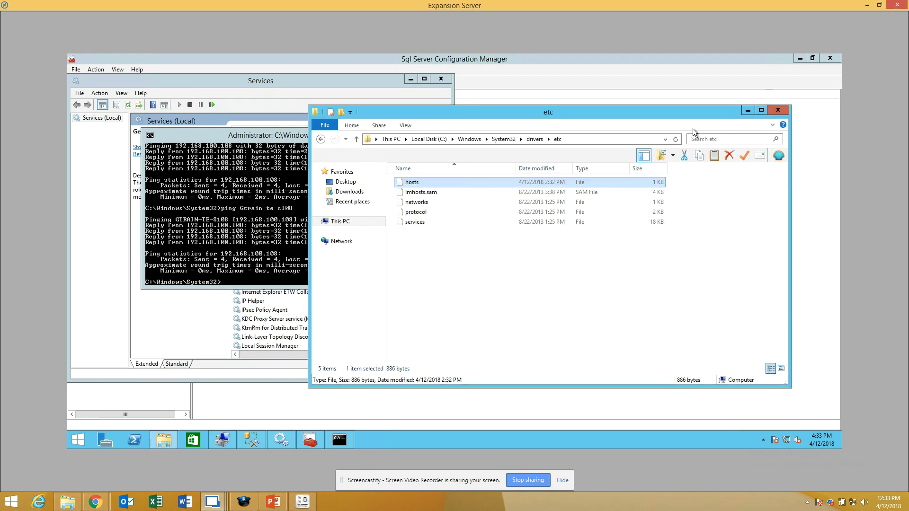
left_click(559, 254)
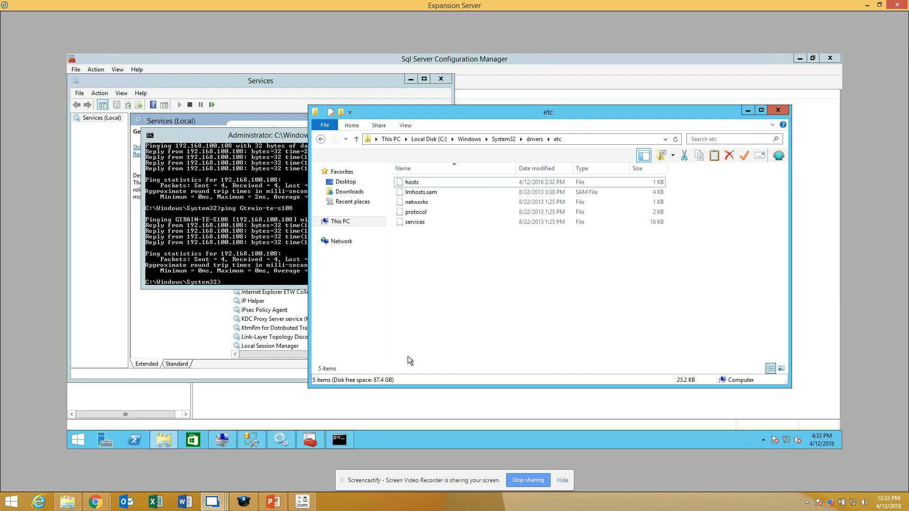
left_click(272, 501)
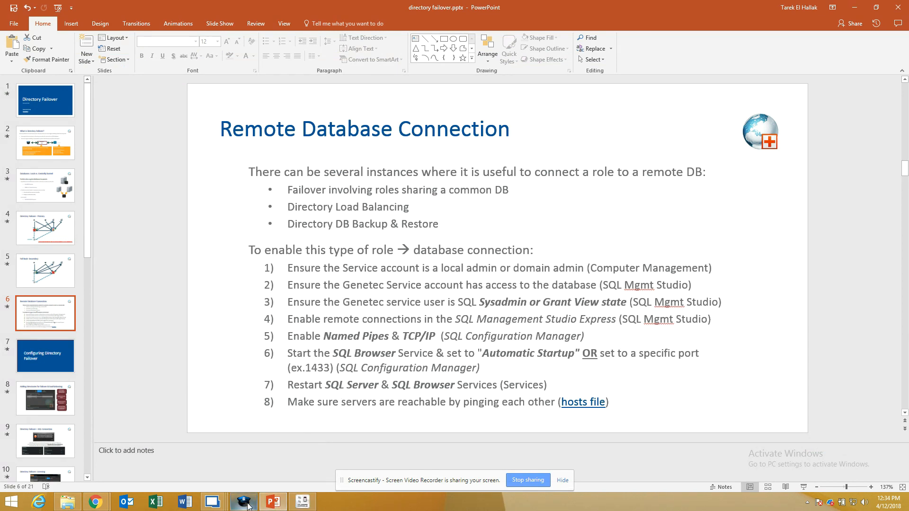
Step: Switch to the Main Server session and open Genetec Server Admin from the Genetec Security Center 5.7 programs
mouse_move(213, 504)
left_click(321, 444)
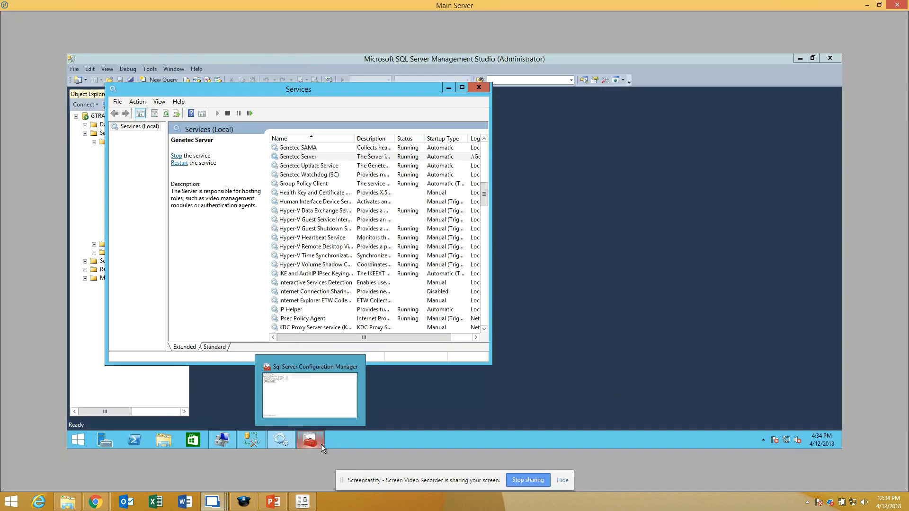
left_click(78, 441)
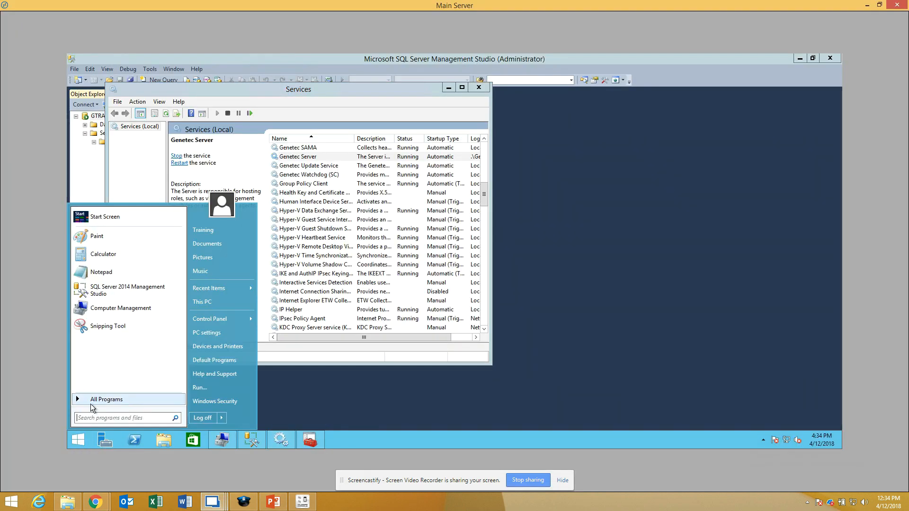
mouse_move(90, 404)
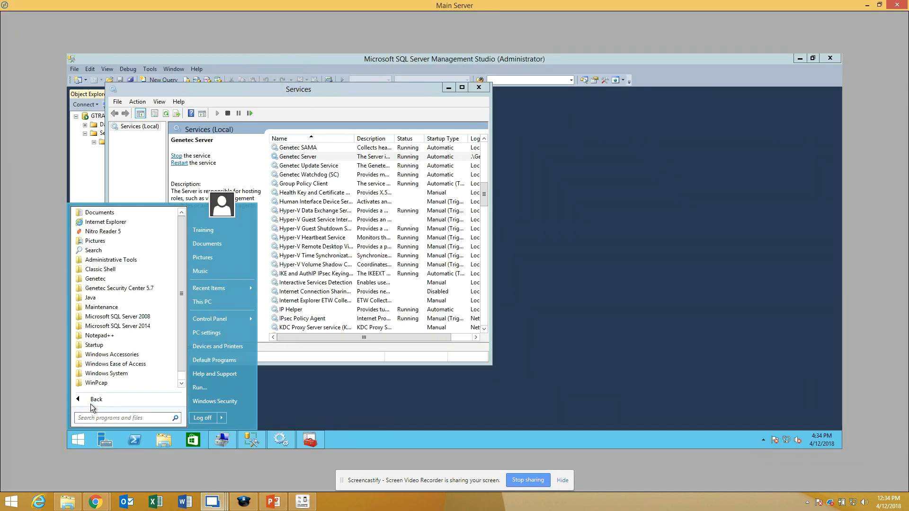
left_click(142, 288)
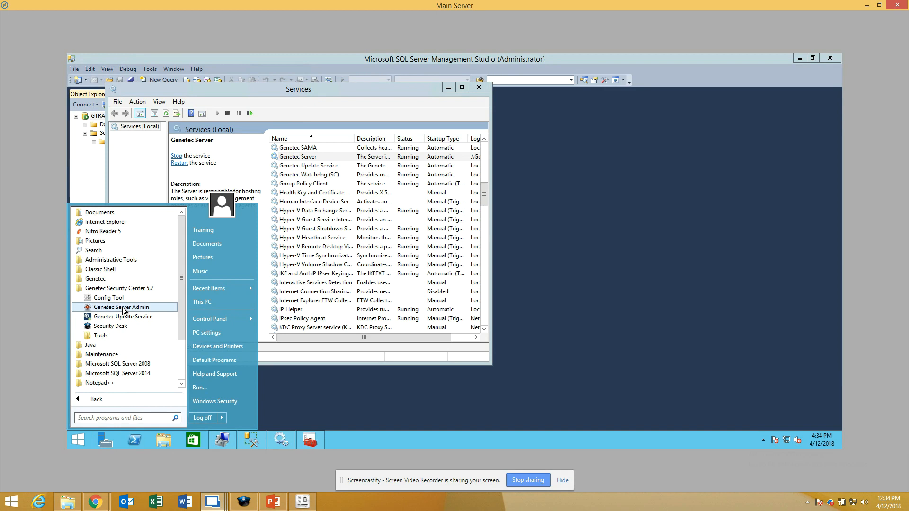
left_click(127, 308)
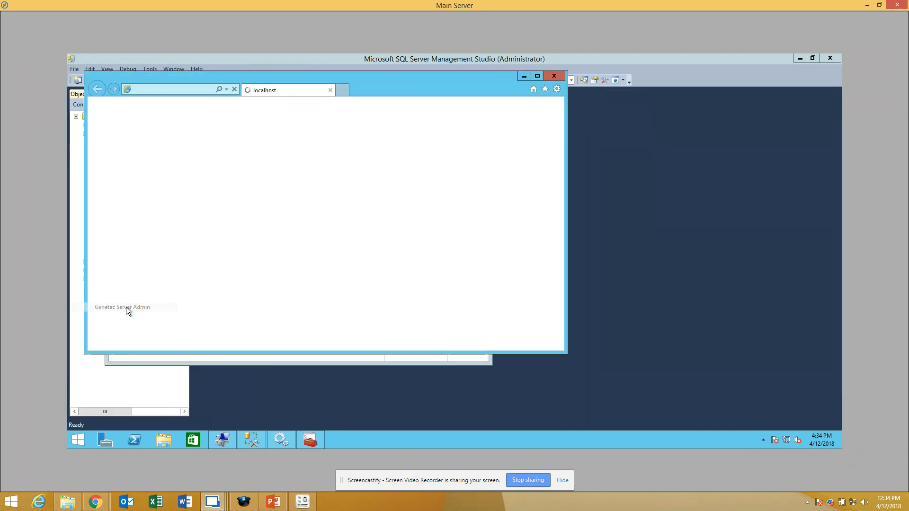
Step: Dismiss the Internet Explorer 11 setup prompt, then log on to Server Admin with the server password and maximize the browser
left_click_drag(381, 83, 512, 122)
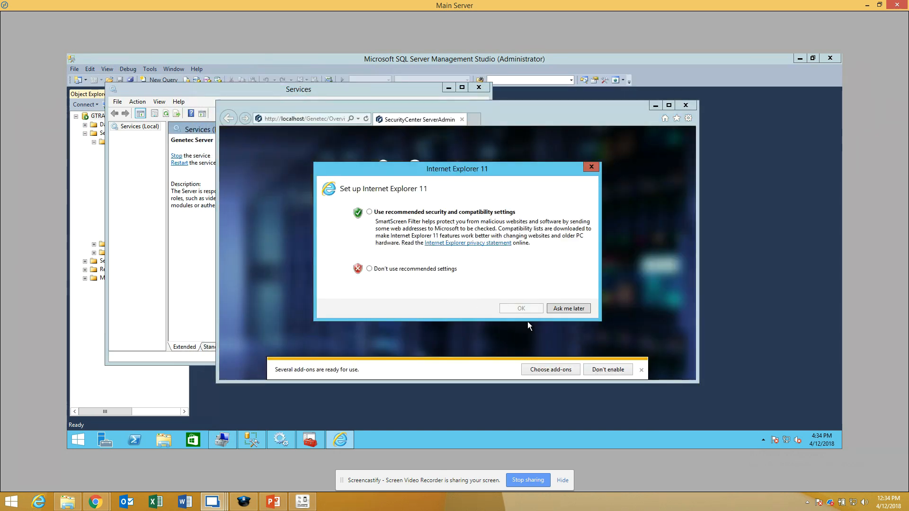
left_click(591, 168)
left_click(254, 204)
type("••••••••")
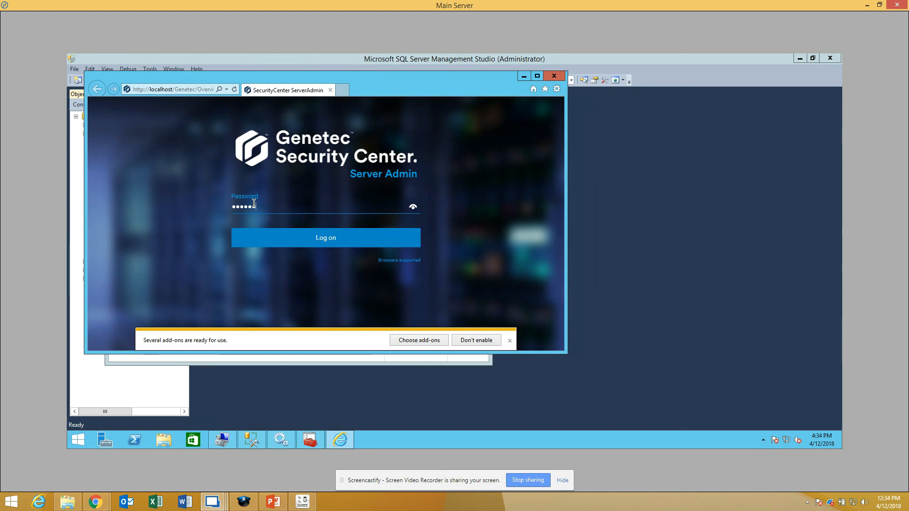
key("Return")
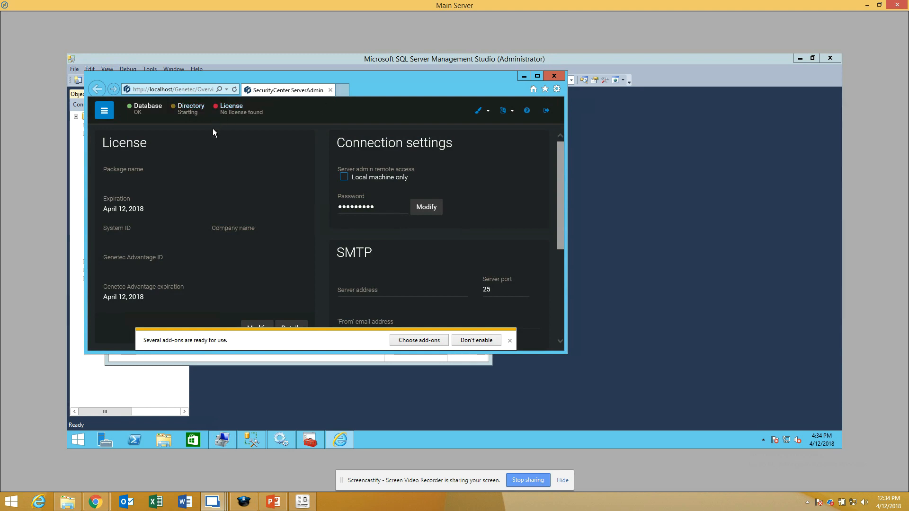
left_click(537, 76)
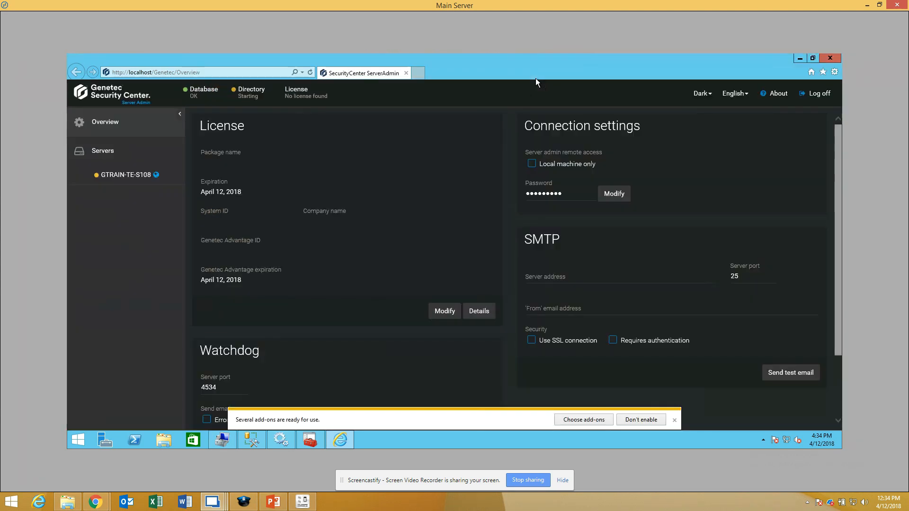
Step: Open the Main Server's Directory database settings and examine the (local) part of the database server name
left_click(214, 90)
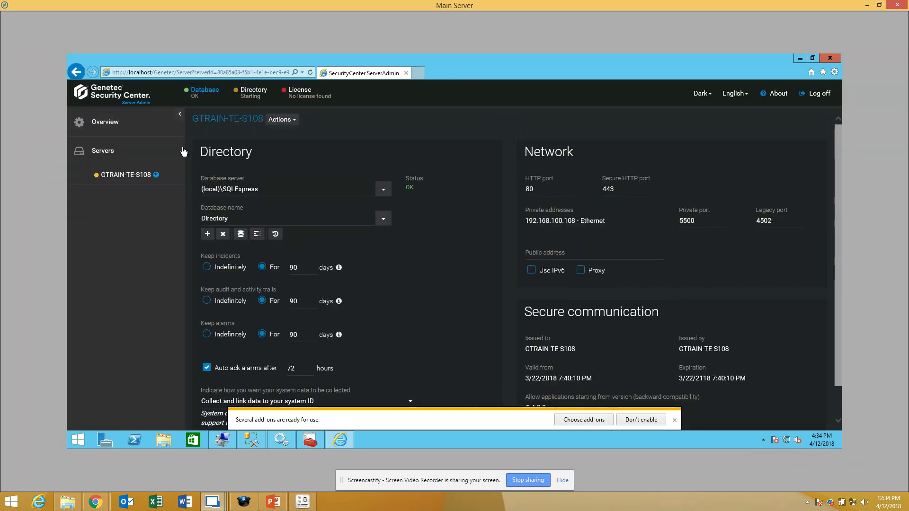
left_click(221, 190)
left_click_drag(221, 190, 201, 190)
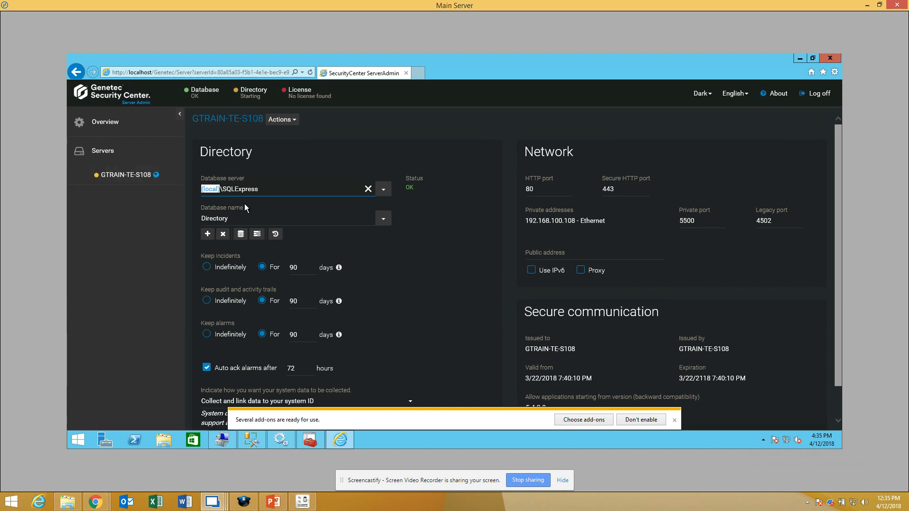
left_click(184, 208)
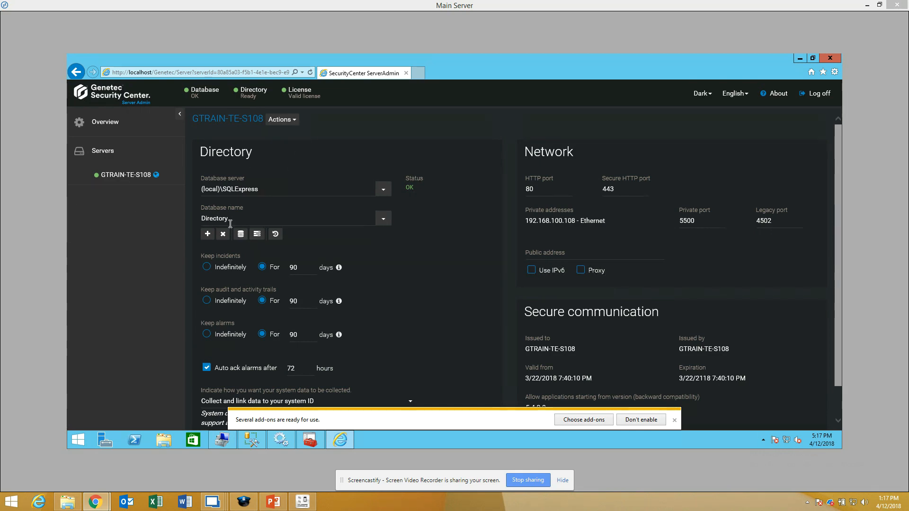
Step: Launch Config Tool from the Genetec Security Center 5.7 programs on the Main Server
left_click(80, 442)
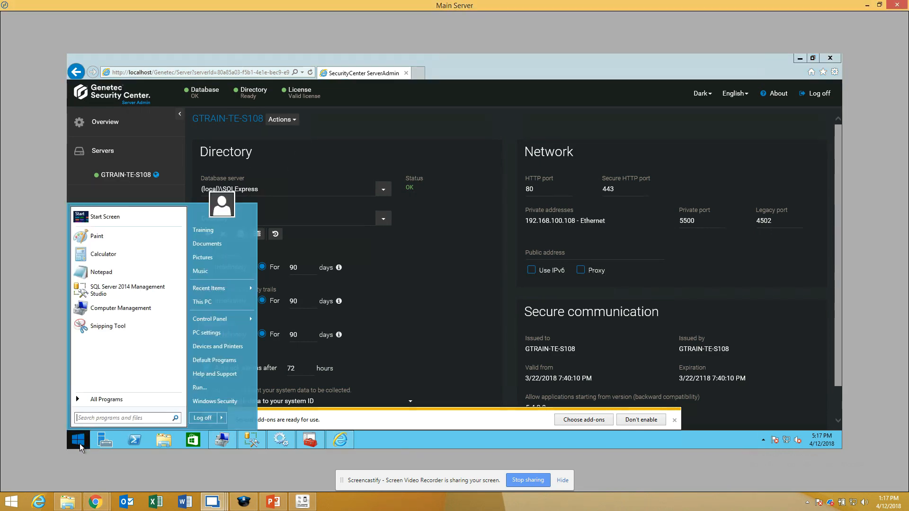
left_click(89, 401)
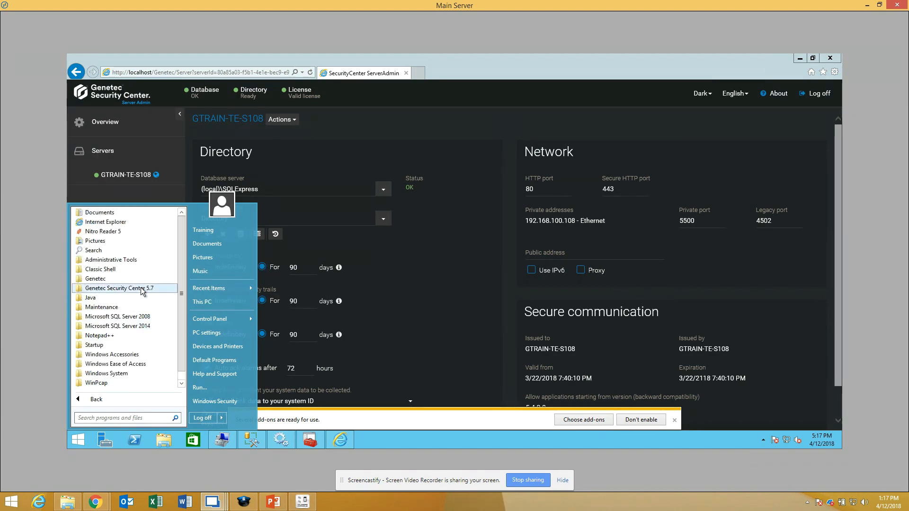
left_click(142, 290)
left_click(129, 298)
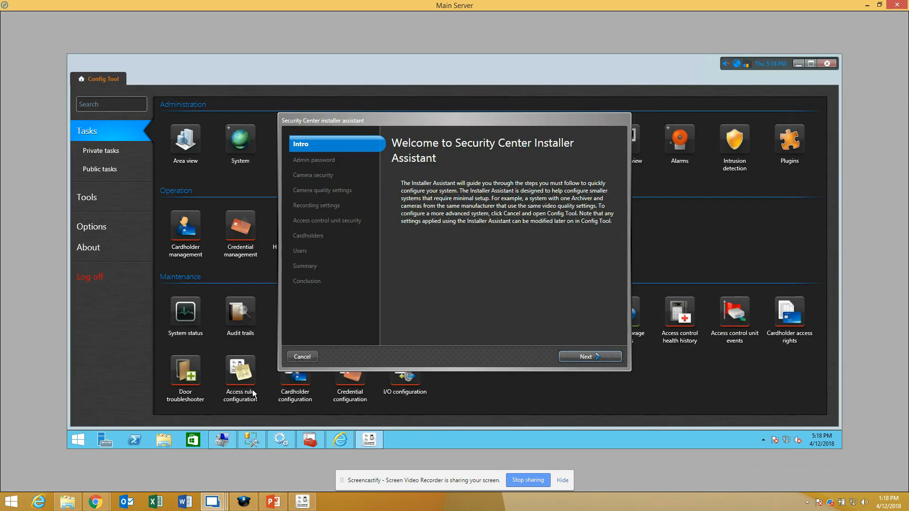
Step: Close the Security Center Installer Assistant and set it never to show again
left_click(302, 357)
left_click(315, 273)
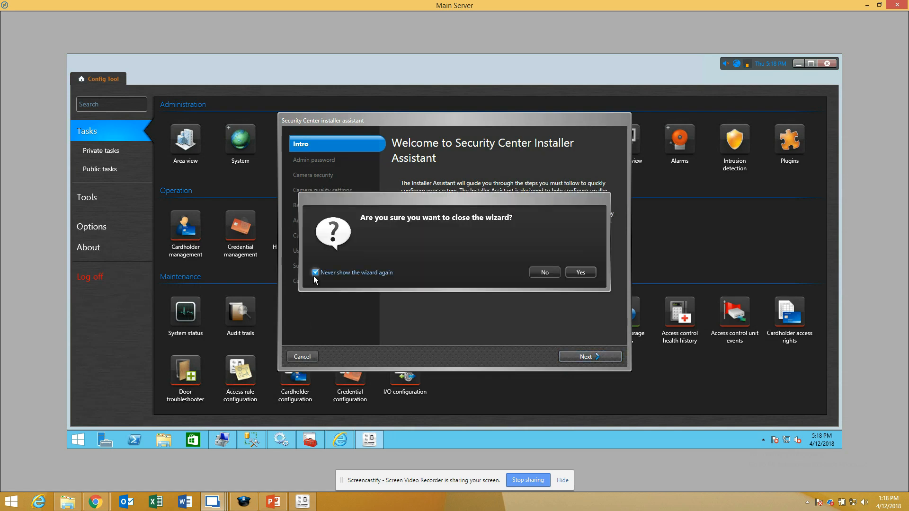
left_click(581, 275)
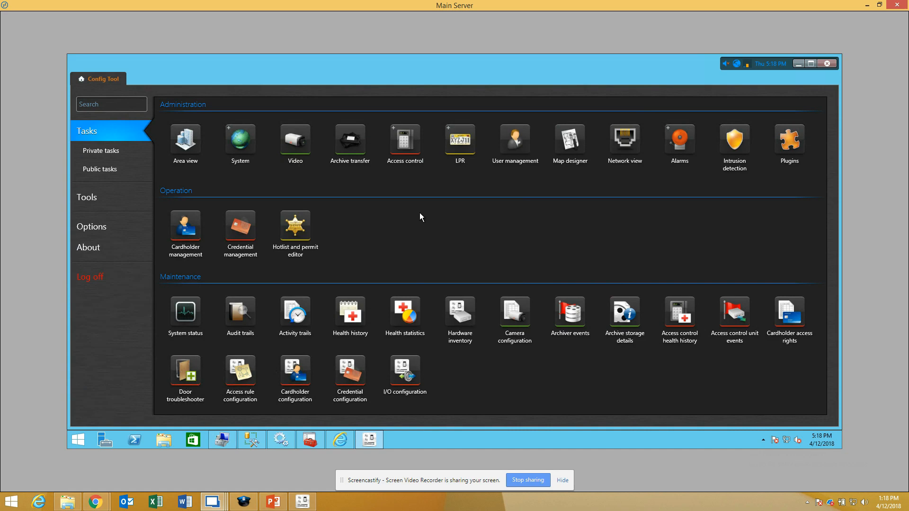
Step: Open the Directory servers list of the Directory Manager role and check which servers are available to add
mouse_move(255, 148)
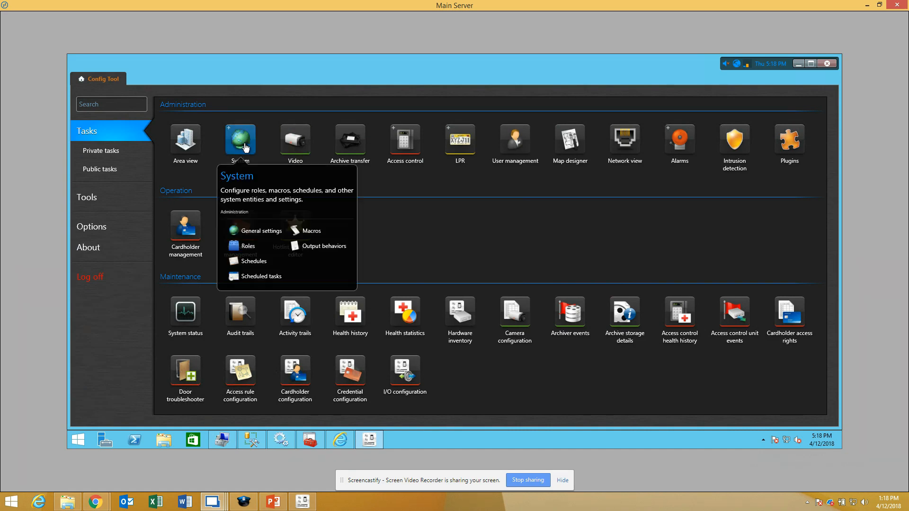
left_click(248, 246)
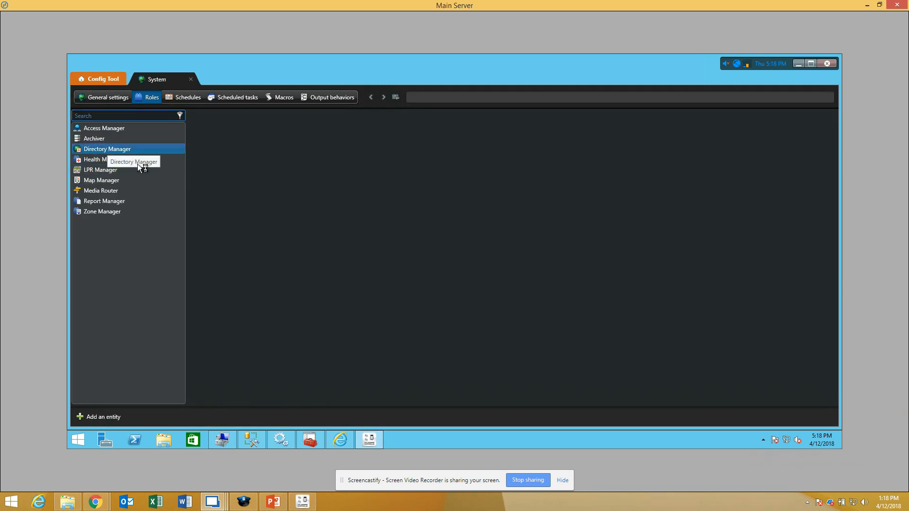
left_click(110, 151)
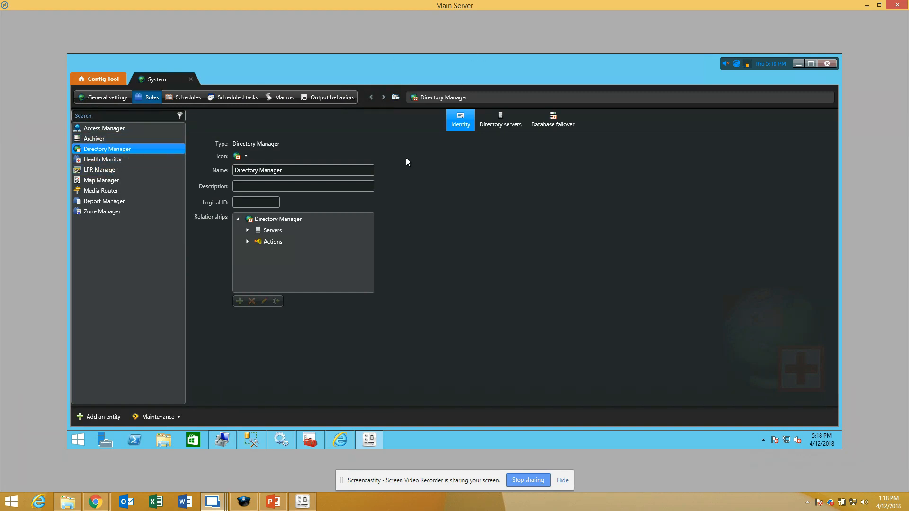
left_click(502, 124)
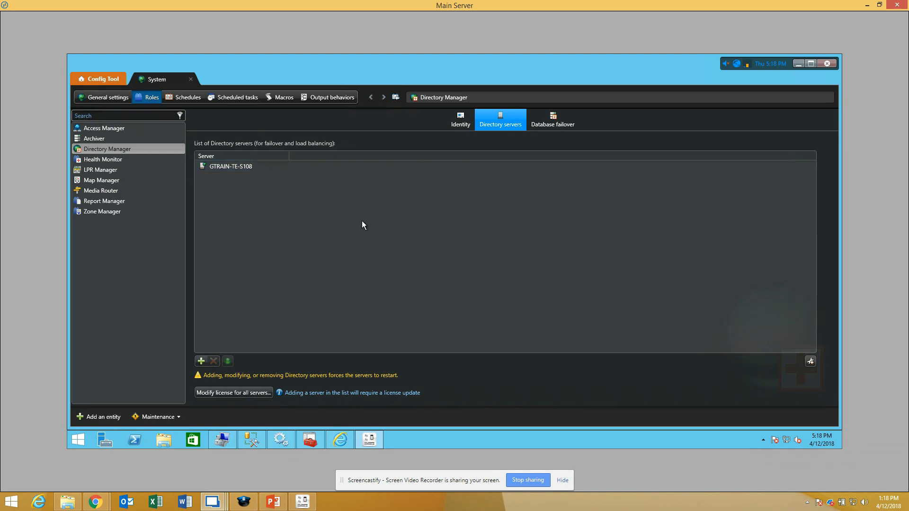
left_click(202, 361)
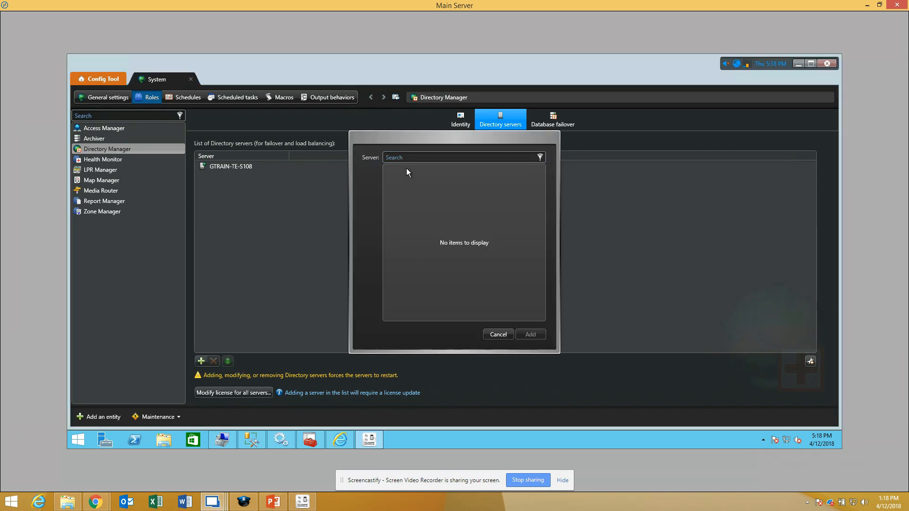
left_click(494, 335)
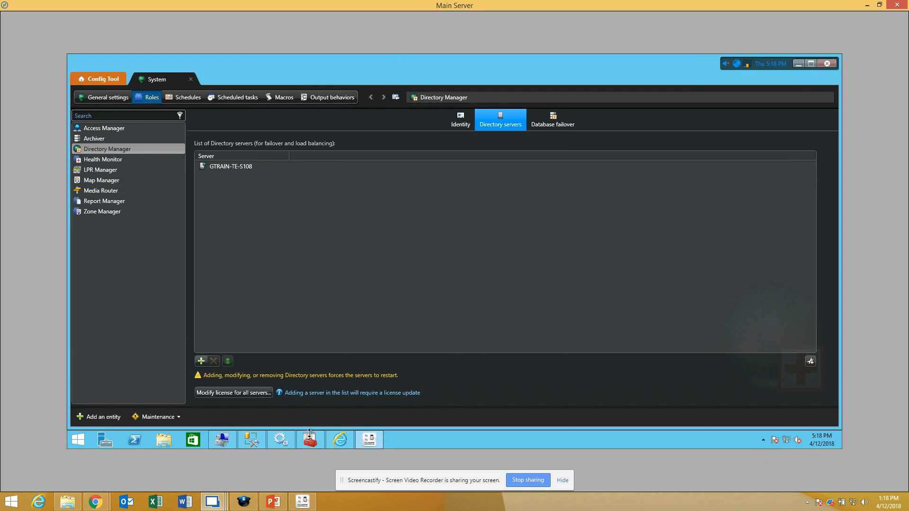
Step: Switch to the Expansion Server session and open Genetec Server Admin from the Genetec Security Center 5.7 programs
mouse_move(217, 503)
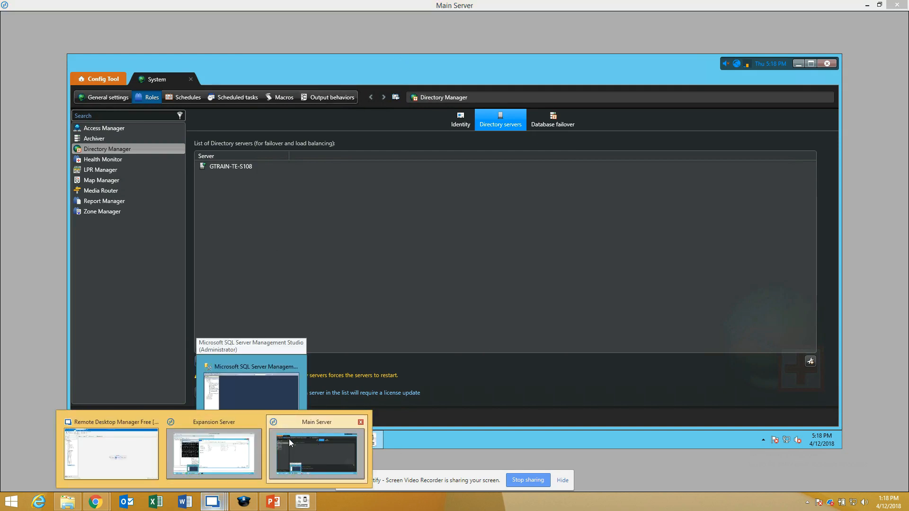
left_click(213, 452)
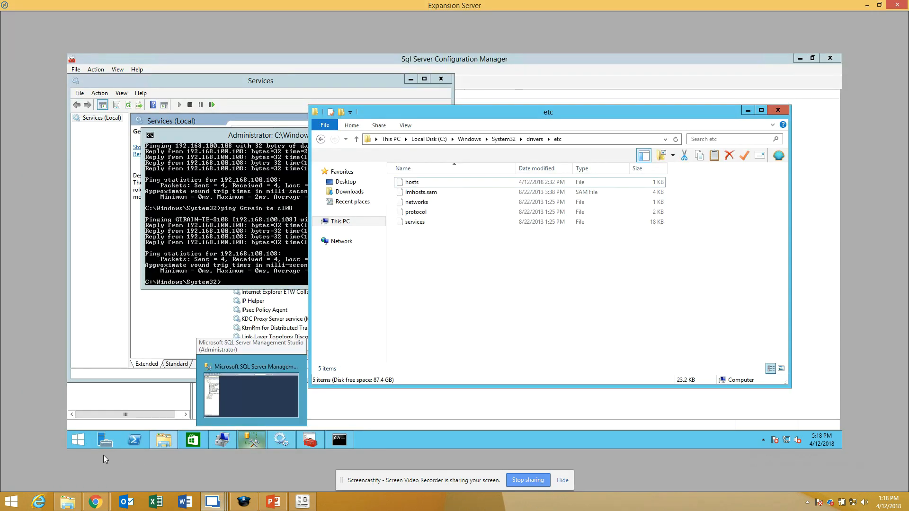
left_click(79, 444)
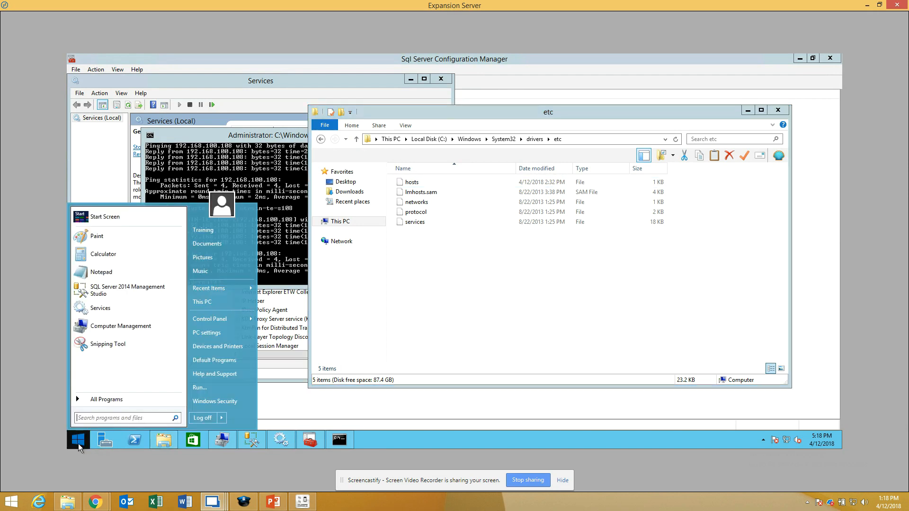
left_click(102, 400)
left_click(119, 289)
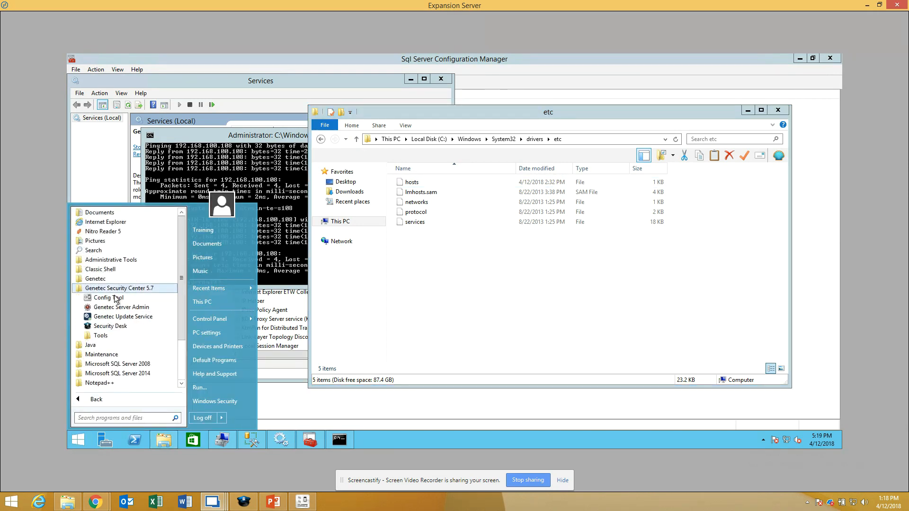
left_click(135, 309)
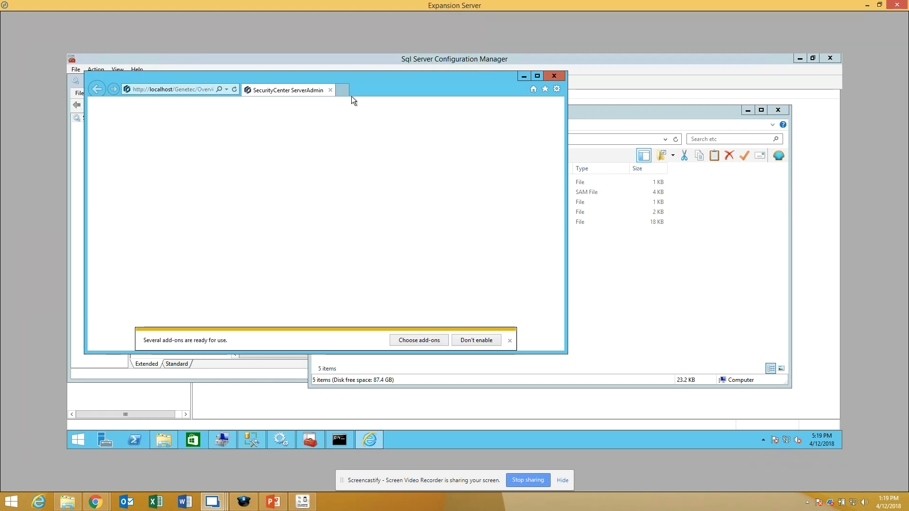
Step: Log on to the Expansion Server's Server Admin with the server password and open the Main server connection settings
type("•••")
key("Return")
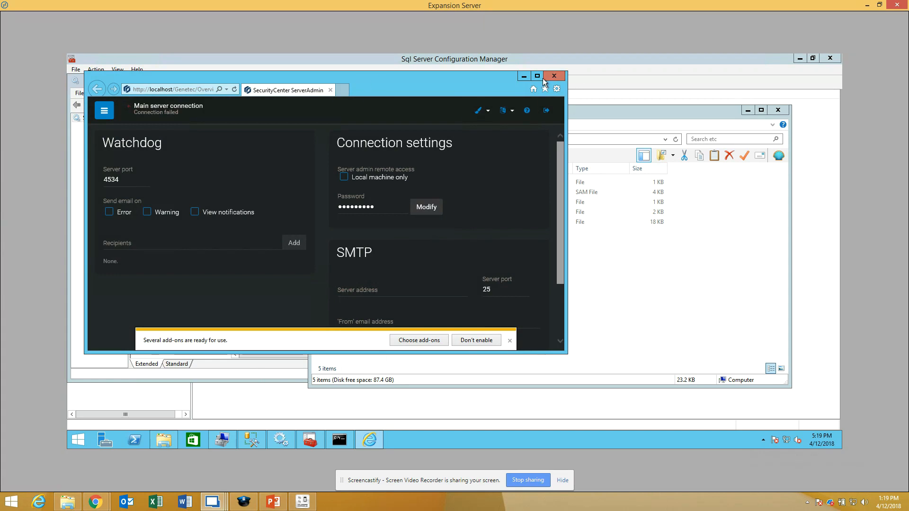
left_click_drag(506, 80, 607, 75)
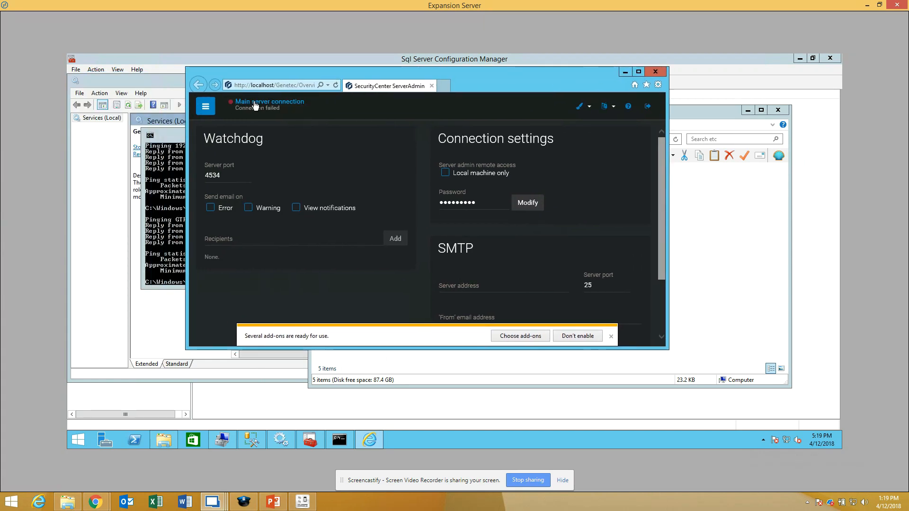
left_click(265, 102)
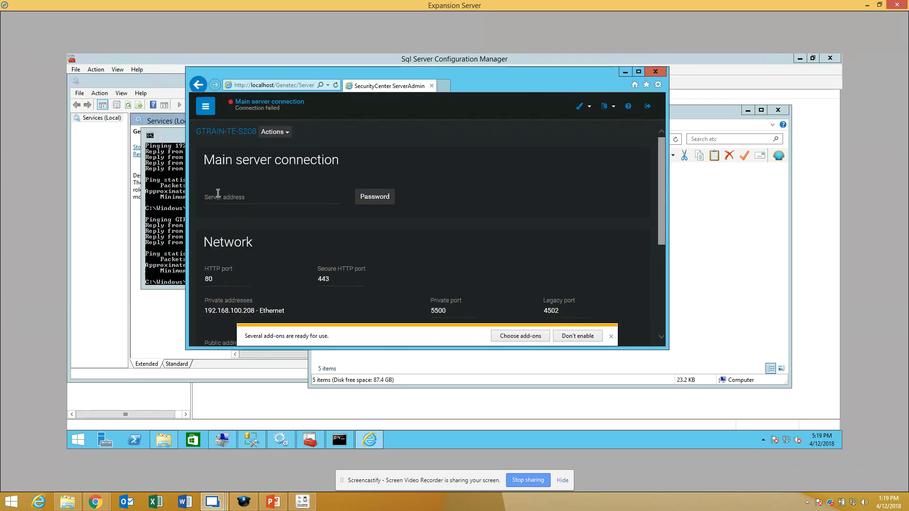
Step: Set the server address of the Expansion Server's Main server connection to 192.168.100.108, glancing at the Main Server session
left_click(210, 199)
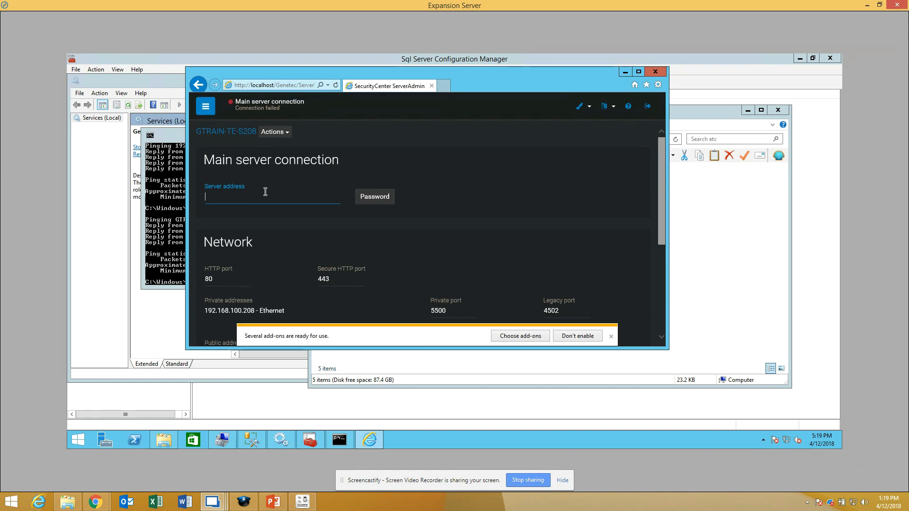
type("192.16")
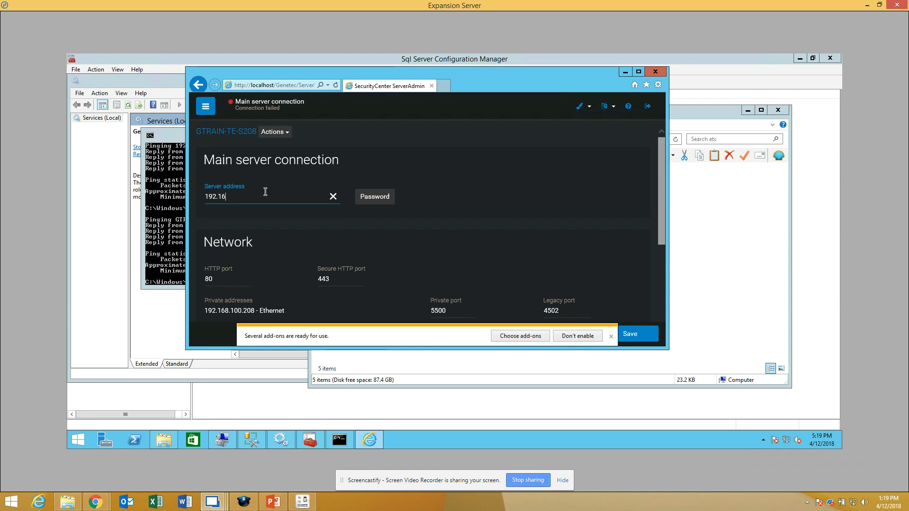
type("8.100.108")
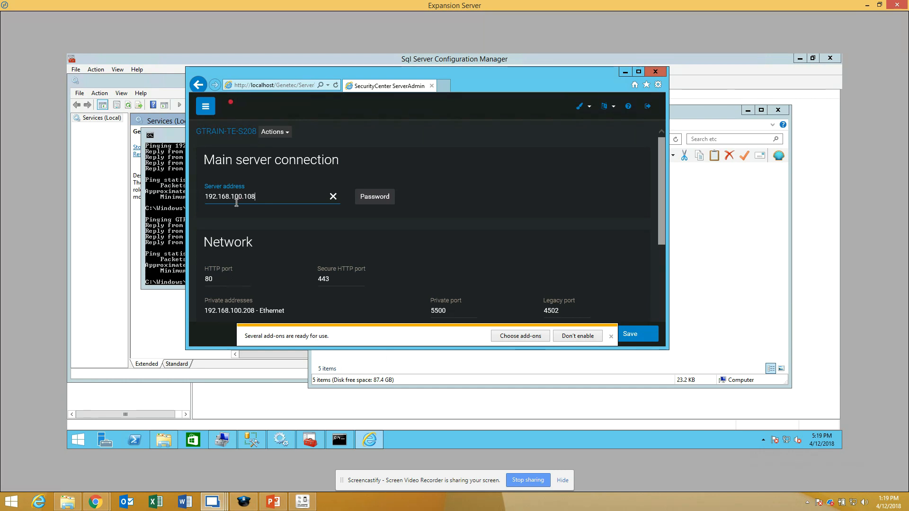
left_click_drag(256, 197, 186, 207)
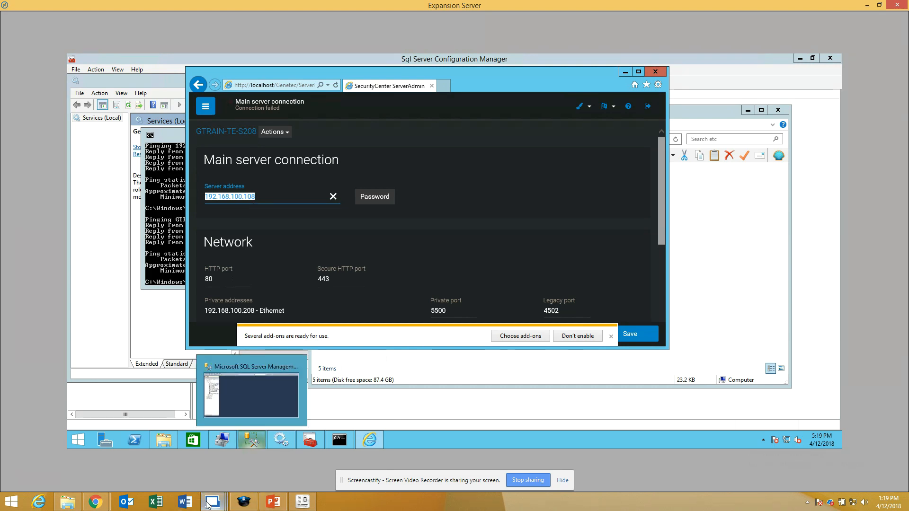
mouse_move(213, 501)
left_click(306, 459)
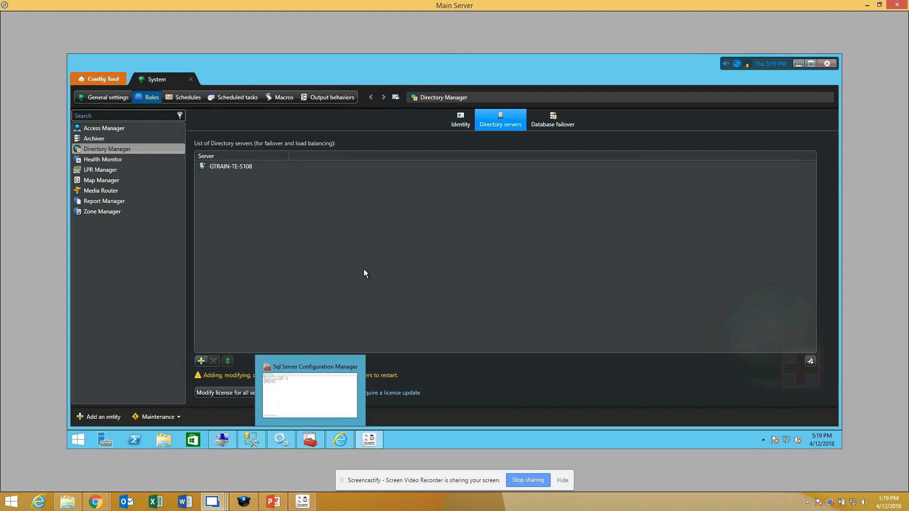
mouse_move(241, 503)
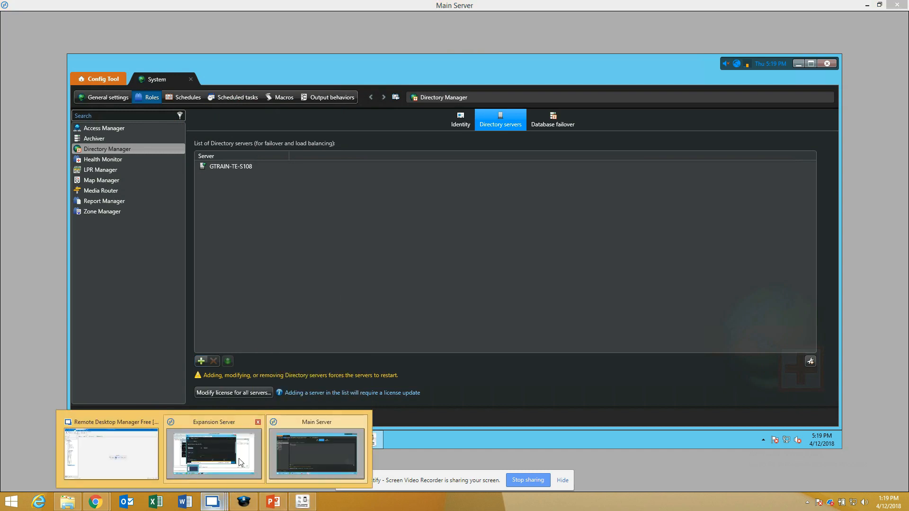
left_click(227, 447)
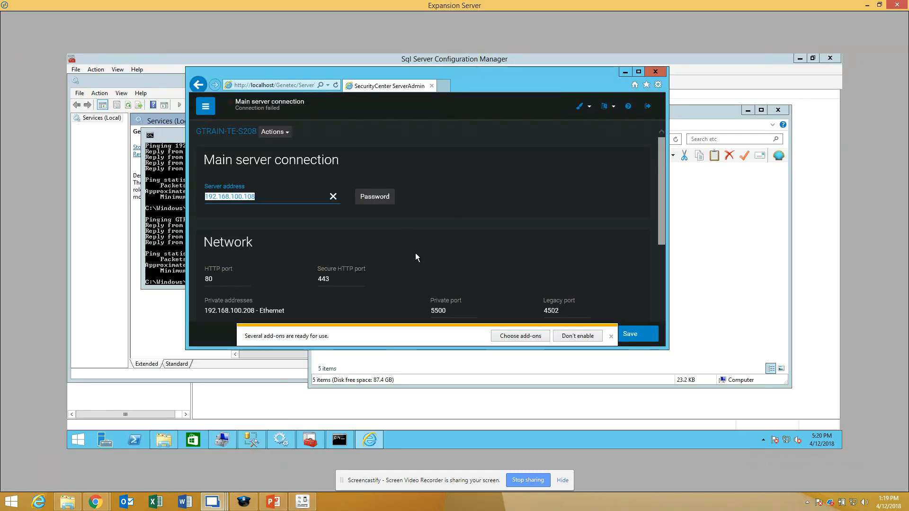
Step: Enter the main server's password for the connection, save the settings and agree to restart the Genetec Server service
left_click(374, 197)
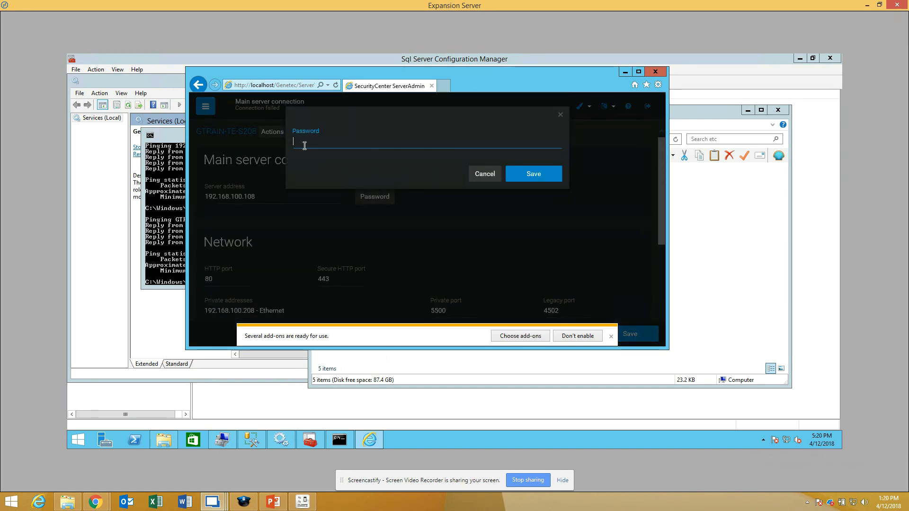
mouse_move(220, 506)
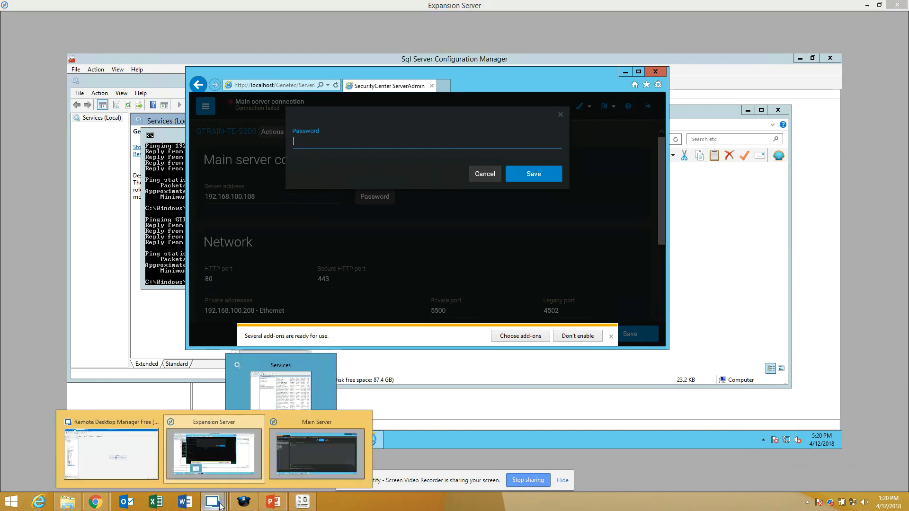
left_click(303, 450)
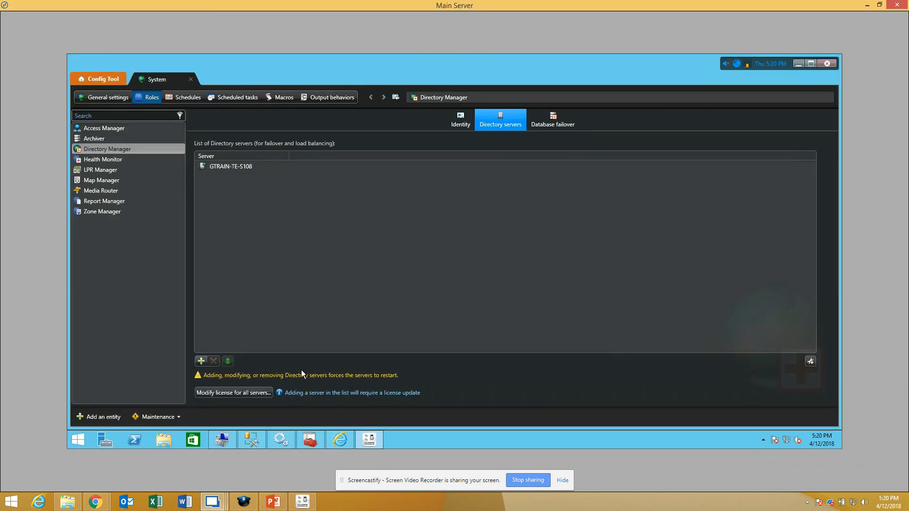
mouse_move(218, 508)
left_click(237, 459)
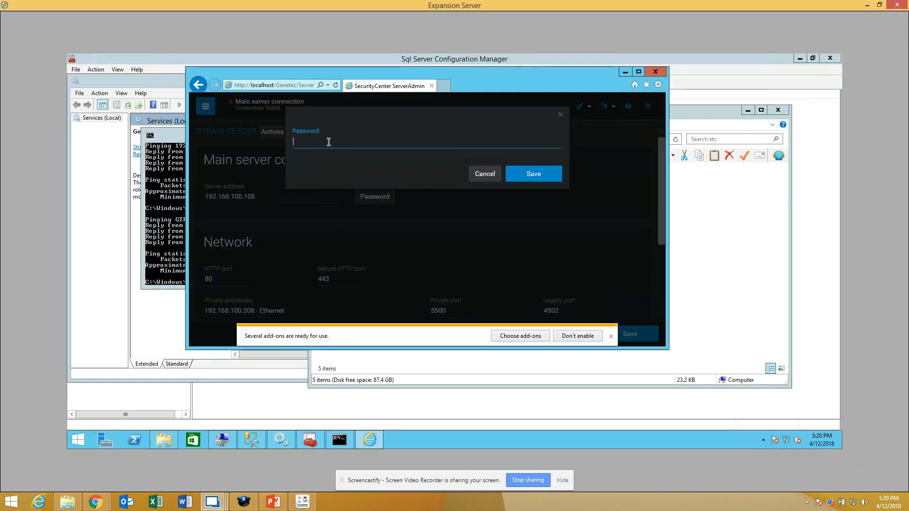
type("•••••••••")
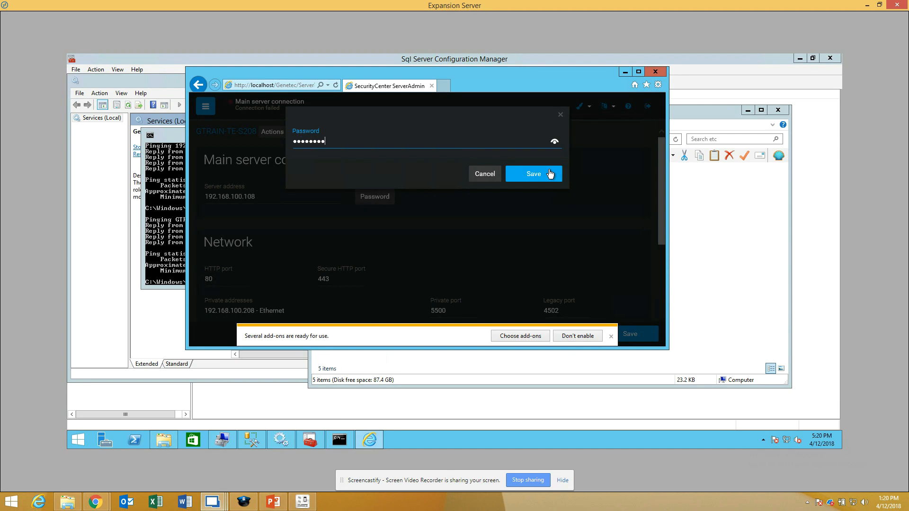
left_click(546, 174)
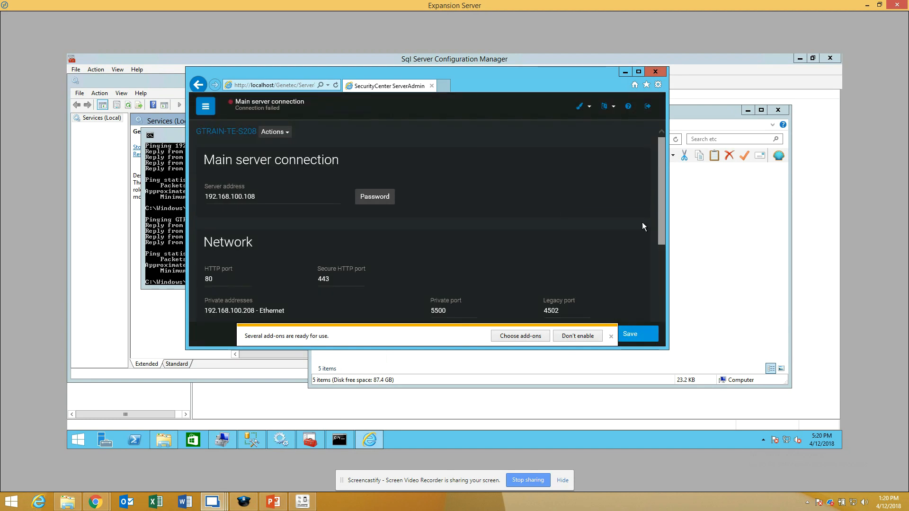
left_click(628, 332)
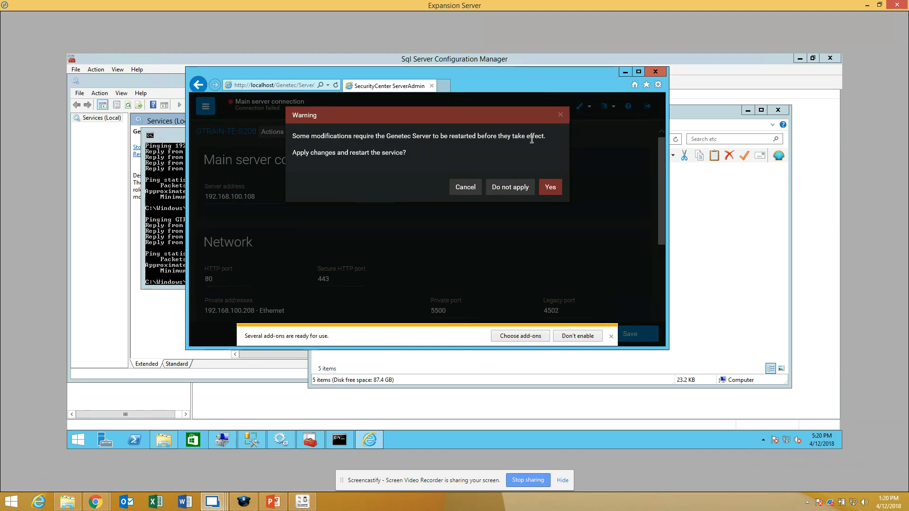
left_click(551, 188)
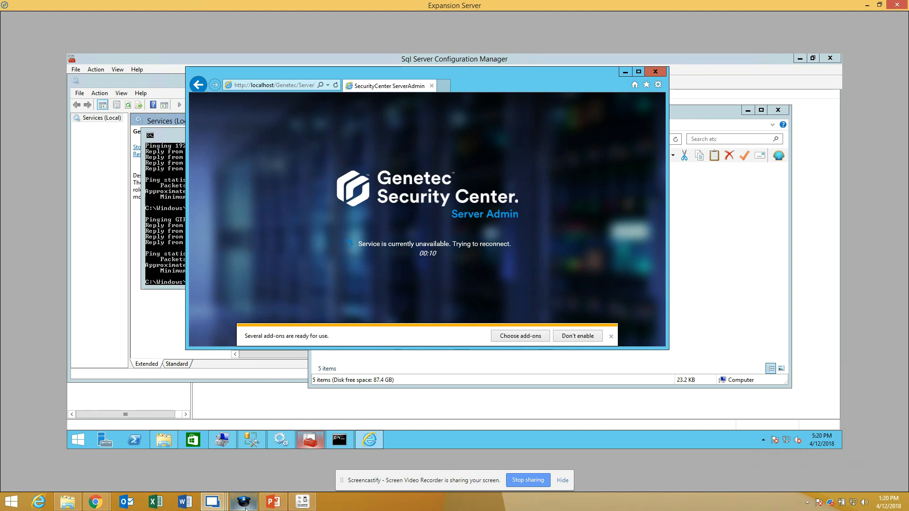
Step: Switch to the Main Server session and check the GTRAIN-TE-S208 server in Config Tool's Network view
mouse_move(223, 509)
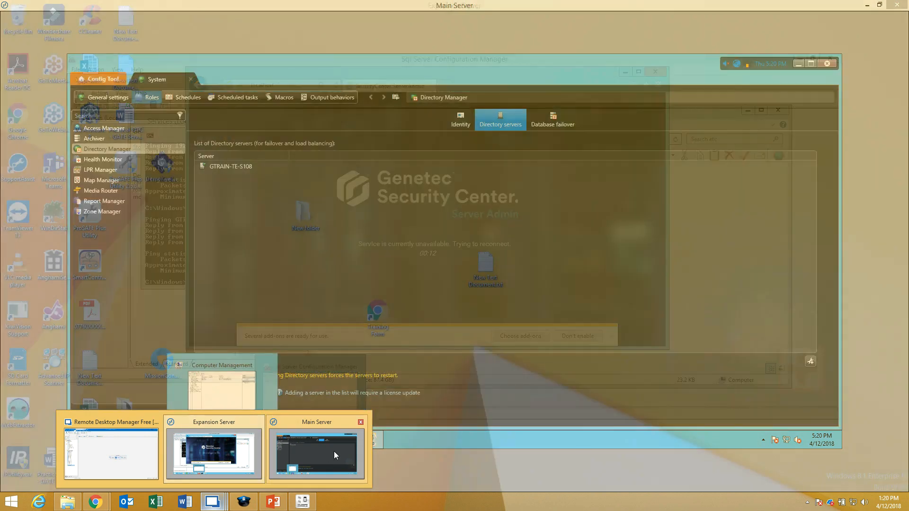
left_click(333, 450)
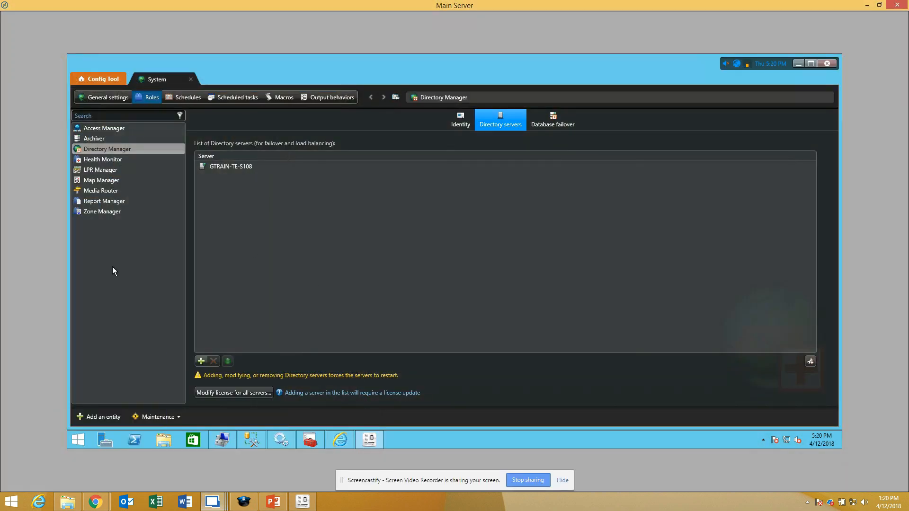
left_click(120, 81)
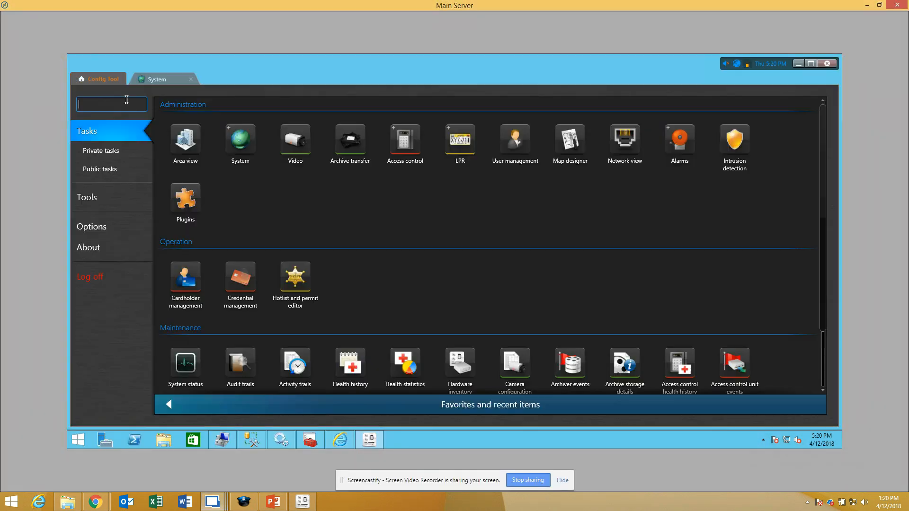
left_click(625, 140)
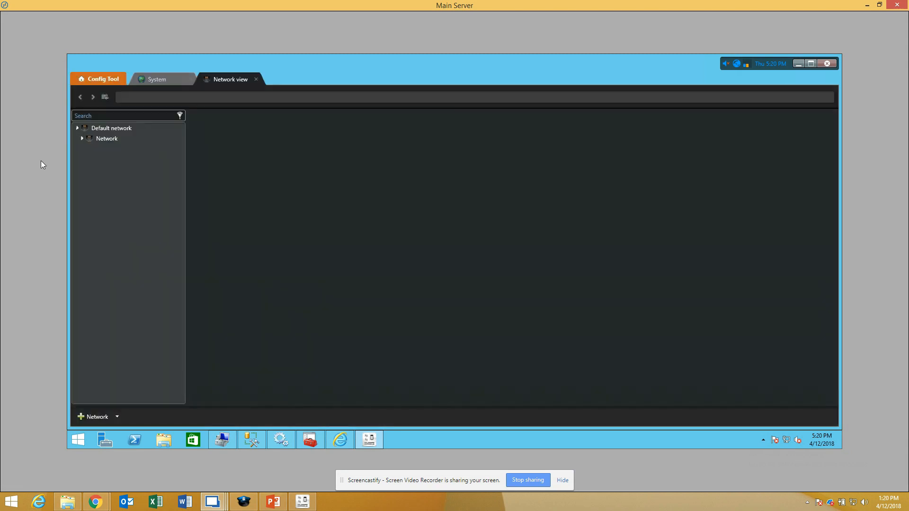
left_click(81, 139)
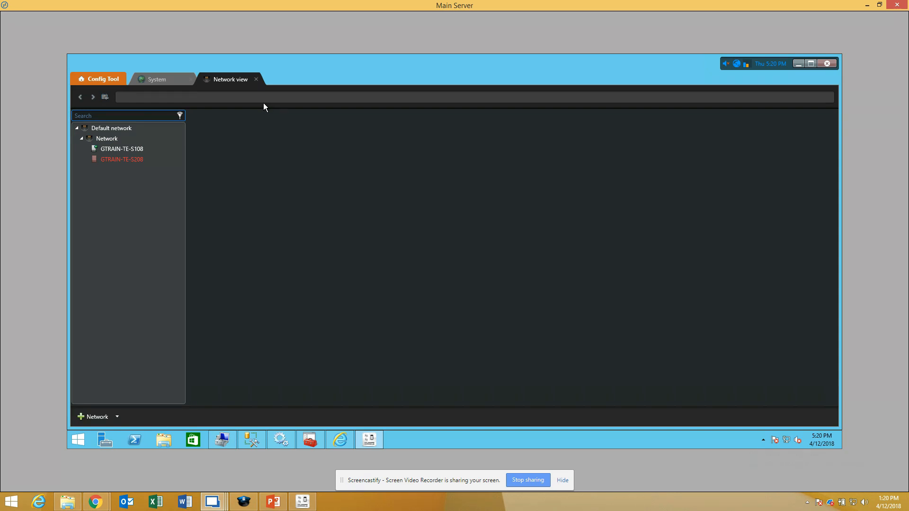
left_click(139, 159)
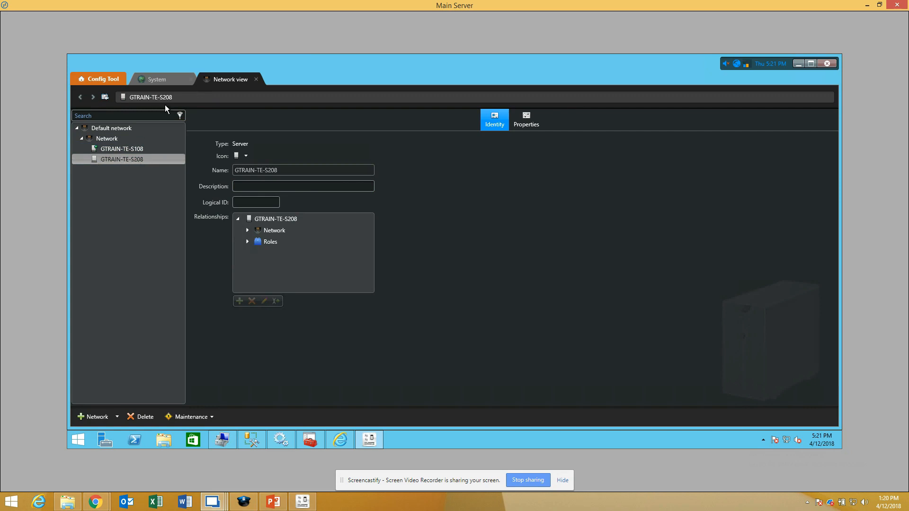
Step: Add GTRAIN-TE-S208 to the Directory Manager role's list of Directory servers and try to apply the change
left_click(158, 81)
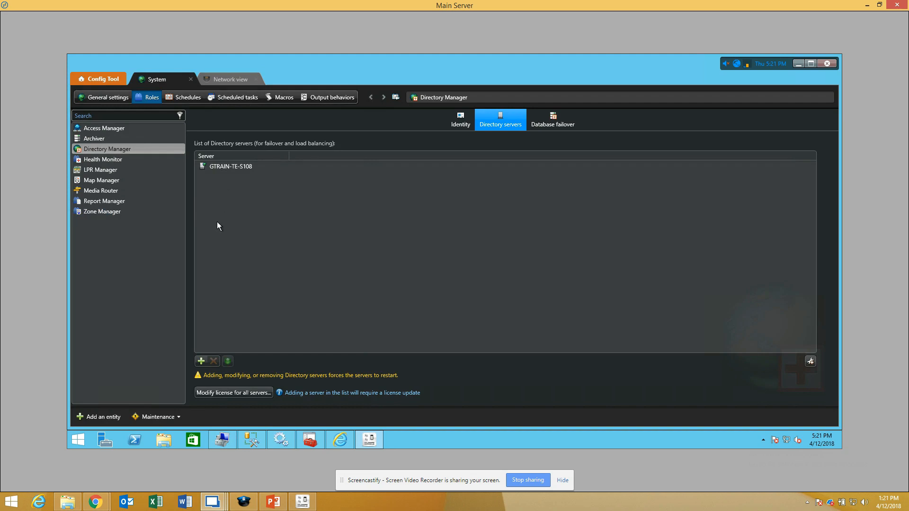
left_click(200, 361)
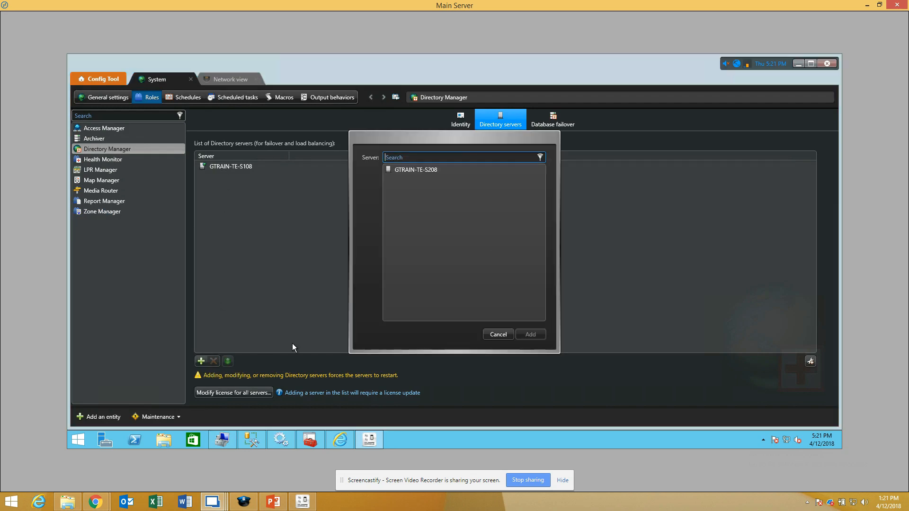
left_click(427, 171)
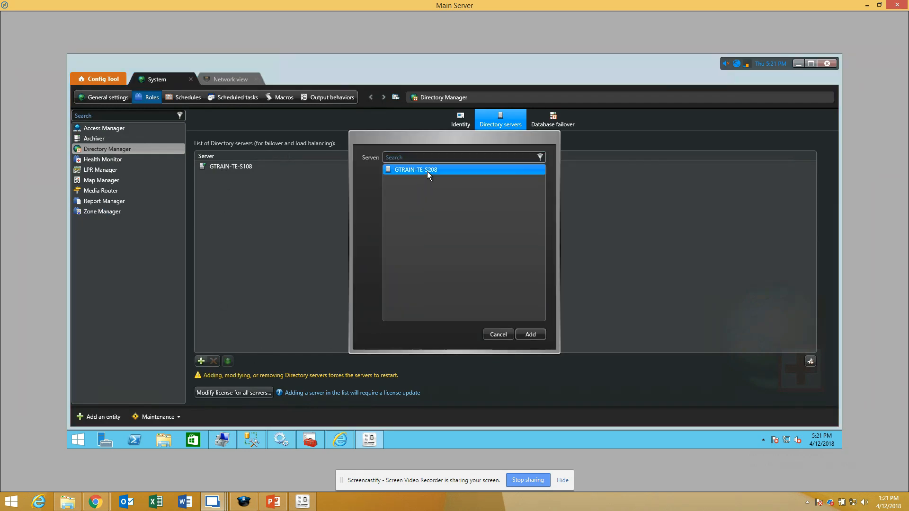
left_click(527, 335)
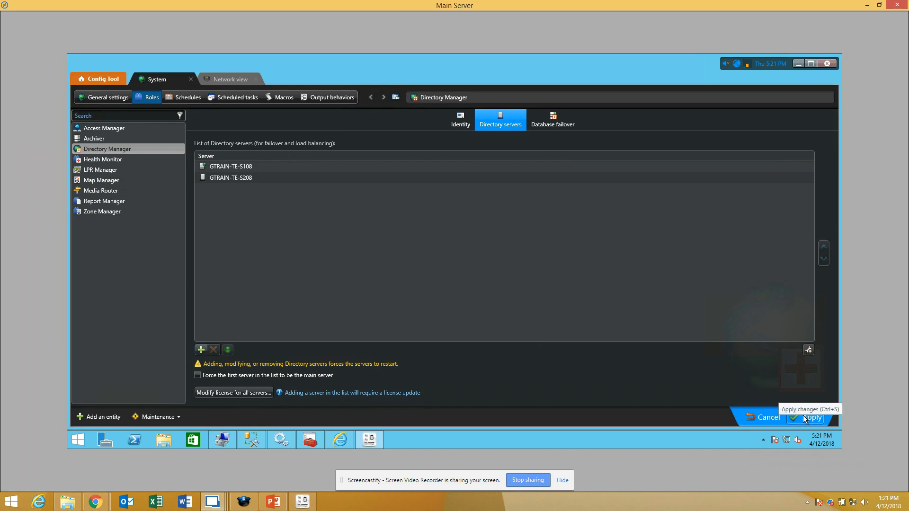
left_click(803, 416)
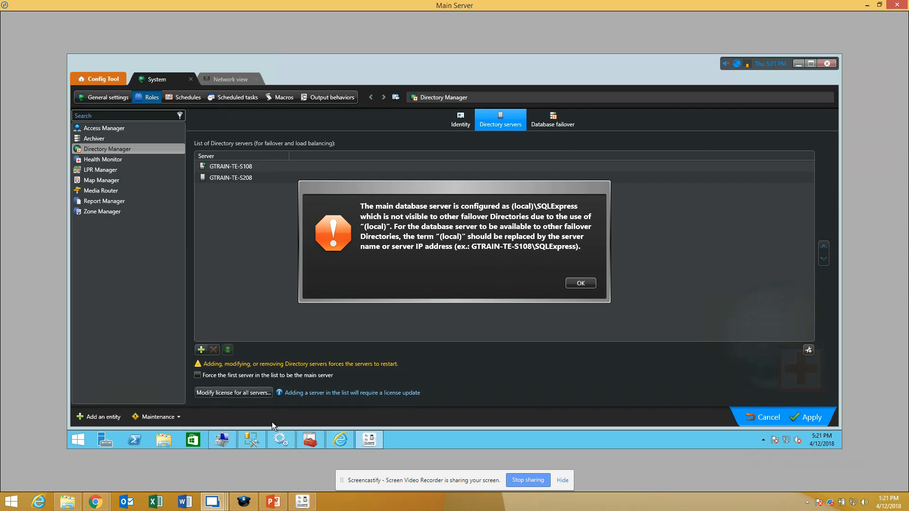
Step: Dismiss the database server warning and select the "(local)" part of the Directory's Database server value in the Main Server's Server Admin
left_click(332, 441)
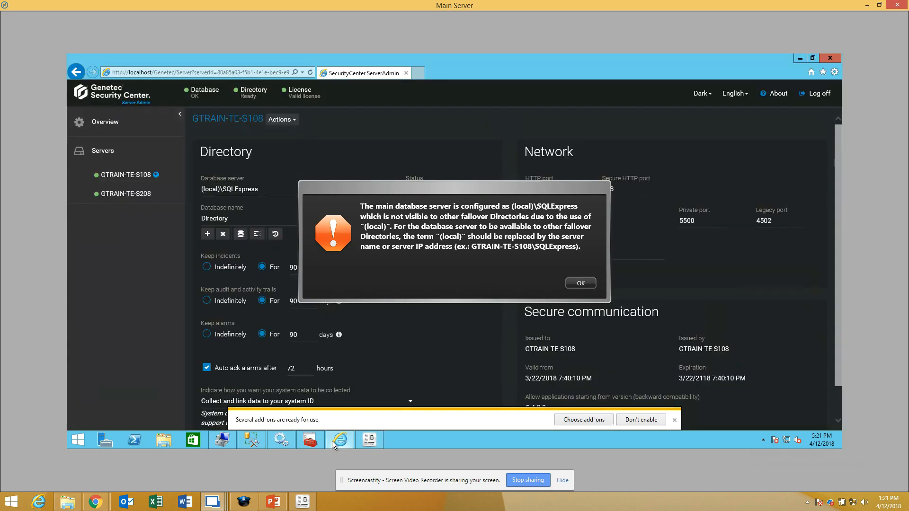
left_click(582, 284)
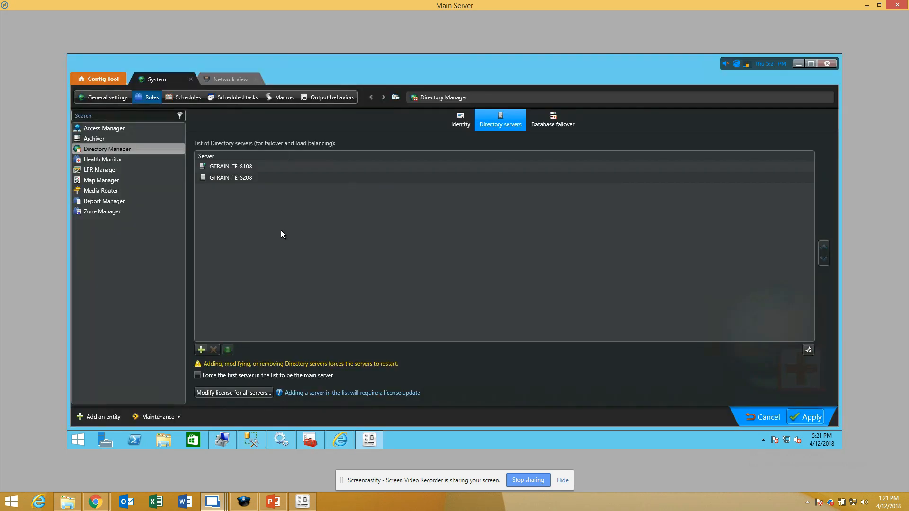
left_click(340, 440)
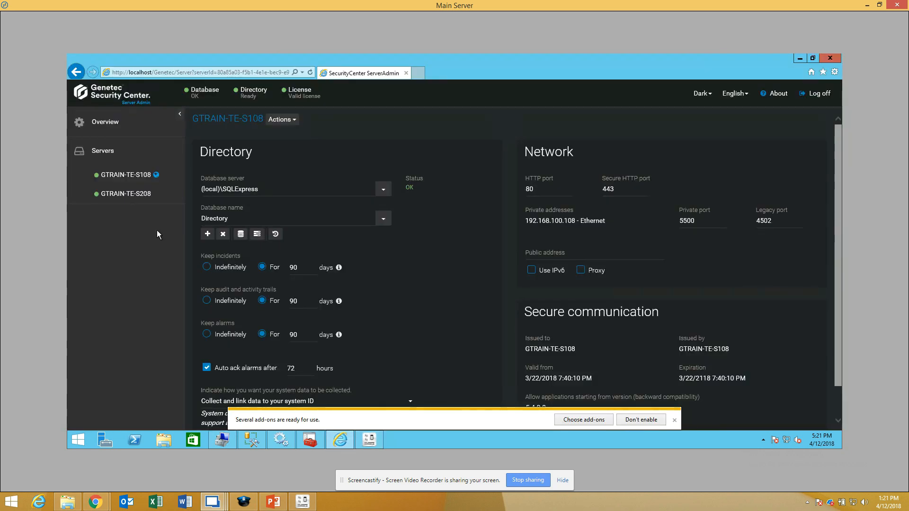
left_click(218, 190)
left_click_drag(221, 189, 189, 194)
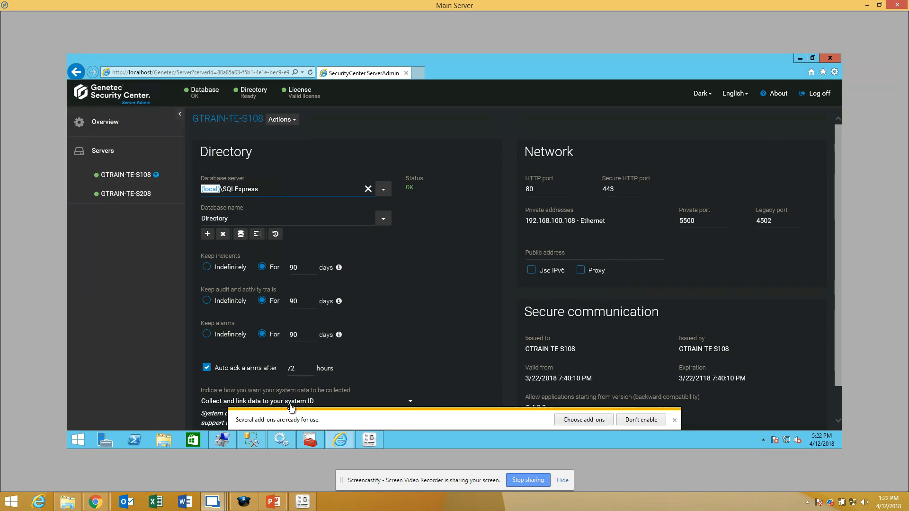
Step: Switch to the Directory failover presentation in PowerPoint and view slide 4, "Directory Failover - Primary"
left_click(273, 501)
left_click(36, 233)
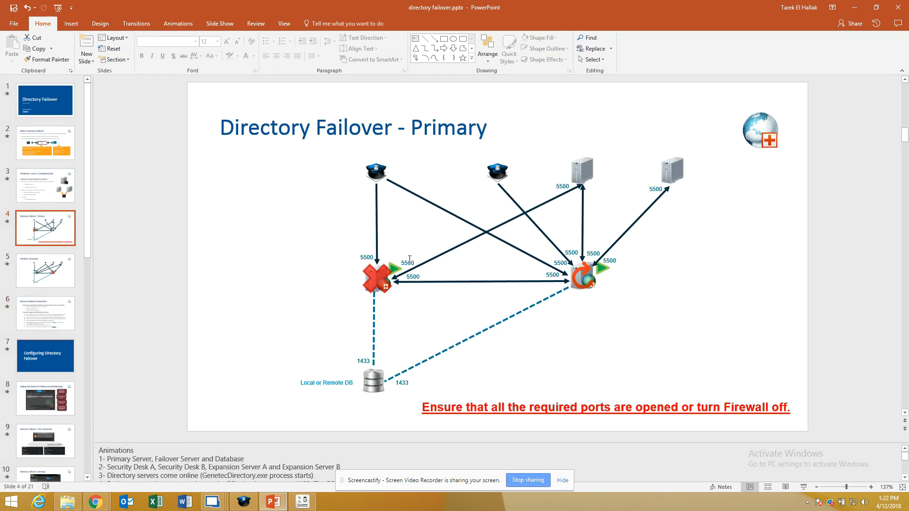
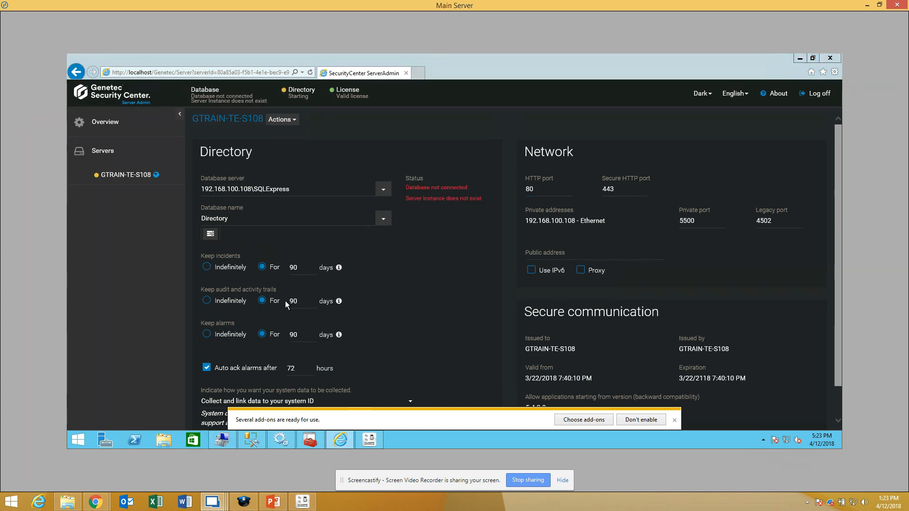
Step: Open the hosts file from C:\Windows\System32\drivers\etc in Notepad on the Main Server
left_click(166, 442)
double_click(488, 287)
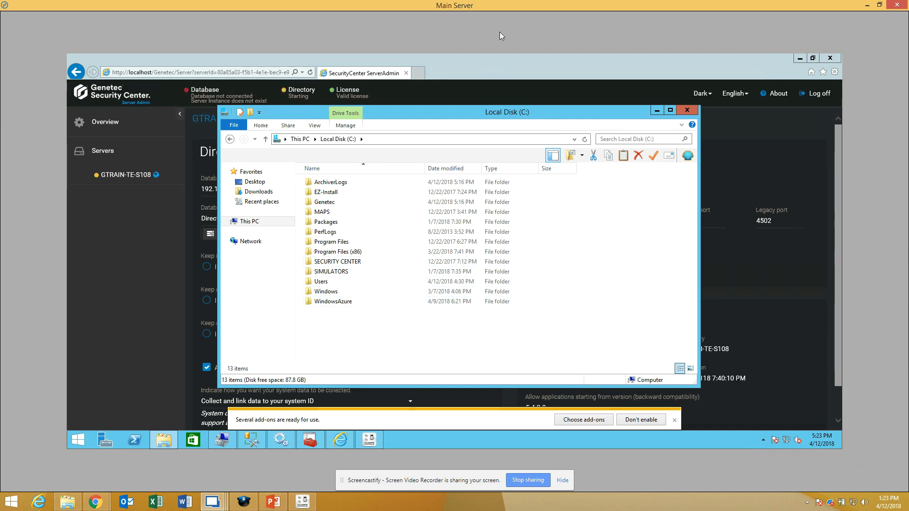
left_click_drag(420, 118, 574, 106)
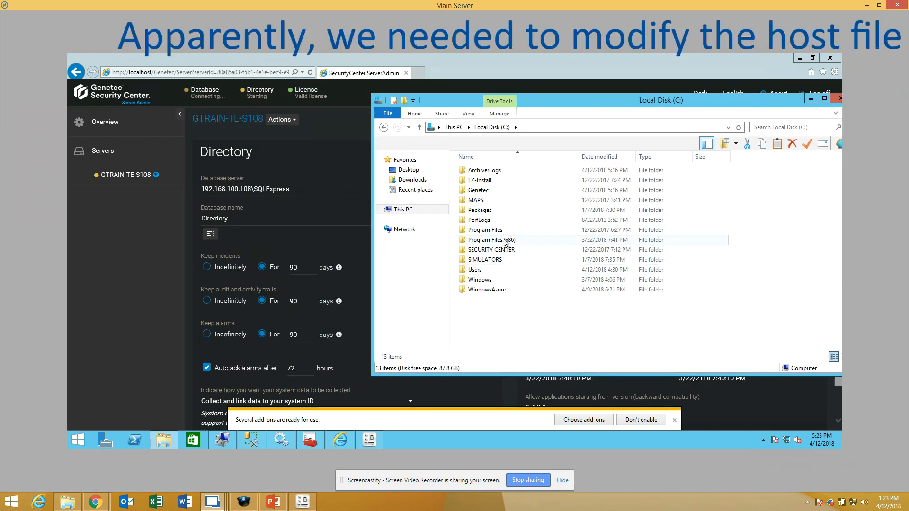
double_click(491, 280)
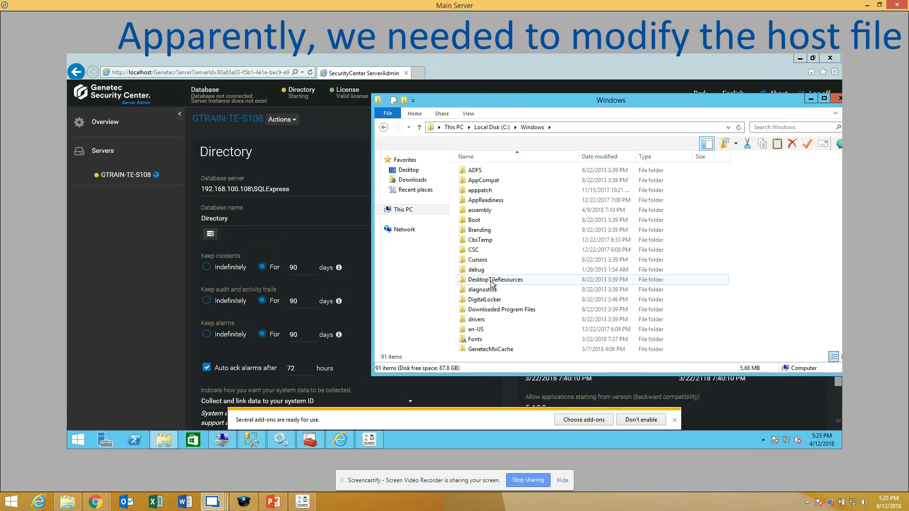
scroll(492, 283, "down", 15)
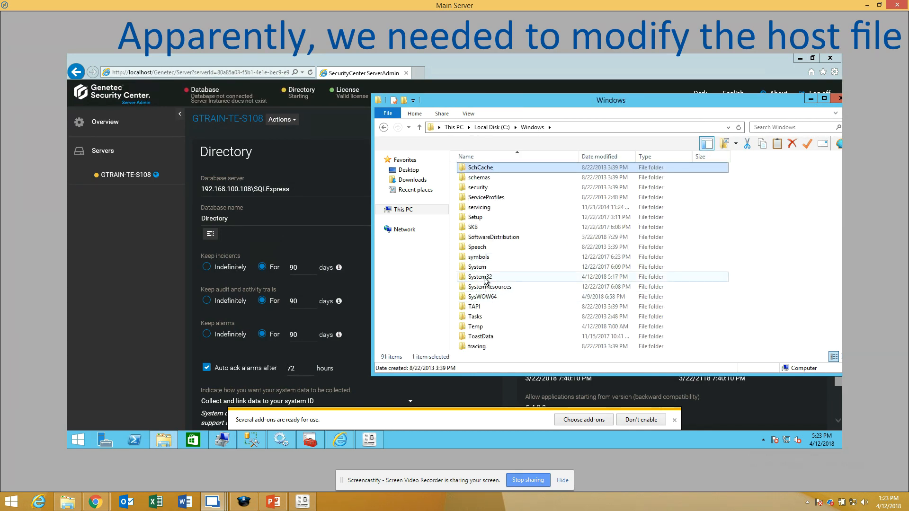
double_click(485, 281)
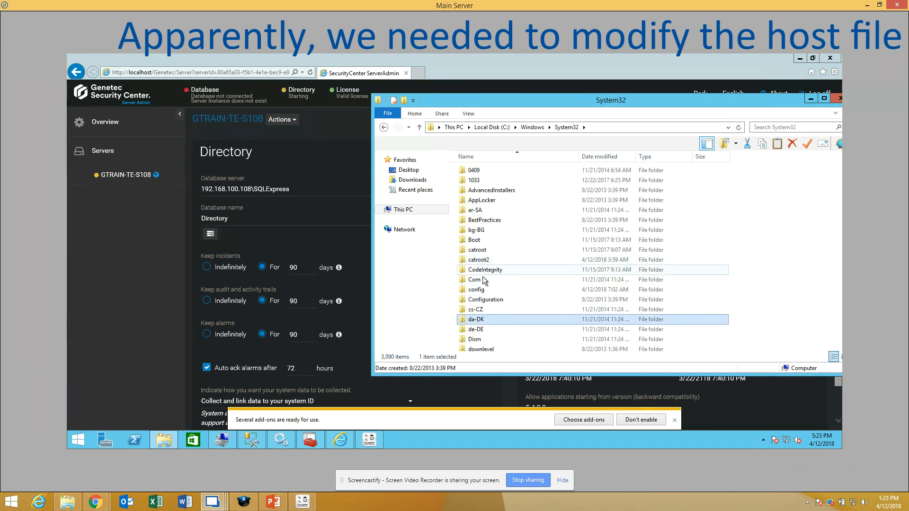
scroll(486, 288, "down", 1)
left_click(484, 336)
double_click(484, 336)
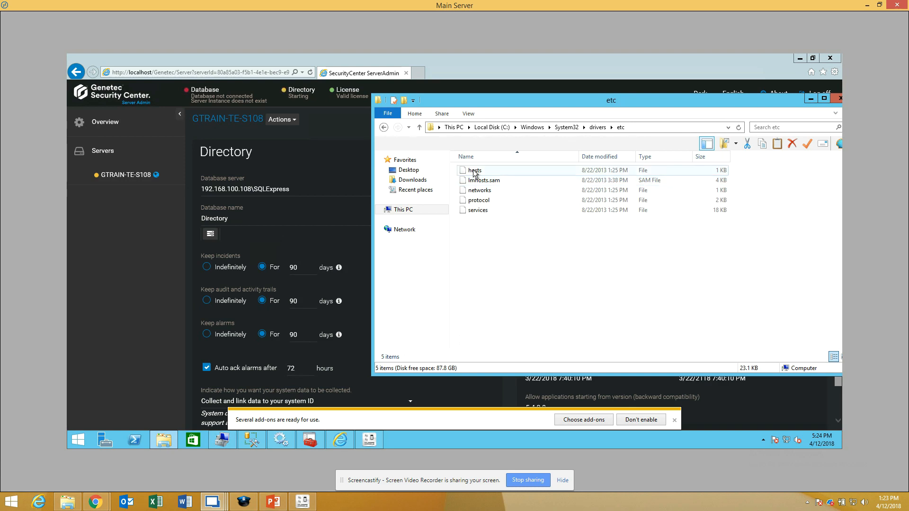
double_click(476, 172)
left_click(412, 257)
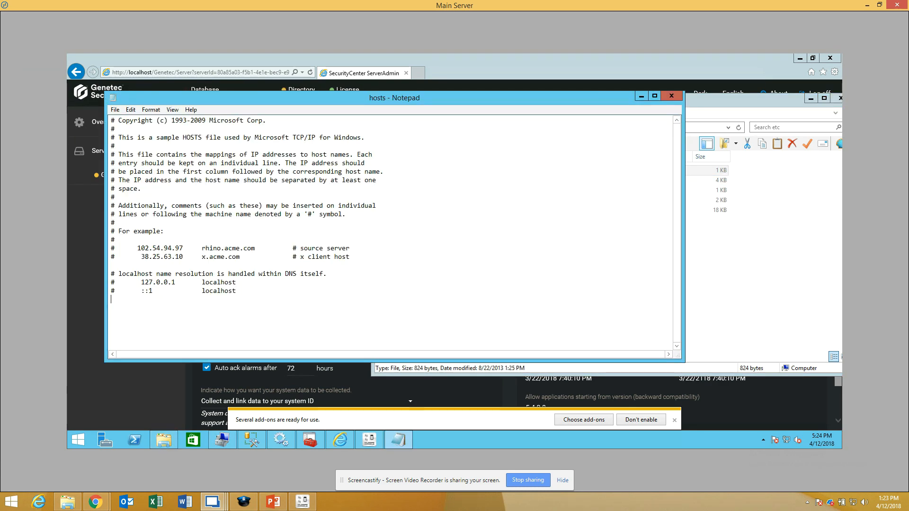
Step: Add a line below the localhost entries of the hosts file mapping 192.168.100.108 to gtrain-te-s108
left_click_drag(270, 102, 515, 114)
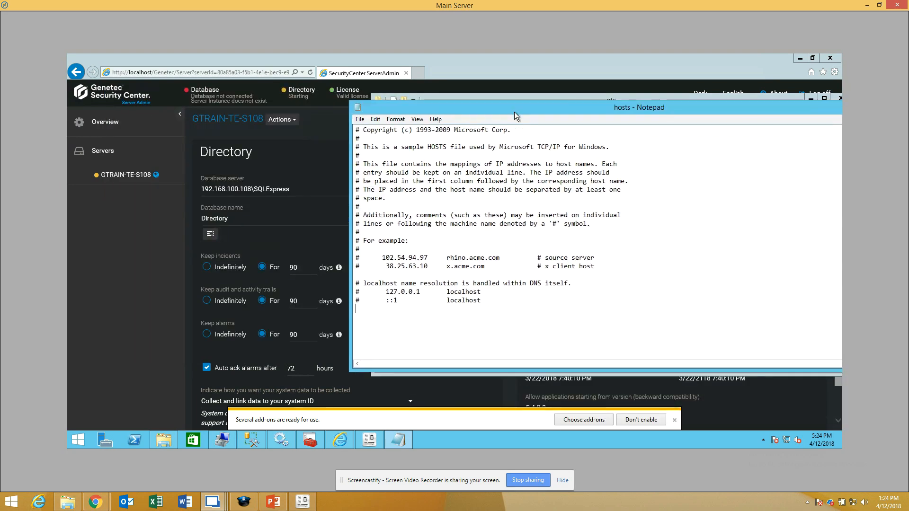
type("192.168.100.108 ")
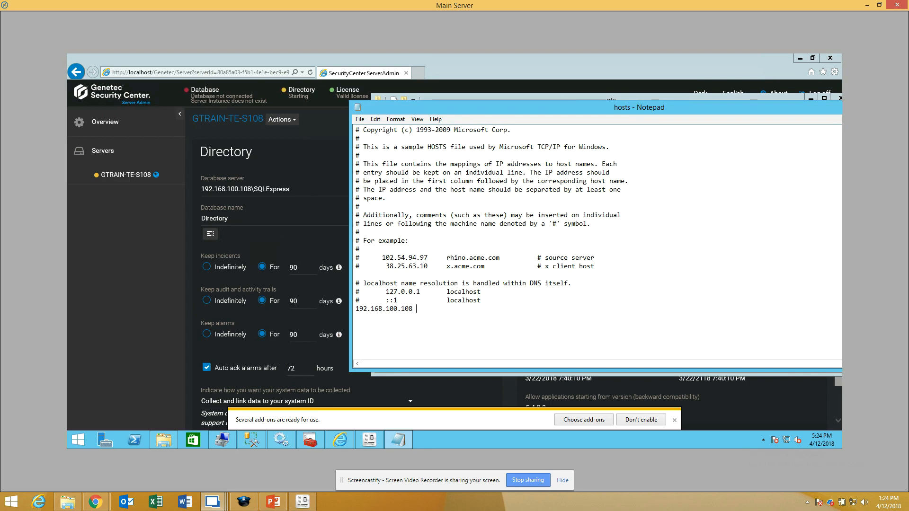
type("gtrain")
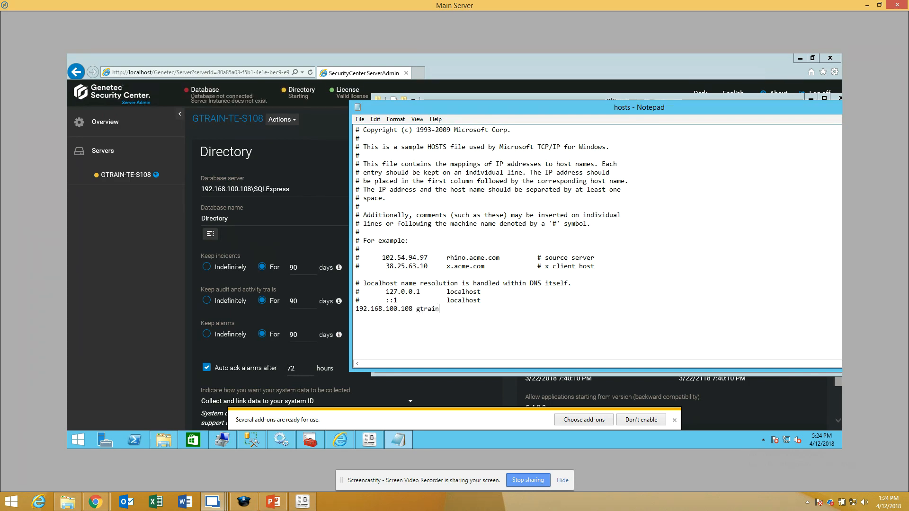
type("-te-s108 ")
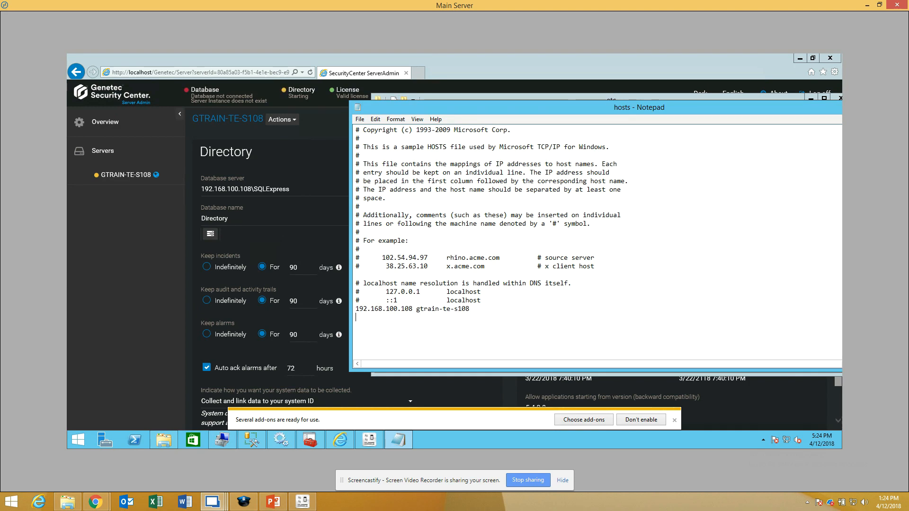
type("192.168.100.208 ")
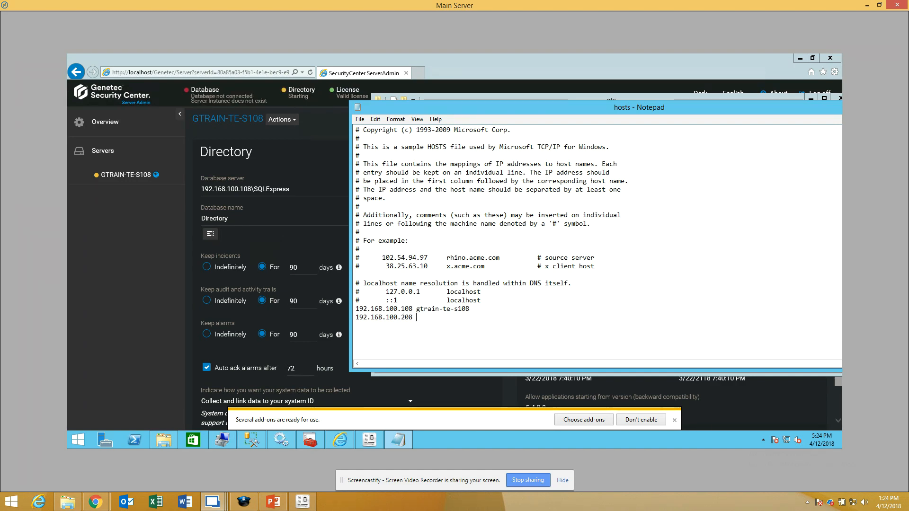
type("gtrain-te-")
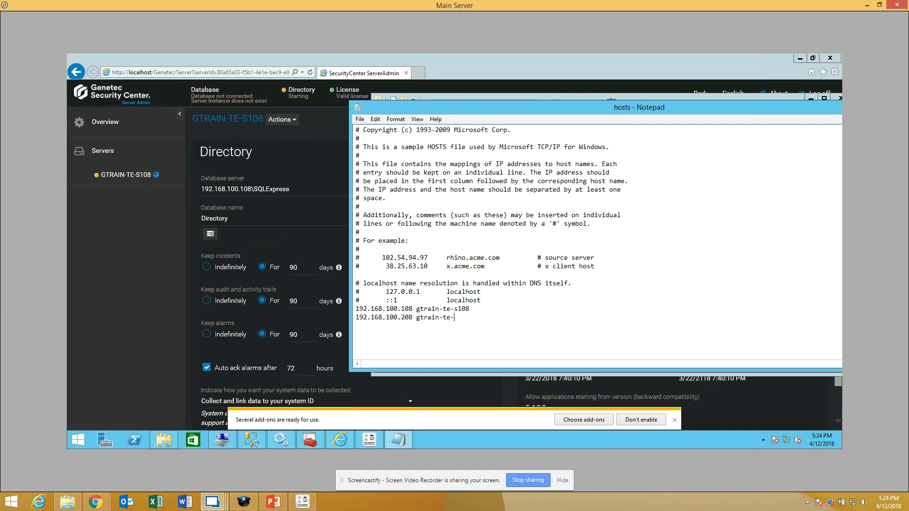
type("s208")
Step: Add a second hosts entry mapping 192.168.100.208 to gtrain-te-s208 and save the file
left_click(361, 119)
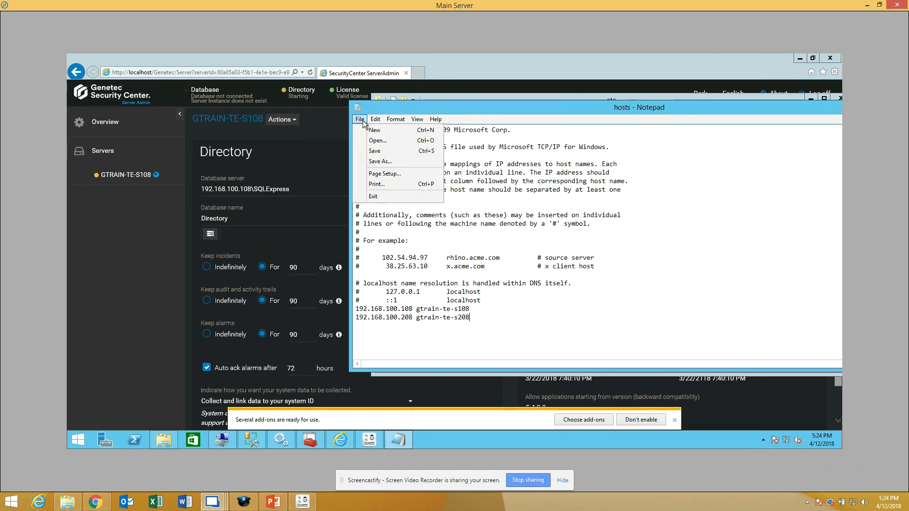
left_click(375, 151)
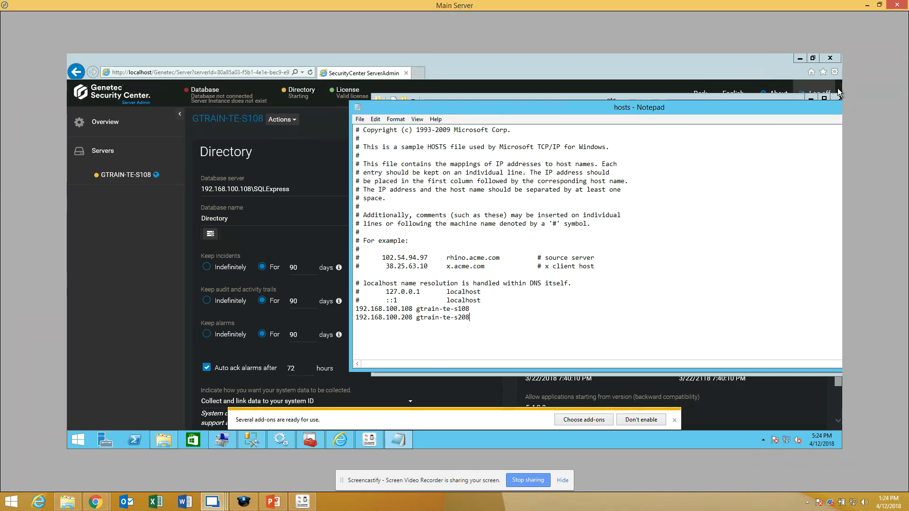
Step: Check the Database and Directory status of GTRAIN-TE-S108 in Server Admin
mouse_move(805, 115)
left_mouse_down()
mouse_move(767, 116)
mouse_move(799, 115)
left_mouse_up()
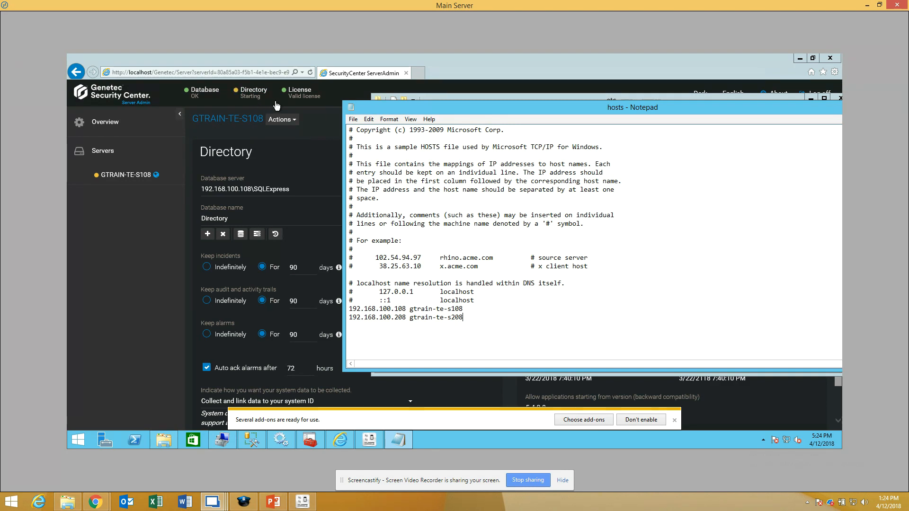
left_click(311, 117)
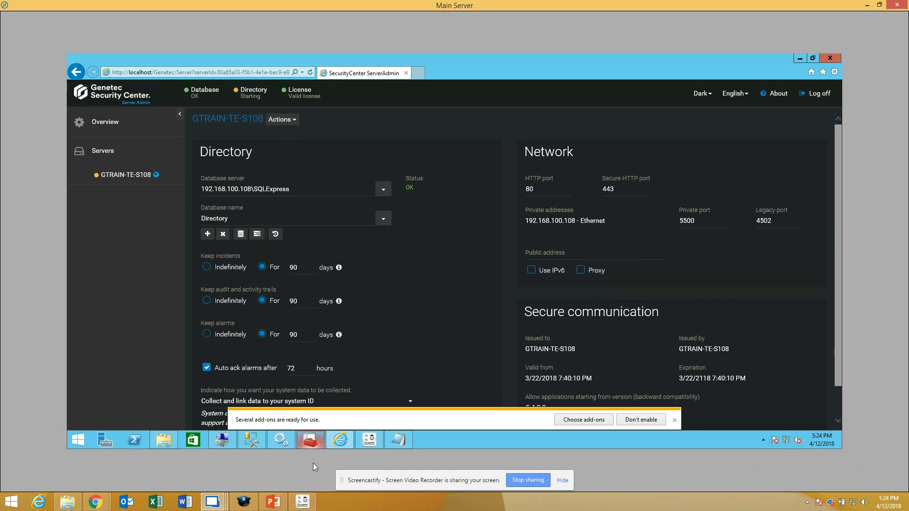
mouse_move(370, 441)
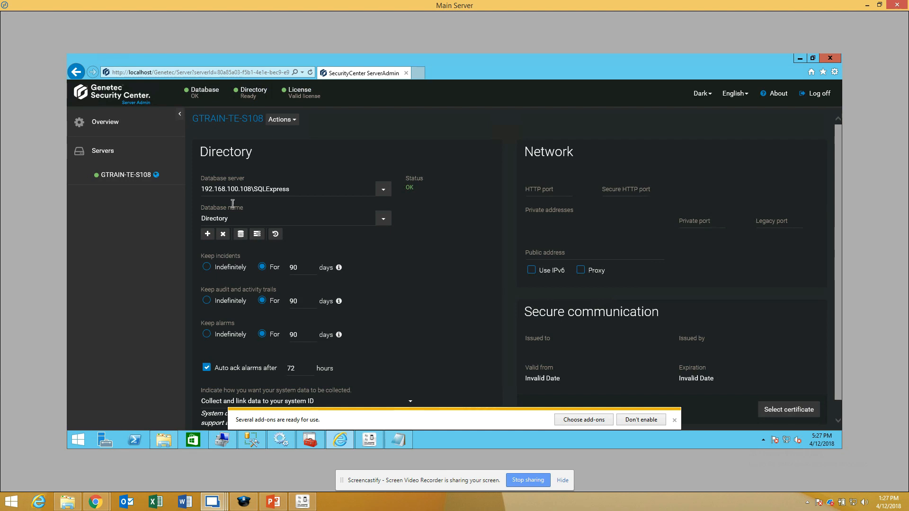
mouse_move(310, 440)
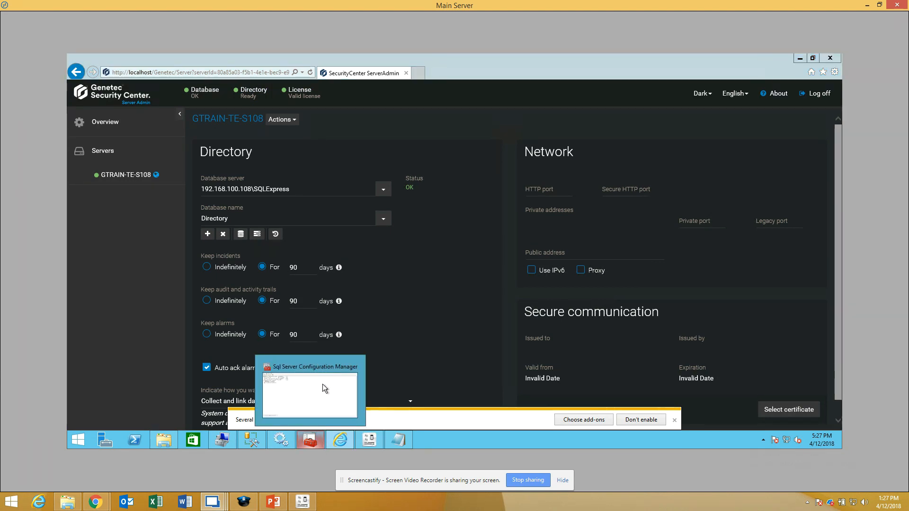
left_click(363, 440)
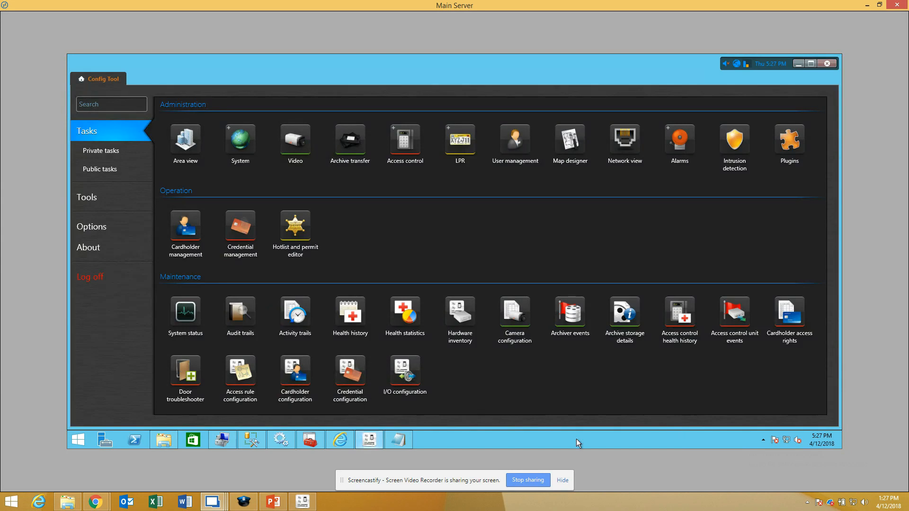
left_click(349, 442)
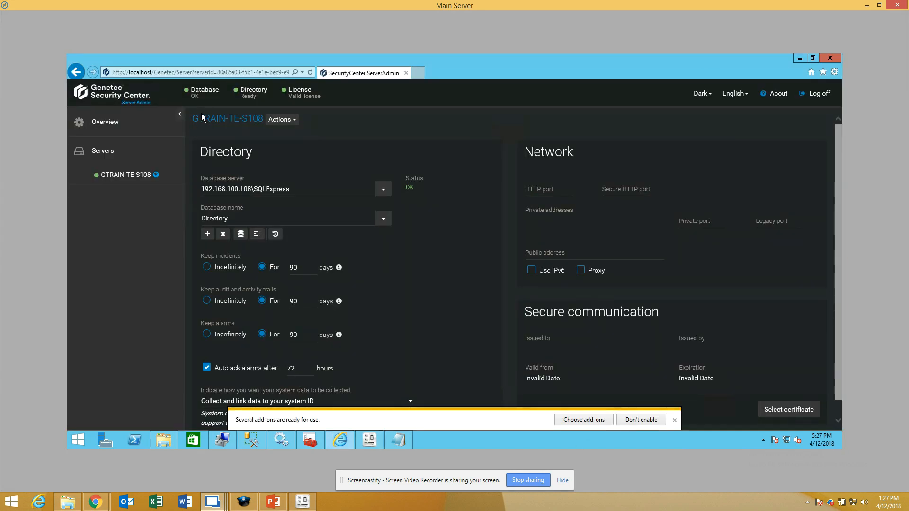
Step: Switch to Config Tool and select the Directory Manager role among the System task's roles
left_click(363, 442)
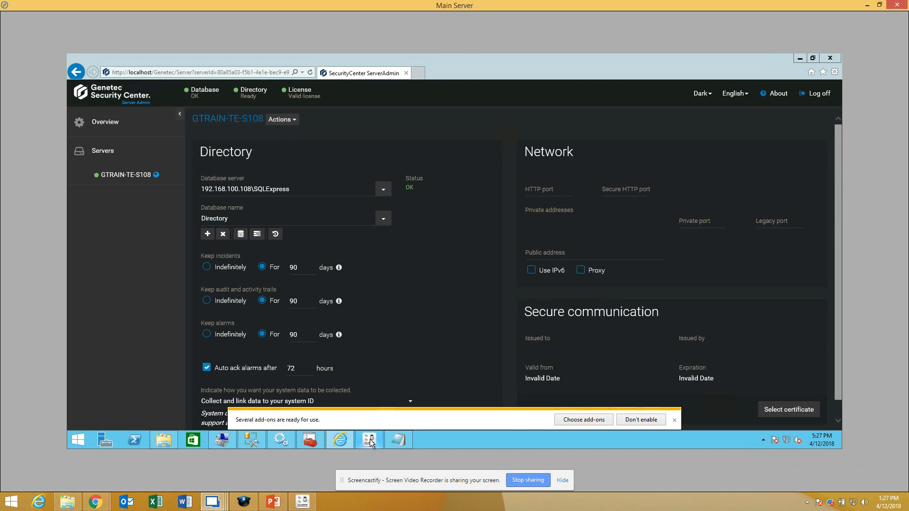
left_click(370, 442)
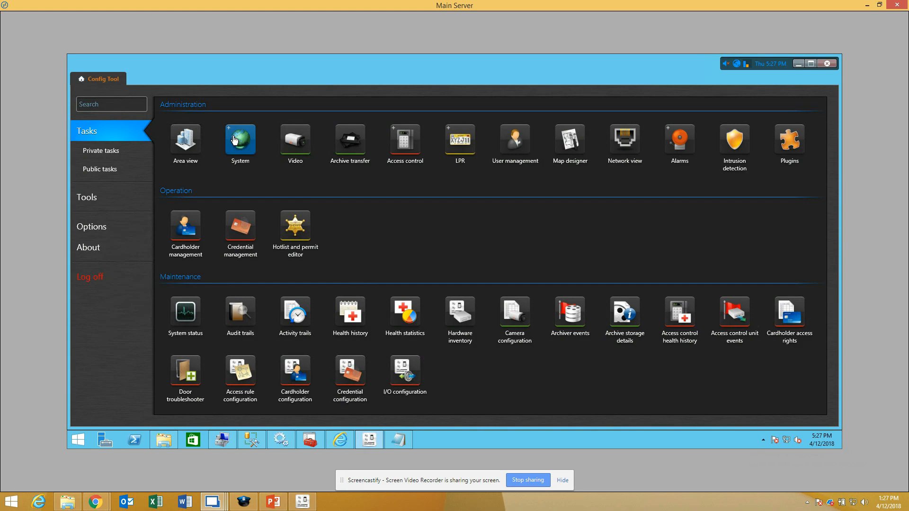
mouse_move(241, 166)
left_click(246, 245)
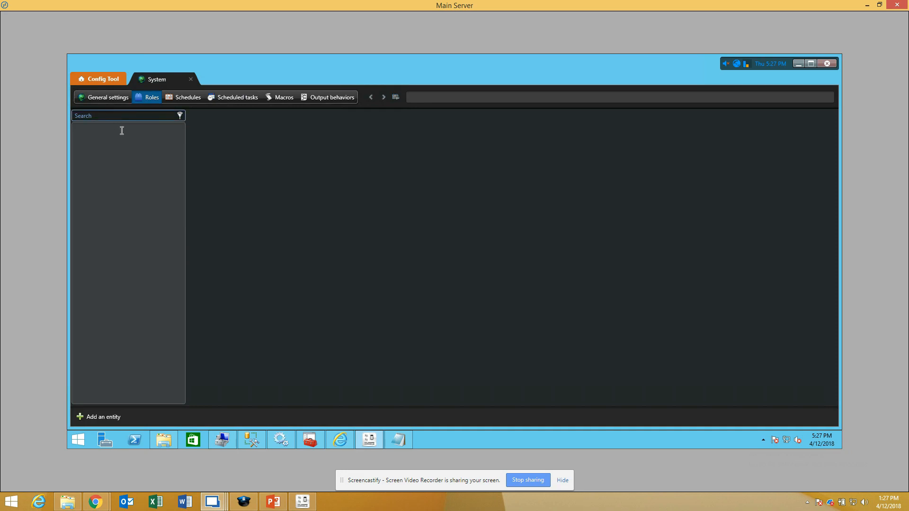
left_click(113, 150)
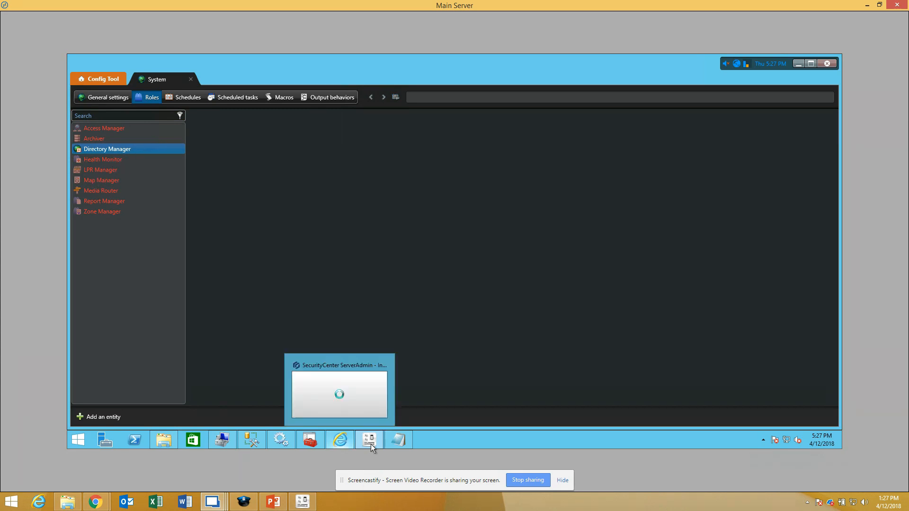
Step: Bring up the saved hosts file in Notepad and close it
left_click(402, 439)
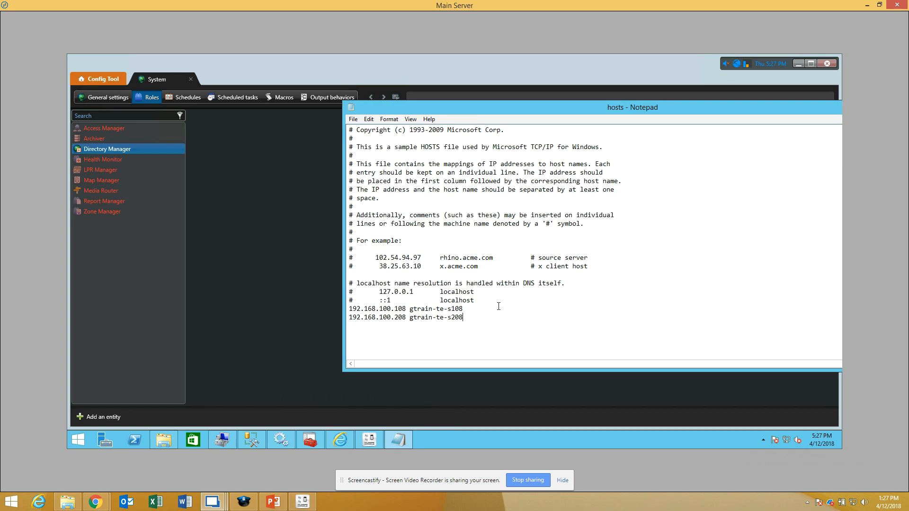
left_click_drag(822, 106, 721, 106)
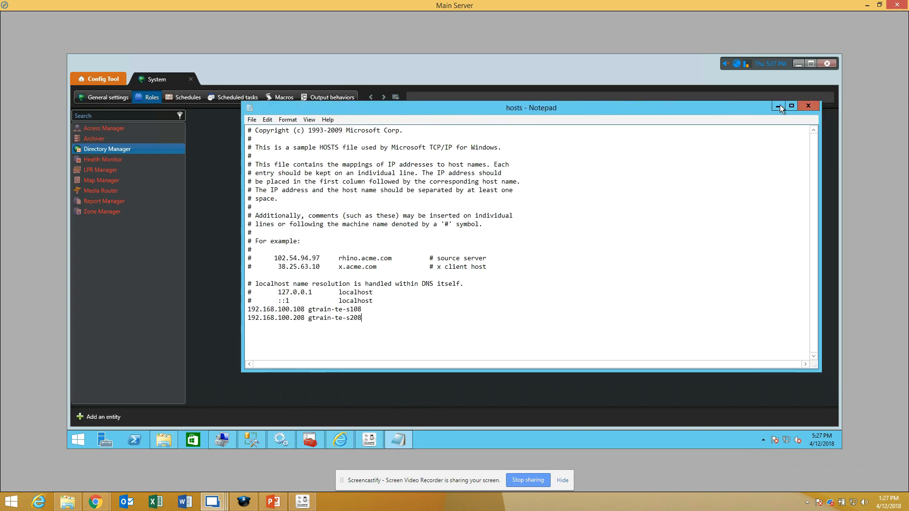
left_click(804, 105)
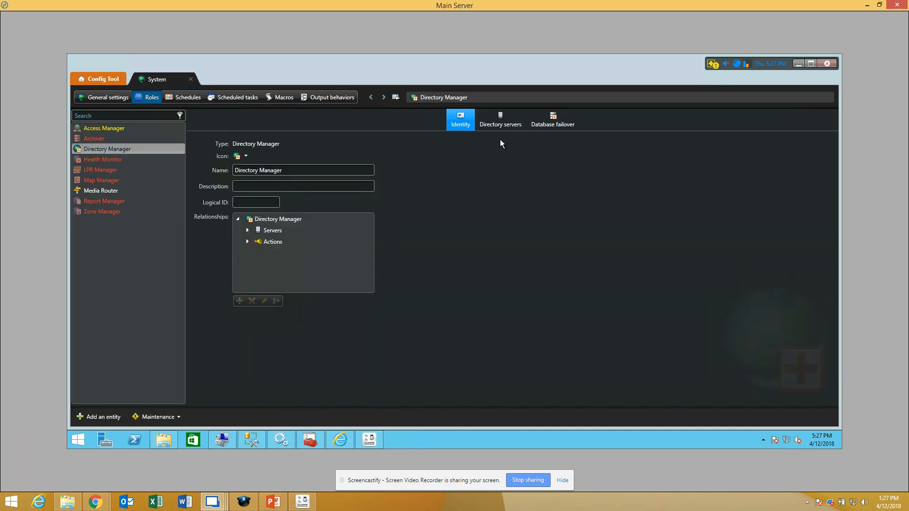
Step: Add GTRAIN-TE-S208 to the Directory Manager role's list of Directory servers
left_click(504, 121)
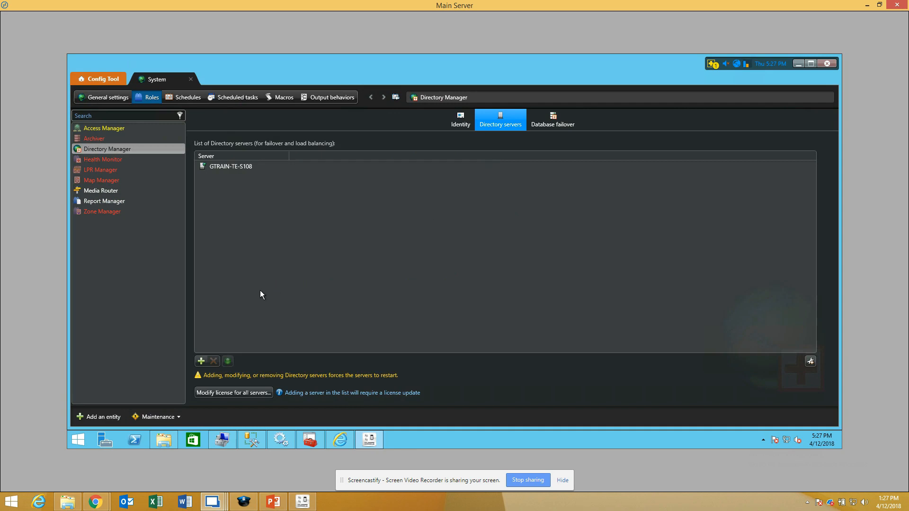
left_click(202, 361)
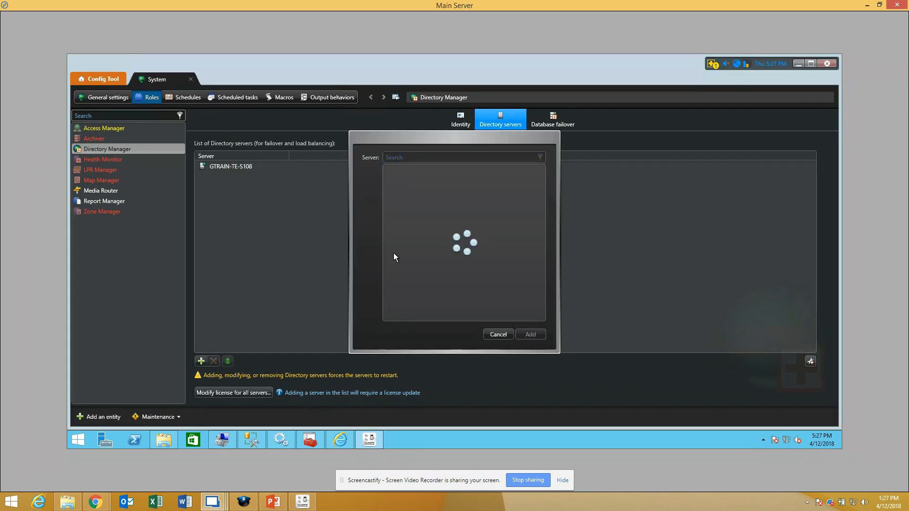
left_click(417, 172)
left_click(524, 335)
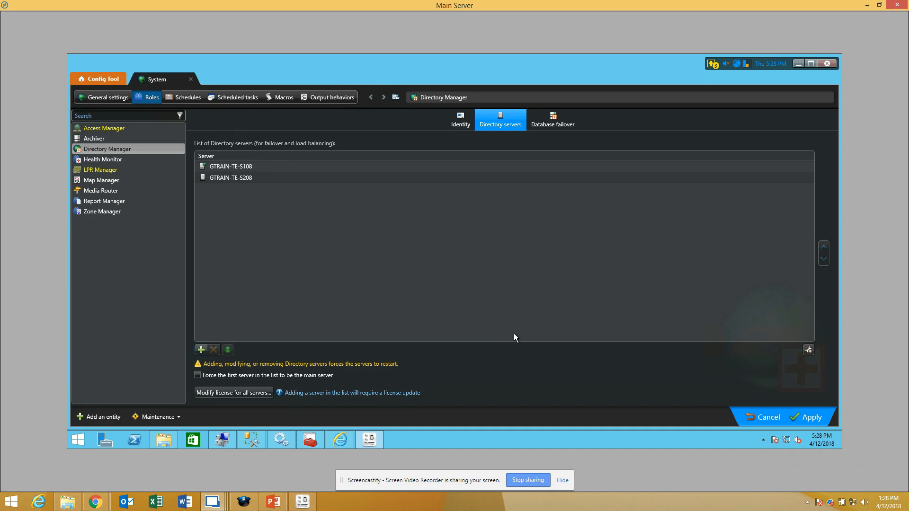
Step: Apply the Directory server list, choose to modify the license, and view the manual activation form before returning to License management
left_click(814, 415)
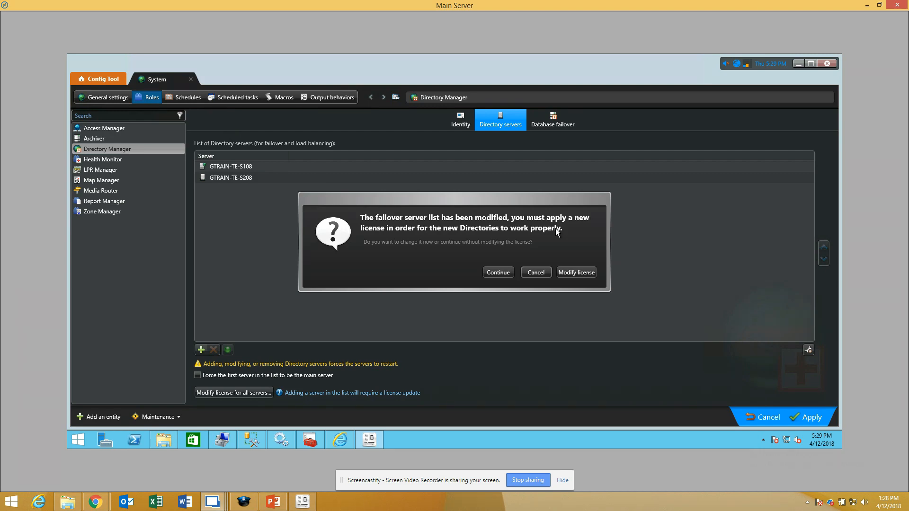
left_click(581, 270)
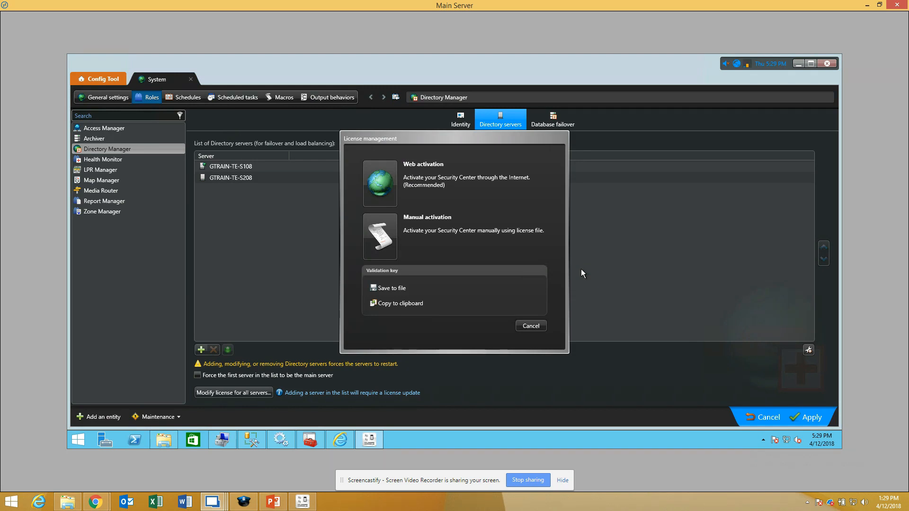
left_click(388, 236)
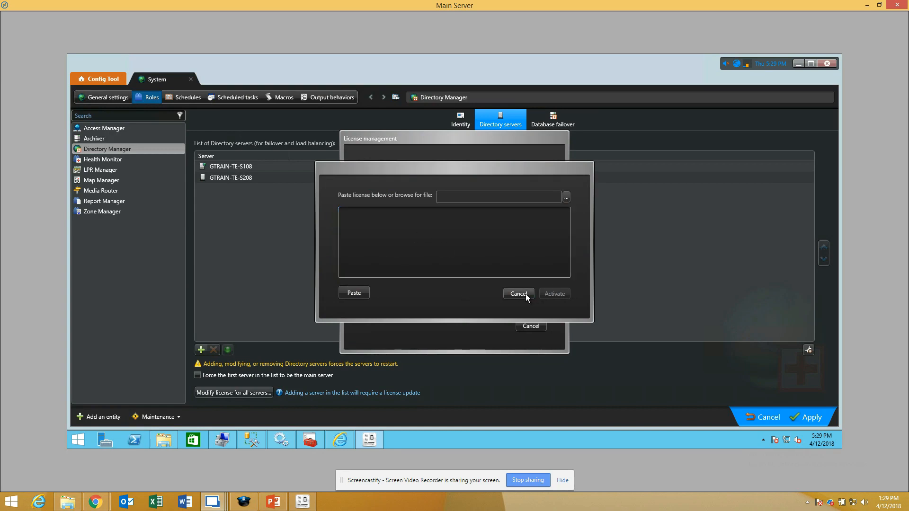
left_click(519, 294)
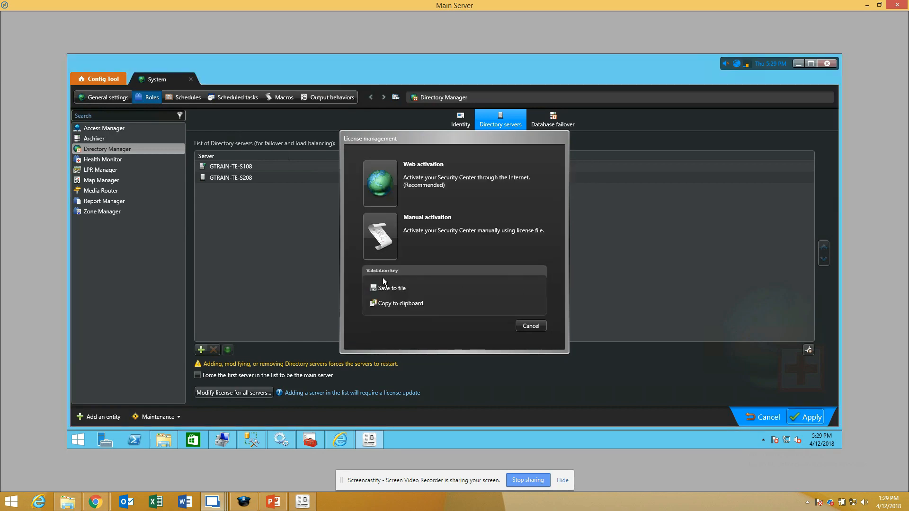
Step: Copy the validation key to the clipboard from License management
left_click(393, 303)
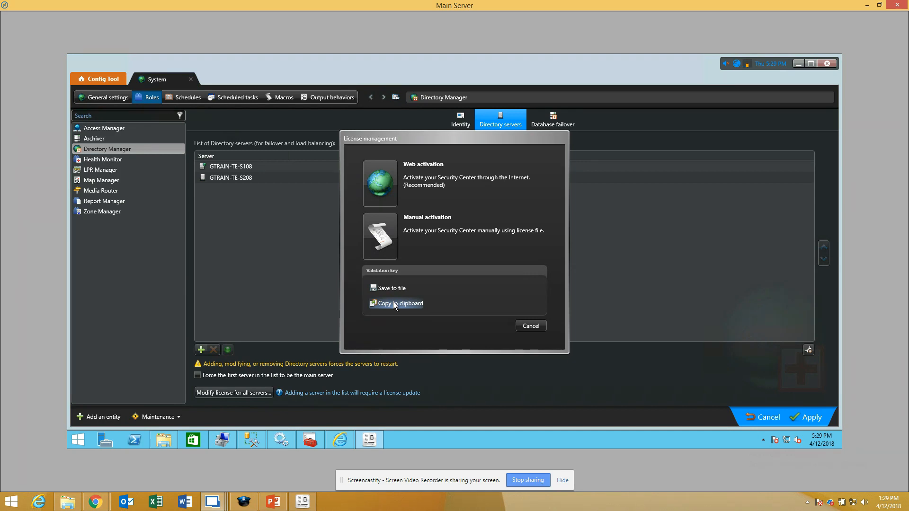
left_click(340, 480)
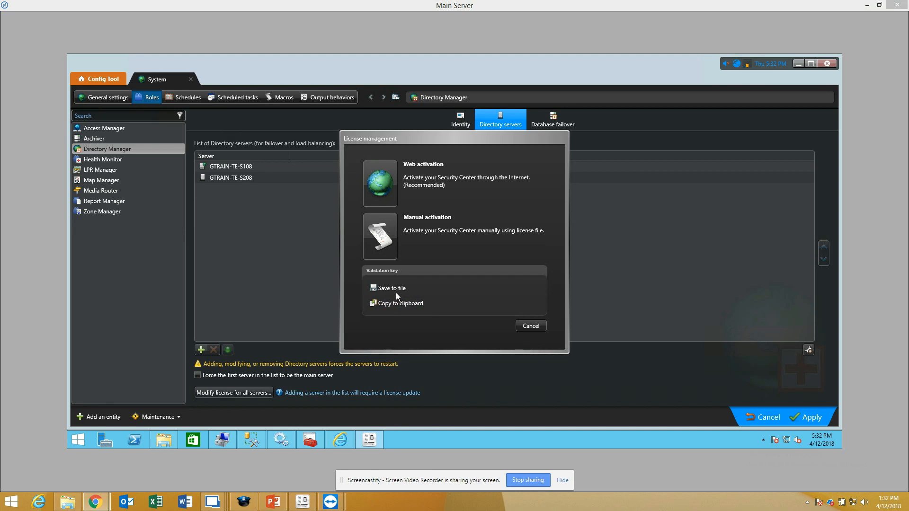
Step: Activate the license manually by pasting the license key, and apply the new license and the Directory server changes
left_click(422, 214)
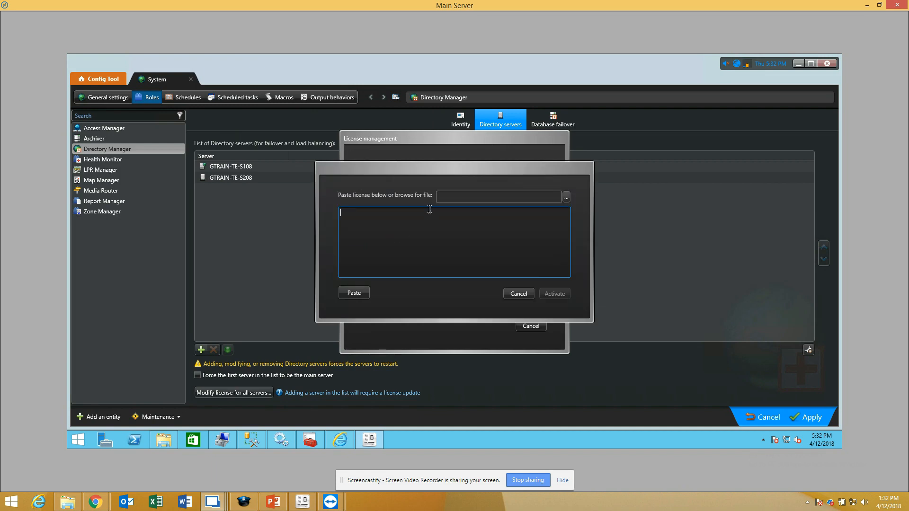
key("ctrl+v")
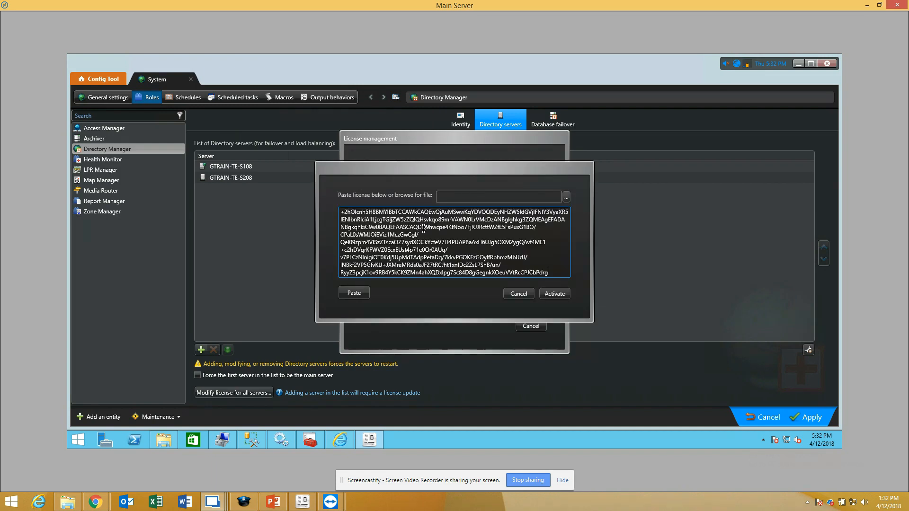
left_click(554, 294)
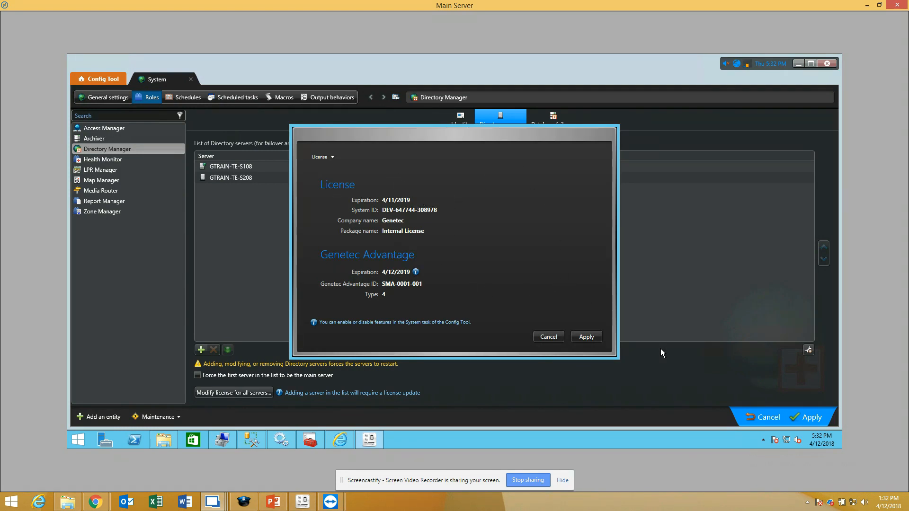
left_click(586, 337)
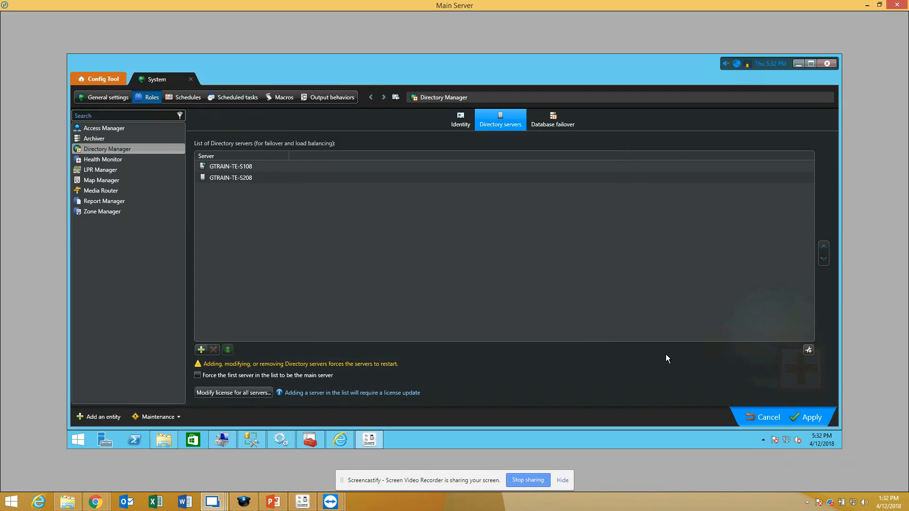
left_click(807, 417)
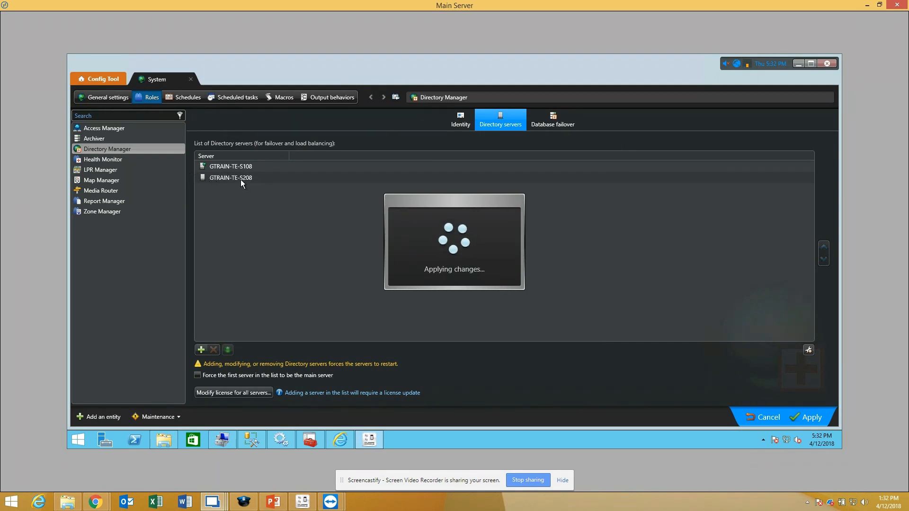
Step: Switch to the directory failover presentation in PowerPoint to view the Directory Failover - Primary slide, and return to the Main Server session
left_click(275, 503)
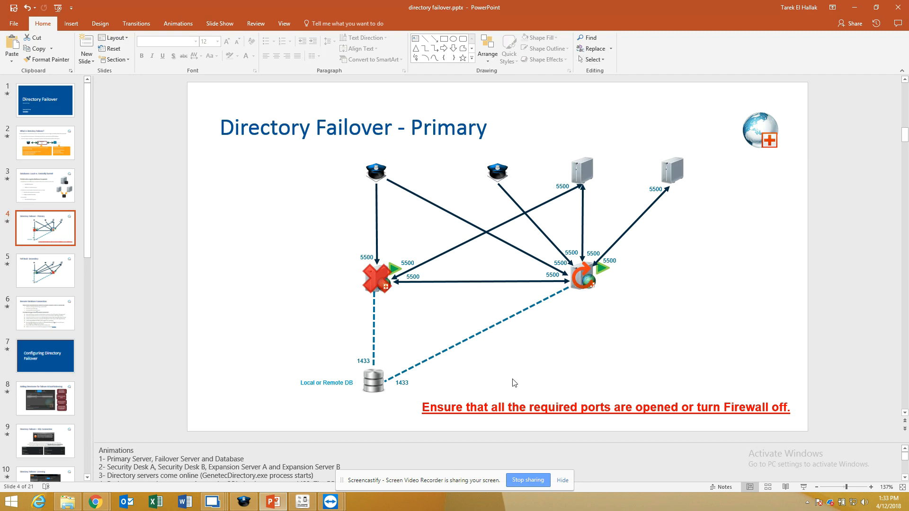
left_click(209, 500)
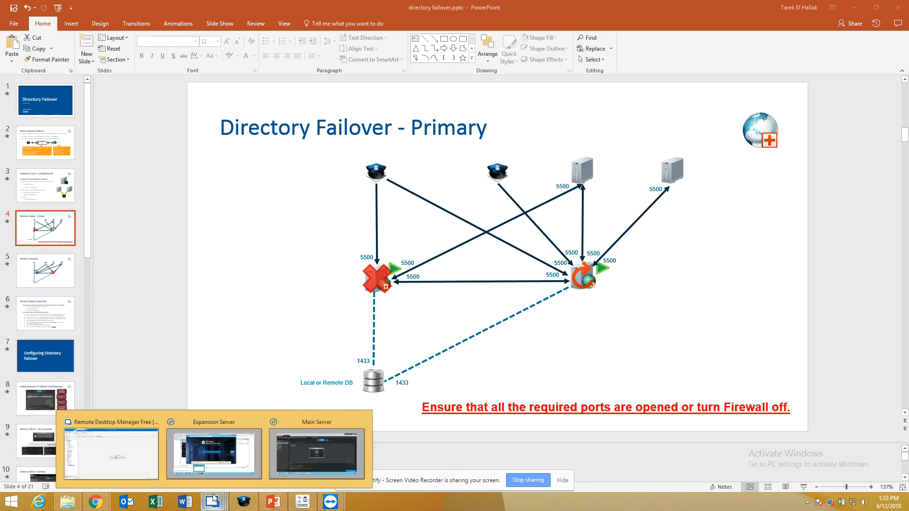
left_click(346, 470)
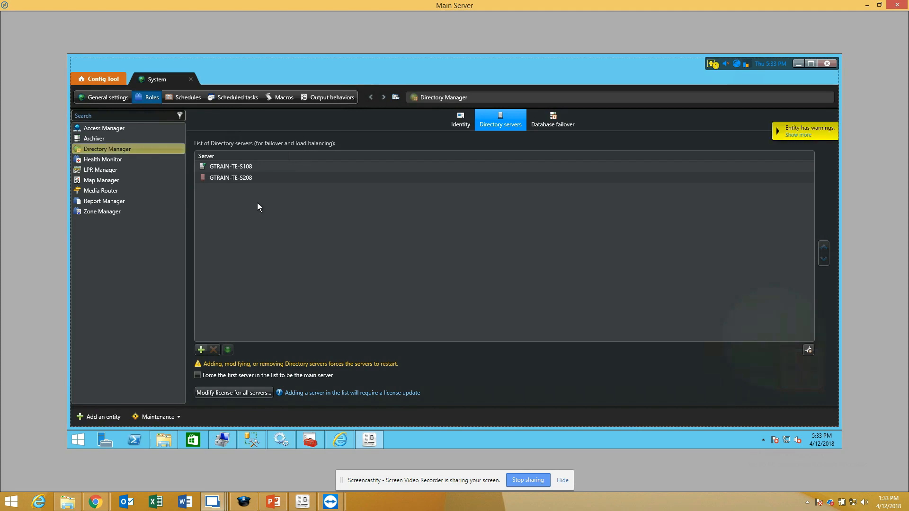
Step: Examine GTRAIN-TE-S208 and GTRAIN-TE-S108 in the list of Directory servers and check the role's database failover setting
left_click(198, 179)
left_click(246, 180)
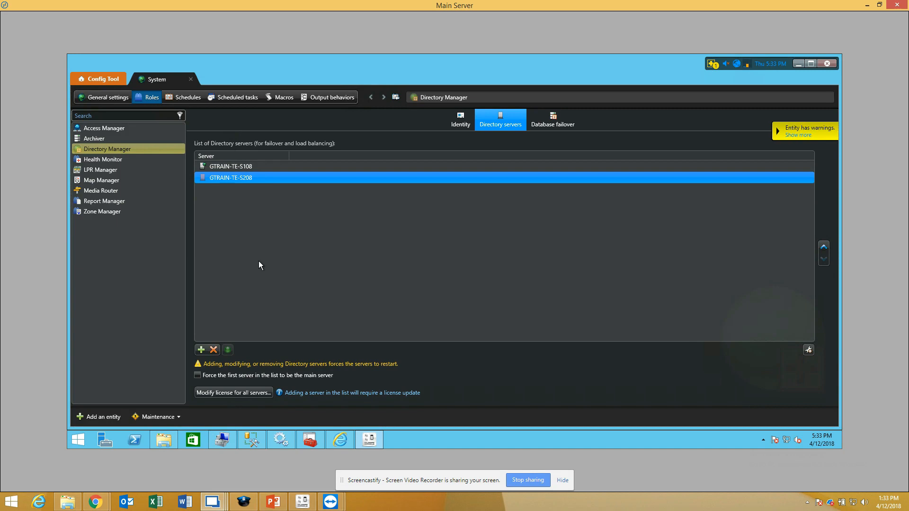
left_click(223, 169)
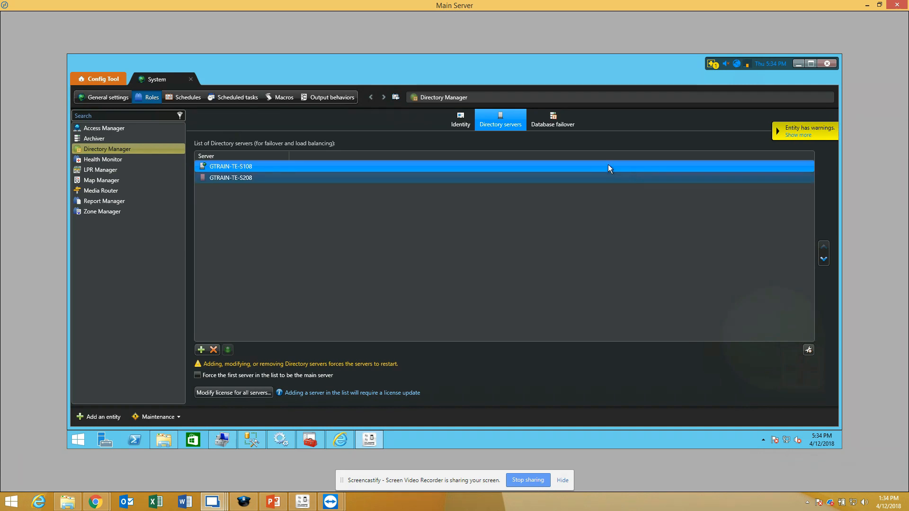
left_click(560, 125)
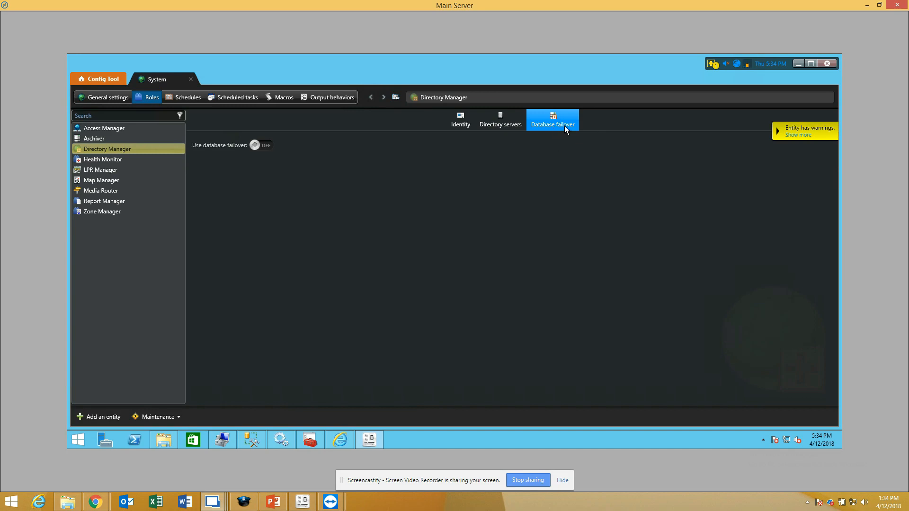
left_click(508, 130)
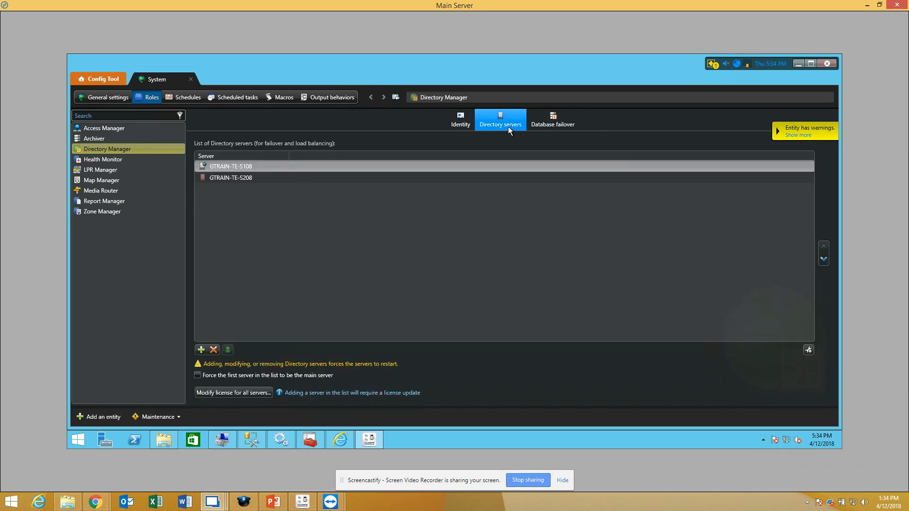
left_click(246, 177)
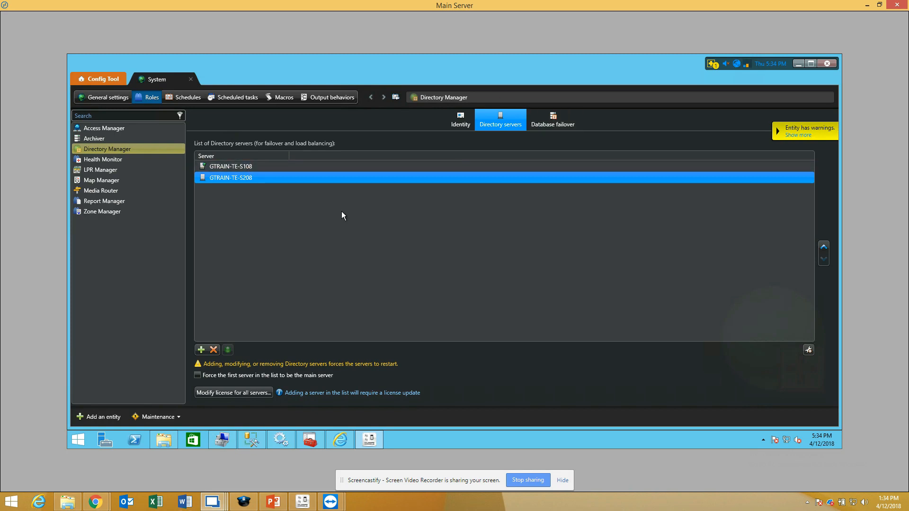
Step: Enable database failover for the Directory Manager role in Backup and restore mode and apply the change
left_click(548, 128)
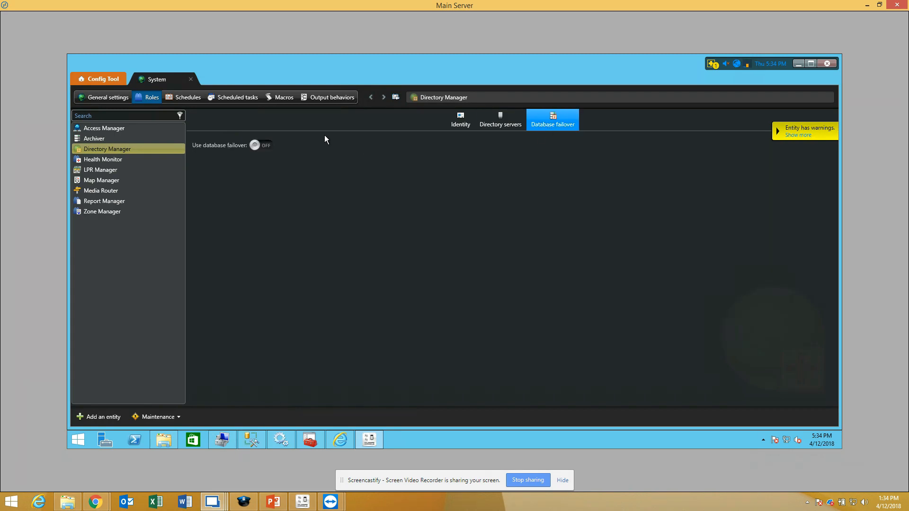
left_click(268, 147)
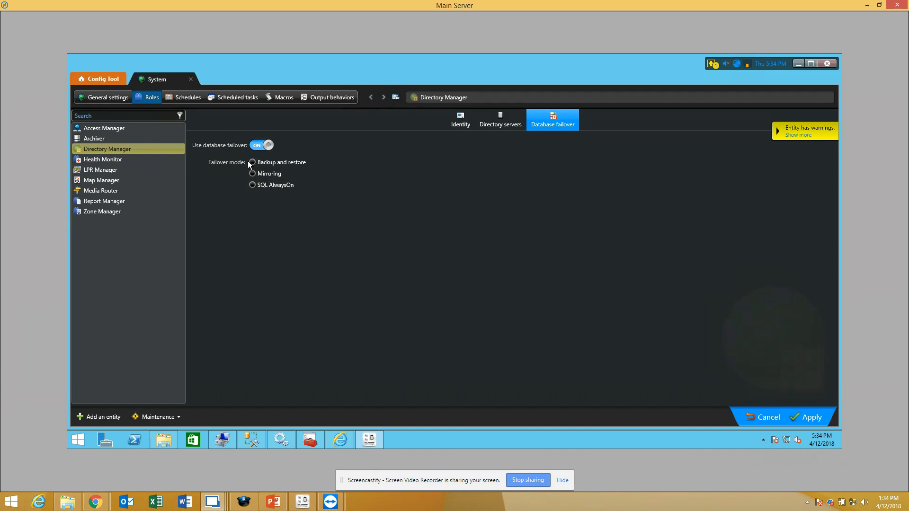
left_click(252, 163)
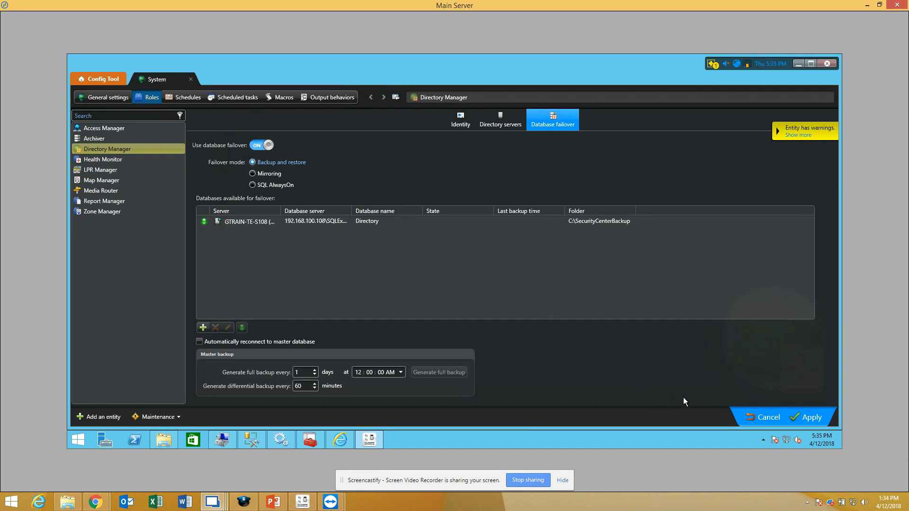
left_click(813, 415)
Step: Switch to the directory failover presentation in PowerPoint and bring up the Database Failover slide, number 12
left_click(273, 502)
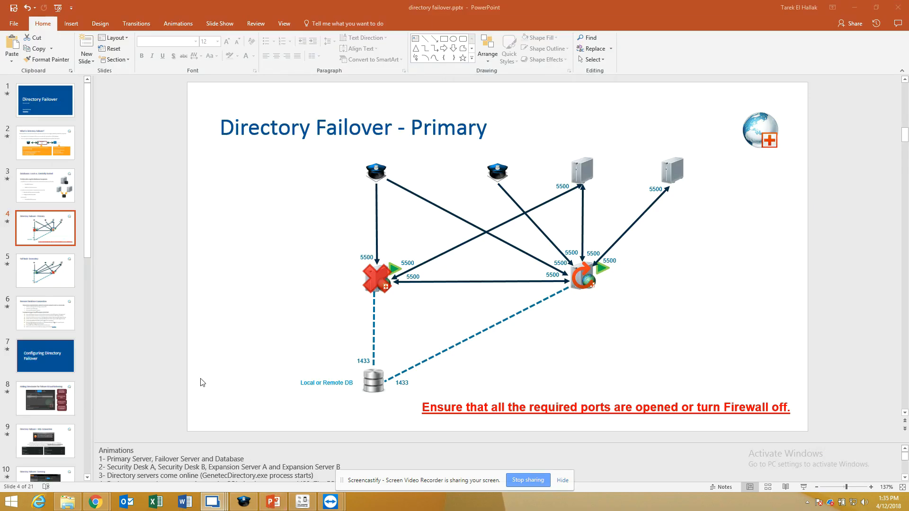
left_click(62, 364)
scroll(86, 259, "down", 7)
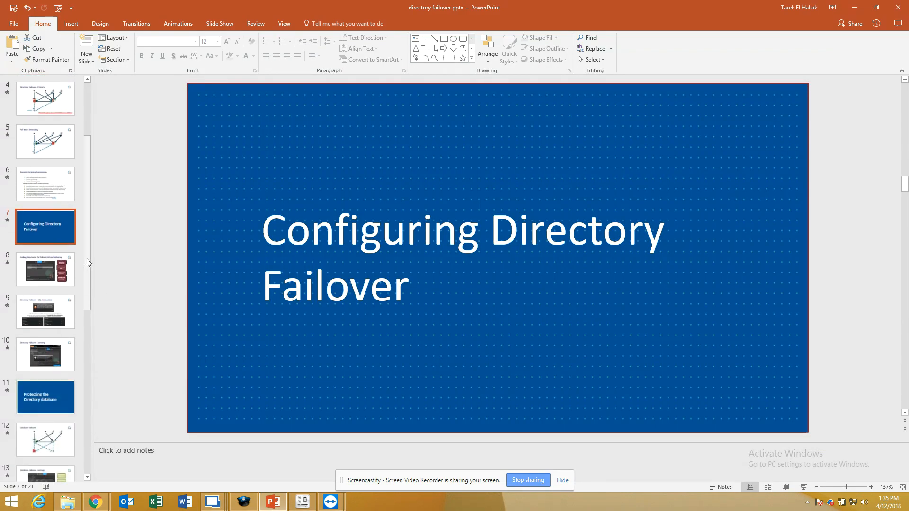
left_click(48, 258)
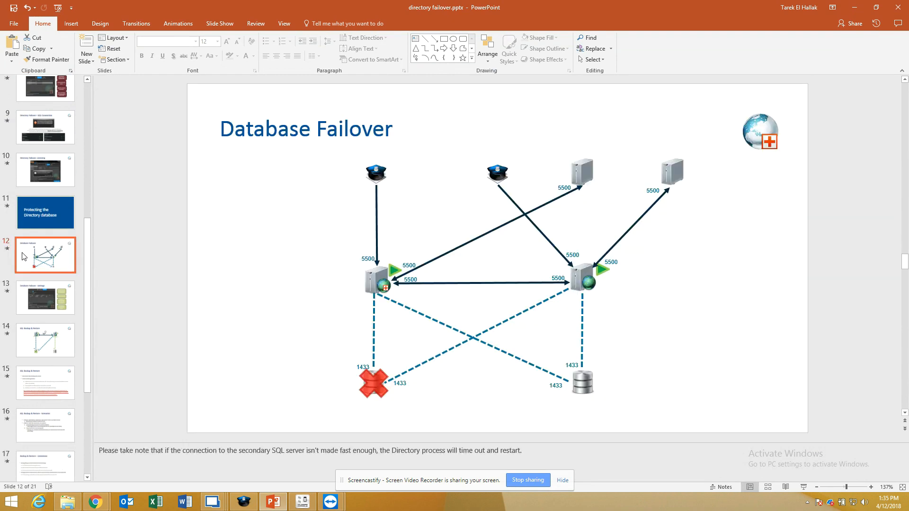
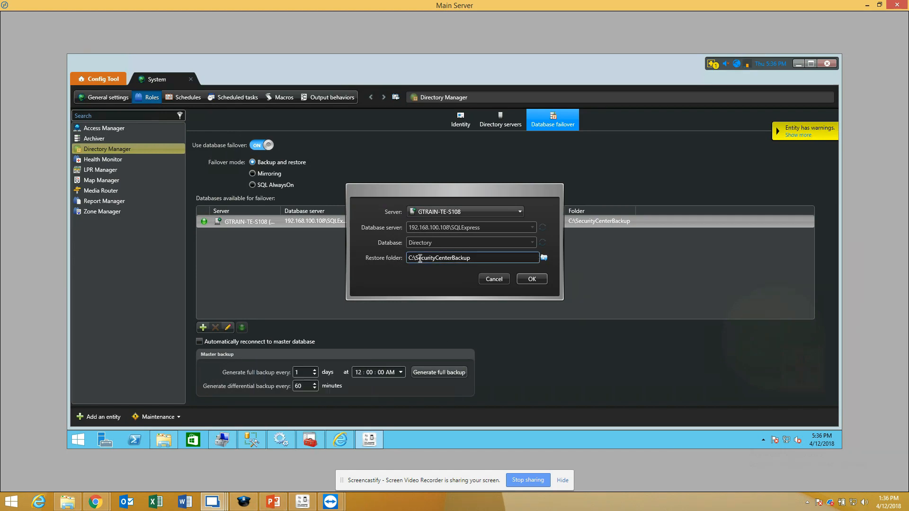
Step: View the SQL Backup & Restore slide in PowerPoint, return to Main Server and cancel editing the GTRAIN-TE-S108 database entry
left_click(274, 504)
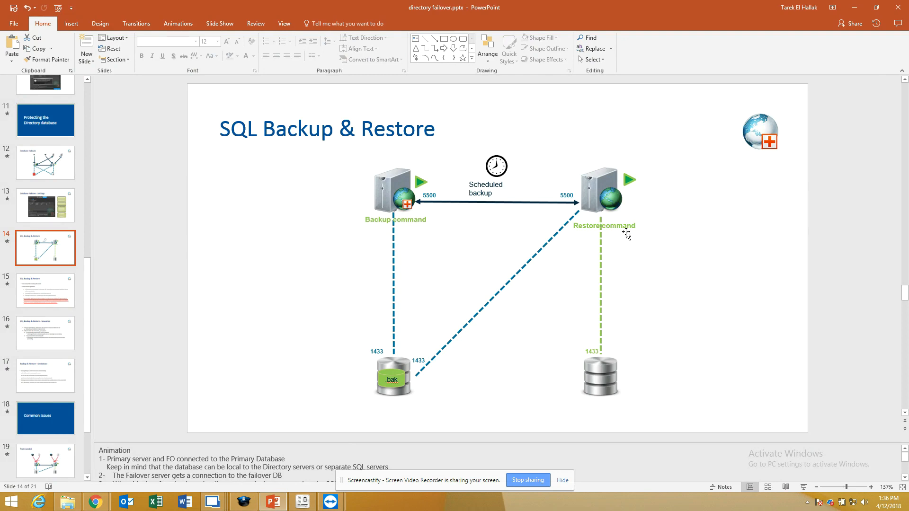
left_click(855, 7)
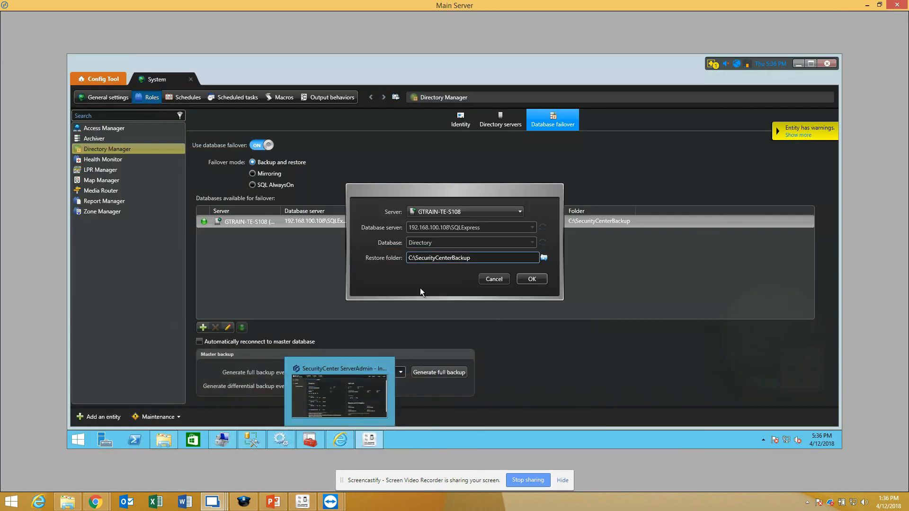
left_click(506, 280)
Step: Start a new failover database entry for server GTRAIN-TE-S208 using the database server GTRAIN-TE-S208\SQLEXPRESS
left_click(203, 328)
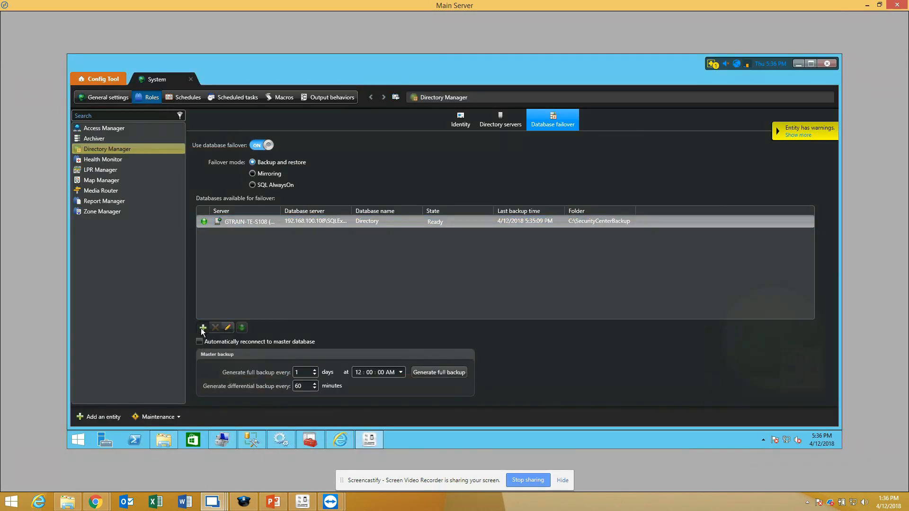
left_click(434, 211)
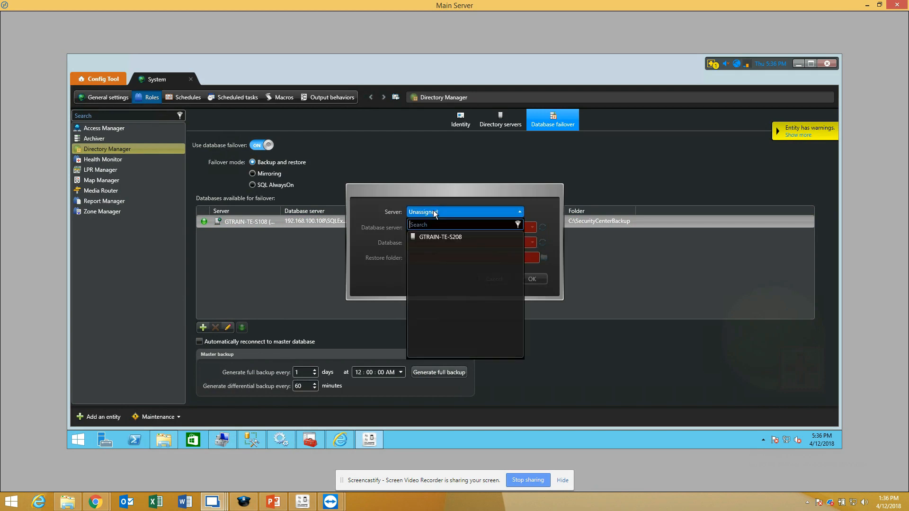
left_click(430, 236)
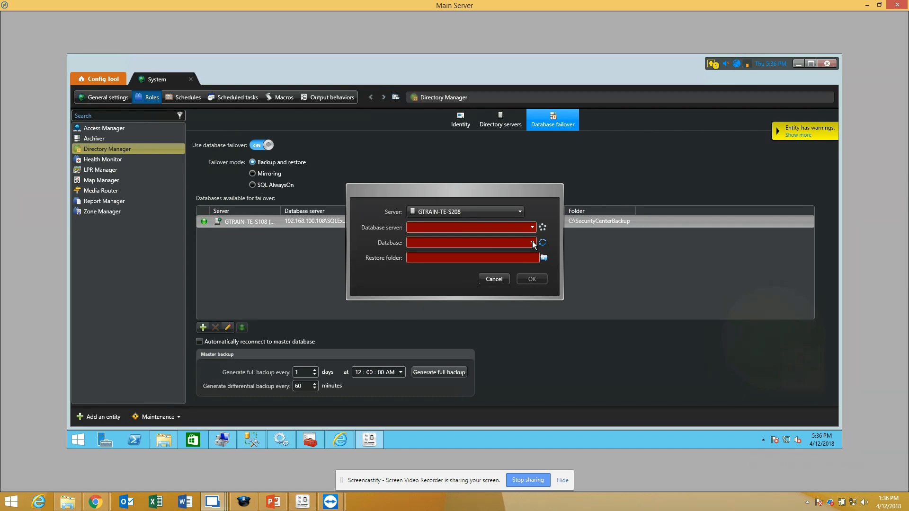
left_click(532, 227)
left_click(532, 227)
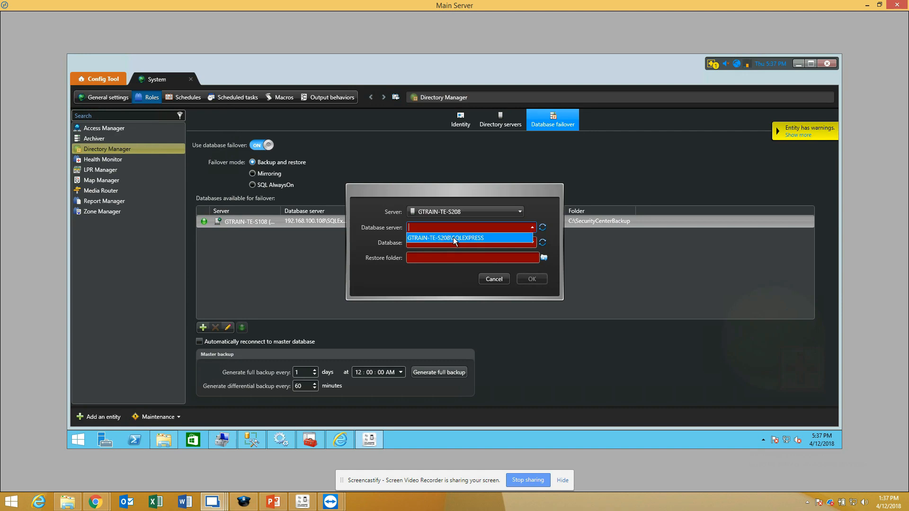
left_click(453, 237)
Step: Name the failover database directoryfailover, and view the SQL Backup & Restore slide in PowerPoint before returning to Main Server
left_click(448, 240)
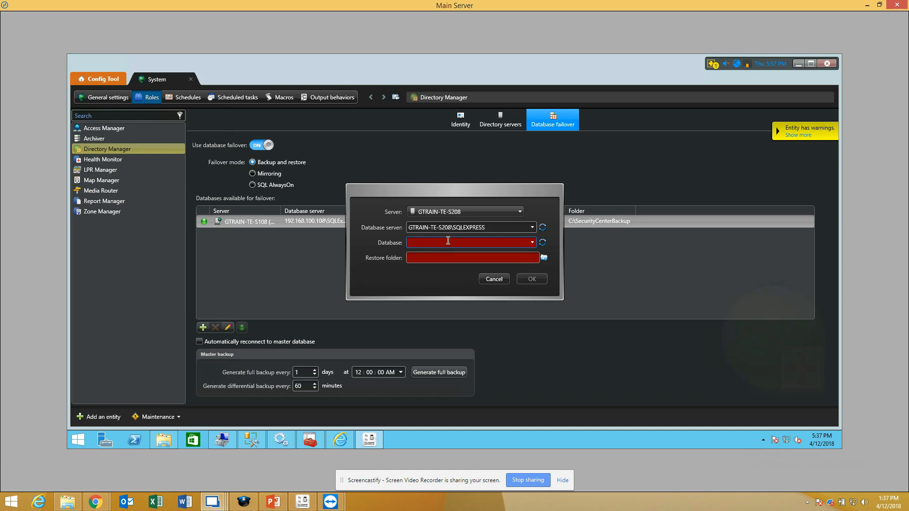
type("di")
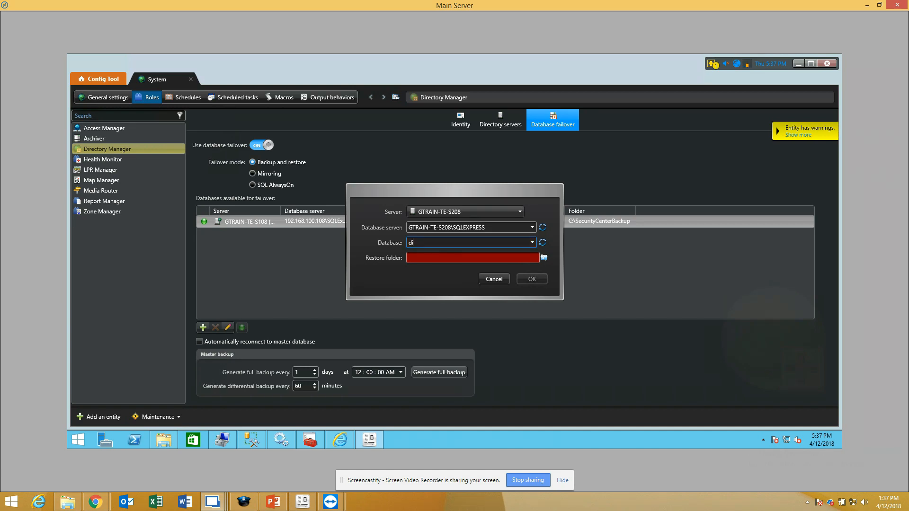
type("rectoryfailover")
left_click(271, 503)
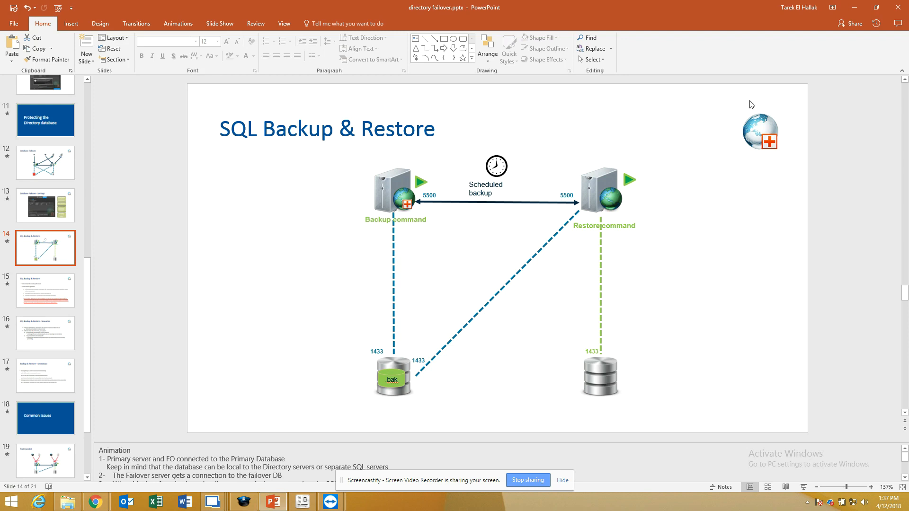
left_click(854, 8)
Step: Browse for the restore folder on GTRAIN-TE-S208 and create a folder named SecurityCenterBackup on drive C:
left_click(430, 257)
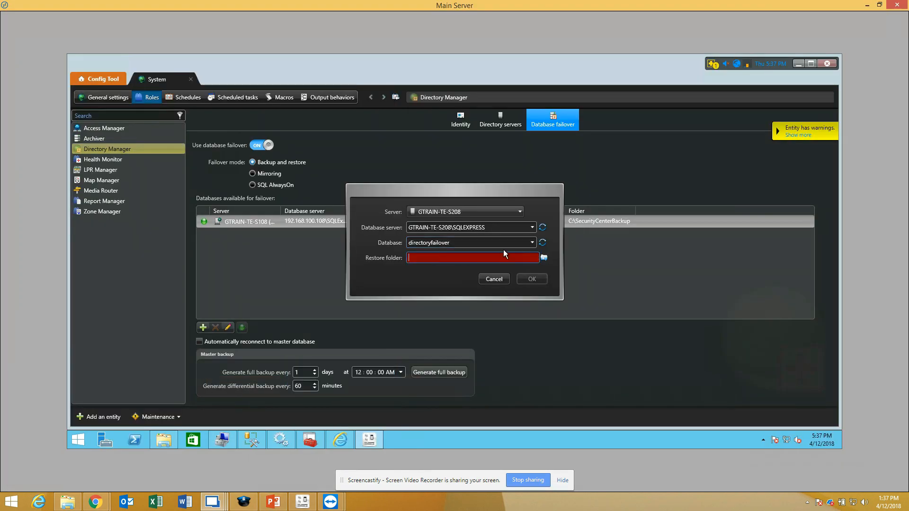
left_click(544, 258)
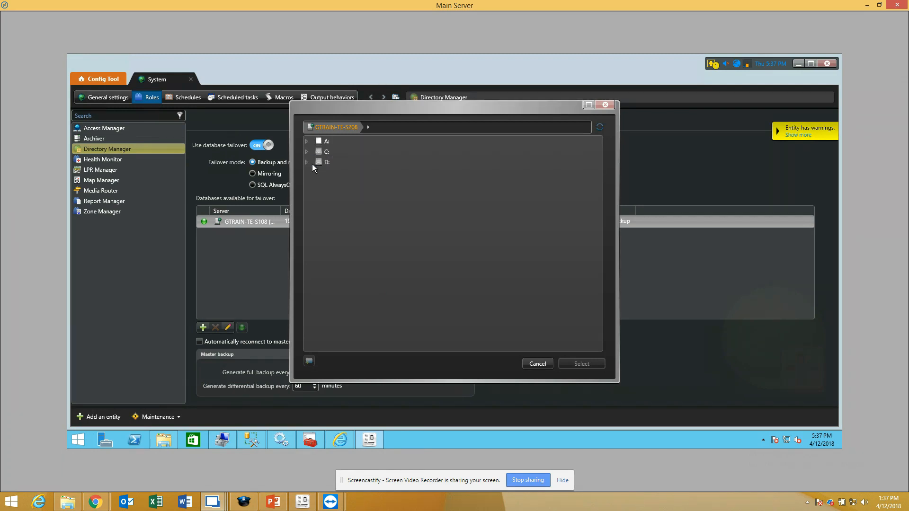
left_click(310, 152)
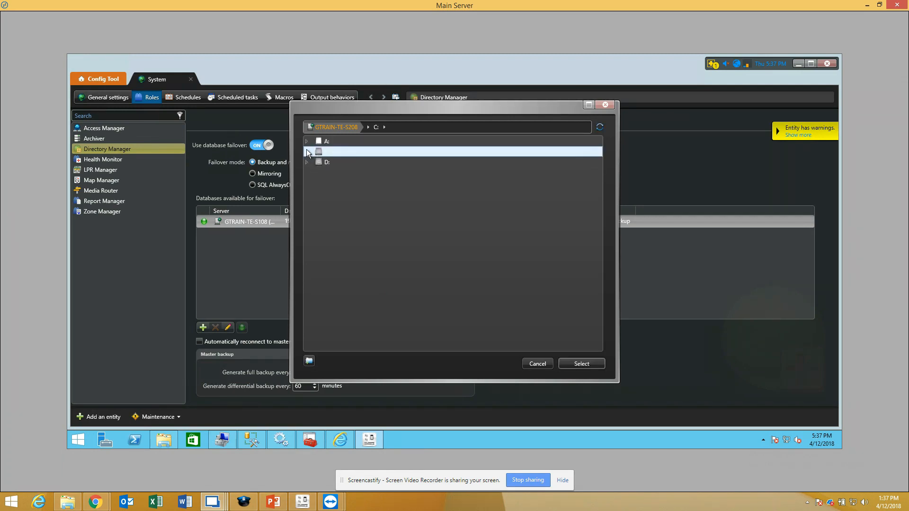
left_click(307, 152)
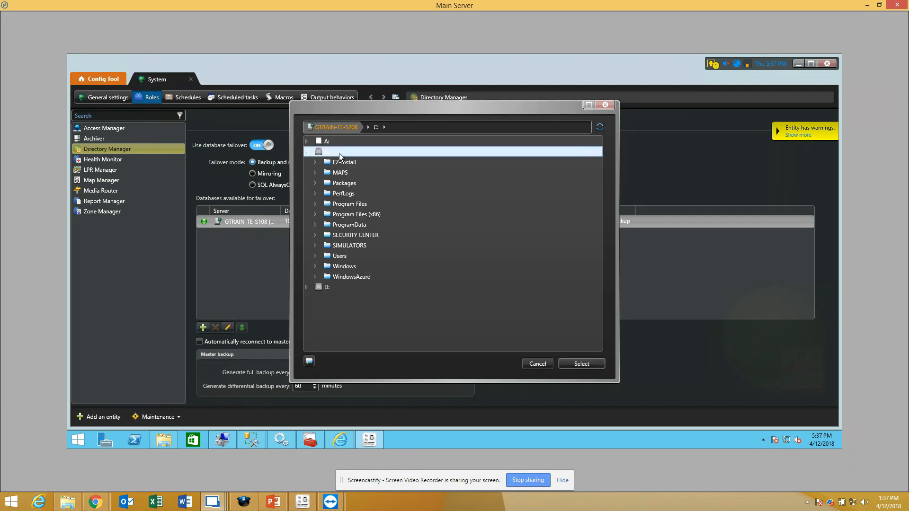
left_click(309, 361)
type("Se")
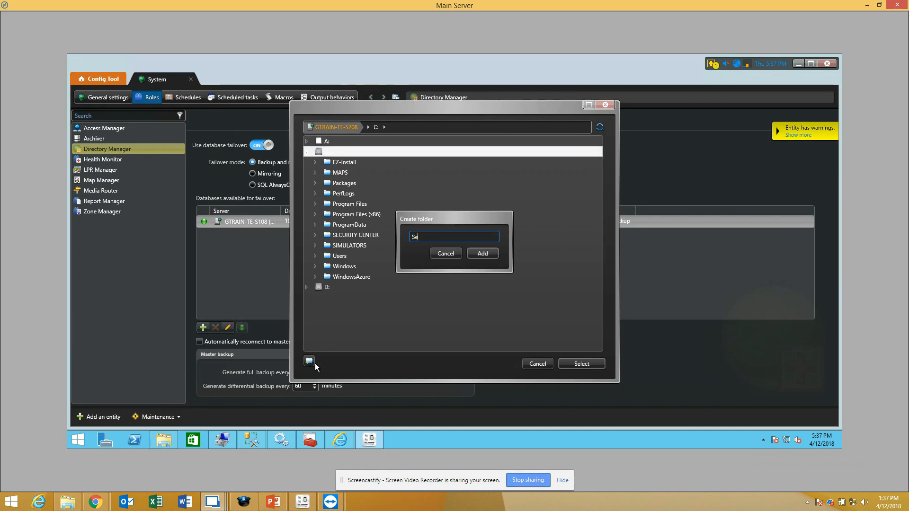
type("curityCenterBackup")
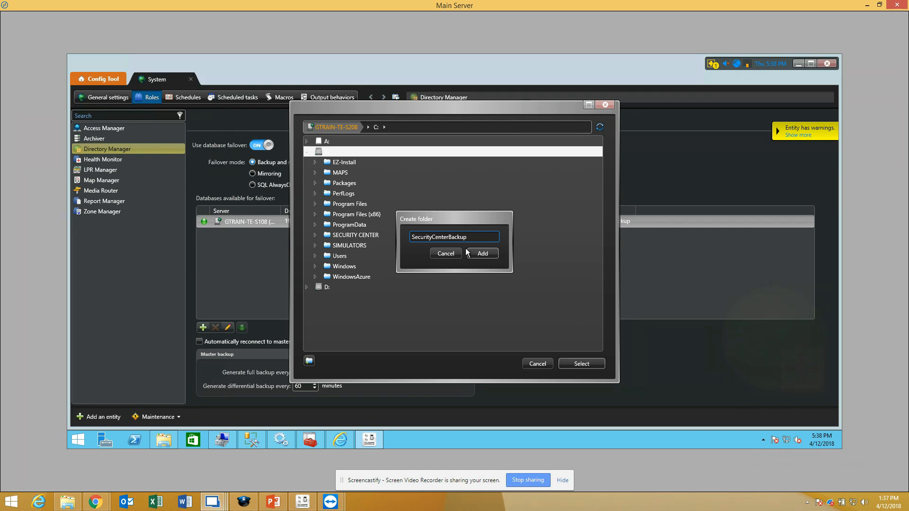
left_click(493, 253)
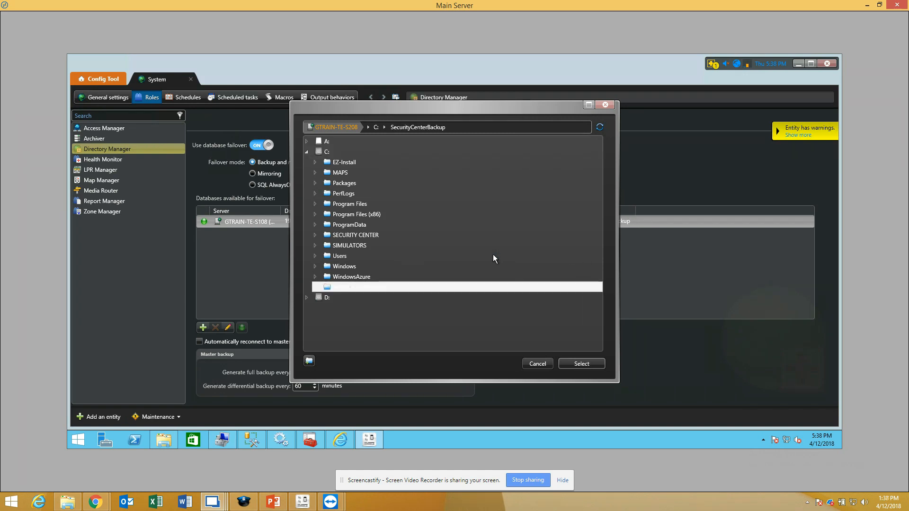
Step: Choose C:\SecurityCenterBackup as the restore folder for the GTRAIN-TE-S208 failover database
left_click(354, 279)
left_click(354, 287)
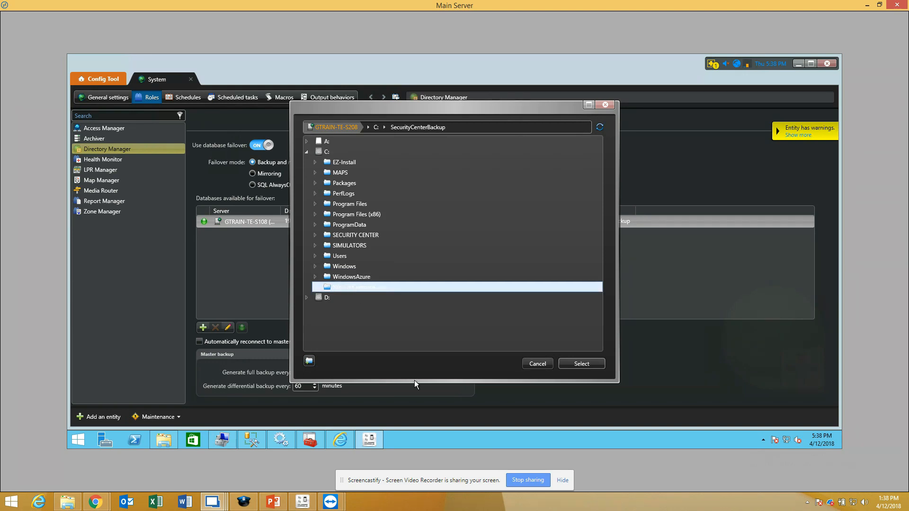
left_click(592, 365)
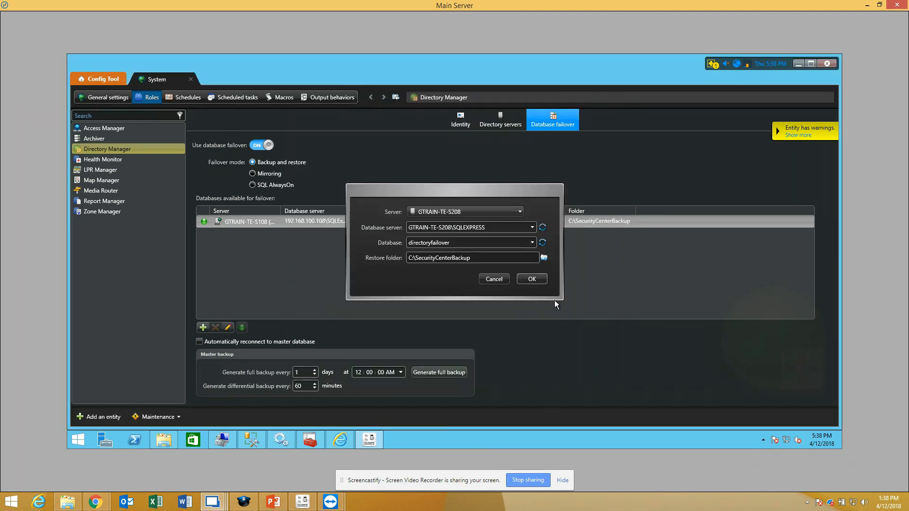
Step: Save and apply the GTRAIN-TE-S208 failover database entry, and generate a full master backup
left_click(537, 278)
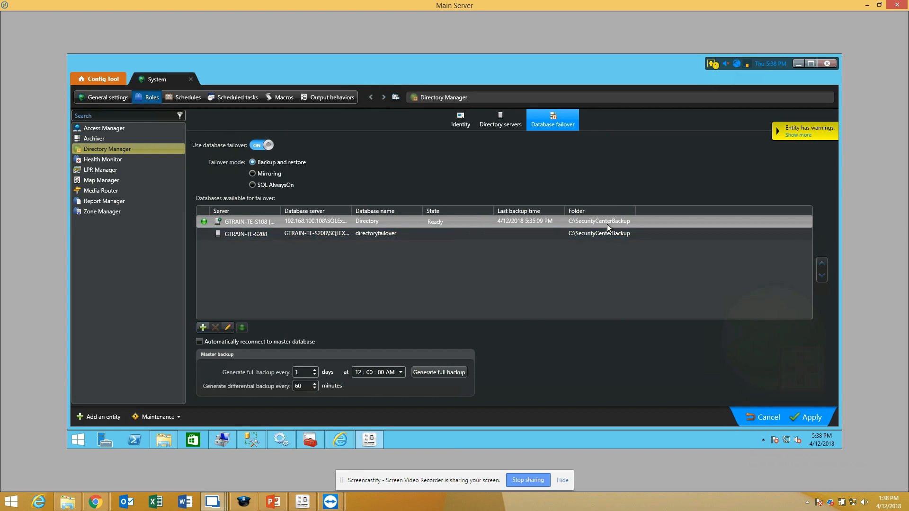
left_click(805, 418)
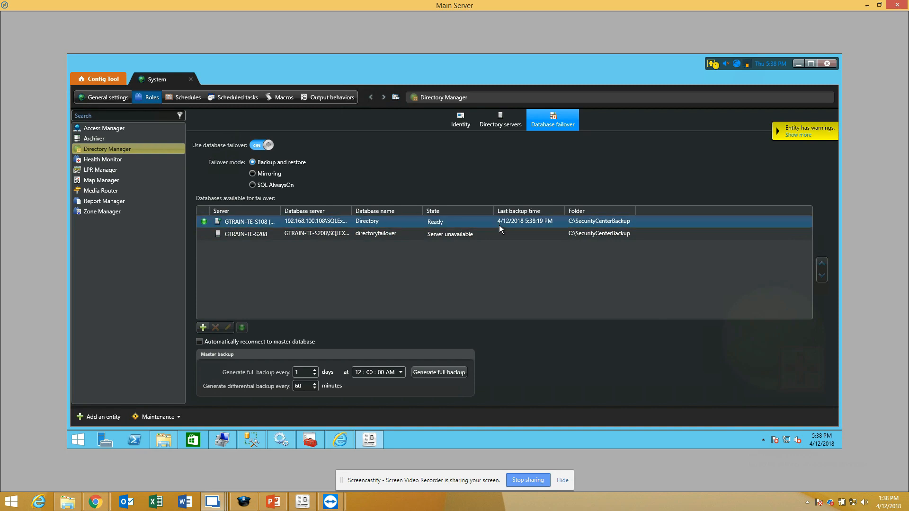
left_click(442, 372)
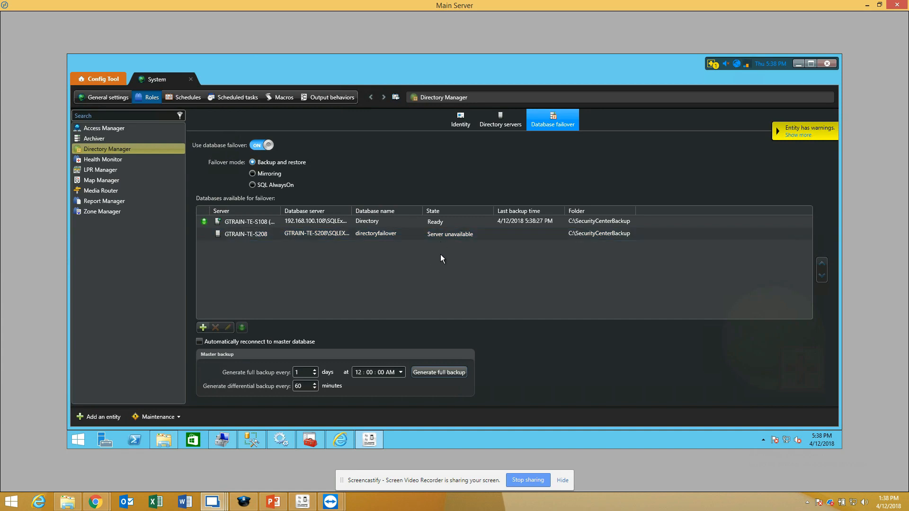
Step: Turn off Windows Firewall for both private and public networks on the Main Server and minimize the firewall window
left_click(88, 440)
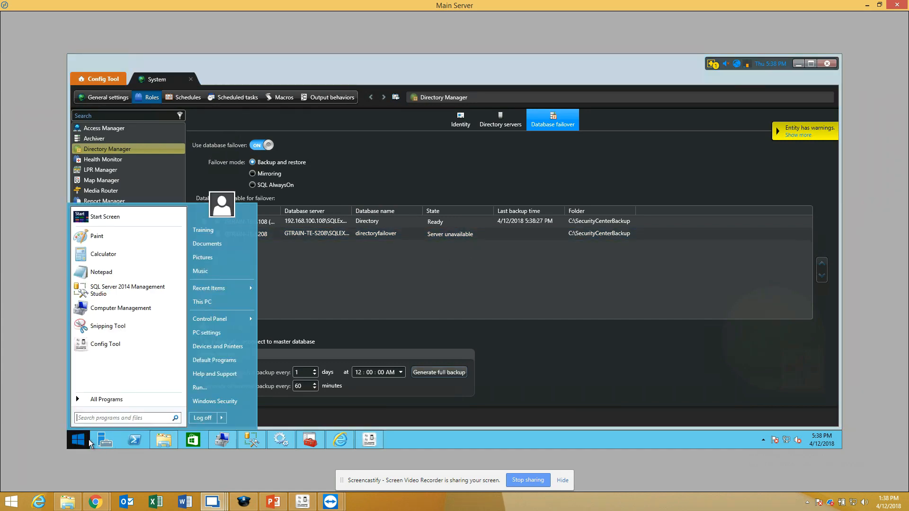
type("firewall")
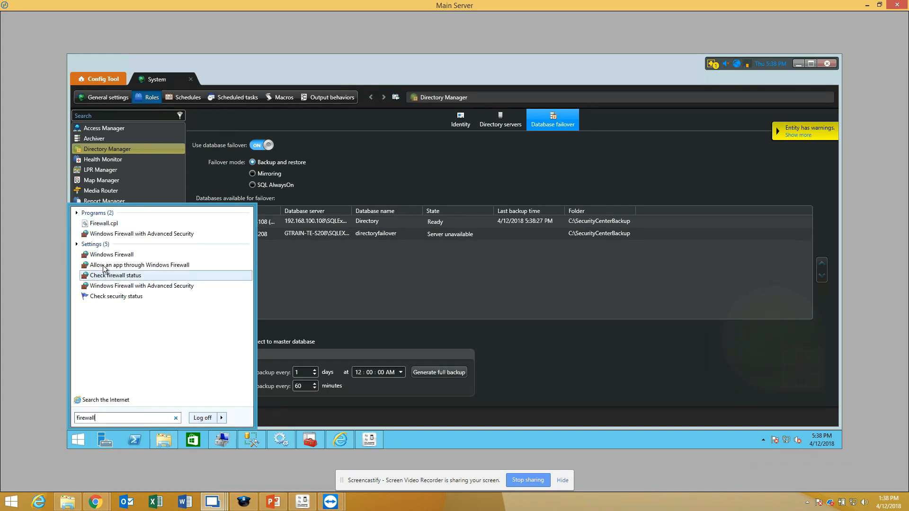
left_click(112, 255)
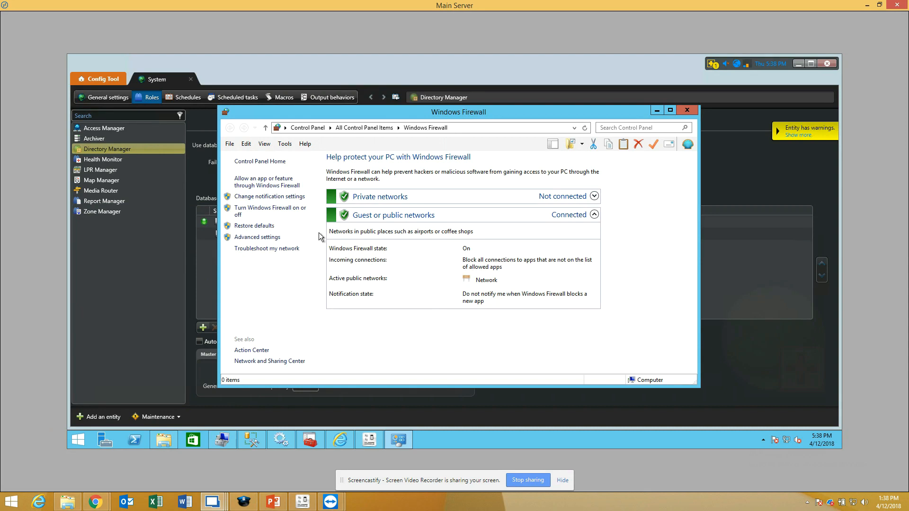
left_click(291, 208)
left_click(349, 230)
left_click(350, 286)
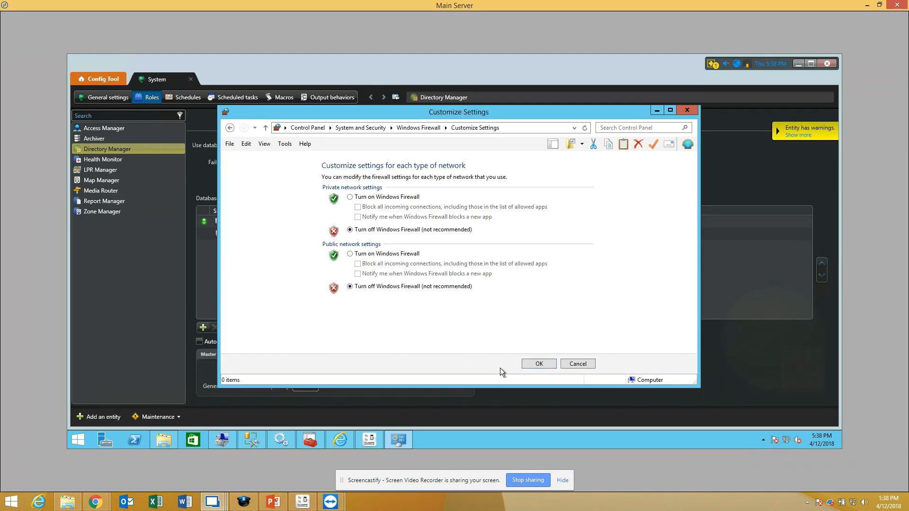
left_click(539, 364)
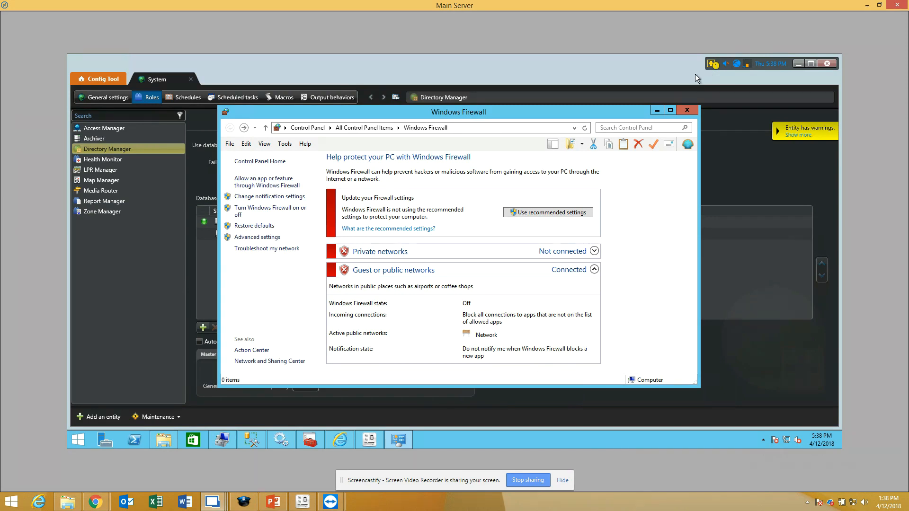
left_click(657, 110)
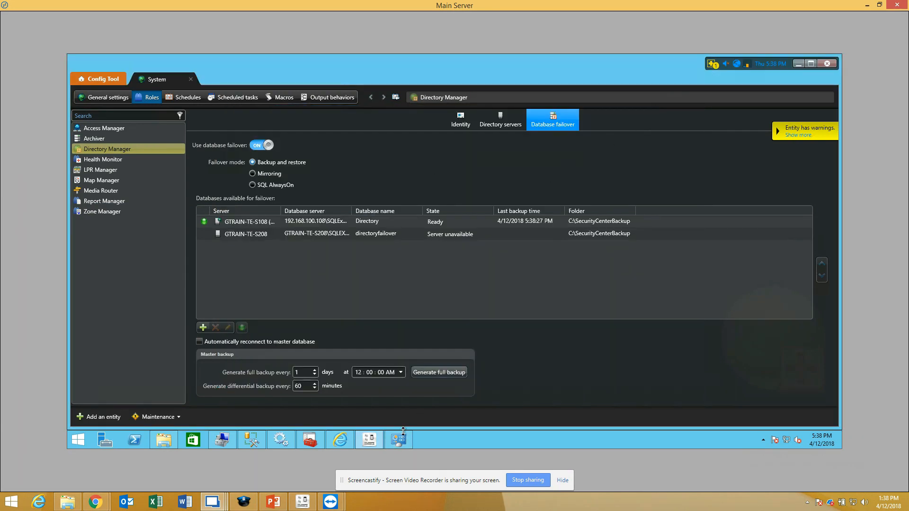
Step: Switch to the Expansion Server session, turn off Windows Firewall for private and public networks there, and return to Main Server
mouse_move(223, 504)
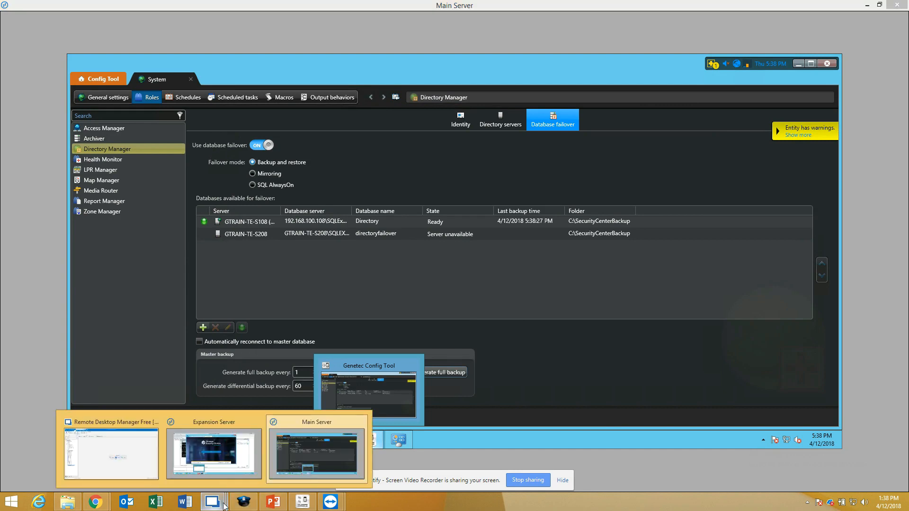
left_click(214, 445)
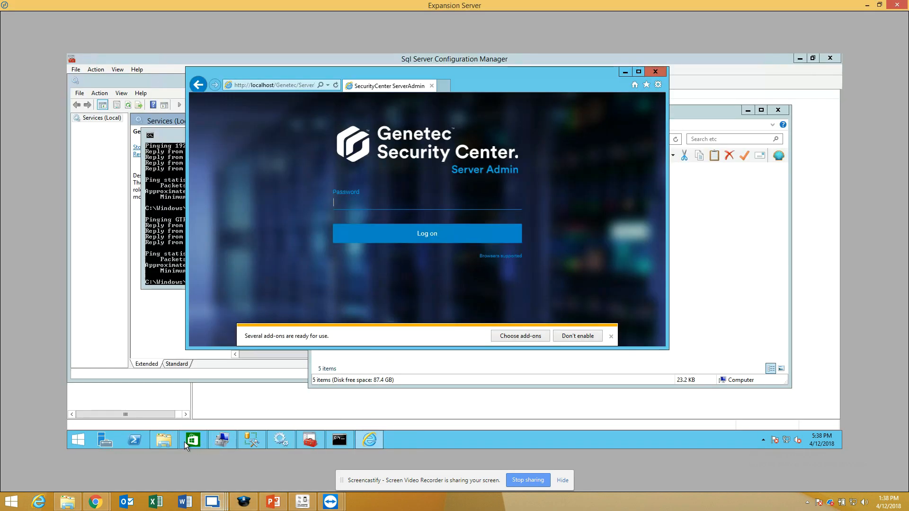
left_click(82, 443)
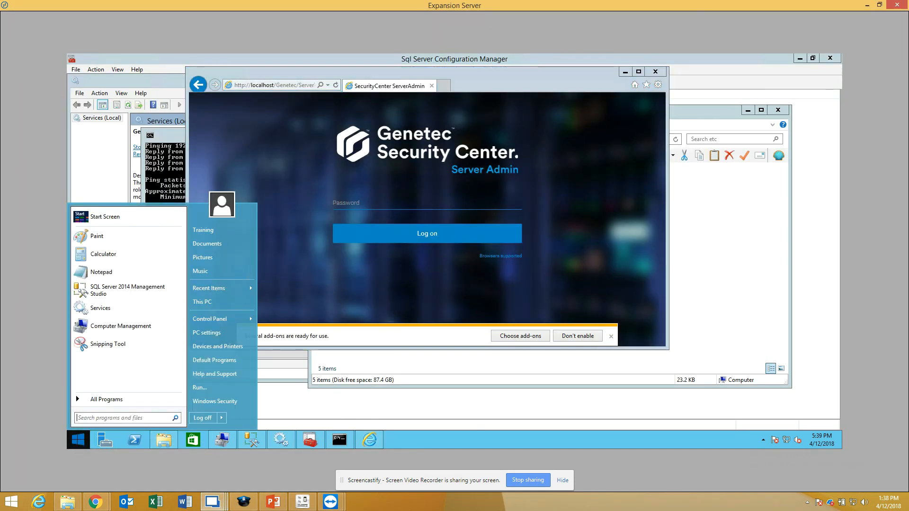
type("firewa")
key("BackSpace")
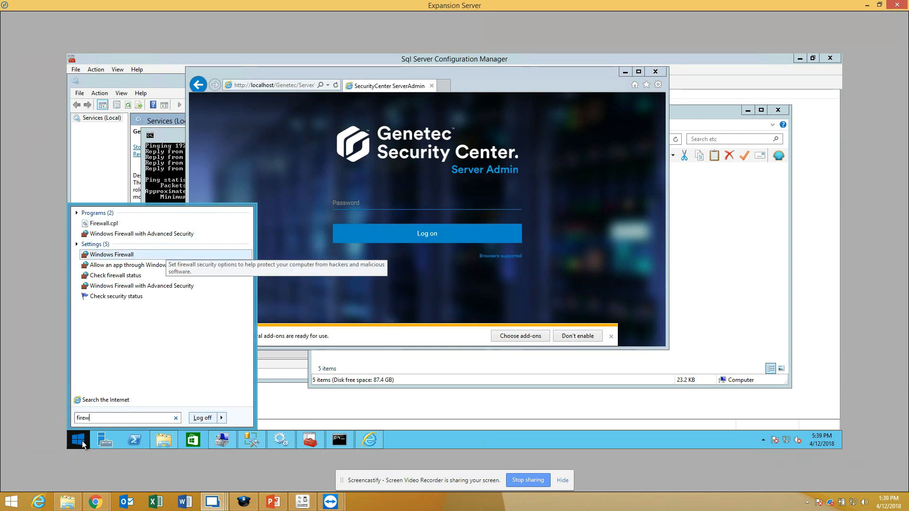
left_click(111, 255)
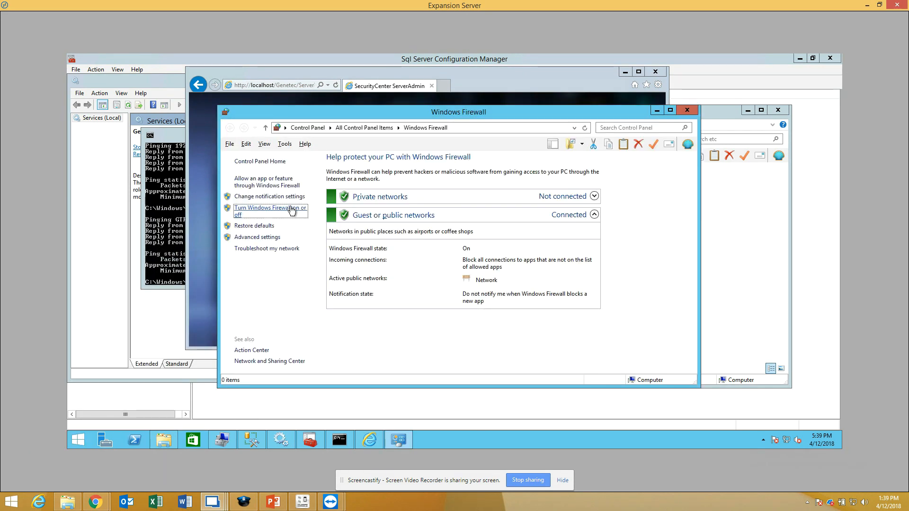
left_click(246, 208)
left_click(350, 230)
left_click(350, 287)
left_click(536, 364)
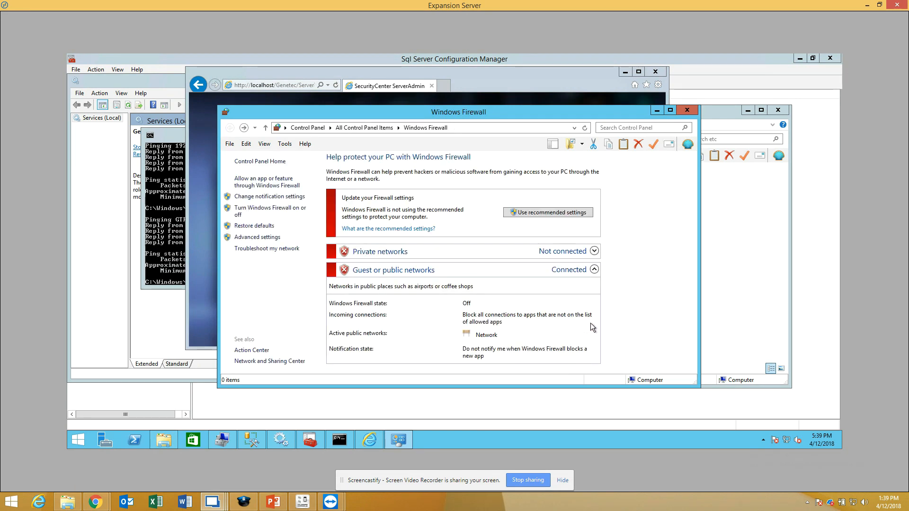
mouse_move(239, 504)
left_click(328, 448)
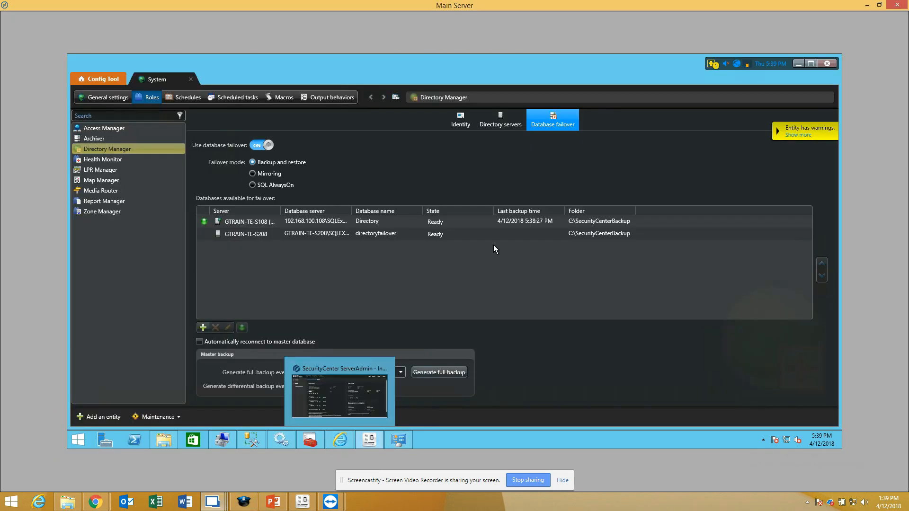
Step: Review the Directory Manager warning diagnostics for the GTRAIN-TE-S208 failover database and close the report
left_click(438, 234)
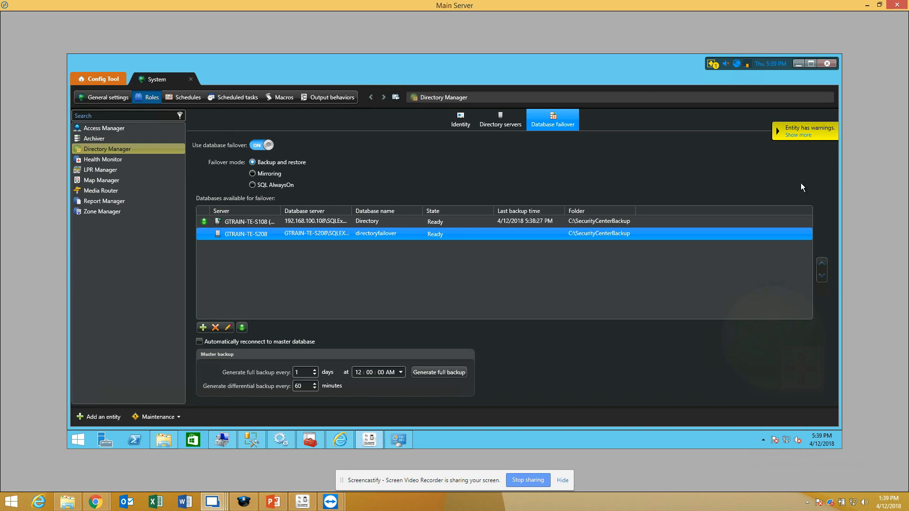
left_click(798, 134)
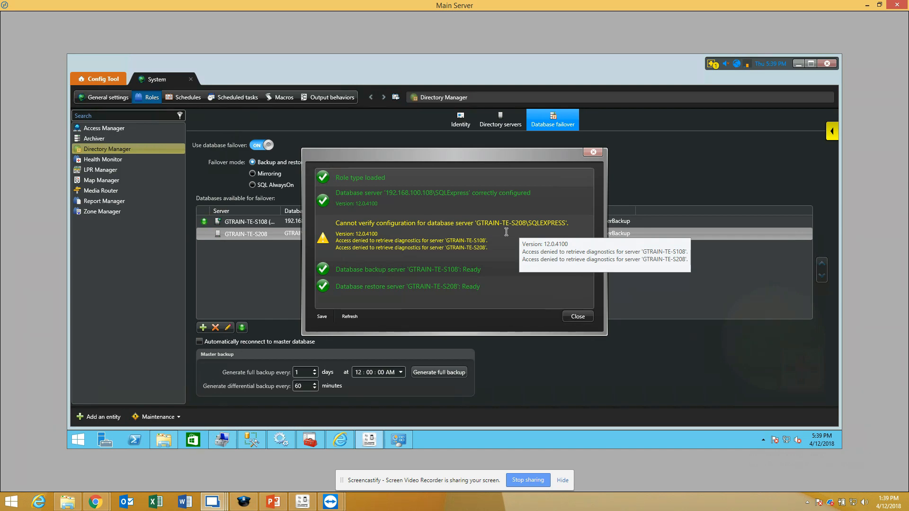
left_click(578, 317)
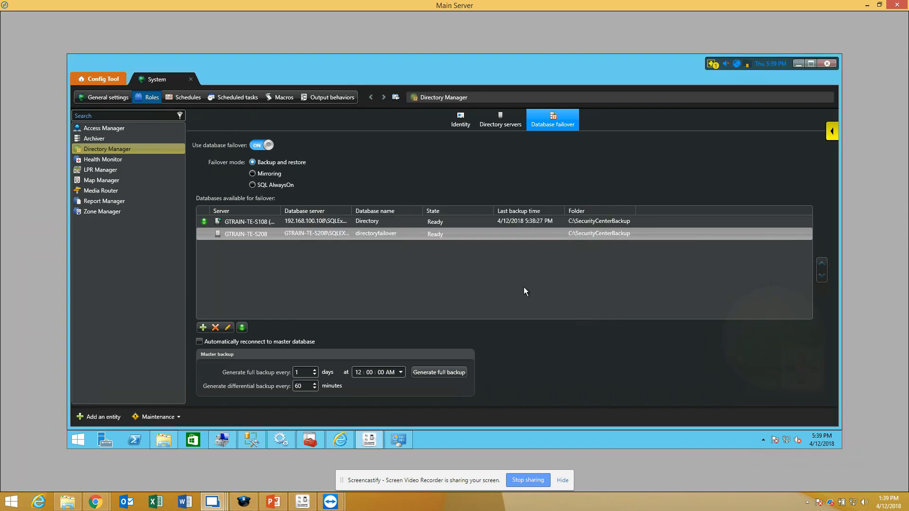
Step: Generate another full master backup of the Directory database and check the backup status of both failover databases
left_click(450, 223)
left_click(453, 232)
left_click(455, 223)
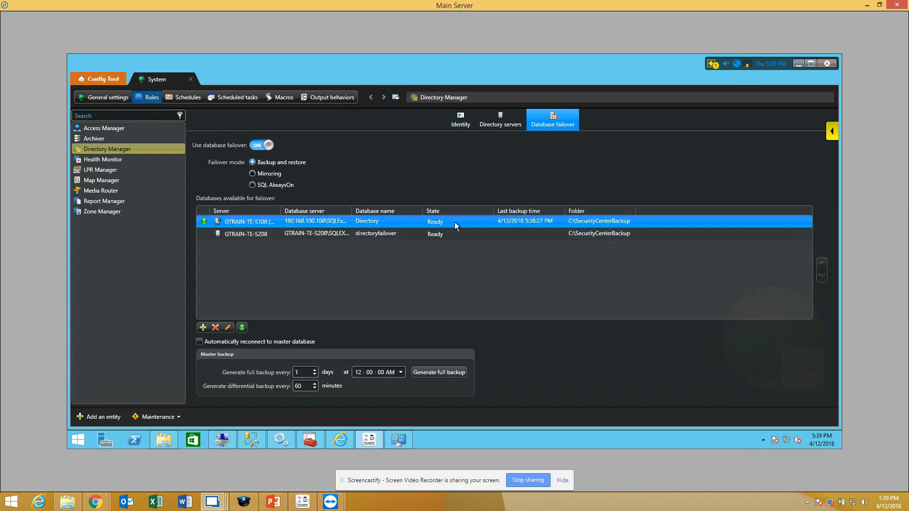
left_click(447, 372)
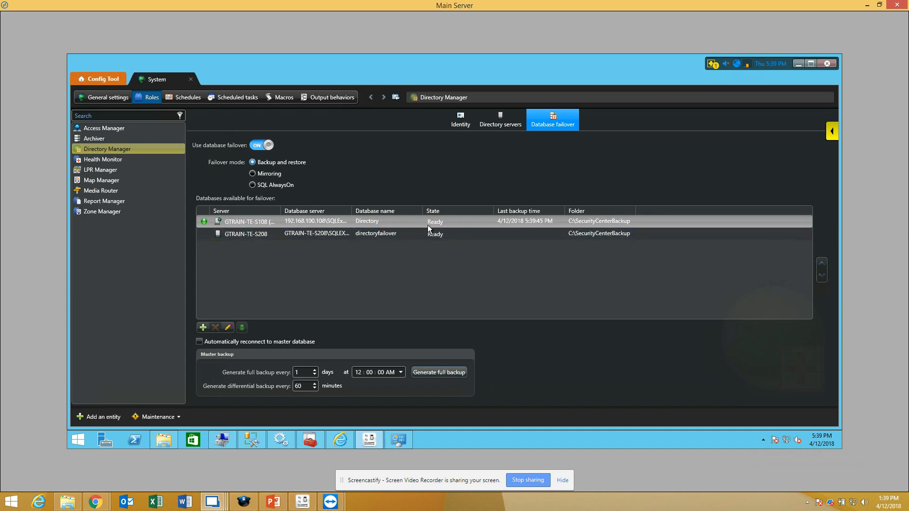
left_click(497, 231)
left_click(475, 223)
left_click(476, 234)
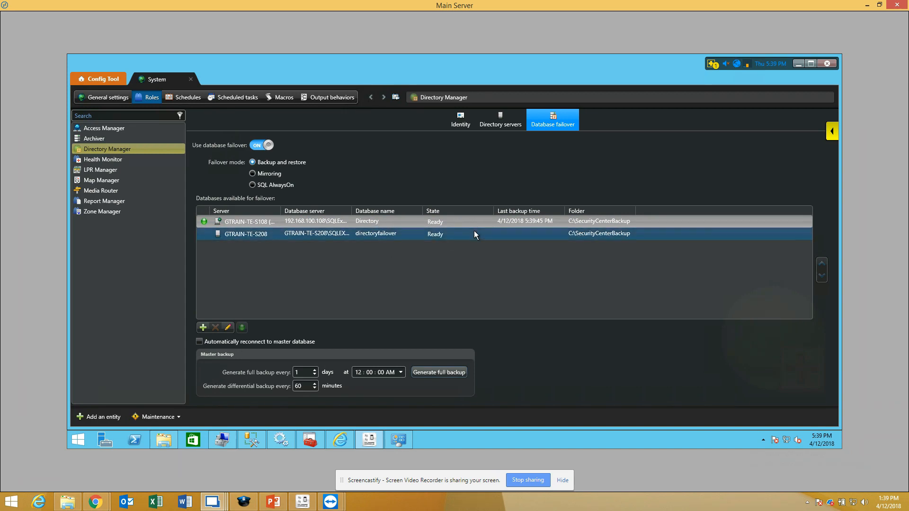
left_click(510, 227)
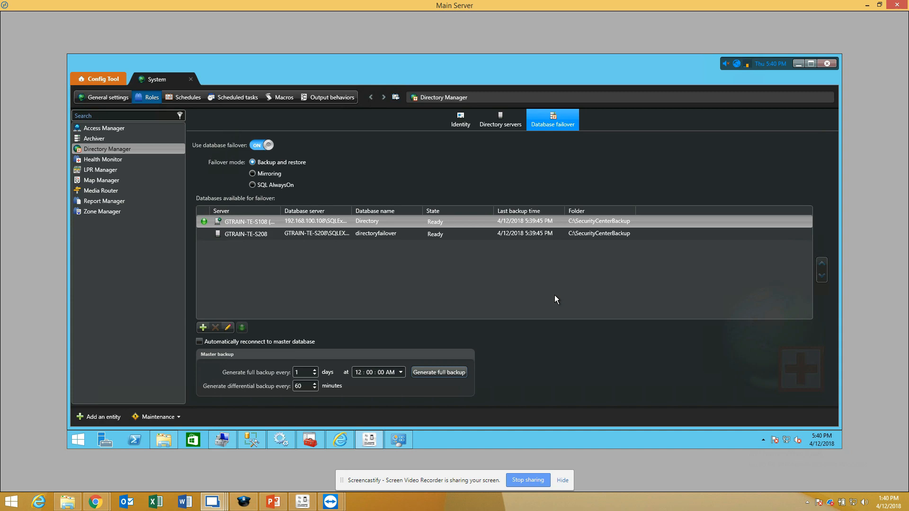
Step: Inspect the restore folder of the GTRAIN-TE-S108 database entry and the log-on account of the Genetec Server service
double_click(583, 224)
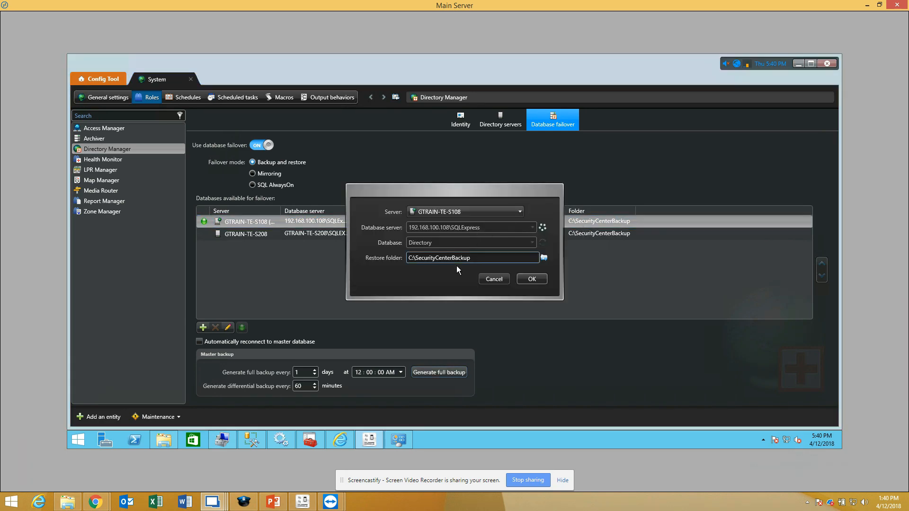
left_click_drag(476, 258, 349, 258)
left_click(288, 443)
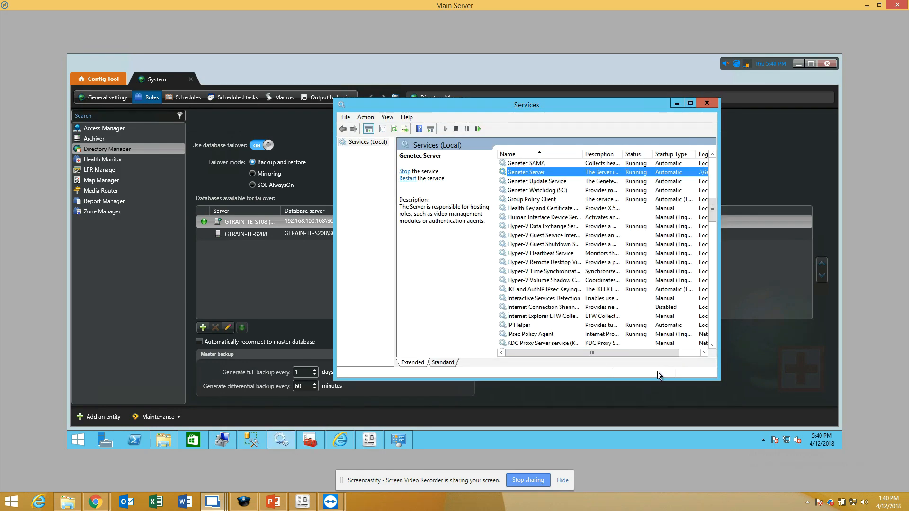
scroll(663, 358, "right", 2)
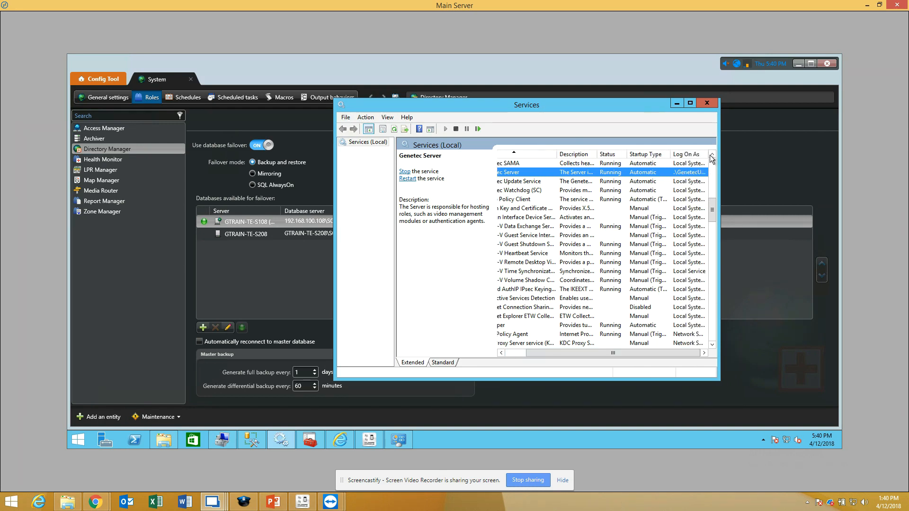
left_click_drag(708, 156, 740, 156)
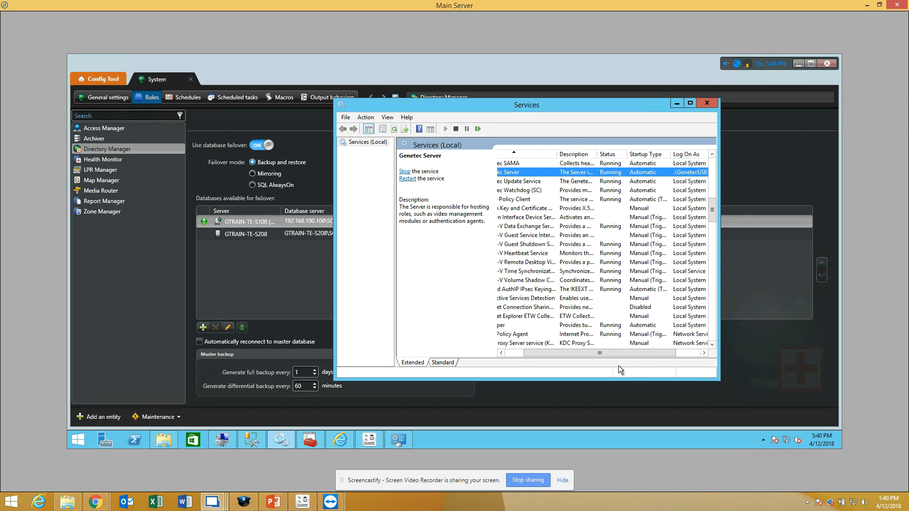
scroll(630, 359, "right", 1)
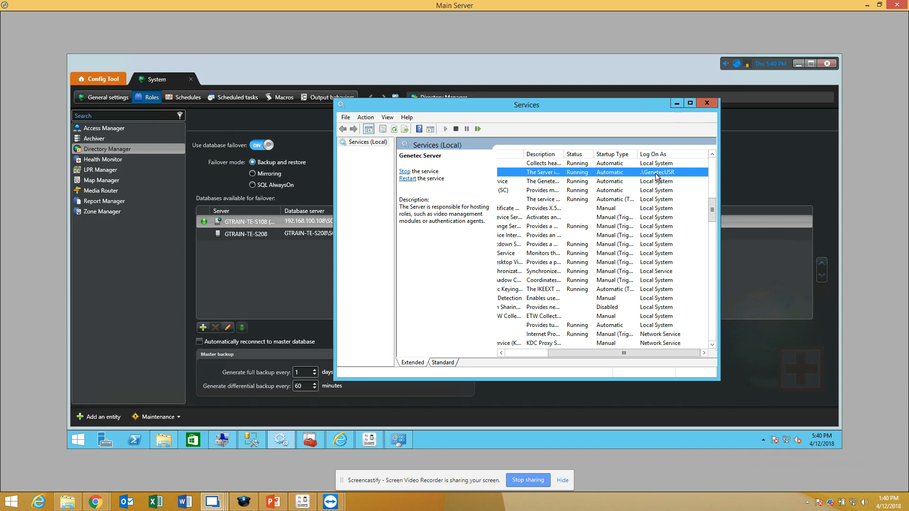
scroll(642, 246, "left", 3)
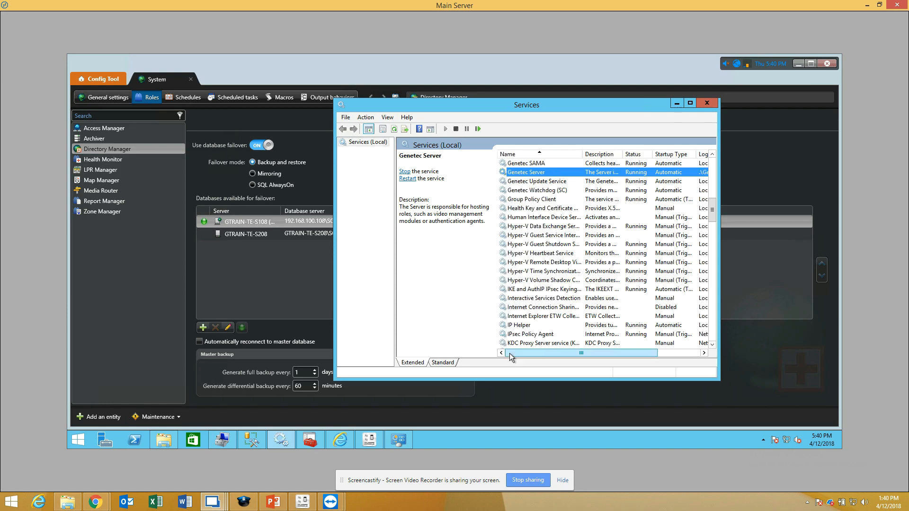
Step: Open the security permissions of the C:\SecurityCenterBackup folder for editing
left_click(163, 442)
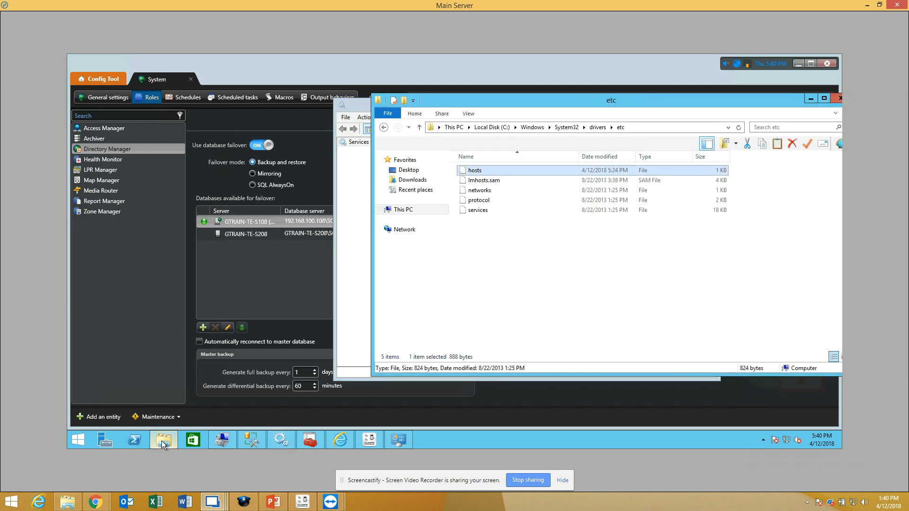
left_click(485, 128)
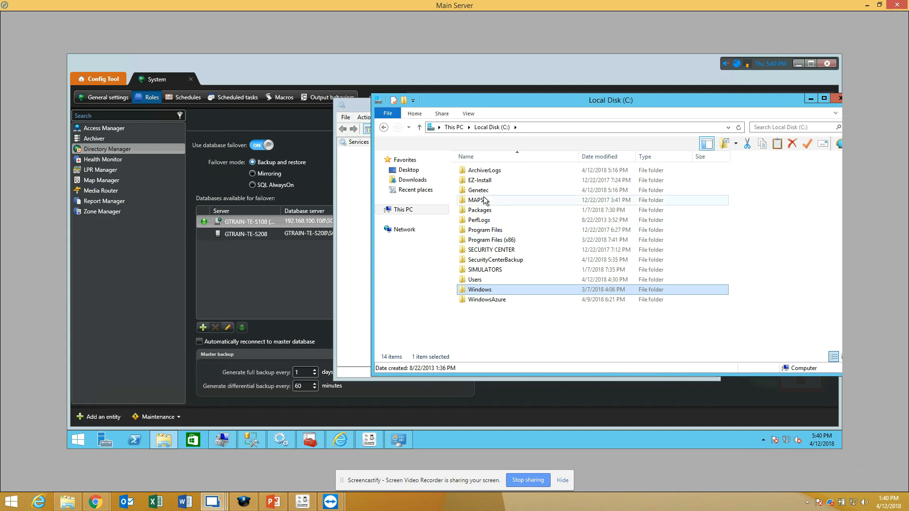
right_click(500, 261)
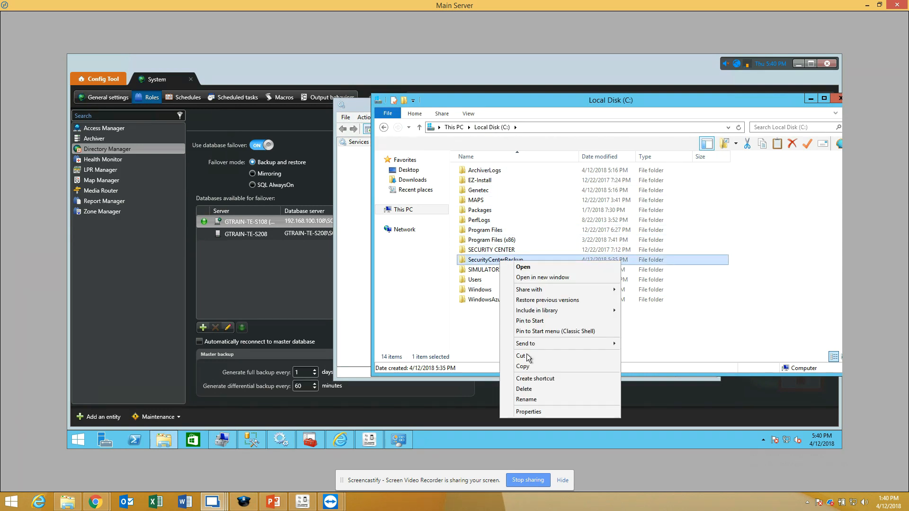
left_click(532, 410)
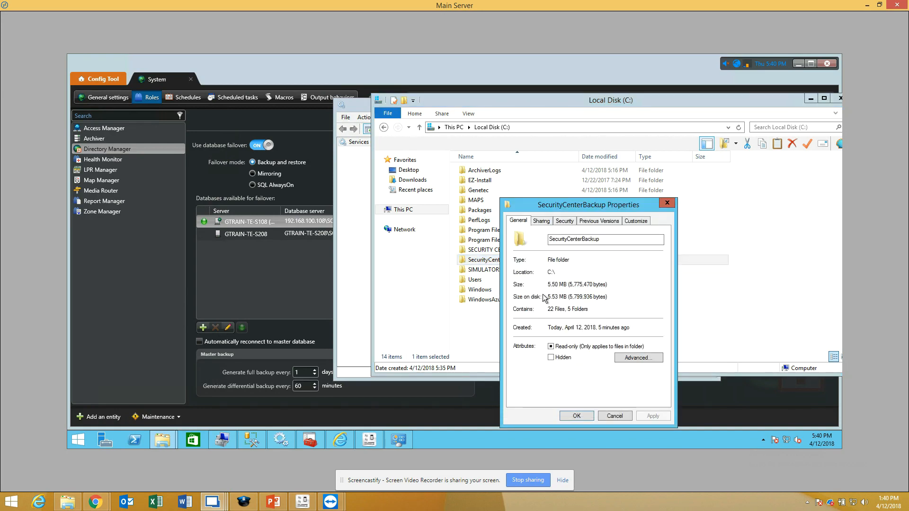
left_click(564, 220)
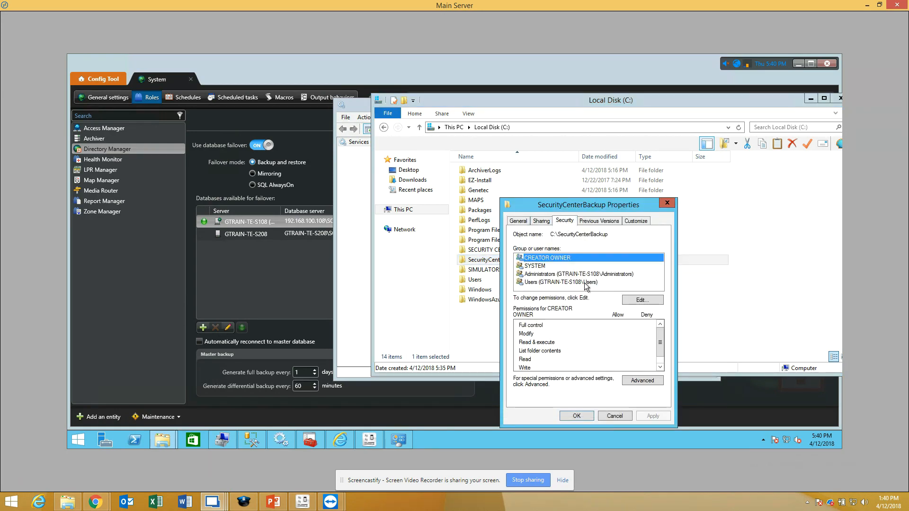
left_click(640, 300)
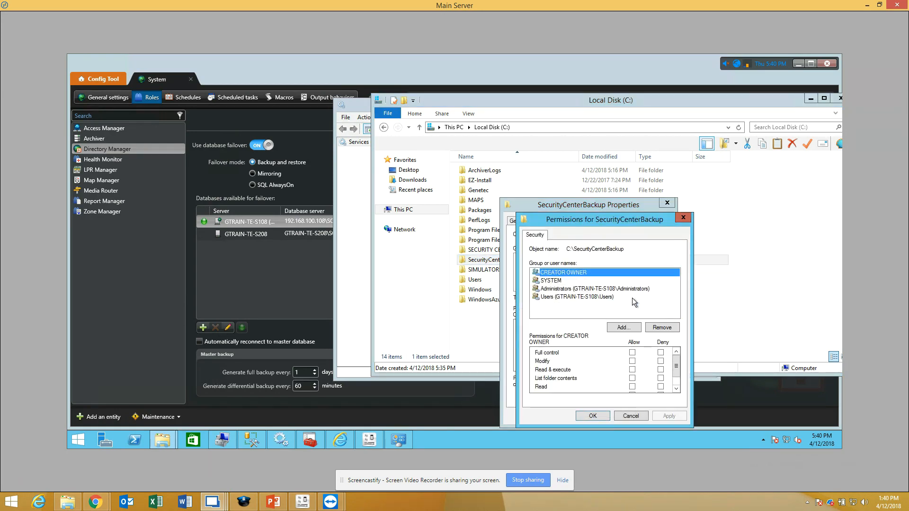
Step: Find the GenetecUSR account on GTRAIN-TE-S108 and add it to the SecurityCenterBackup folder permissions
left_click(621, 327)
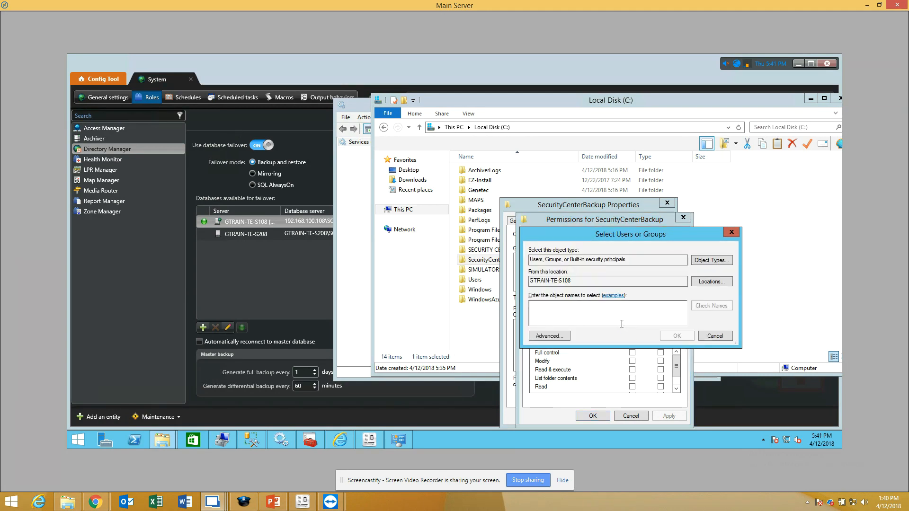
left_click(547, 336)
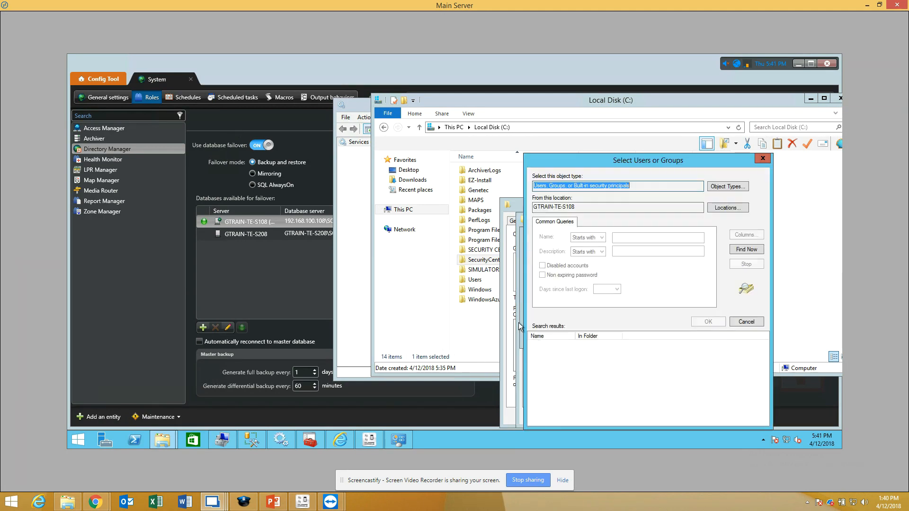
left_click(747, 251)
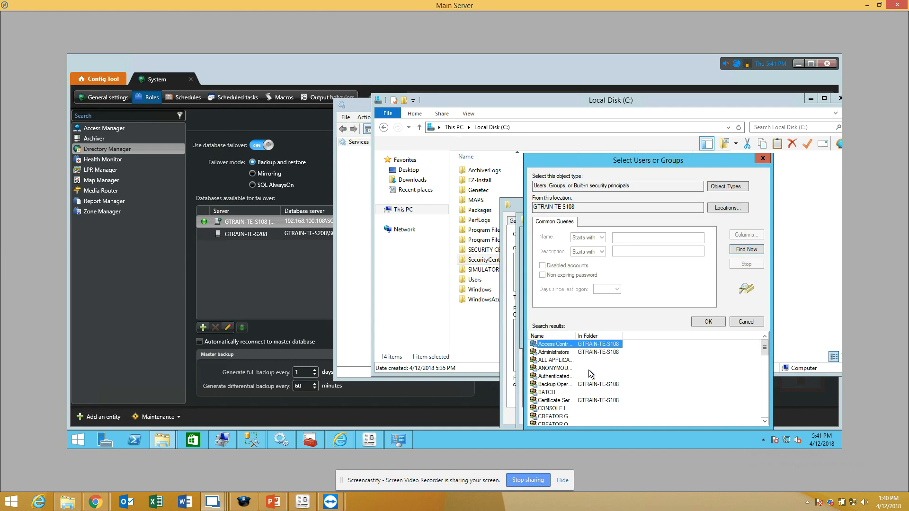
scroll(553, 383, "down", 2)
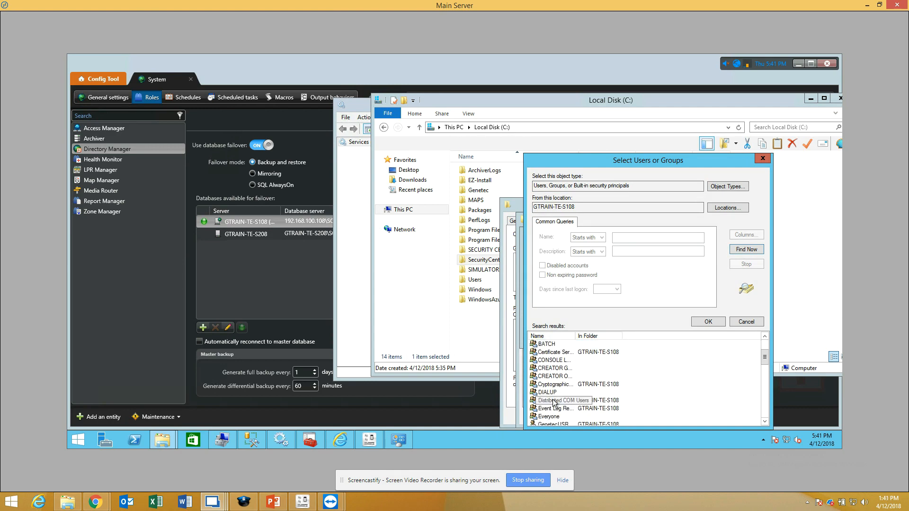
scroll(554, 402, "down", 1)
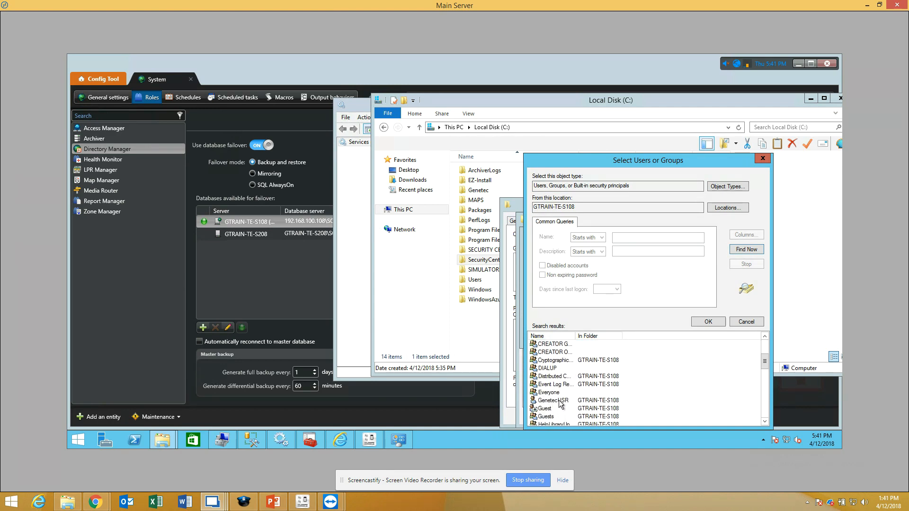
left_click(559, 400)
left_click(713, 324)
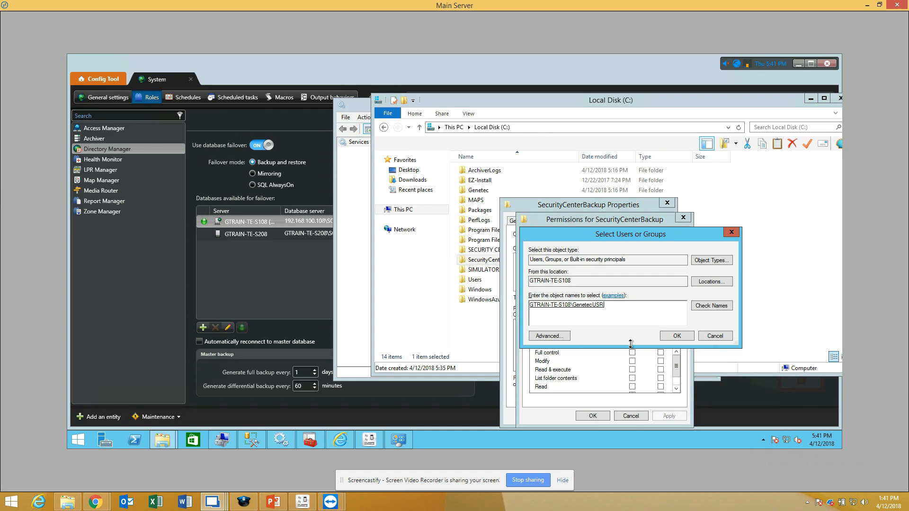
left_click(679, 337)
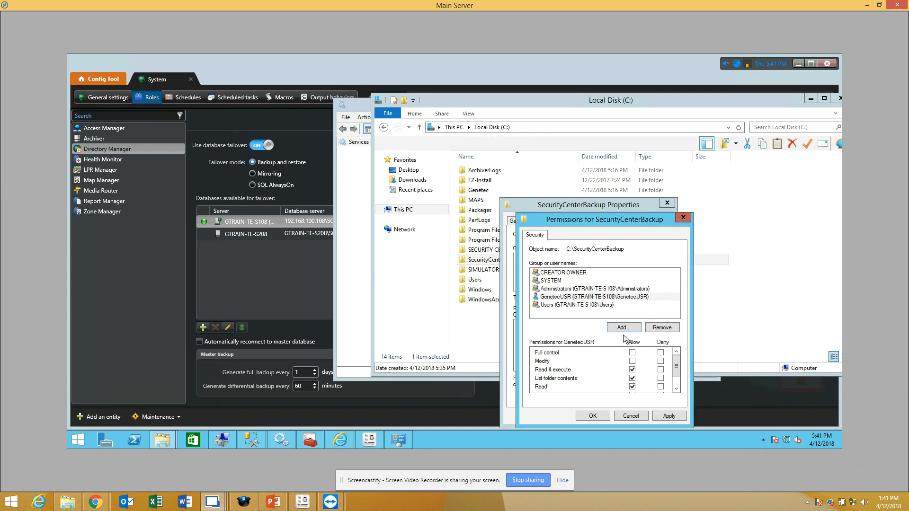
Step: Allow GenetecUSR full control of the SecurityCenterBackup folder, and return to Config Tool to confirm the GTRAIN-TE-S108 database entry
left_click(574, 297)
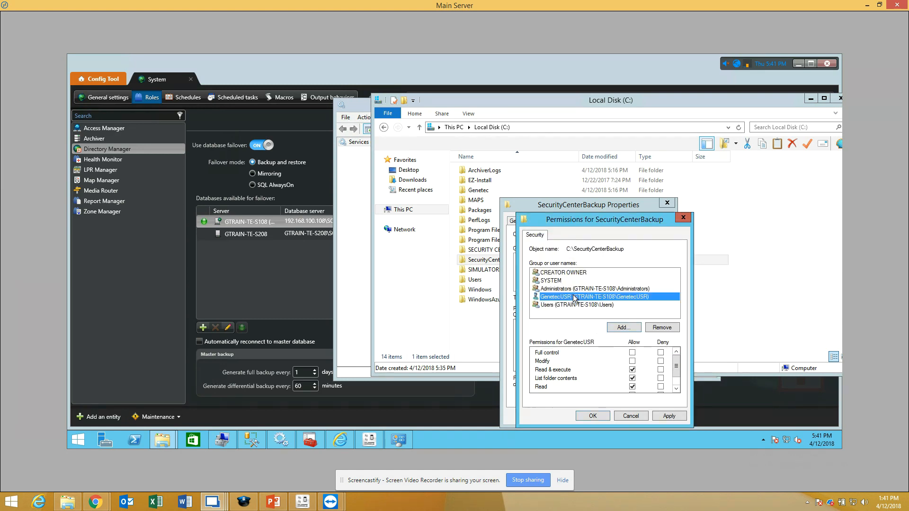
left_click(632, 352)
left_click(668, 416)
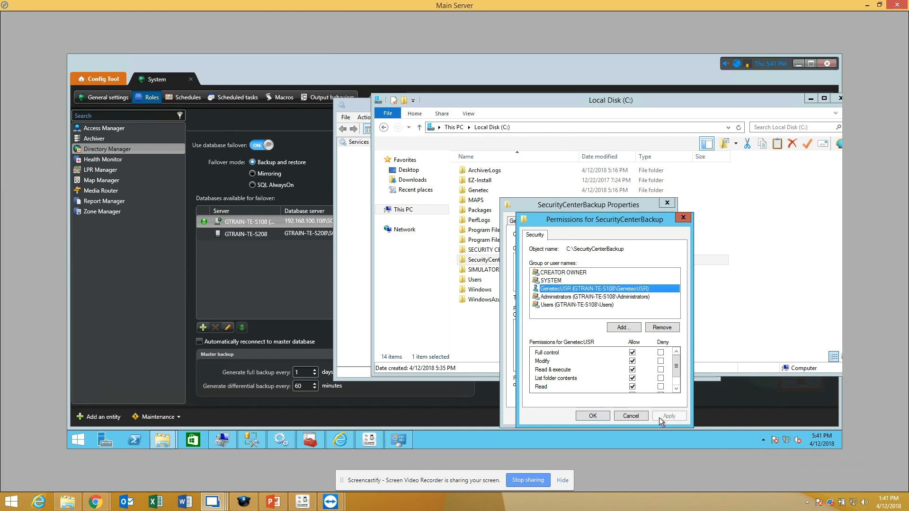
left_click(595, 415)
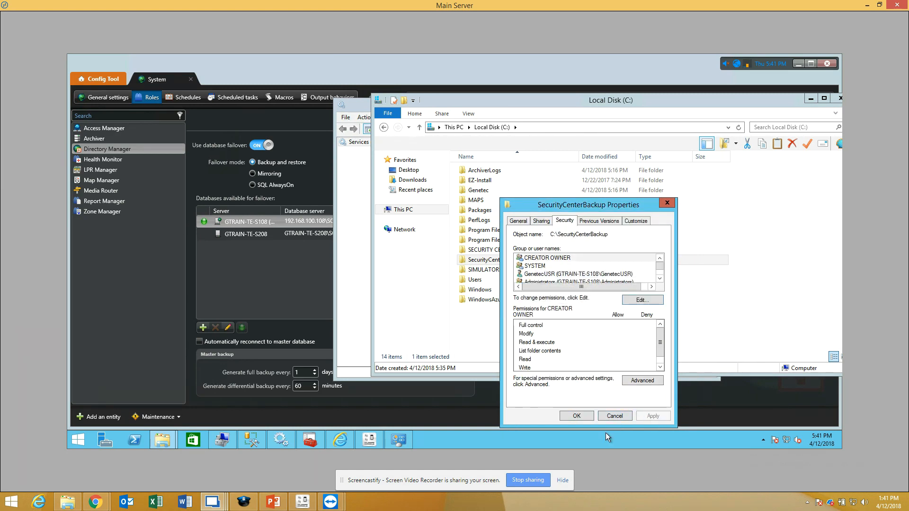
left_click(576, 418)
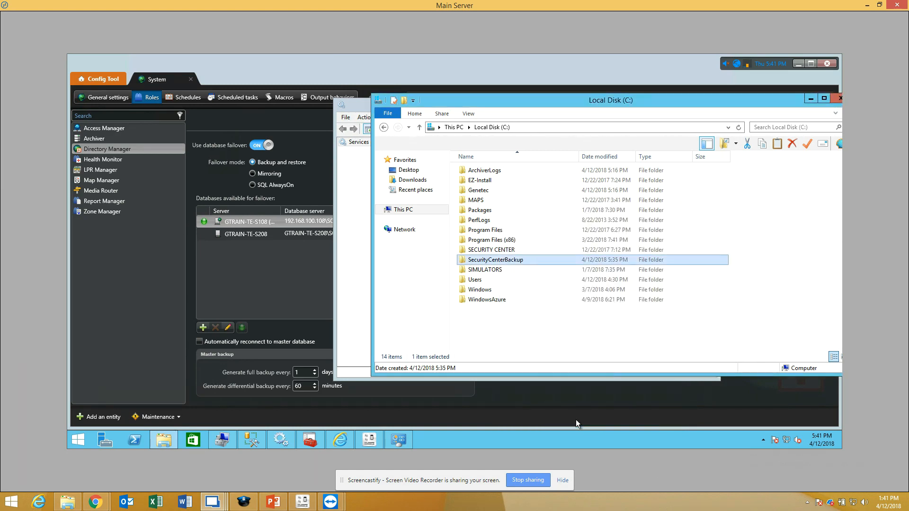
left_click(295, 297)
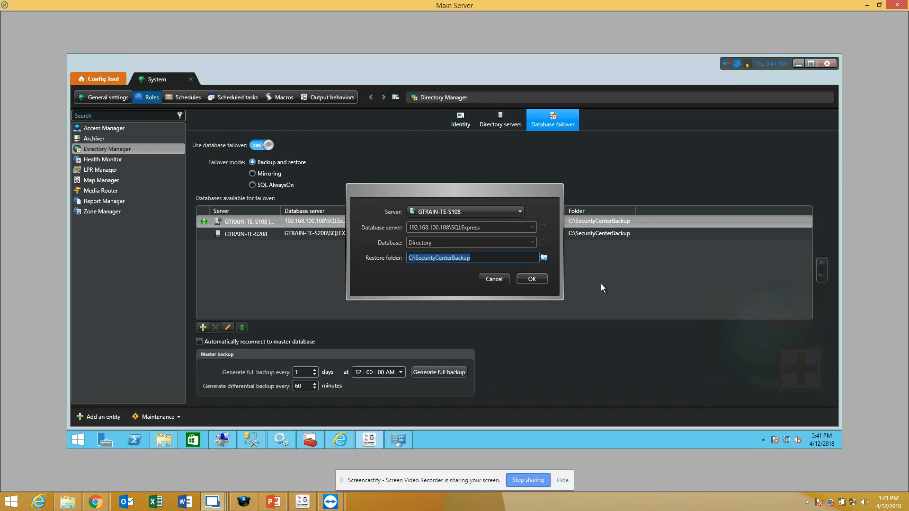
left_click(527, 279)
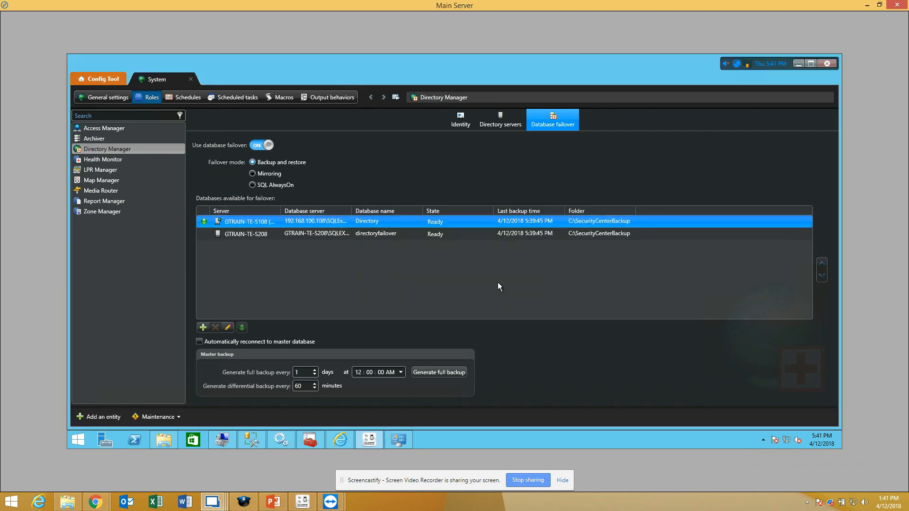